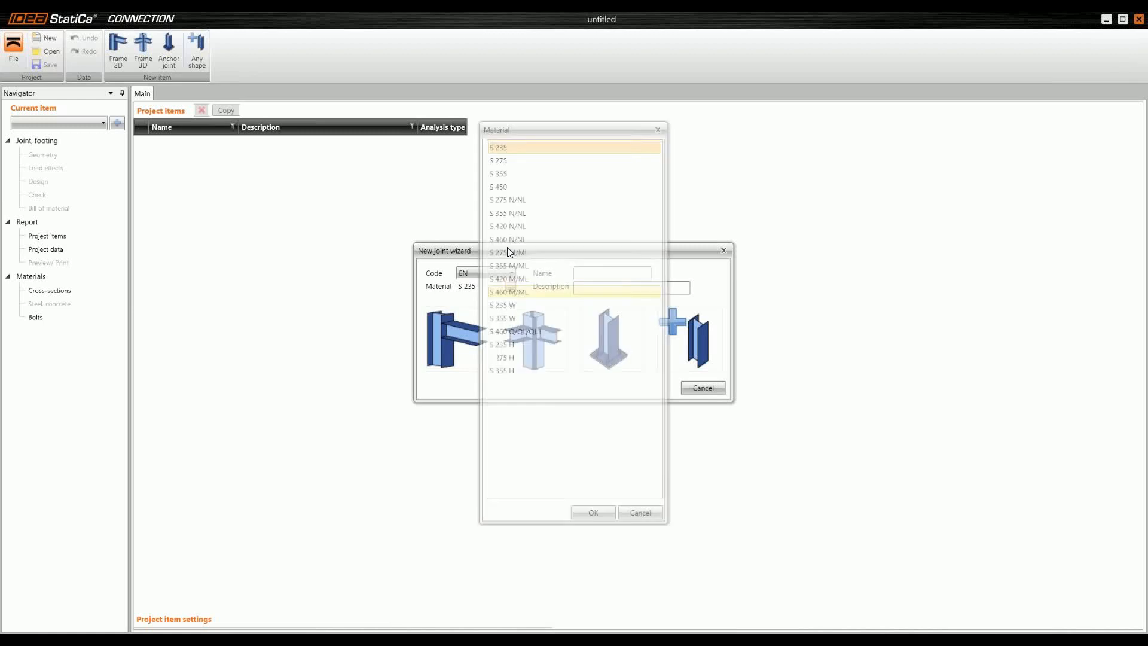
# Step: Create a 2D frame joint in S 355 steel from the topology with a continuous chord and two diagonals above it
pyautogui.click(518, 174)
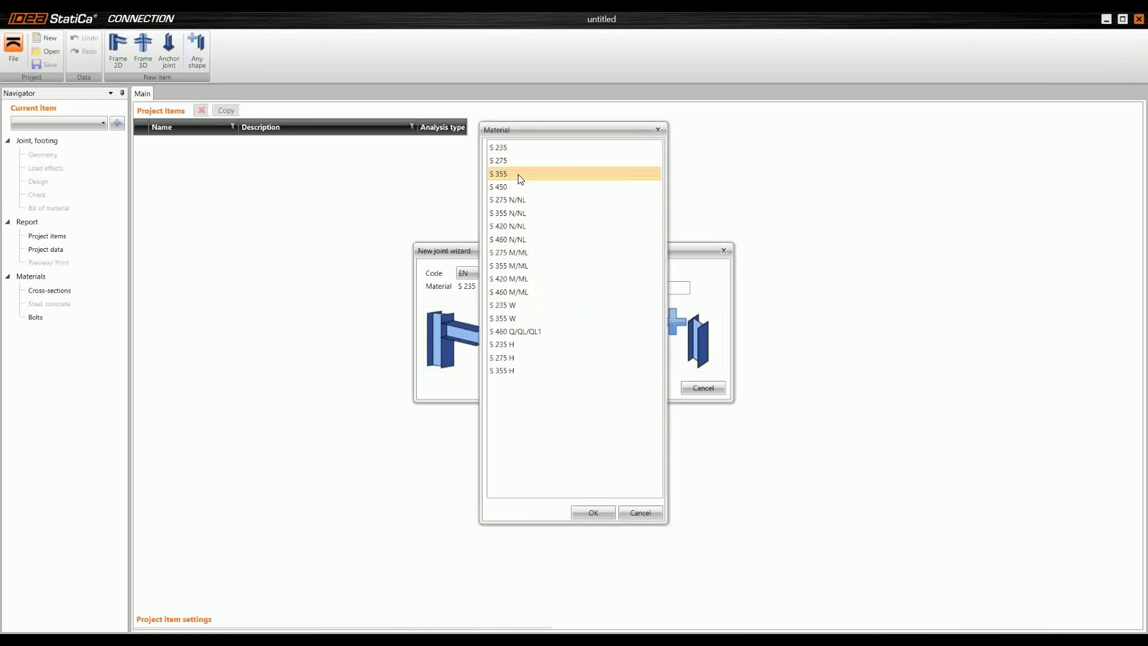
pyautogui.click(593, 513)
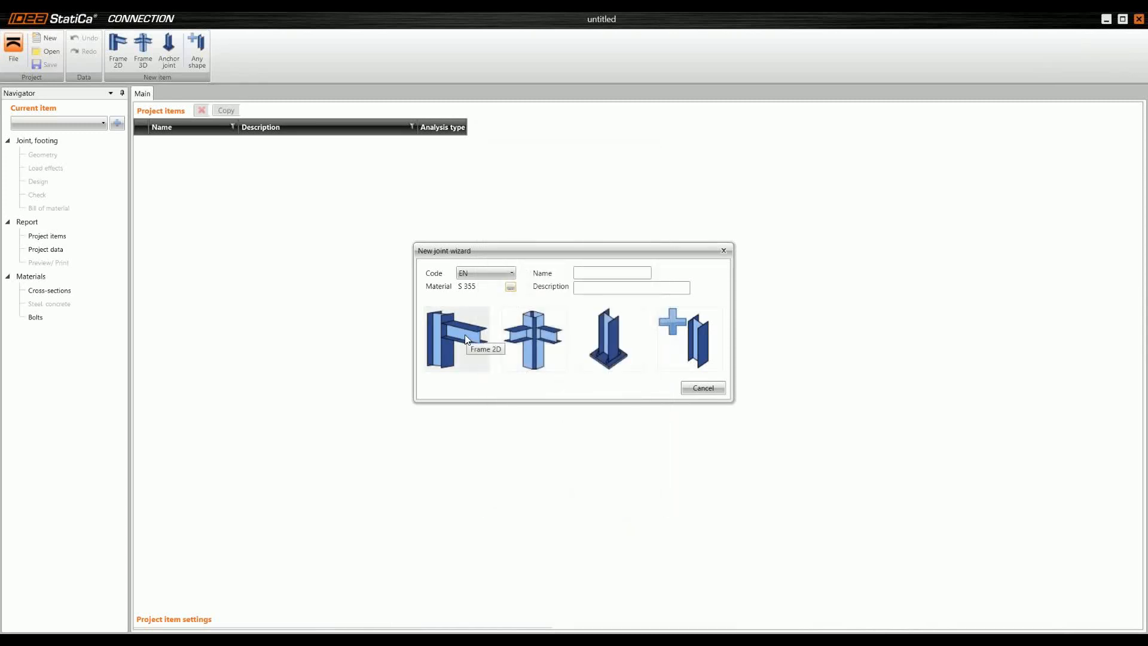
pyautogui.click(461, 350)
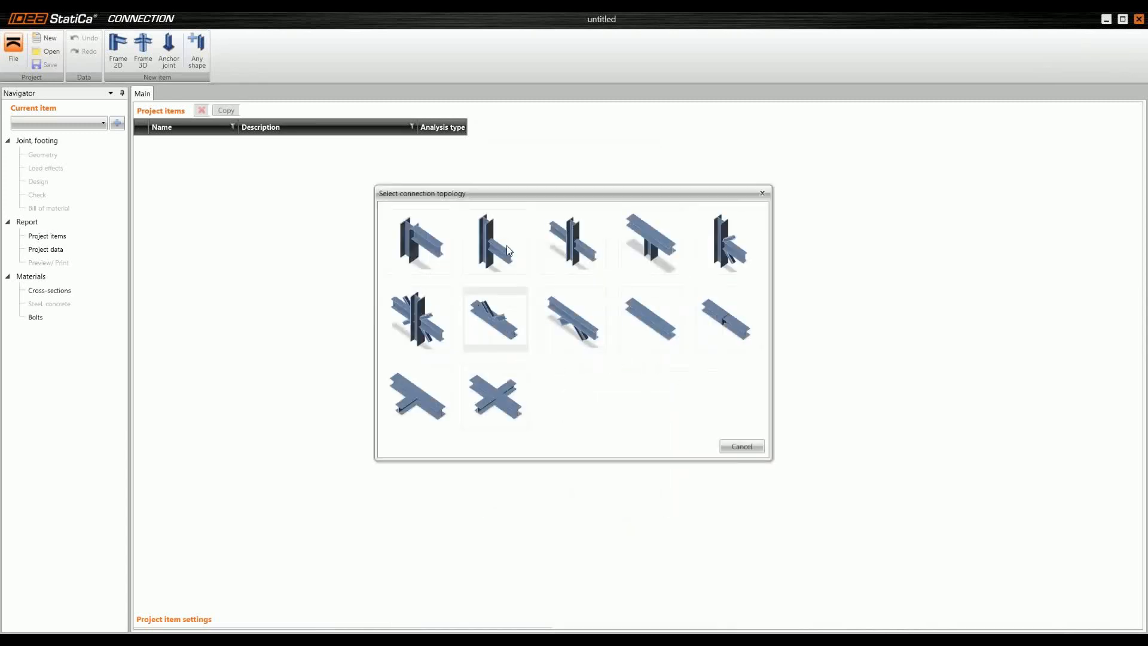
pyautogui.click(493, 313)
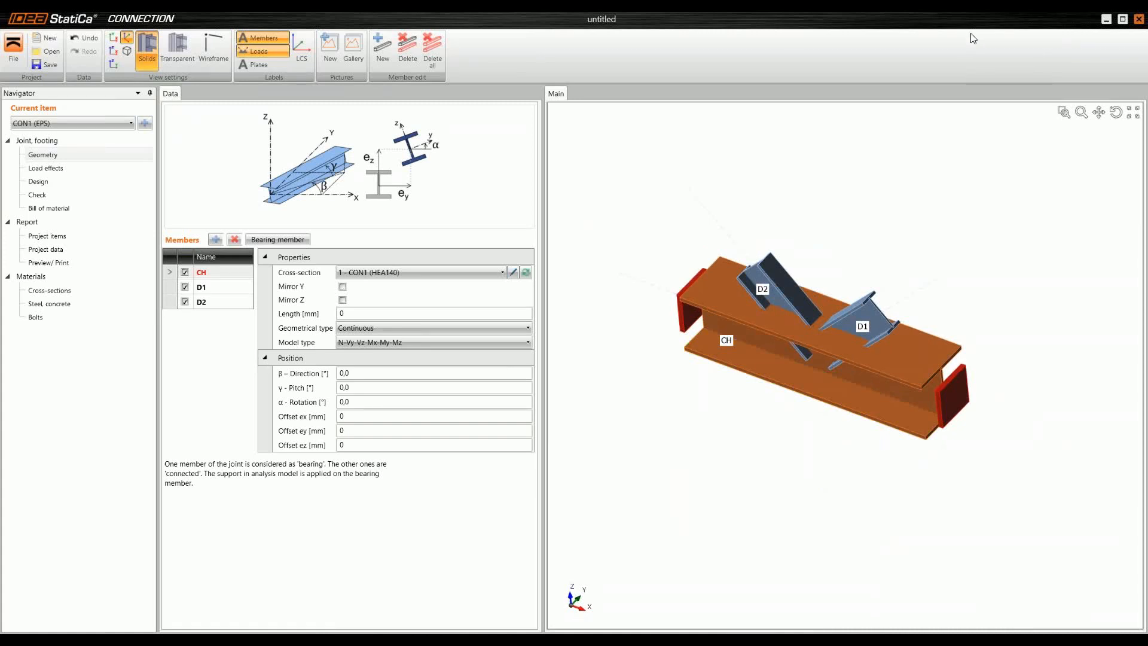
# Step: Assign a new rolled HEB300 cross-section to the chord member CH
pyautogui.moveTo(768, 377)
pyautogui.mouseDown(button='right')
pyautogui.moveTo(799, 338)
pyautogui.moveTo(765, 370)
pyautogui.mouseUp(button='right')
pyautogui.scroll(2, 814, 357)
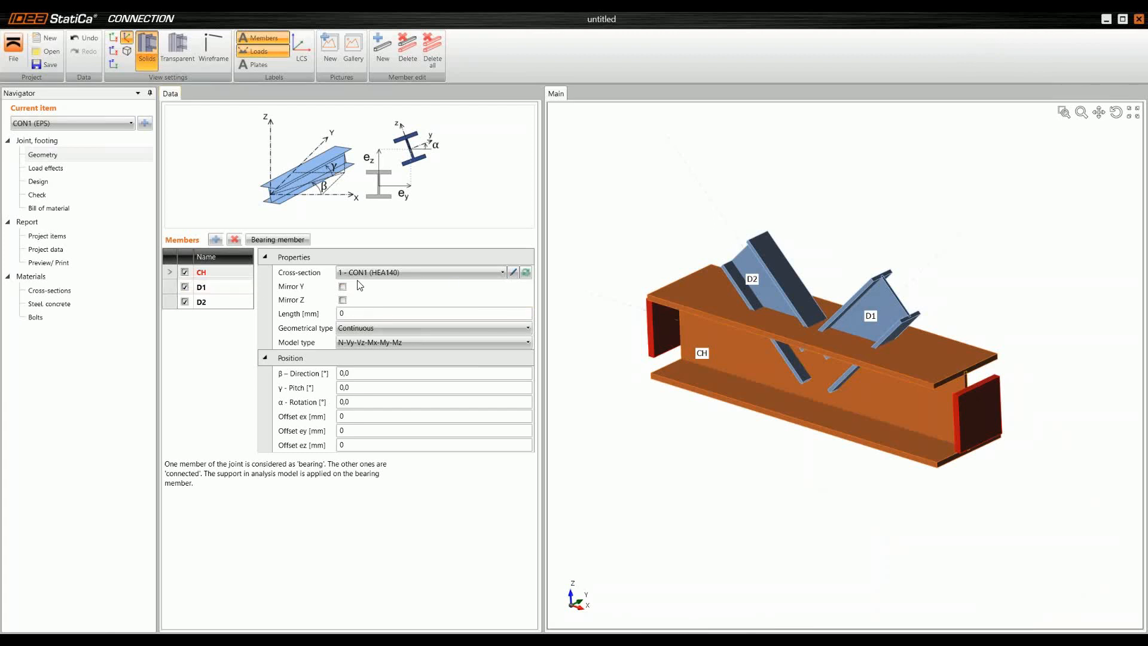
pyautogui.click(526, 273)
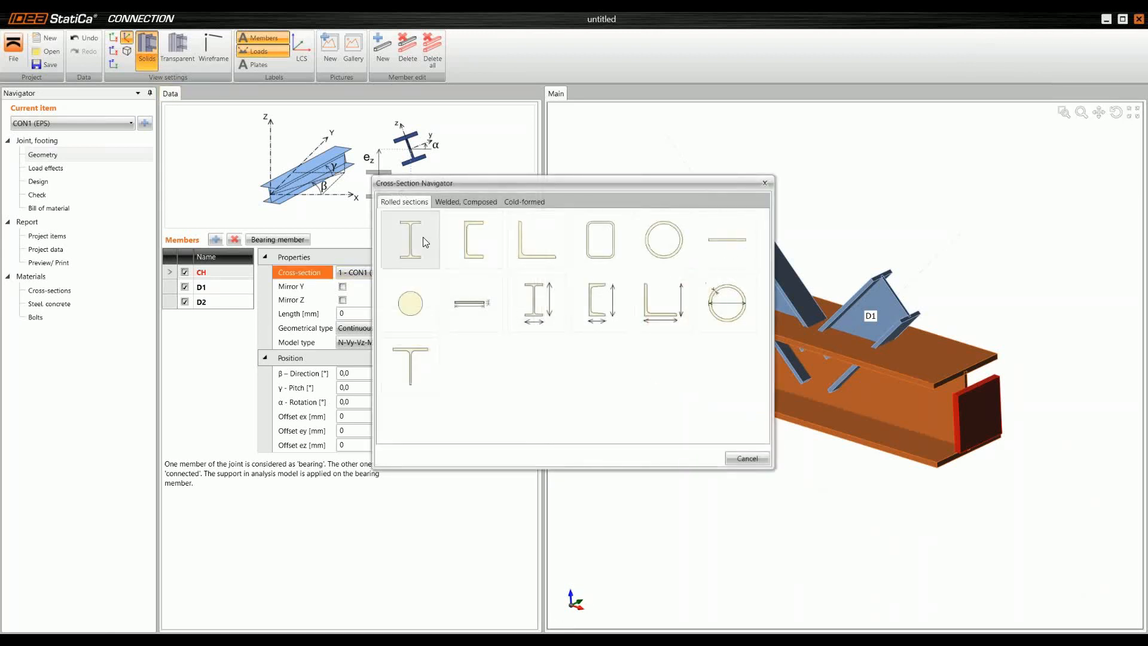
pyautogui.click(421, 240)
pyautogui.click(513, 177)
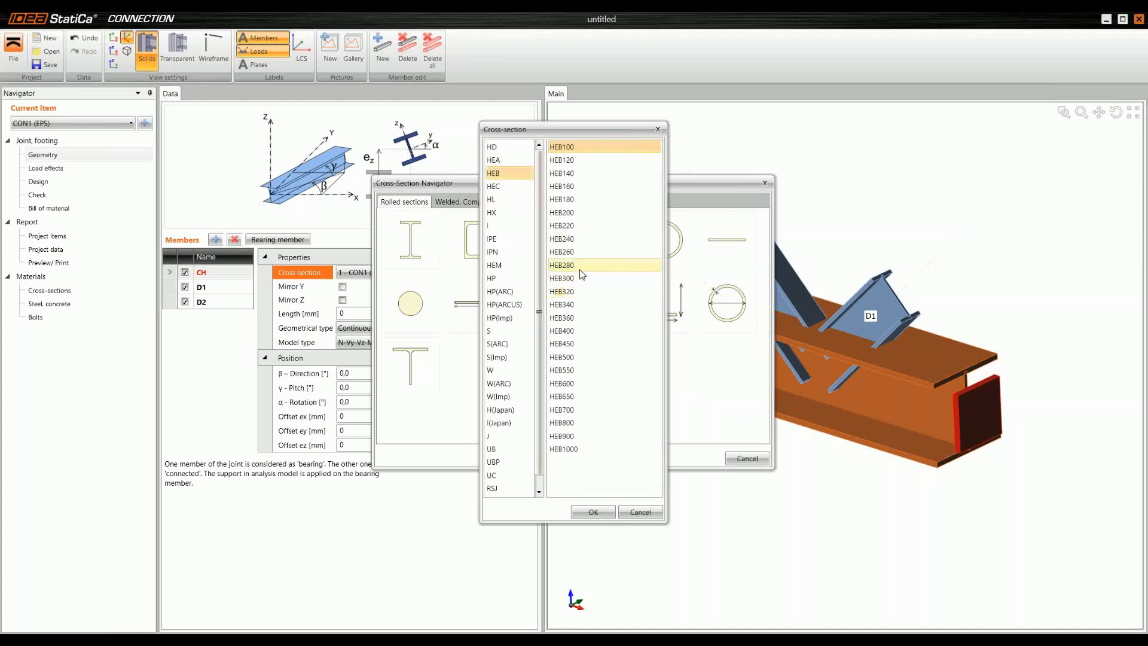
pyautogui.click(577, 279)
pyautogui.click(593, 511)
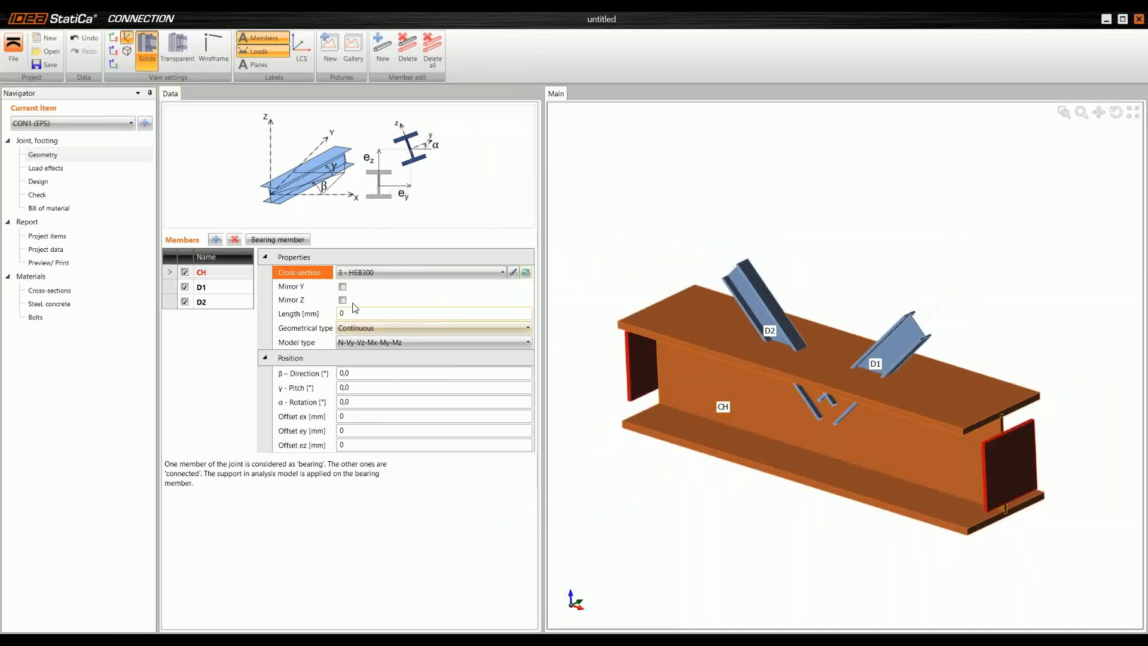
# Step: Assign a new rolled HEA200 cross-section to member D1
pyautogui.click(172, 287)
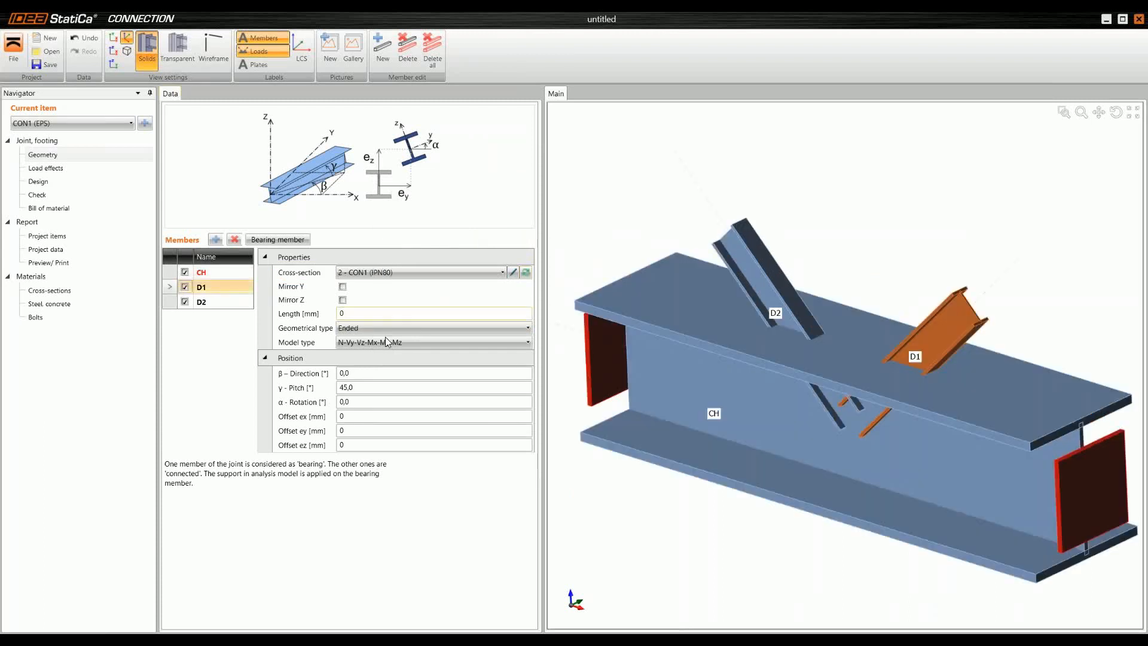
pyautogui.click(526, 272)
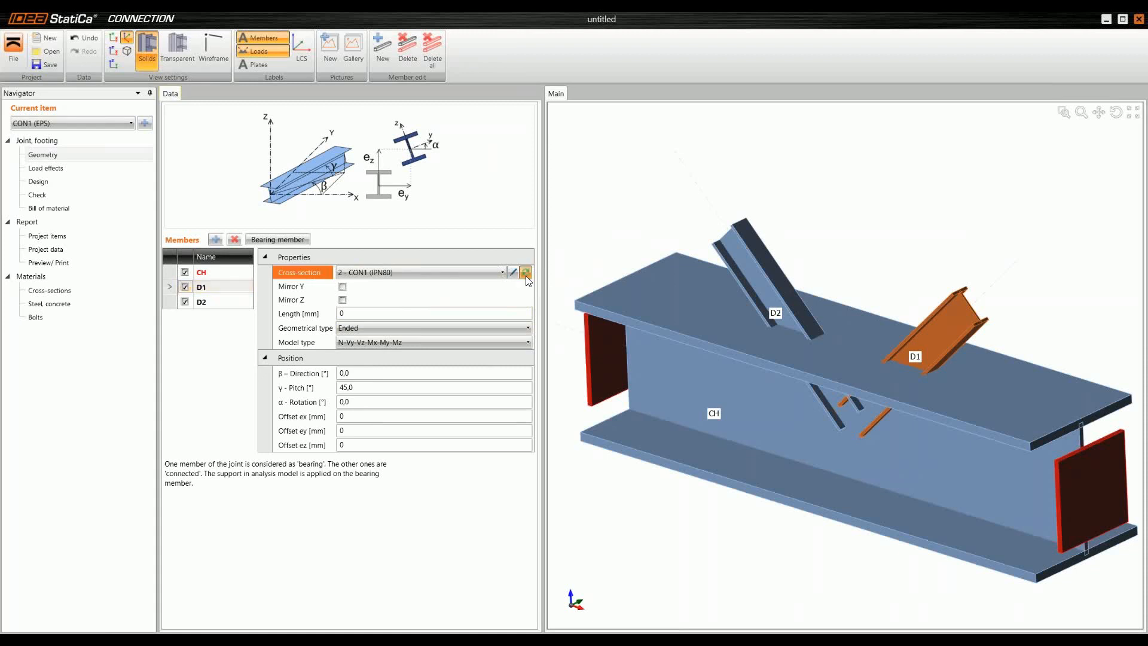
pyautogui.click(414, 245)
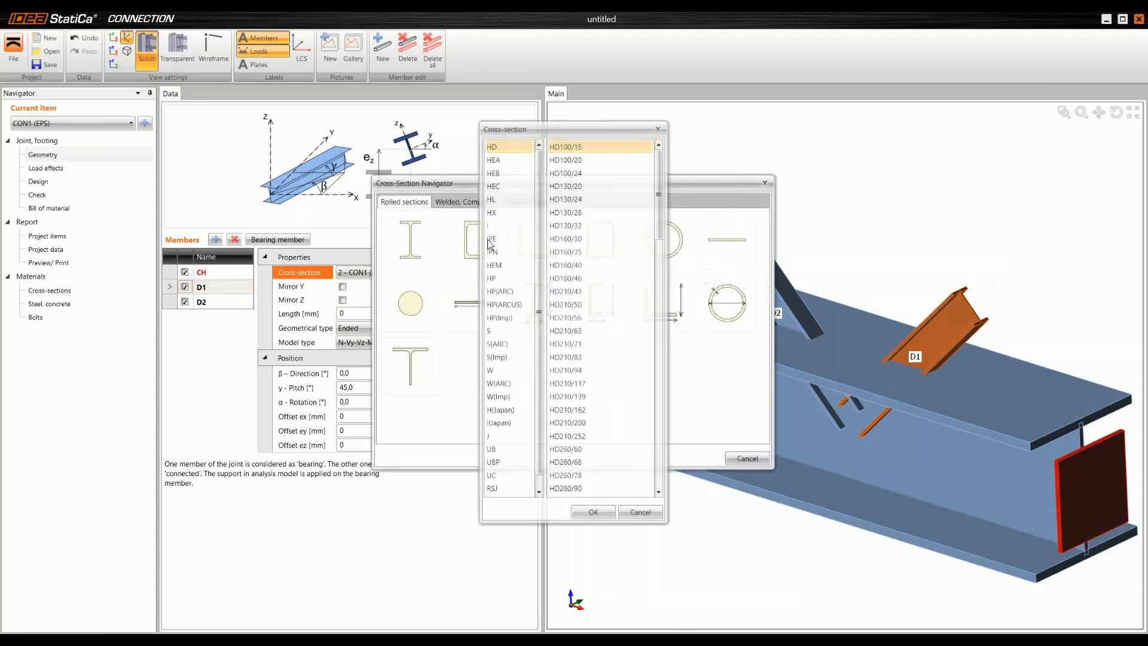
pyautogui.click(512, 161)
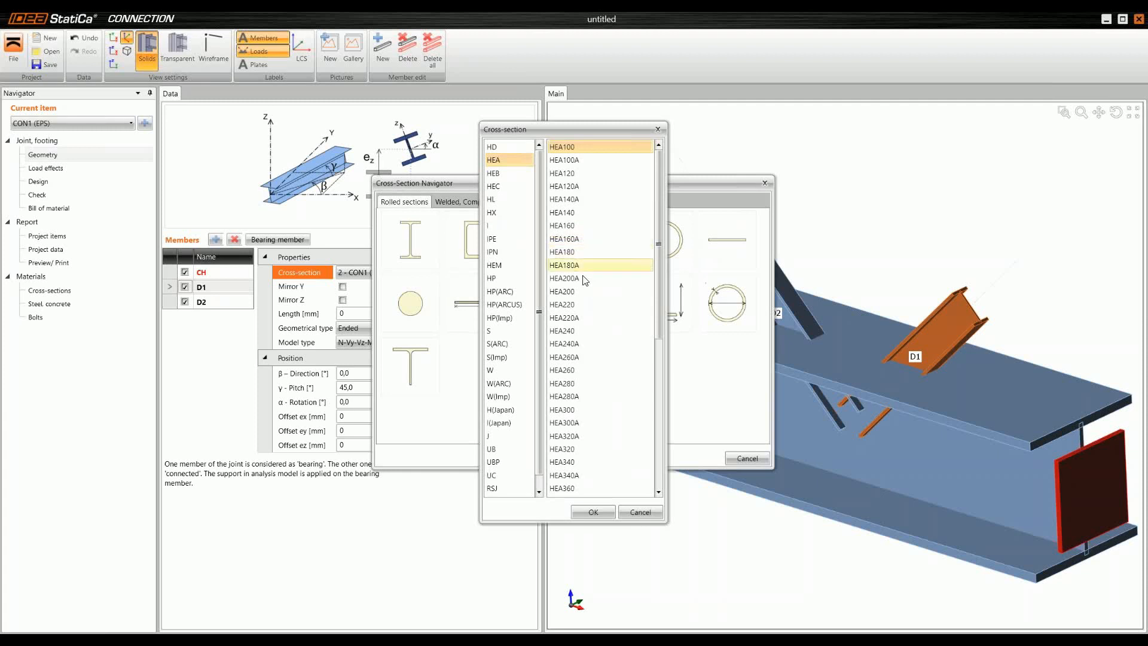
pyautogui.click(583, 292)
pyautogui.click(604, 509)
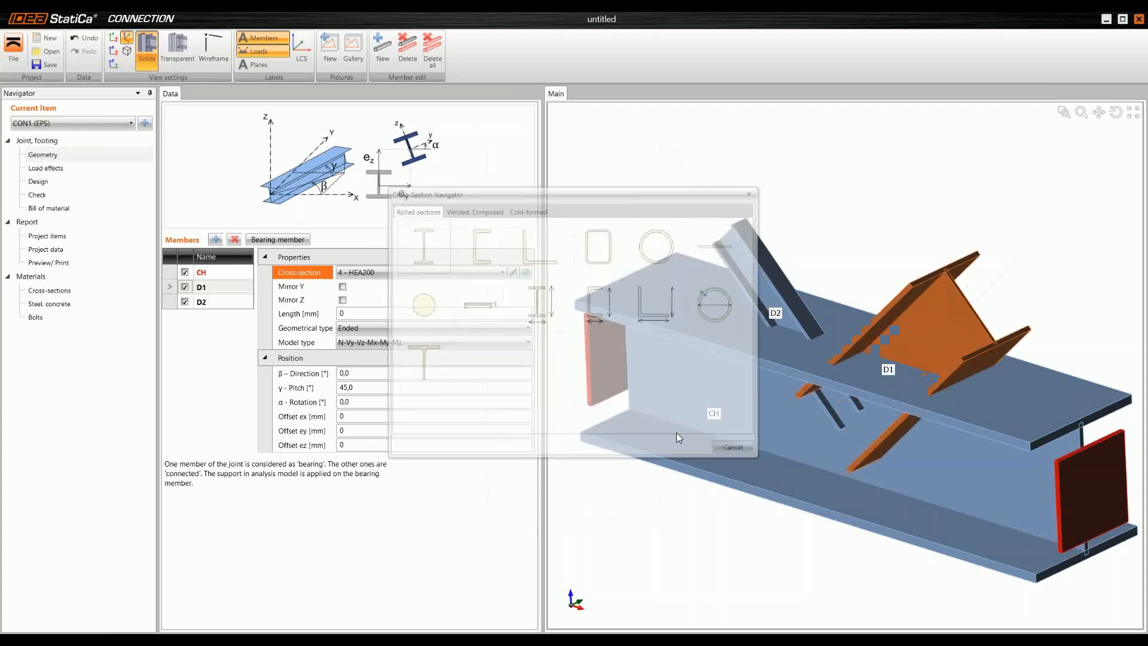
# Step: Position member D1 with a β direction of -135° and a γ pitch of 90°
pyautogui.click(312, 368)
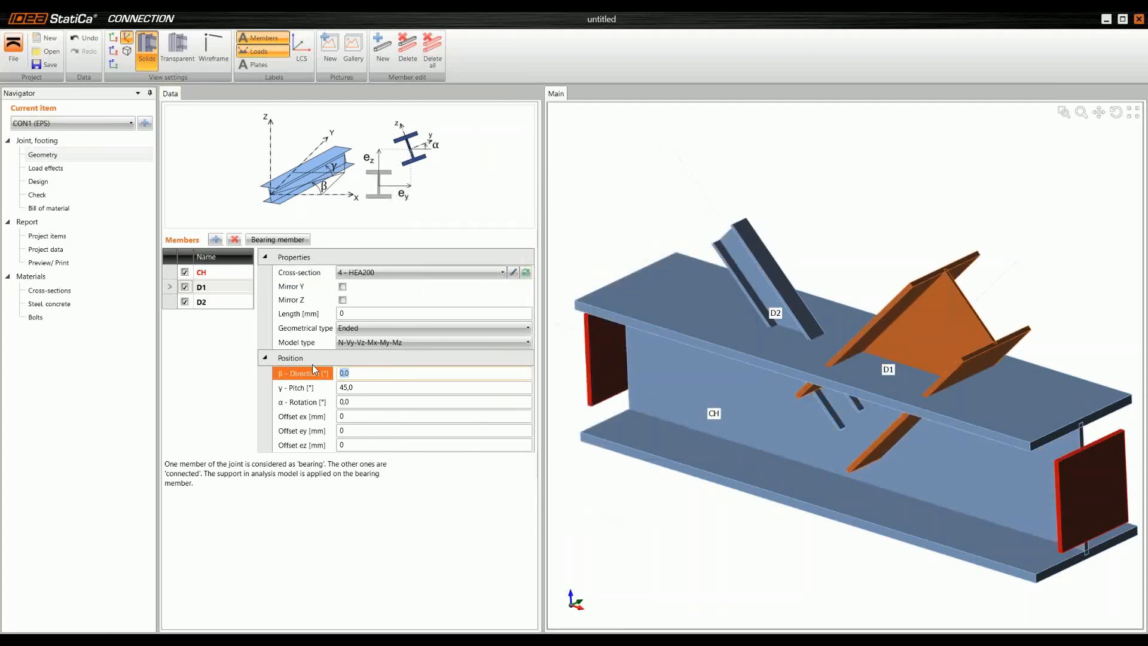
pyautogui.write('-135')
pyautogui.press('Tab')
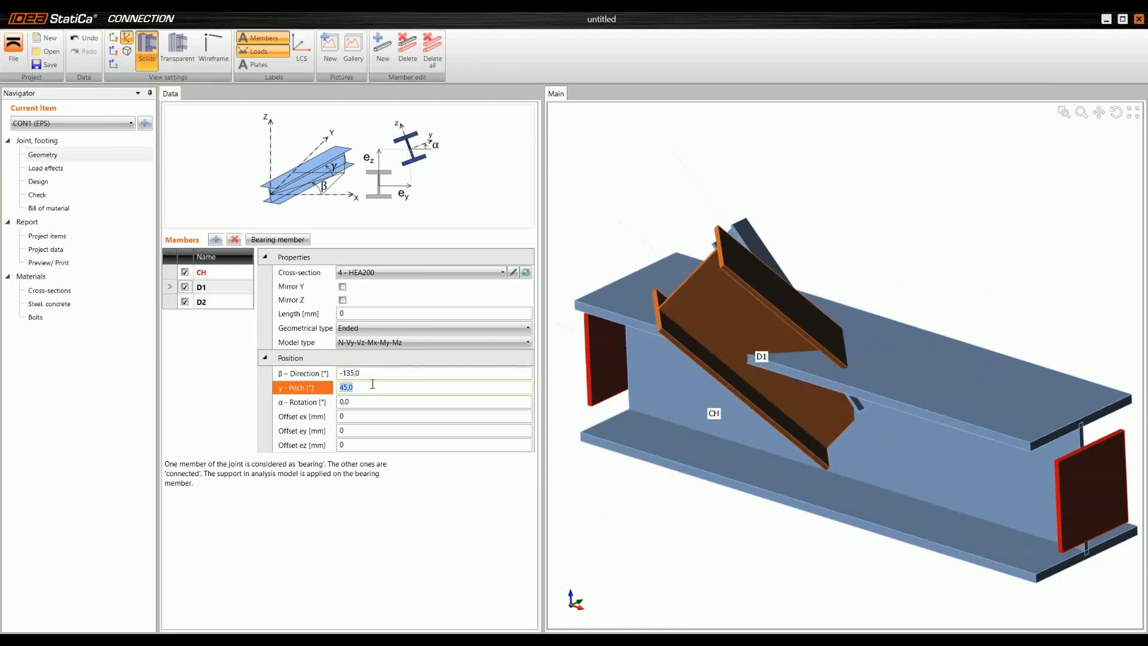
pyautogui.write('90')
pyautogui.press('Tab')
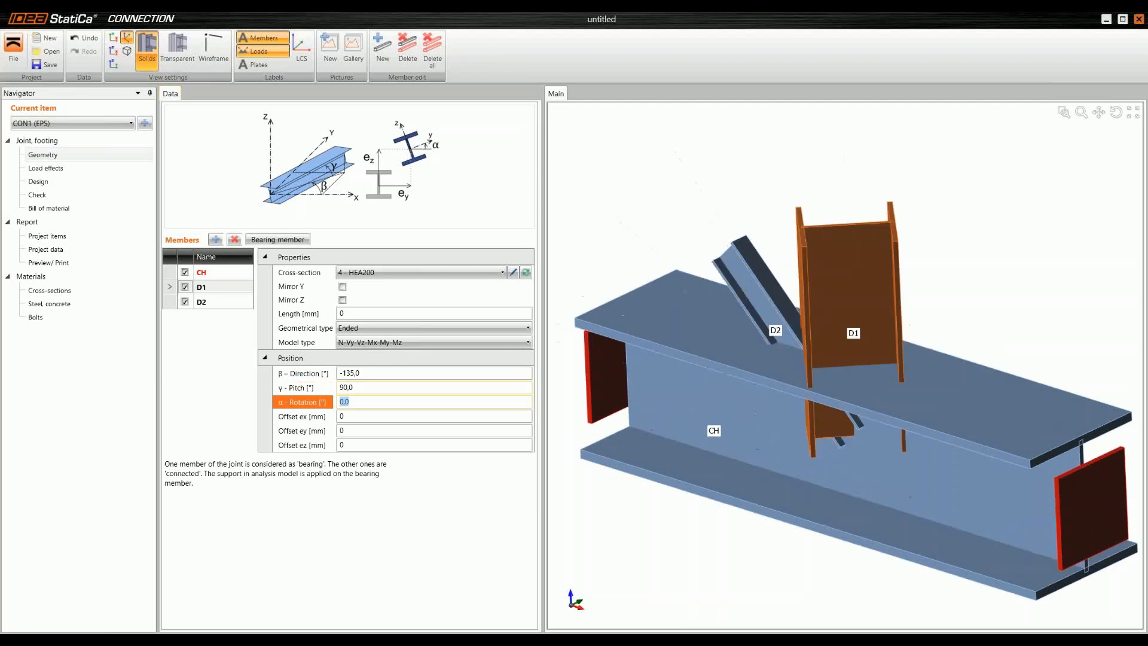
# Step: Assign a new square hollow SHSCF160/160/8.0 cross-section to member D2
pyautogui.moveTo(787, 362); pyautogui.dragTo(780, 292, button='right')
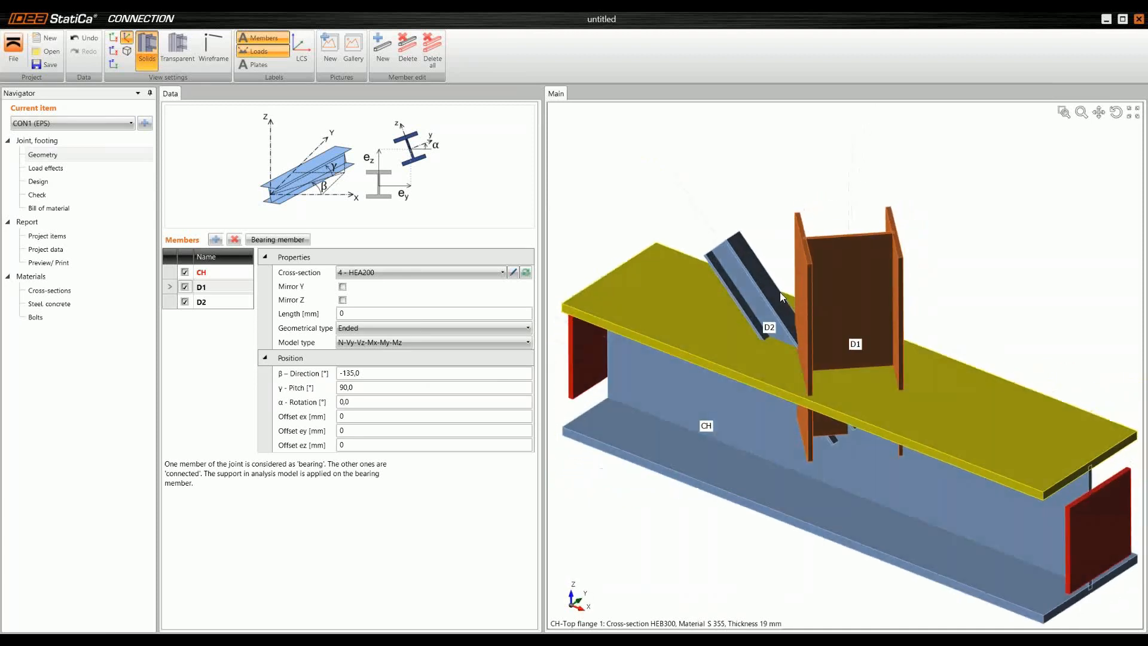
pyautogui.click(171, 305)
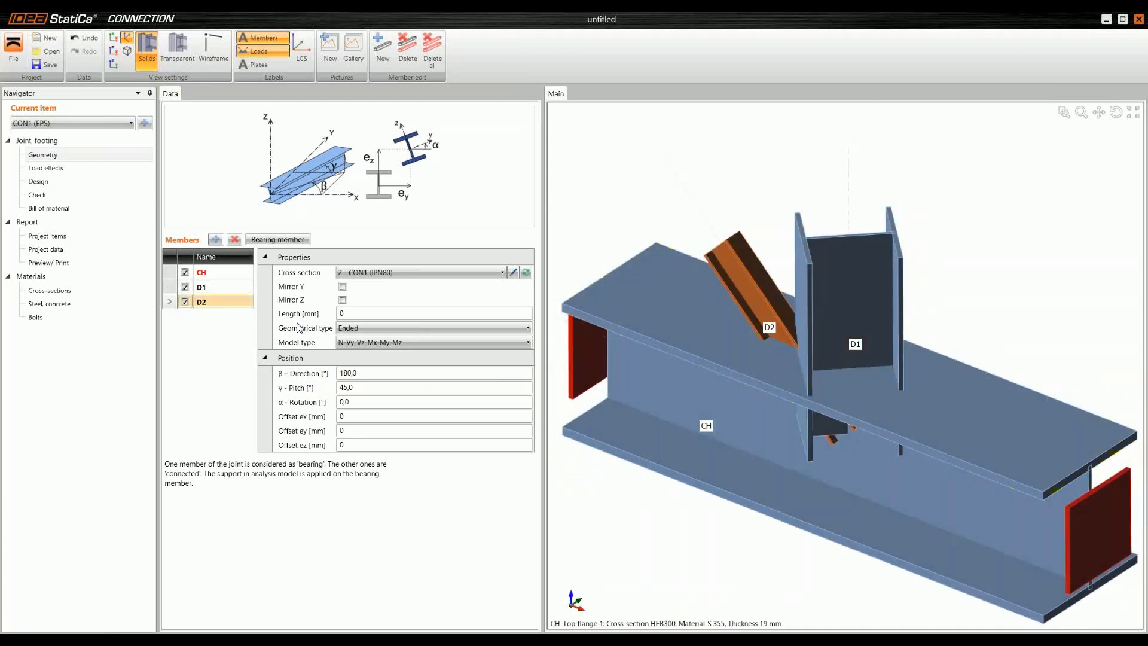
pyautogui.click(526, 273)
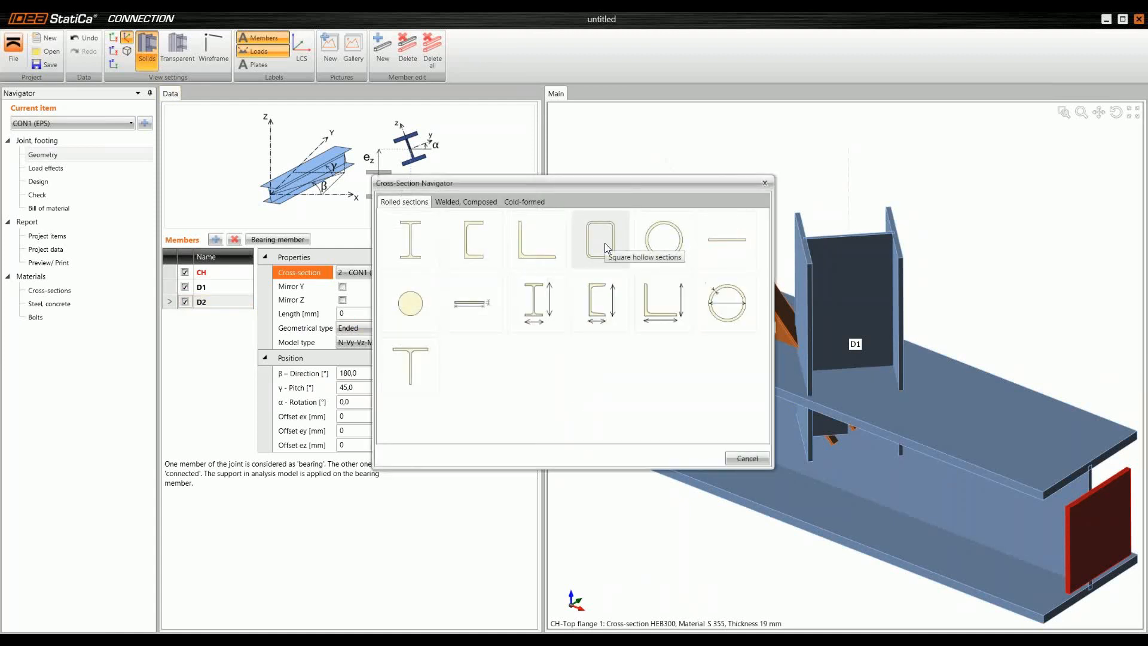
pyautogui.click(605, 244)
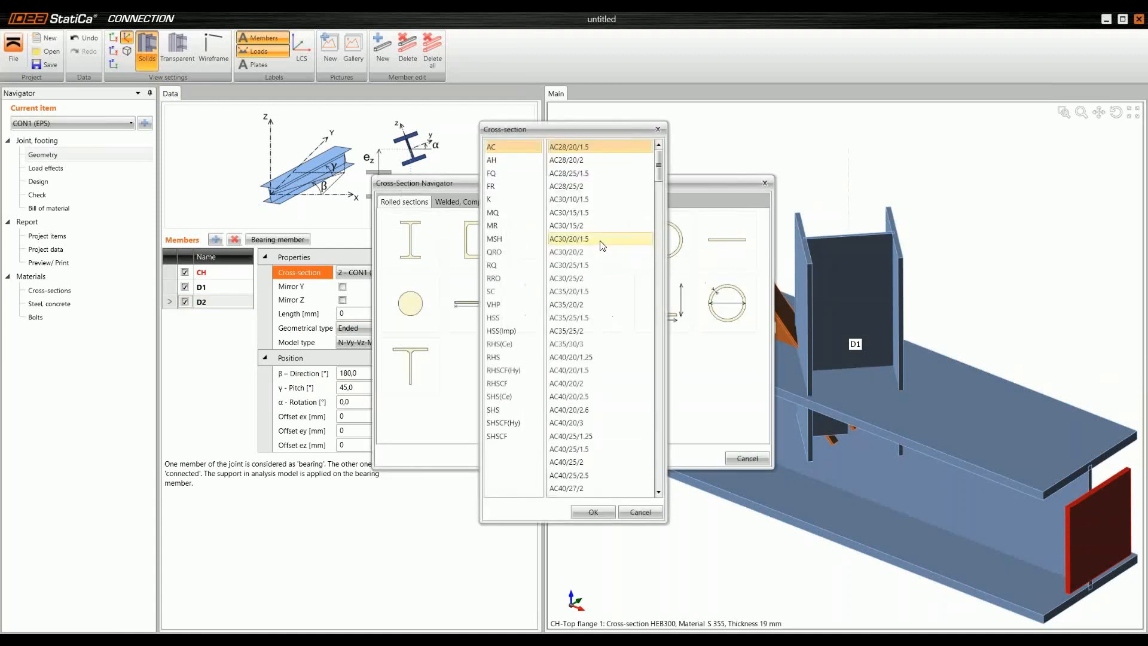
pyautogui.click(502, 440)
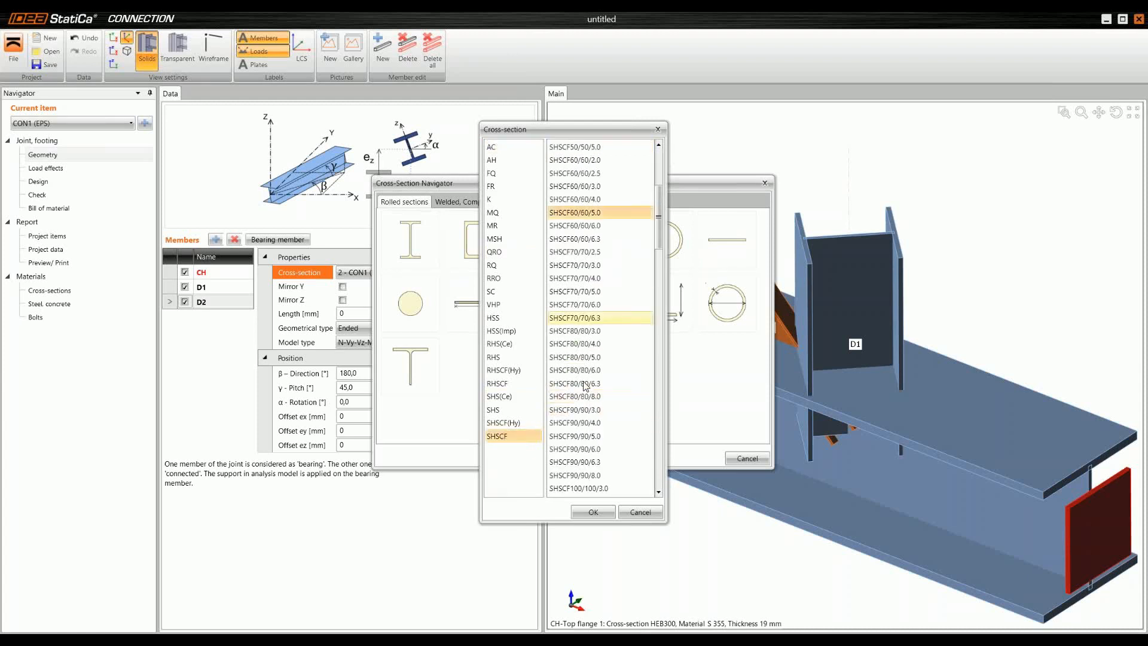
pyautogui.scroll(-14, 586, 386)
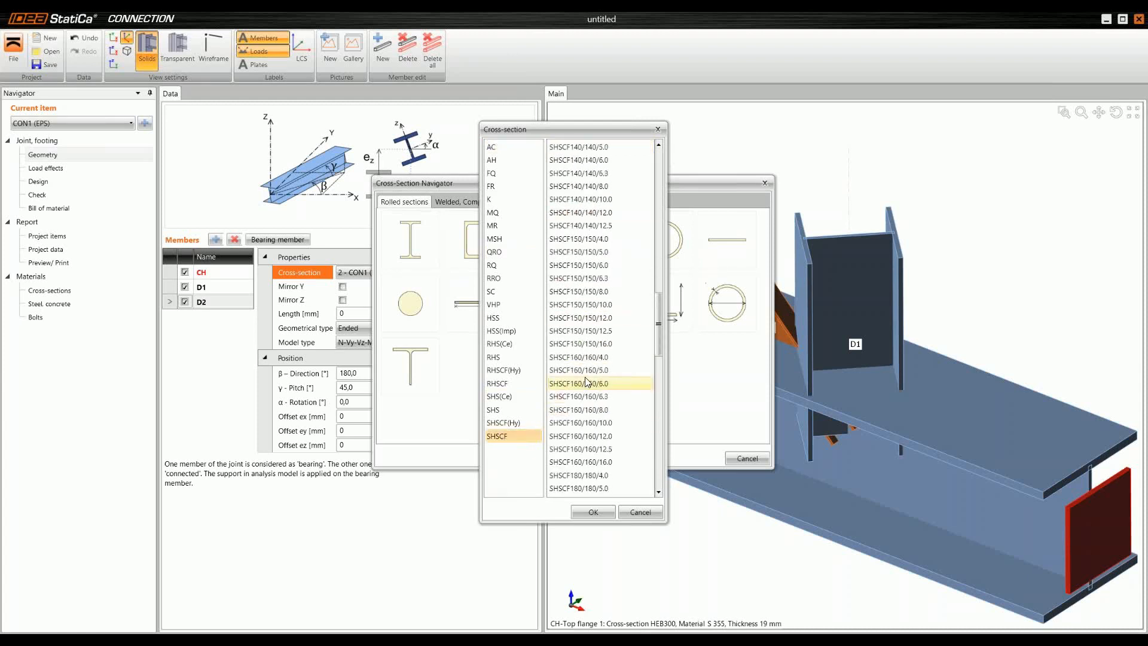
pyautogui.click(605, 409)
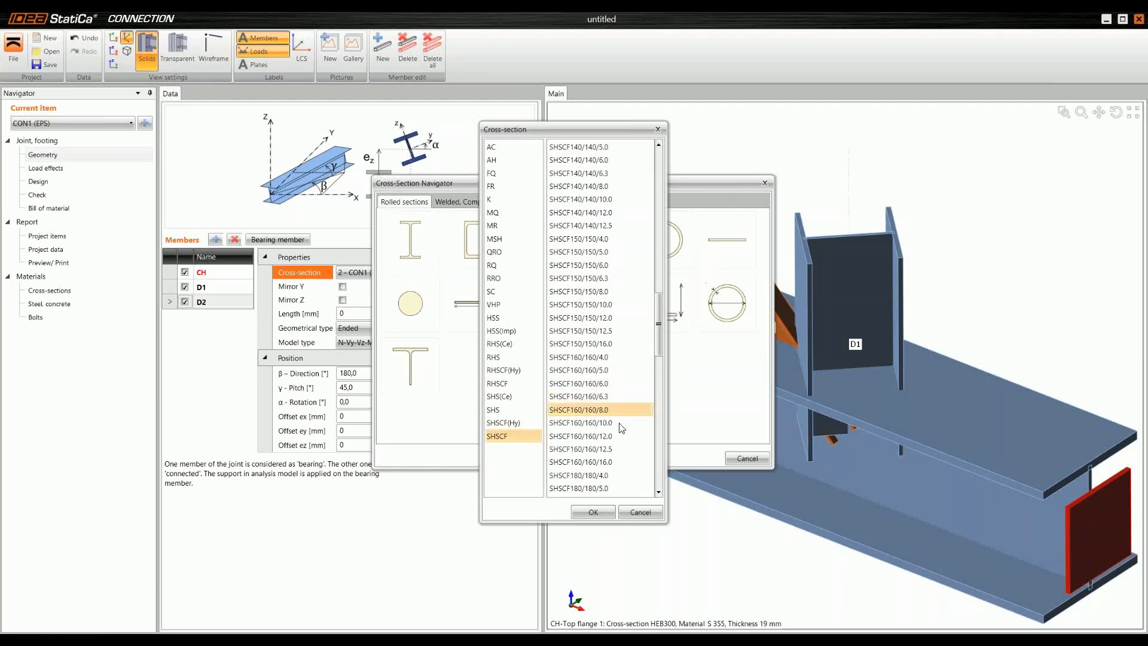
pyautogui.click(597, 512)
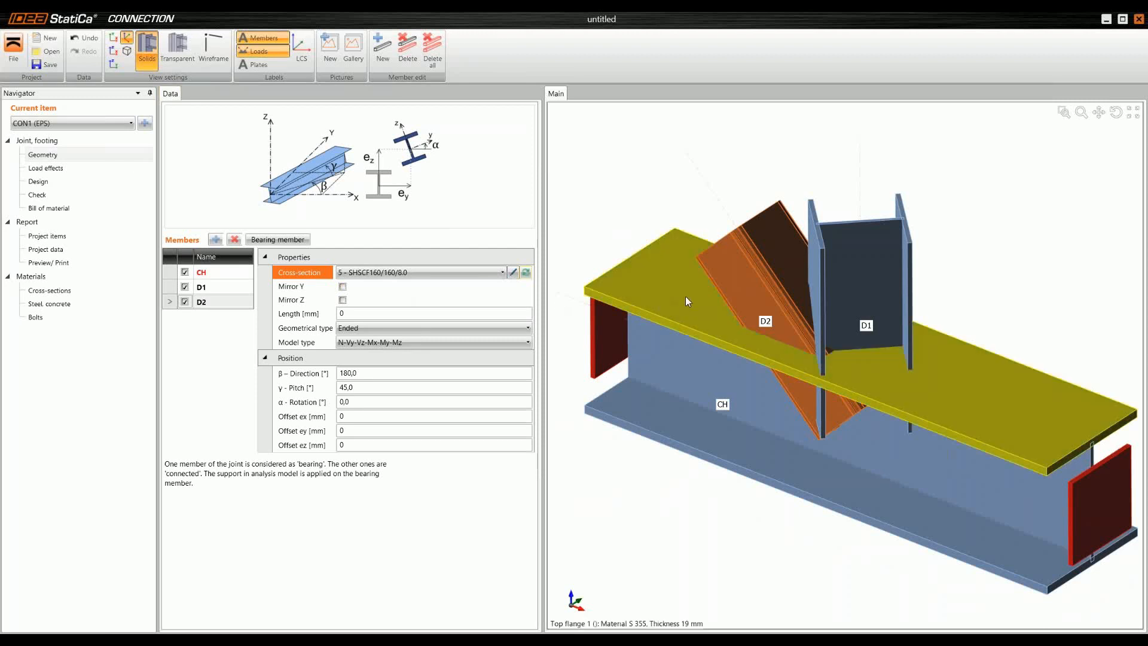
# Step: Position member D2 with a β direction of -135° and a γ pitch of 50°
pyautogui.moveTo(685, 296); pyautogui.dragTo(461, 340, button='right')
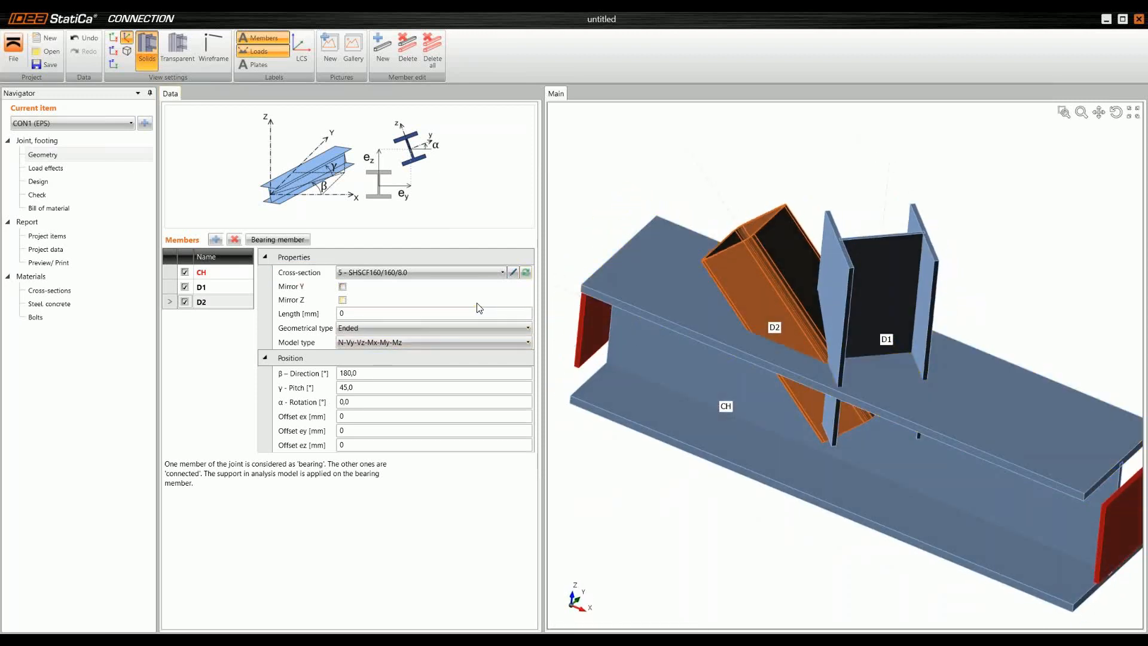
pyautogui.moveTo(660, 303); pyautogui.dragTo(660, 310, button='right')
pyautogui.click(376, 373)
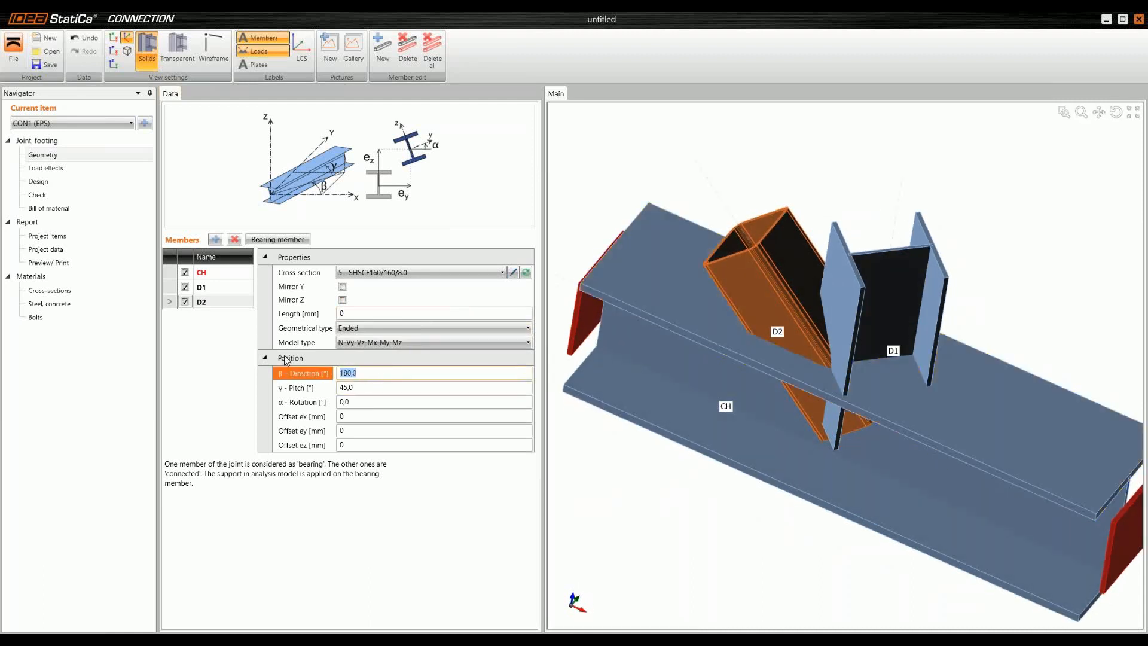
pyautogui.write('-135')
pyautogui.press('Tab')
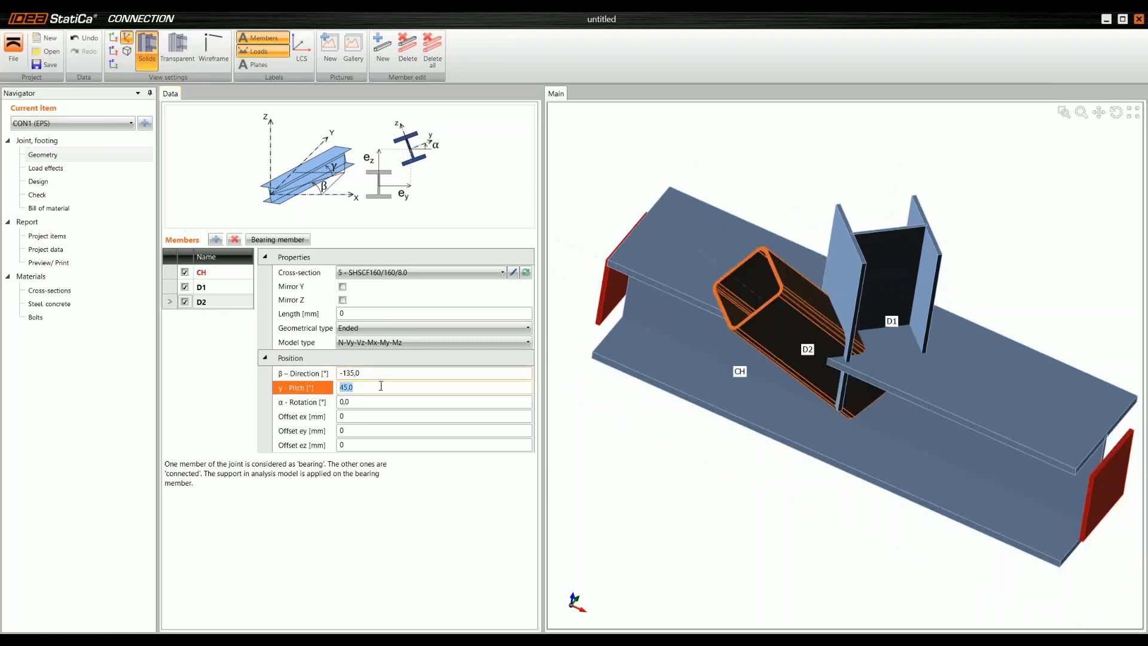
pyautogui.moveTo(654, 376); pyautogui.dragTo(652, 327, button='middle')
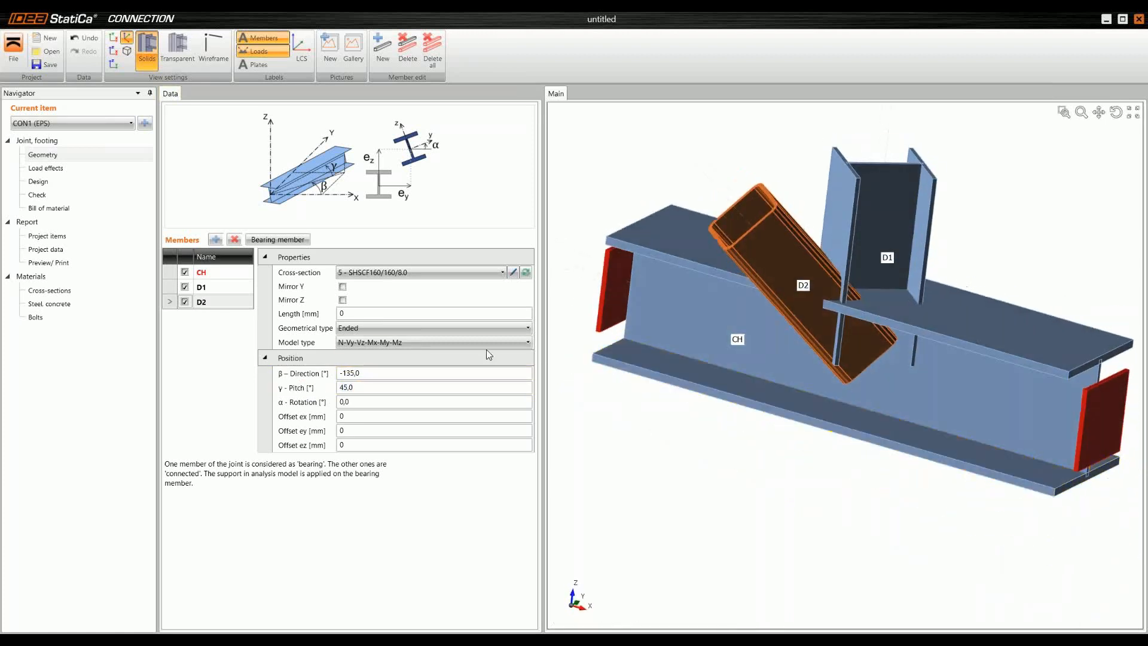
pyautogui.click(385, 387)
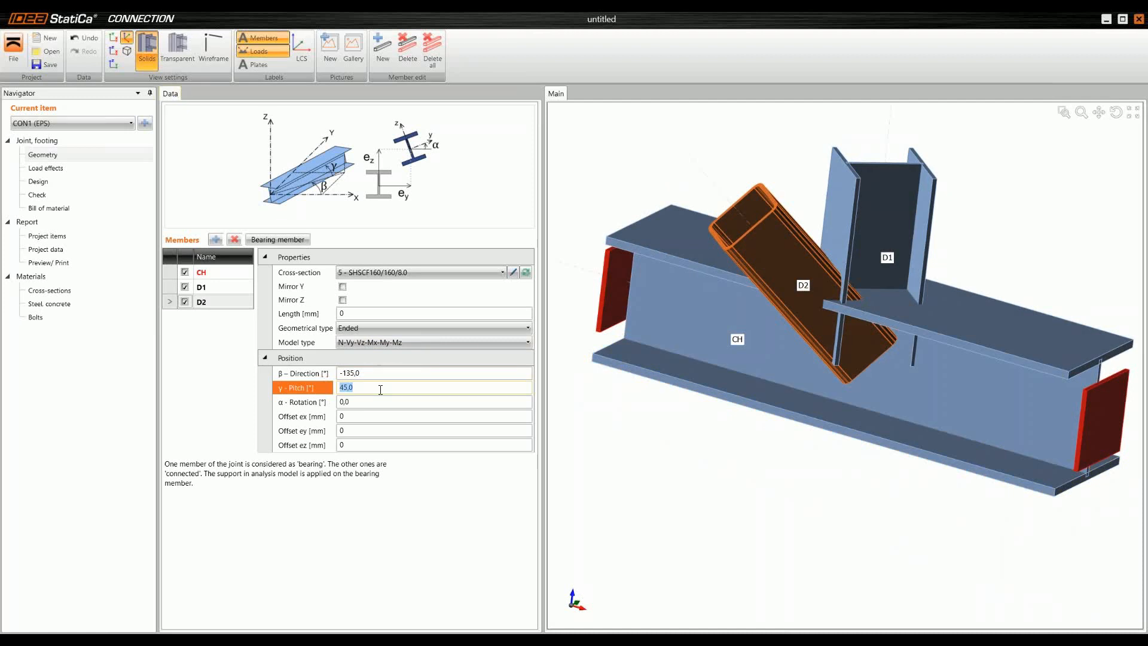
pyautogui.write('50')
pyautogui.press('Tab')
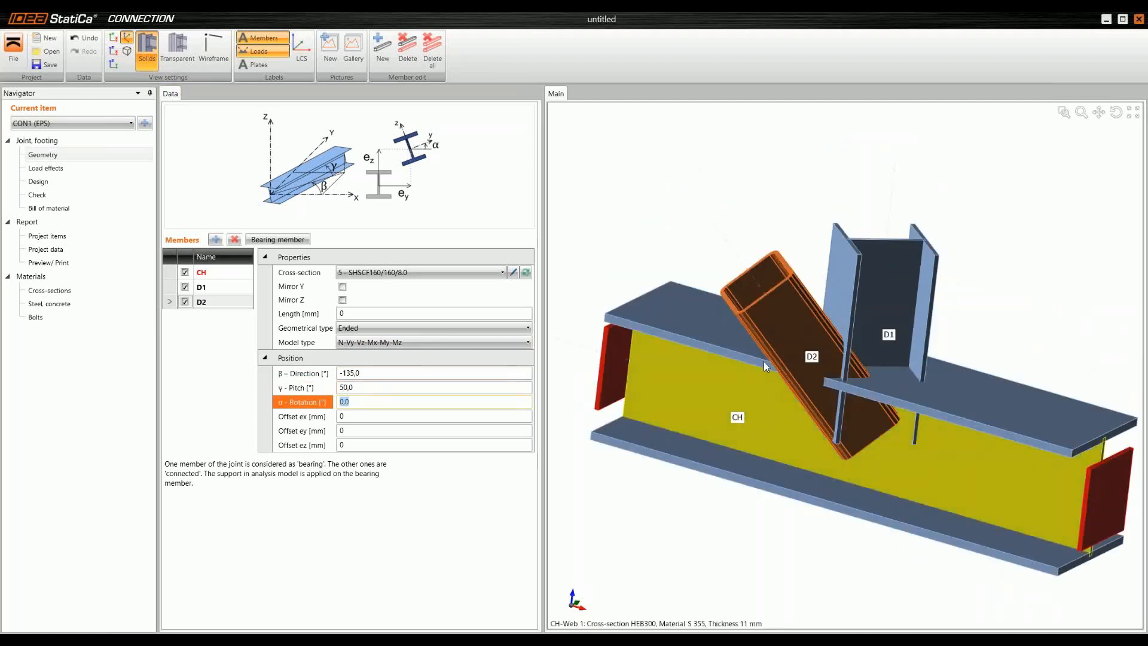
# Step: Open the joint's load effects and enable the equilibrium check so that forces can be entered on both chord ends
pyautogui.moveTo(812, 367); pyautogui.dragTo(672, 337, button='middle')
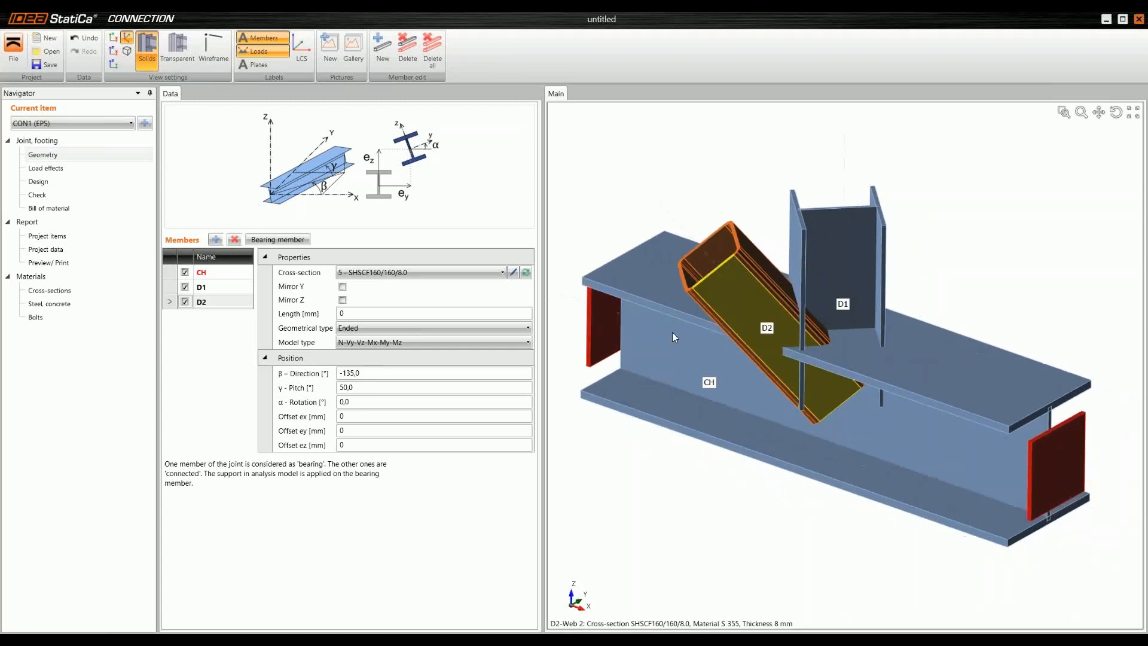
pyautogui.click(86, 174)
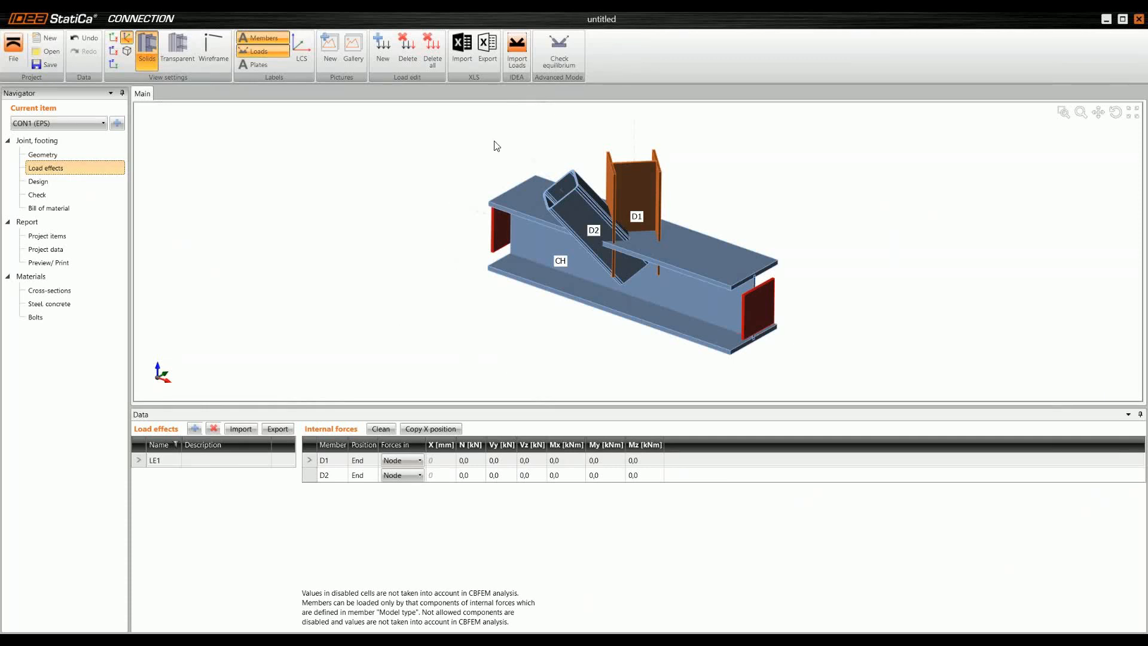
pyautogui.click(560, 47)
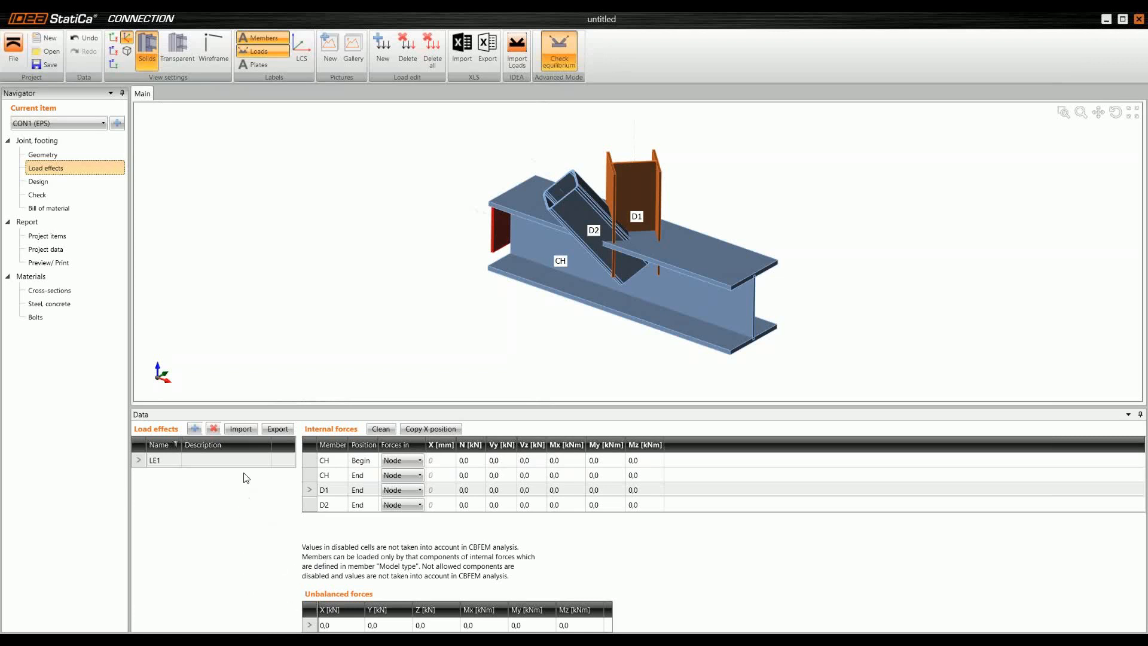
# Step: Switch to the Excel workbook "Beam to column - forces" and copy the internal forces N to Mz of both load cases, cells C2:H9
pyautogui.moveTo(233, 639)
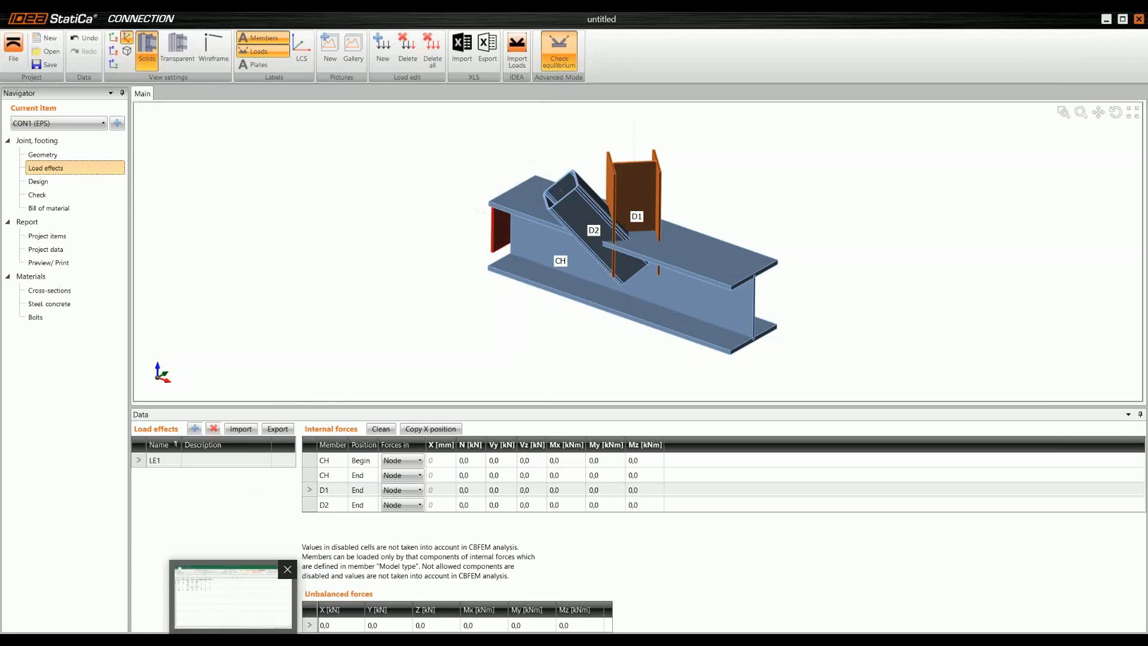
pyautogui.click(233, 595)
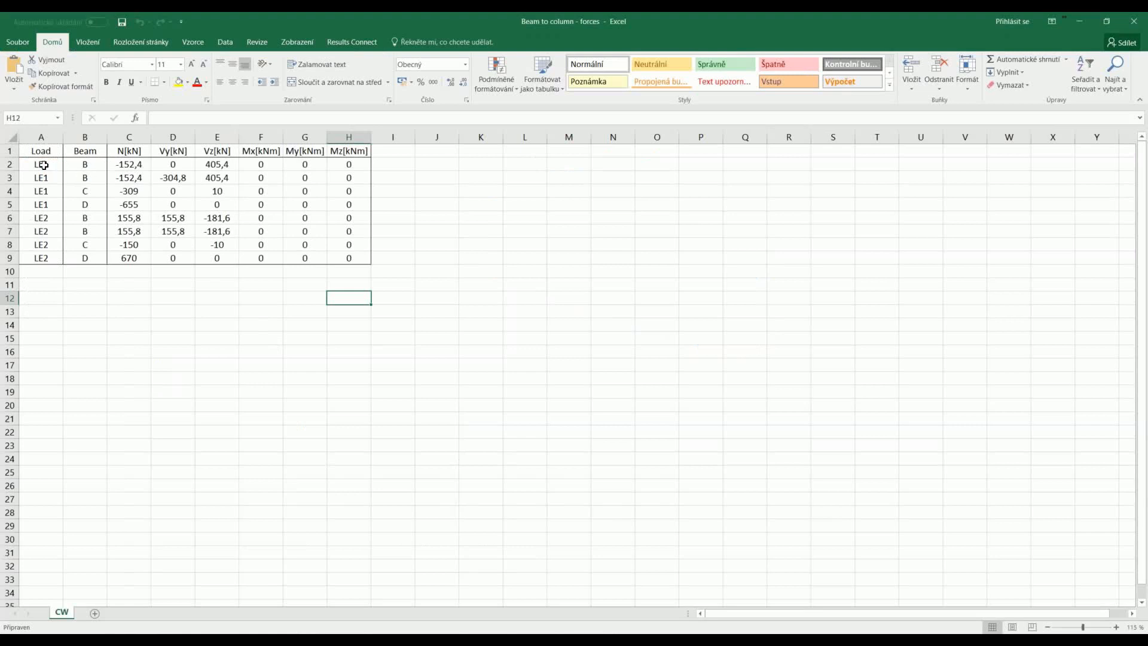
pyautogui.moveTo(43, 165); pyautogui.dragTo(345, 208)
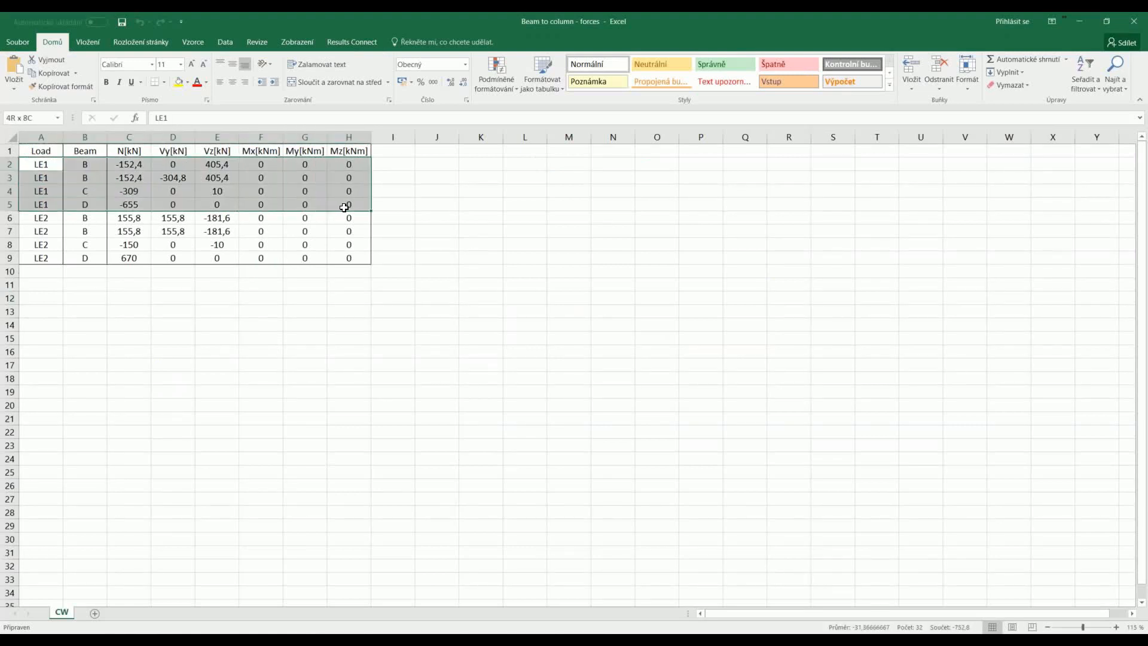
pyautogui.moveTo(44, 216); pyautogui.dragTo(349, 257)
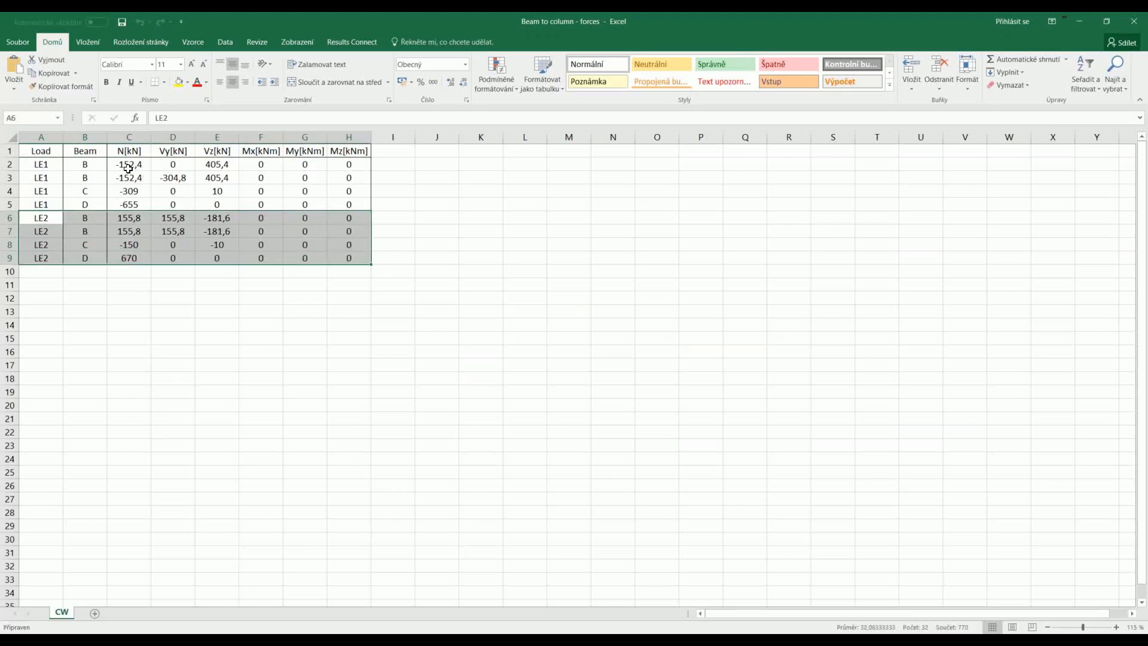
pyautogui.moveTo(128, 168); pyautogui.dragTo(334, 255)
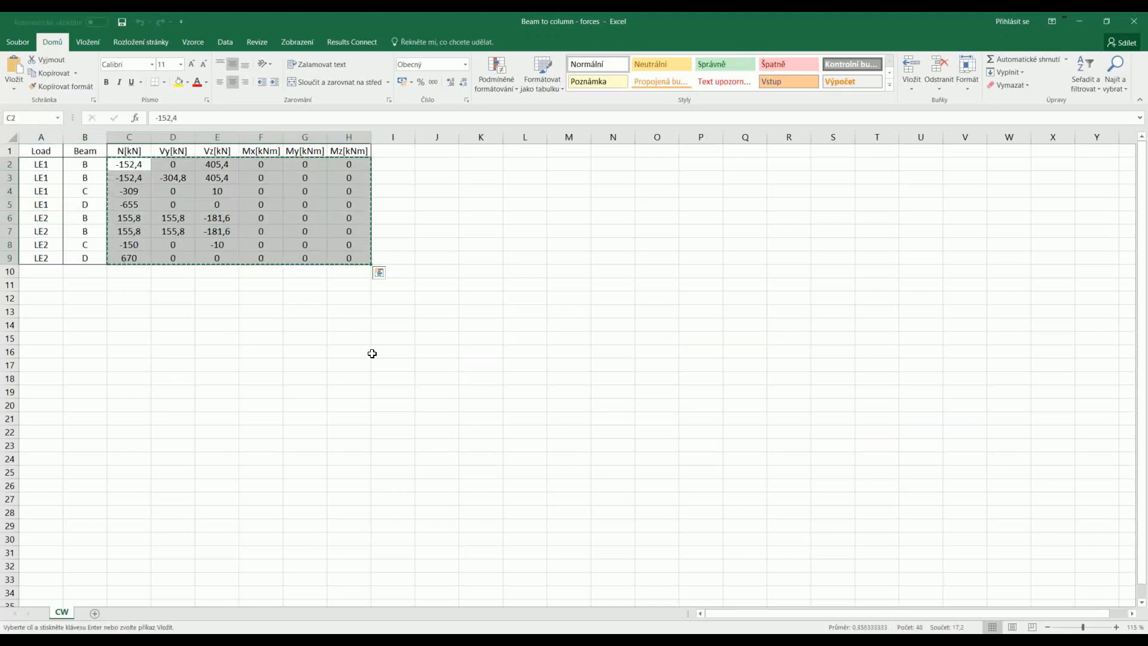
# Step: Switch back to IDEA StatiCa Connection and import the copied forces as load effects, replacing the existing loads
pyautogui.hotkey('alt', 'Tab')
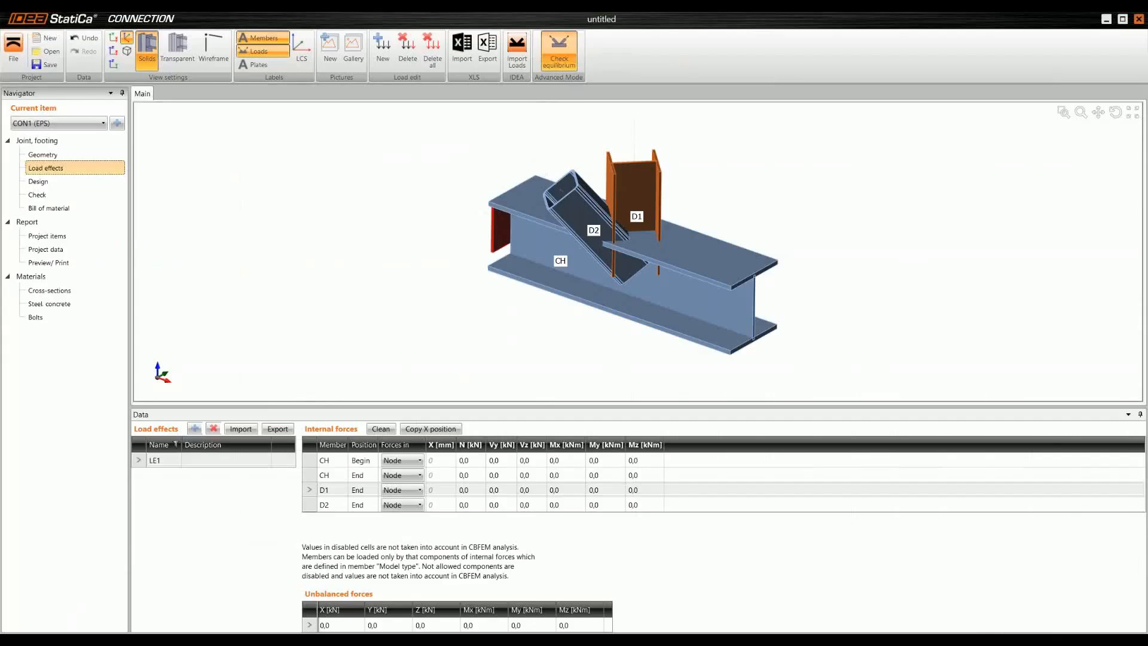
pyautogui.click(242, 429)
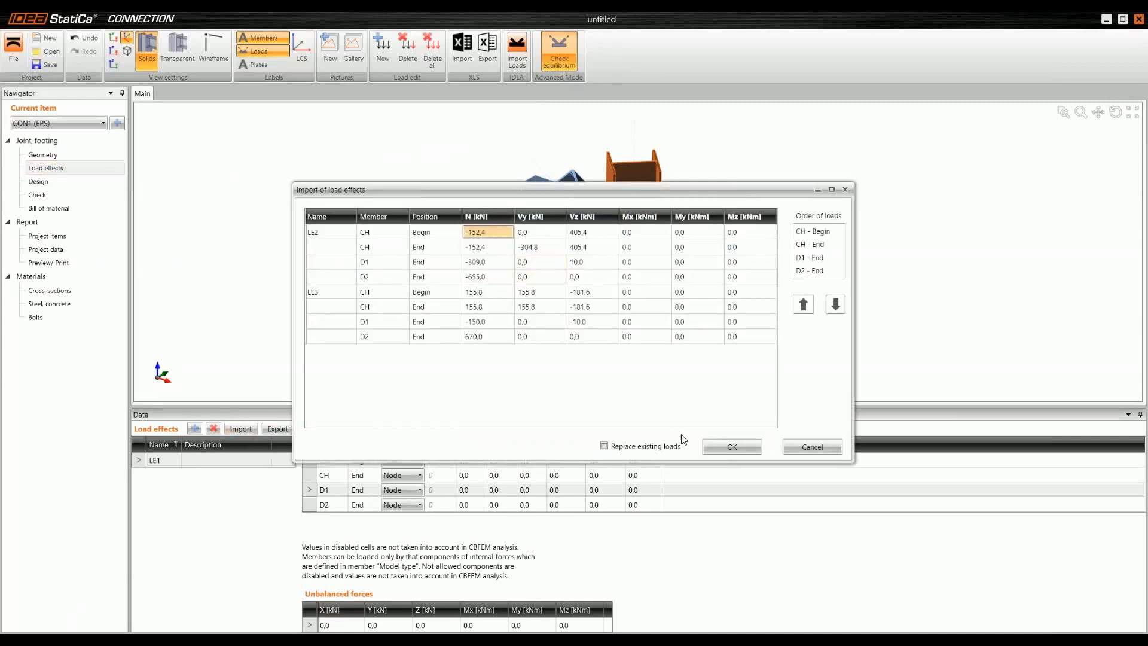
pyautogui.click(727, 446)
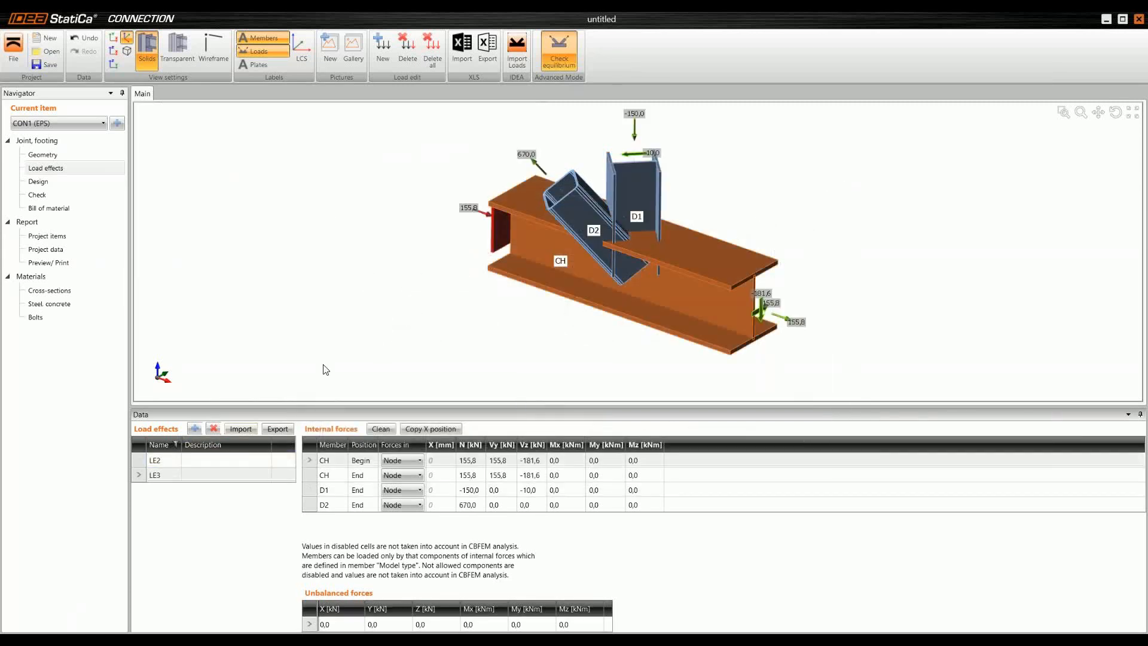
# Step: Examine the imported load effects LE2 and LE3, checking the force values and directions on each member in the 3D model
pyautogui.click(142, 460)
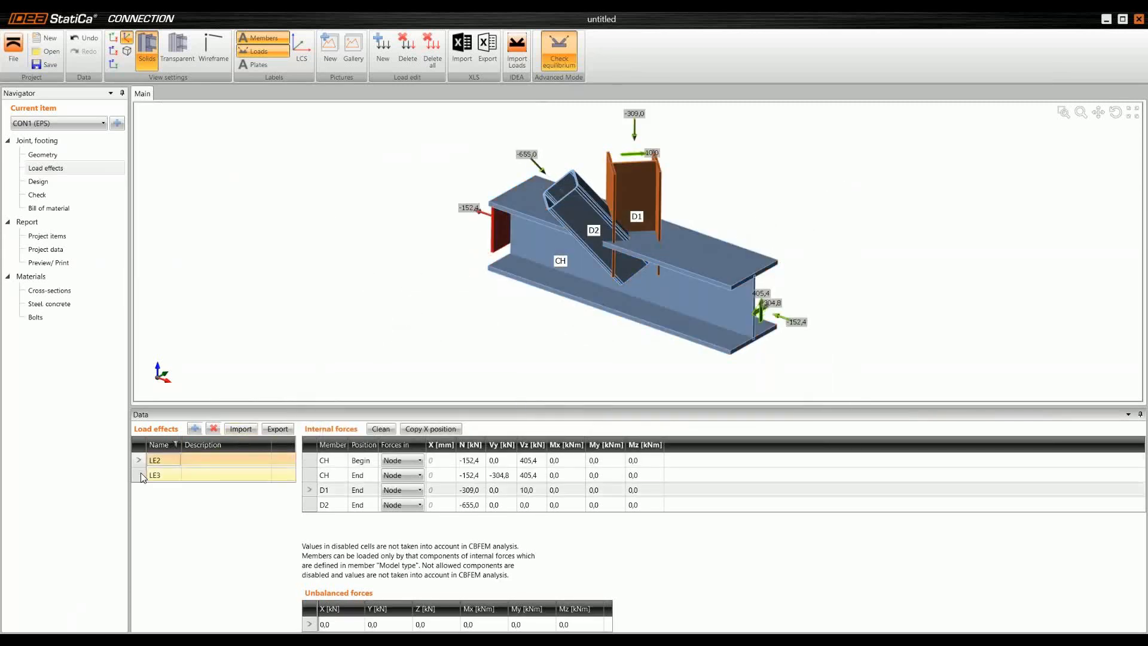
pyautogui.click(142, 476)
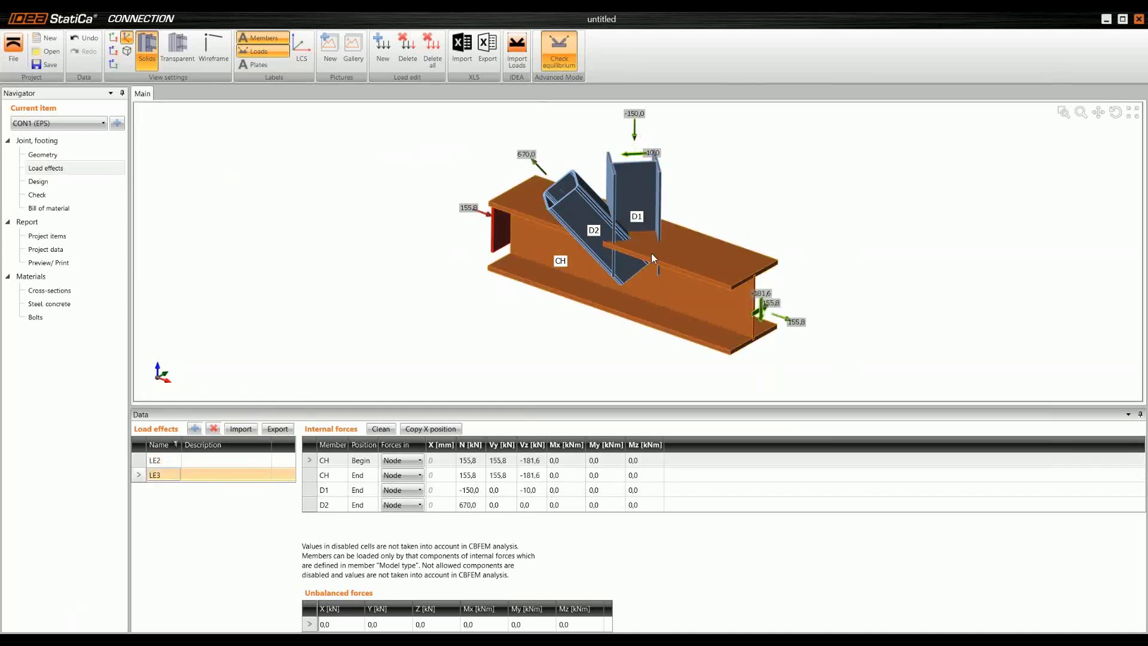
pyautogui.scroll(4, 768, 302)
pyautogui.scroll(-3, 770, 303)
pyautogui.moveTo(622, 295); pyautogui.dragTo(607, 246, button='right')
pyautogui.scroll(-3, 645, 286)
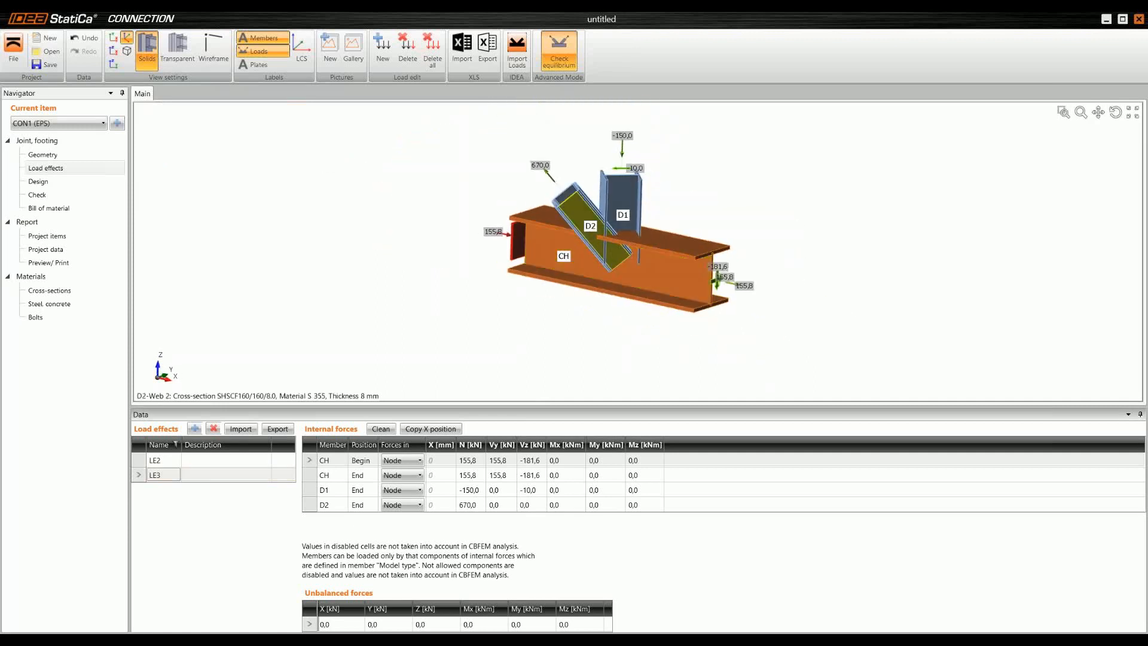
pyautogui.moveTo(603, 243); pyautogui.dragTo(579, 278, button='middle')
pyautogui.click(358, 489)
pyautogui.click(155, 460)
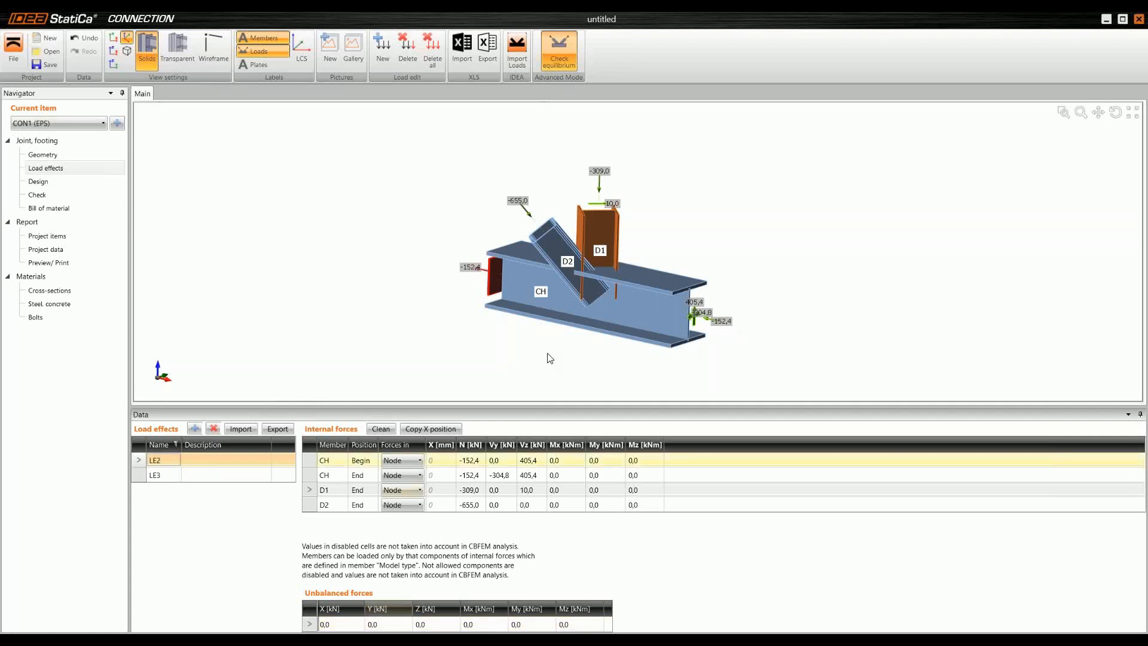
pyautogui.moveTo(583, 313); pyautogui.dragTo(586, 331, button='middle')
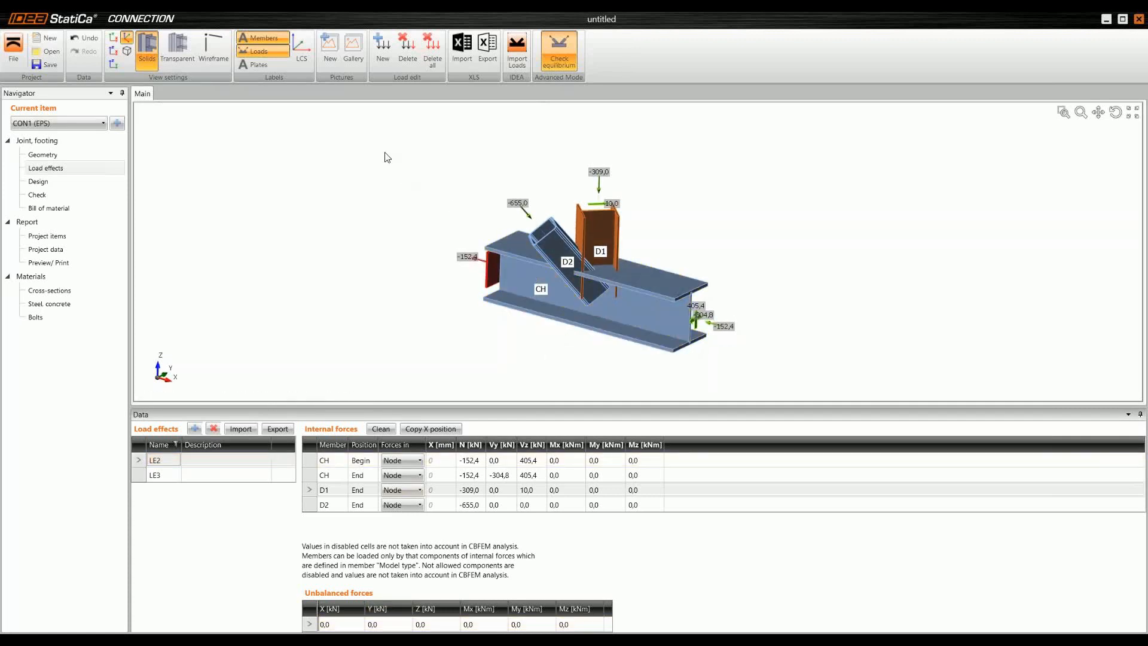
# Step: Start the joint design with a beam-to-column end plate operation using M30 8.8 bolts
pyautogui.click(55, 181)
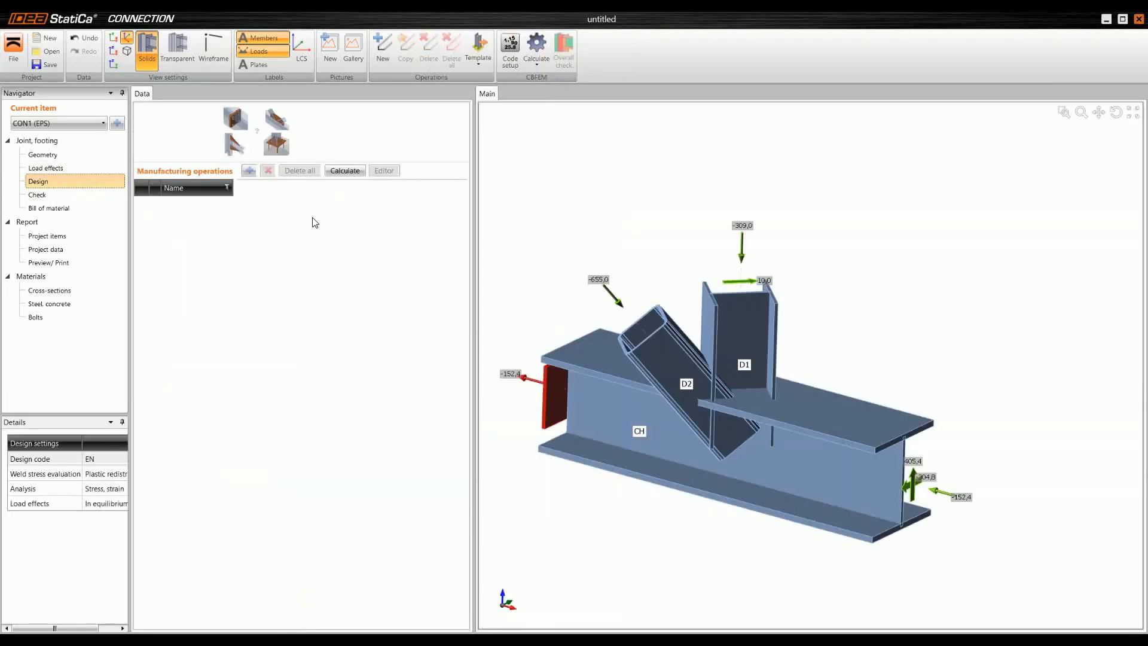
pyautogui.moveTo(749, 388); pyautogui.dragTo(749, 362, button='middle')
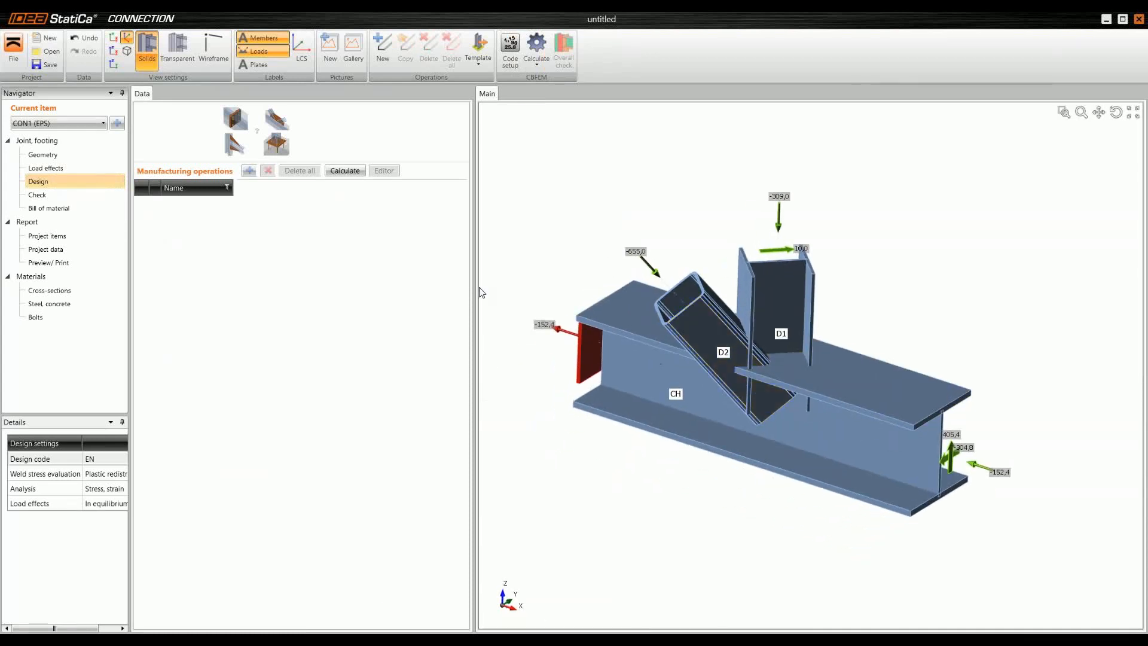
pyautogui.moveTo(479, 292); pyautogui.dragTo(525, 286)
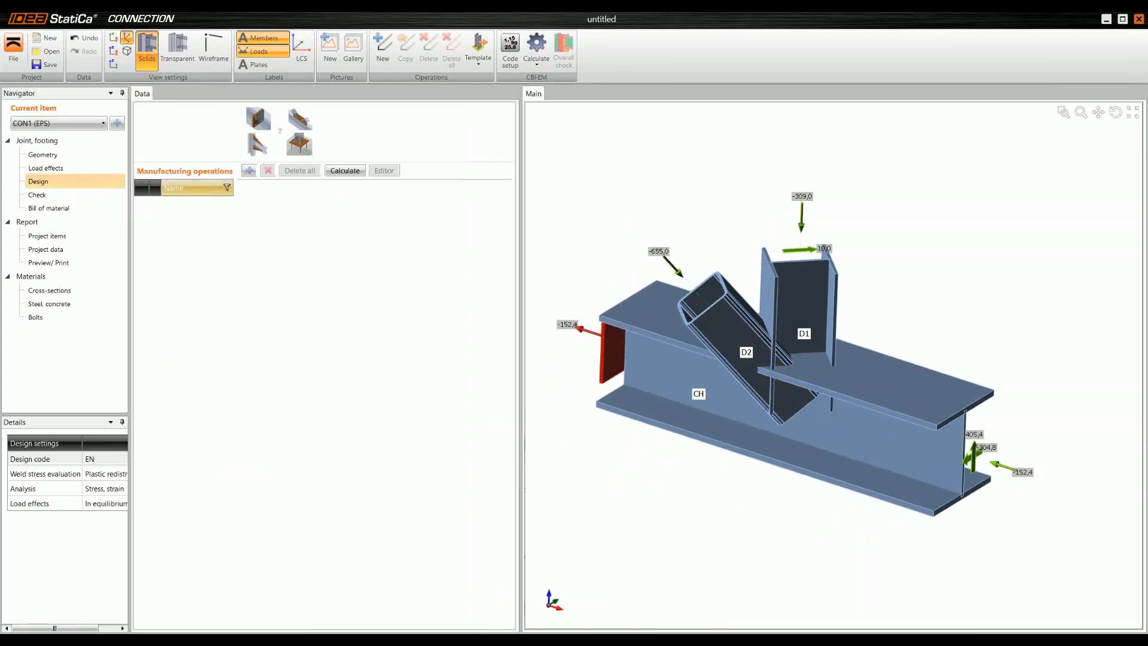
pyautogui.click(250, 173)
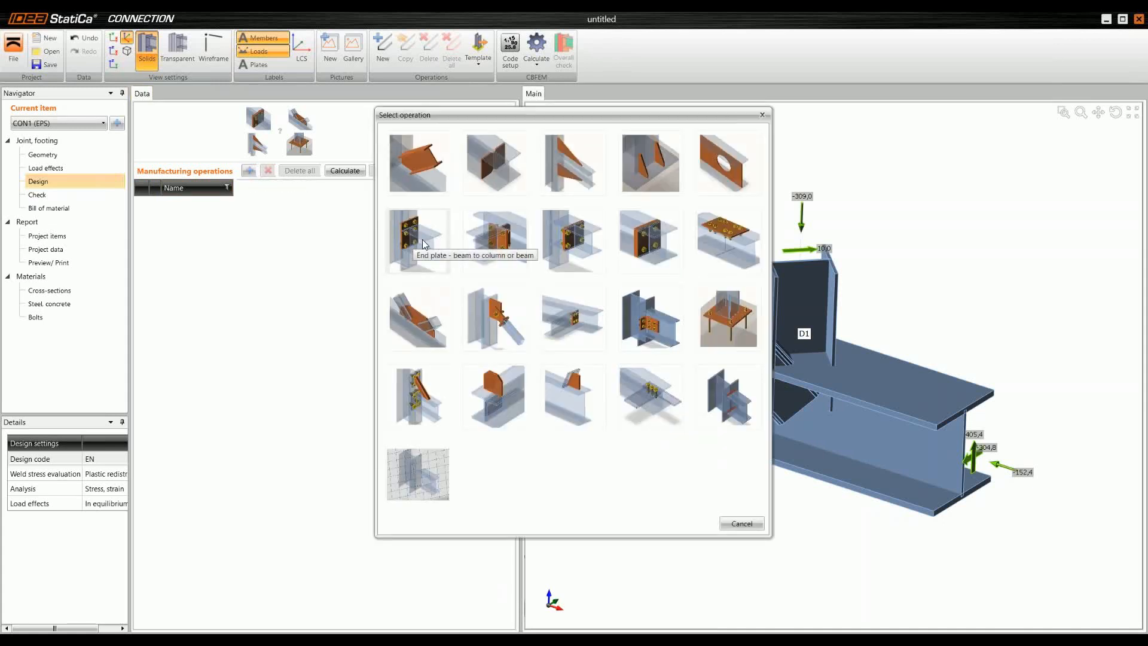
pyautogui.click(424, 239)
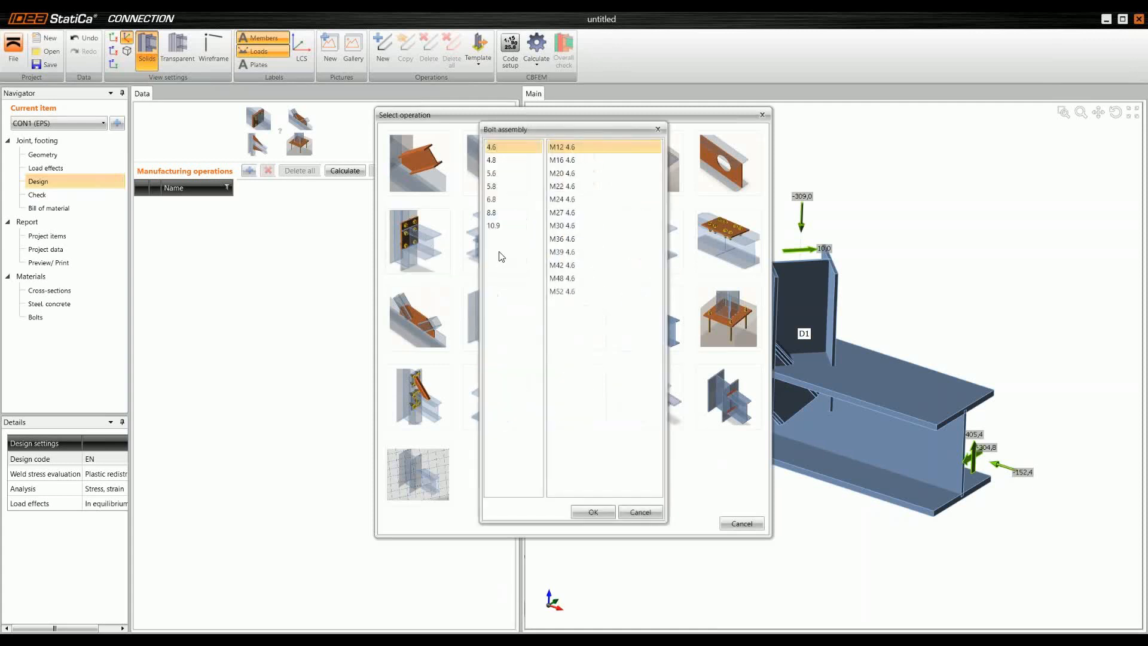
pyautogui.click(508, 212)
pyautogui.click(584, 225)
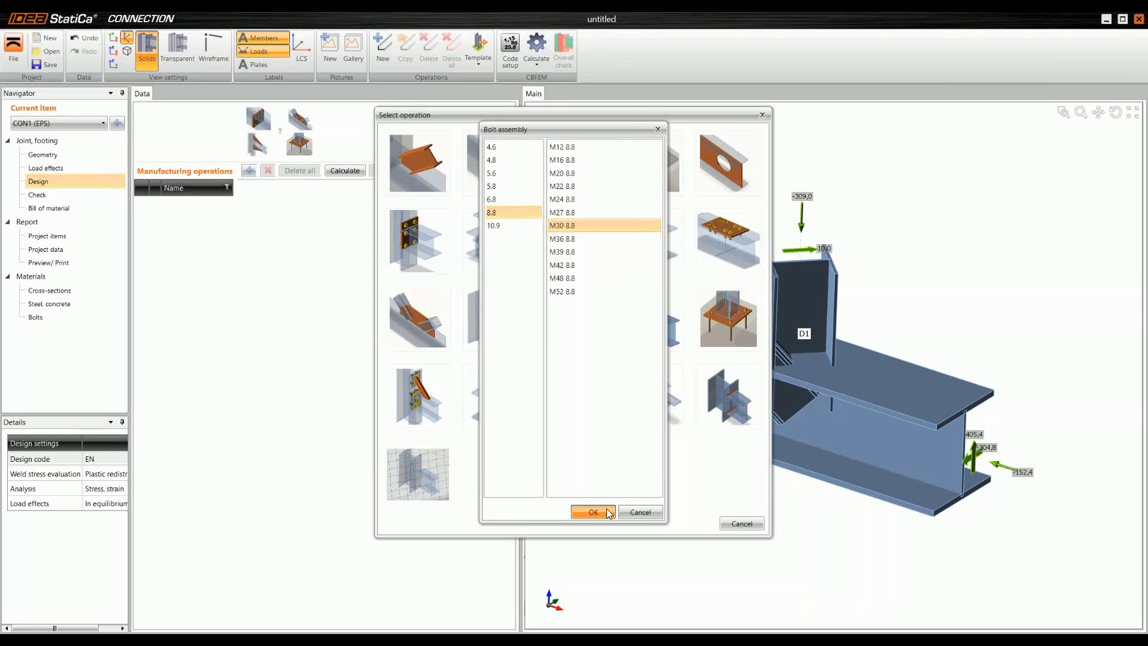
pyautogui.click(575, 512)
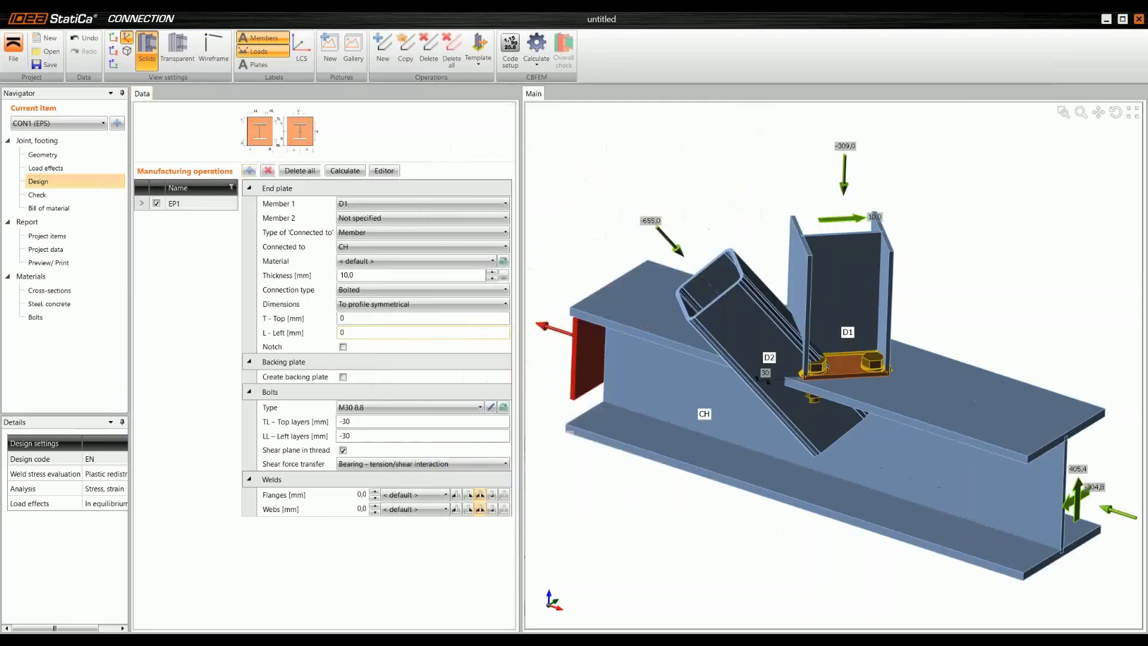
# Step: Set the thickness of the end plate on member D1 to 20 mm
pyautogui.scroll(3, 822, 287)
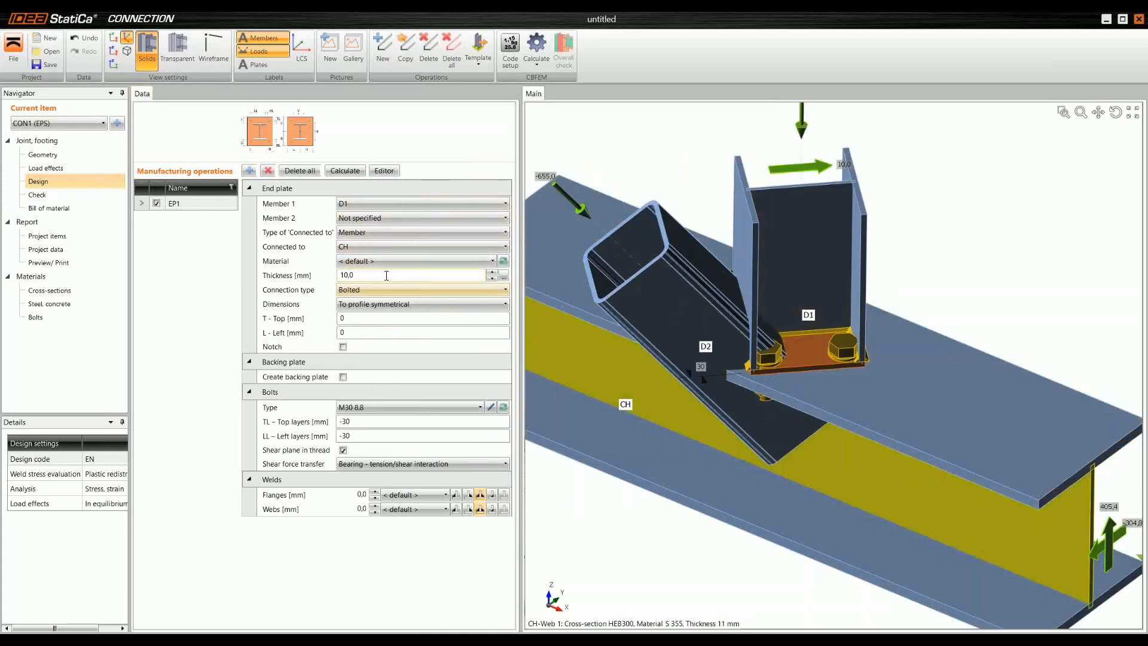
pyautogui.click(386, 275)
pyautogui.moveTo(386, 275); pyautogui.dragTo(280, 267)
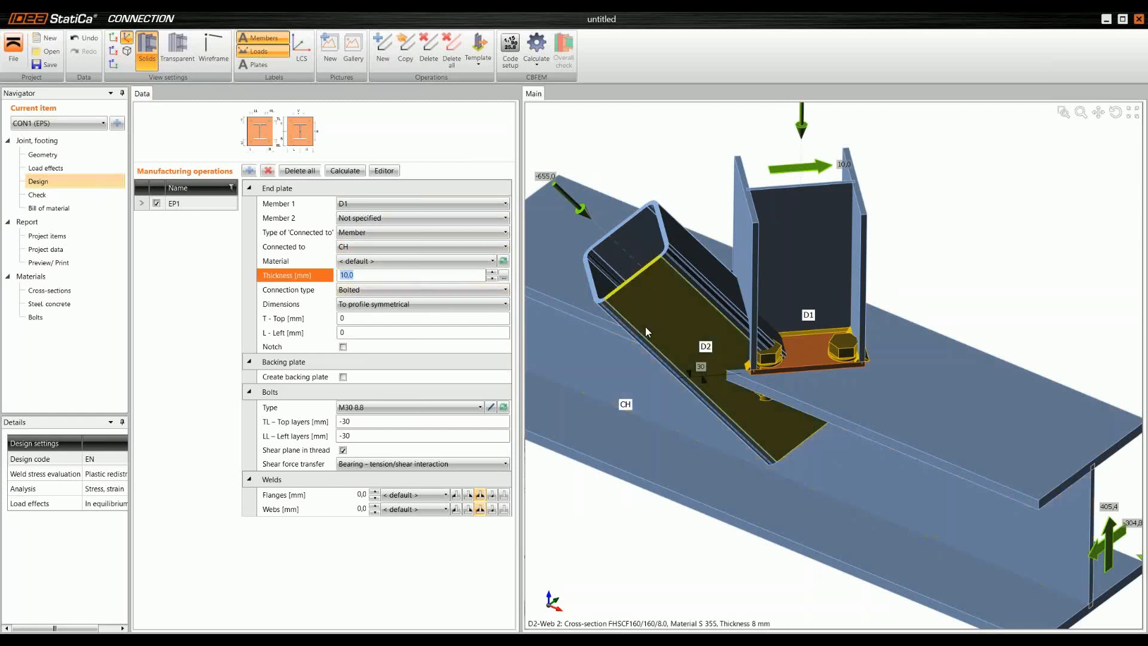
pyautogui.write('20')
pyautogui.press('Tab')
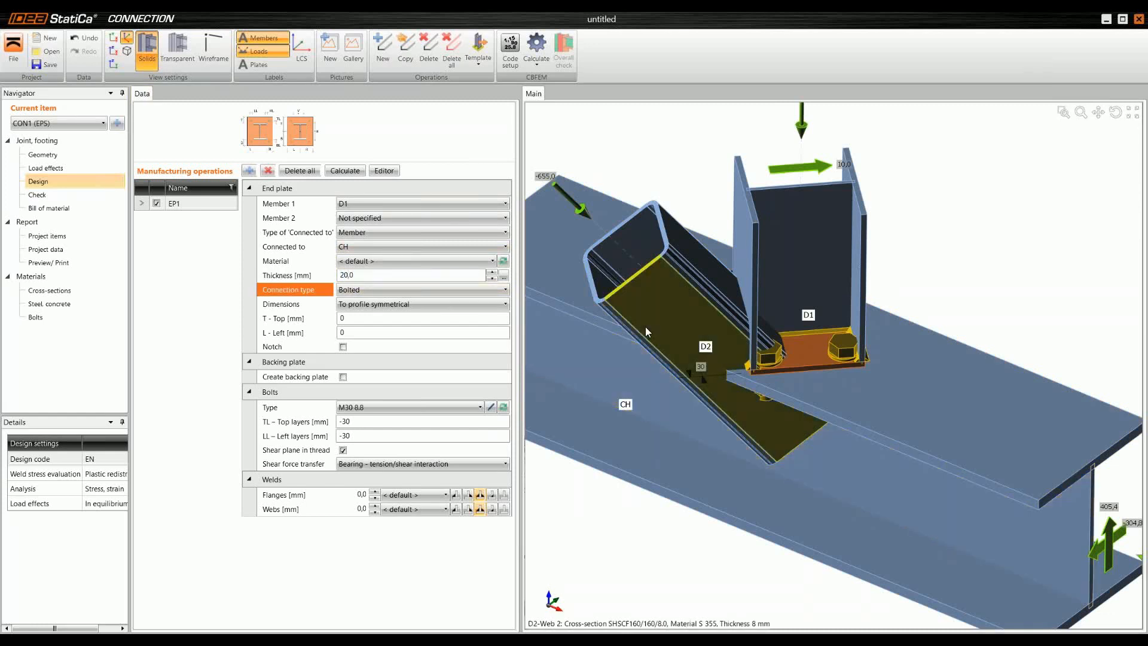
# Step: Dimension the end plate relative to the profile with overhangs of 100 mm top, 30 mm left, 300 mm bottom and 30 mm right
pyautogui.click(458, 305)
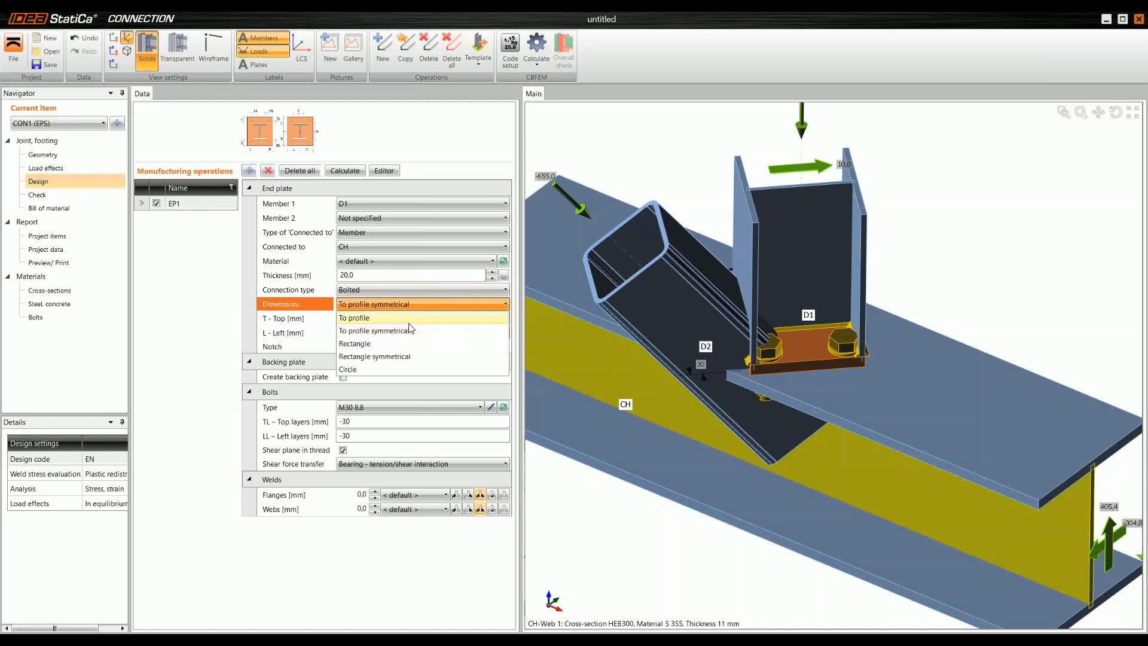
pyautogui.click(358, 318)
pyautogui.click(357, 321)
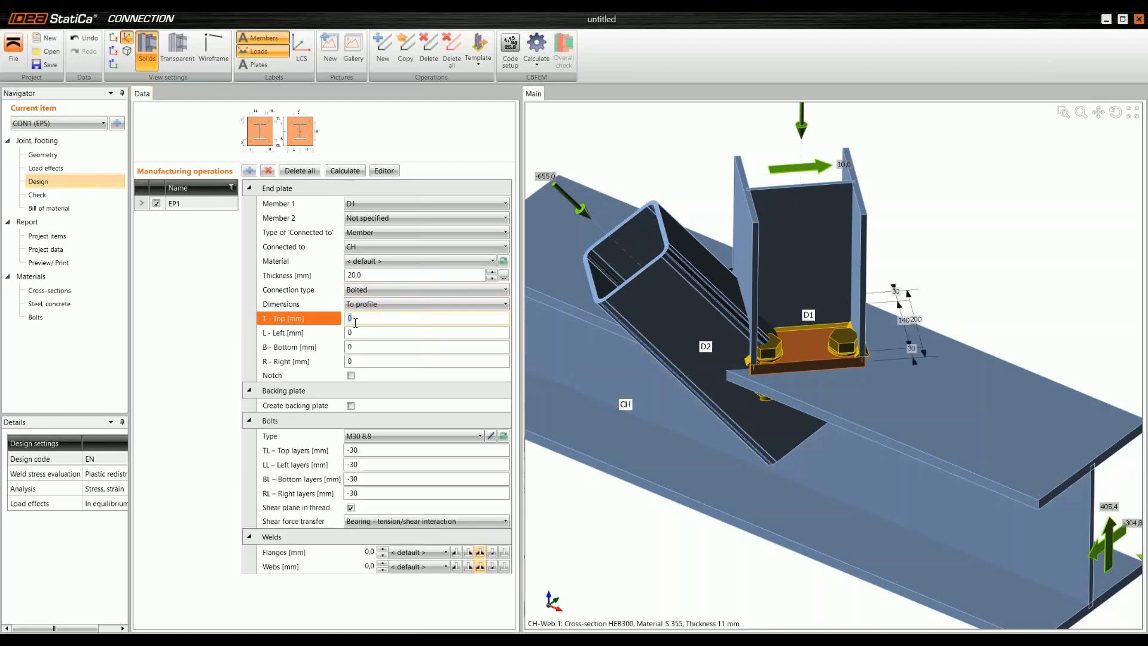
pyautogui.write('100')
pyautogui.press('Tab')
pyautogui.write('30')
pyautogui.press('Tab')
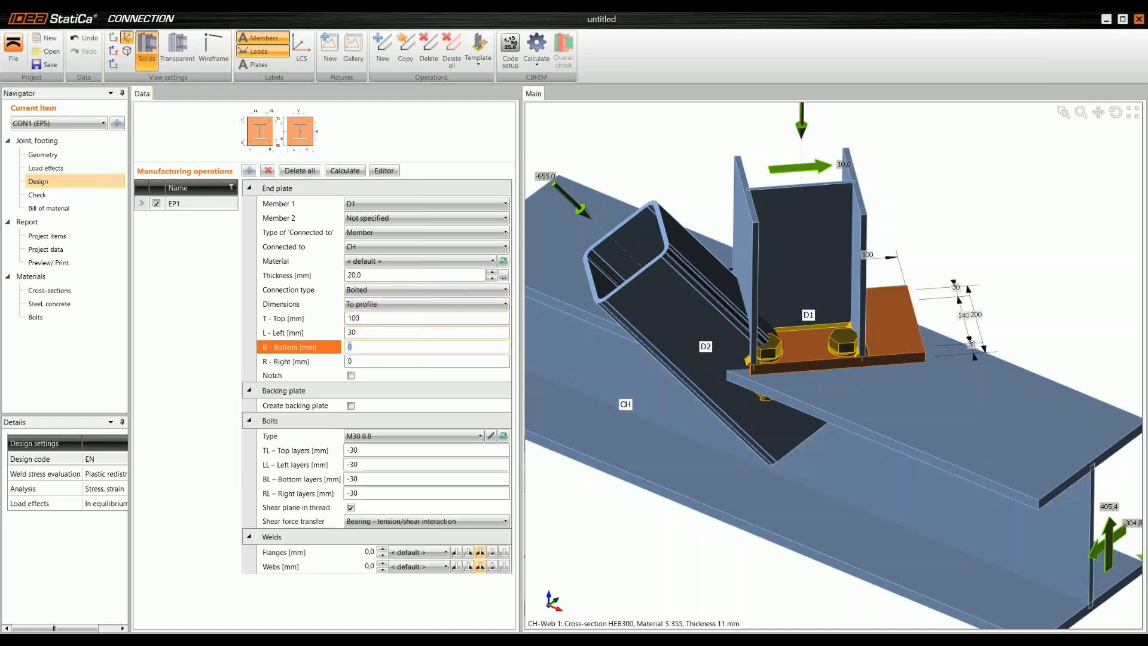
pyautogui.write('300')
pyautogui.press('Tab')
pyautogui.write('3')
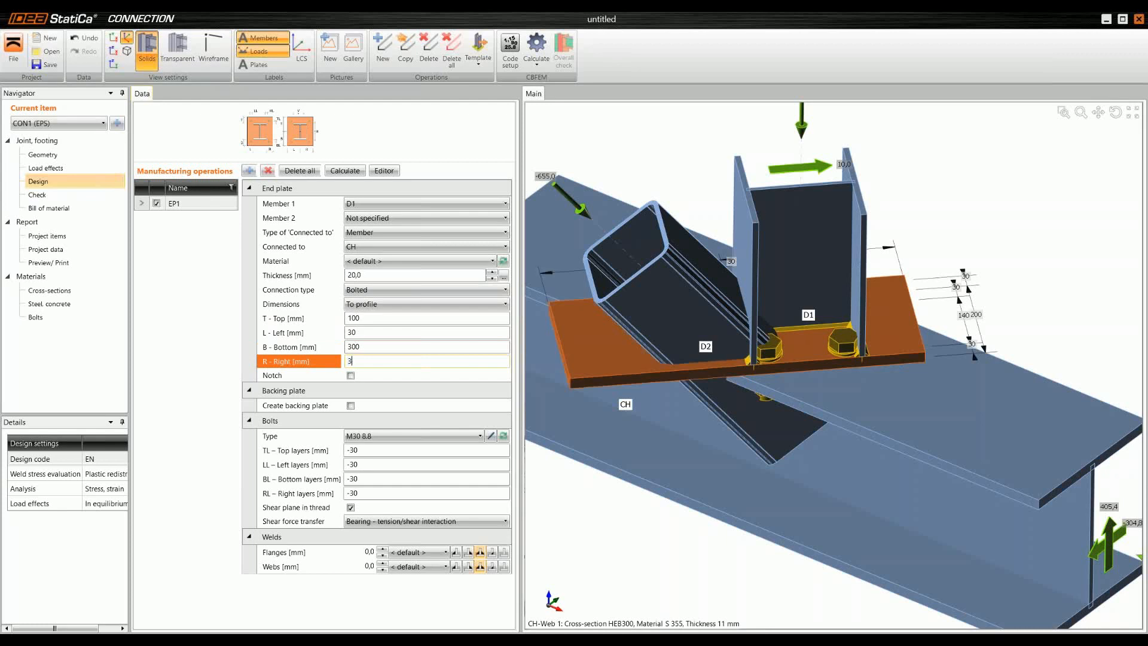
pyautogui.write('0')
pyautogui.press('Tab')
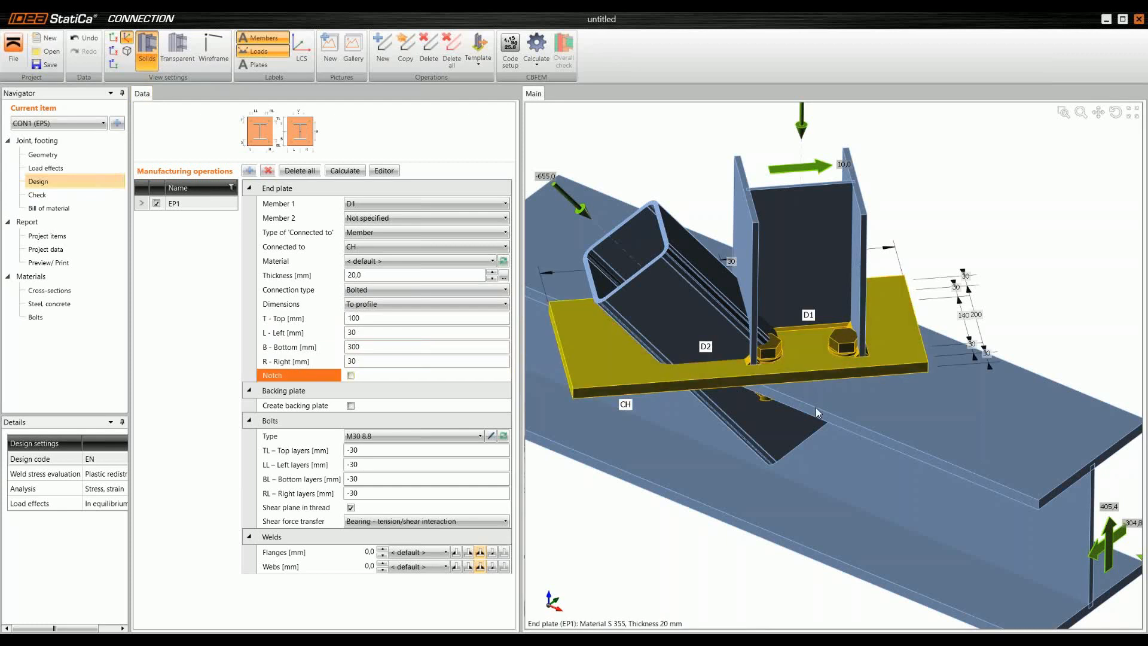
# Step: Set the end plate's bolt layers to 40 mm top, -15 mm left, -95 mm bottom and -15 mm right
pyautogui.keyDown('ctrl'); pyautogui.moveTo(794, 442); pyautogui.dragTo(793, 385, button='middle'); pyautogui.keyUp('ctrl')
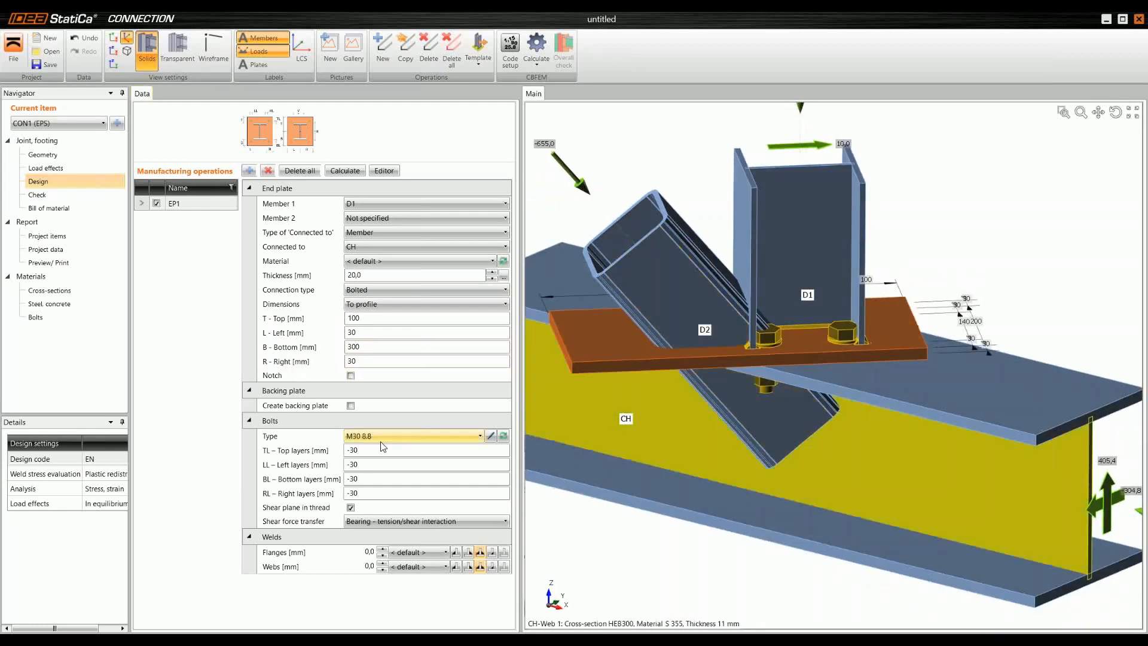
pyautogui.click(382, 450)
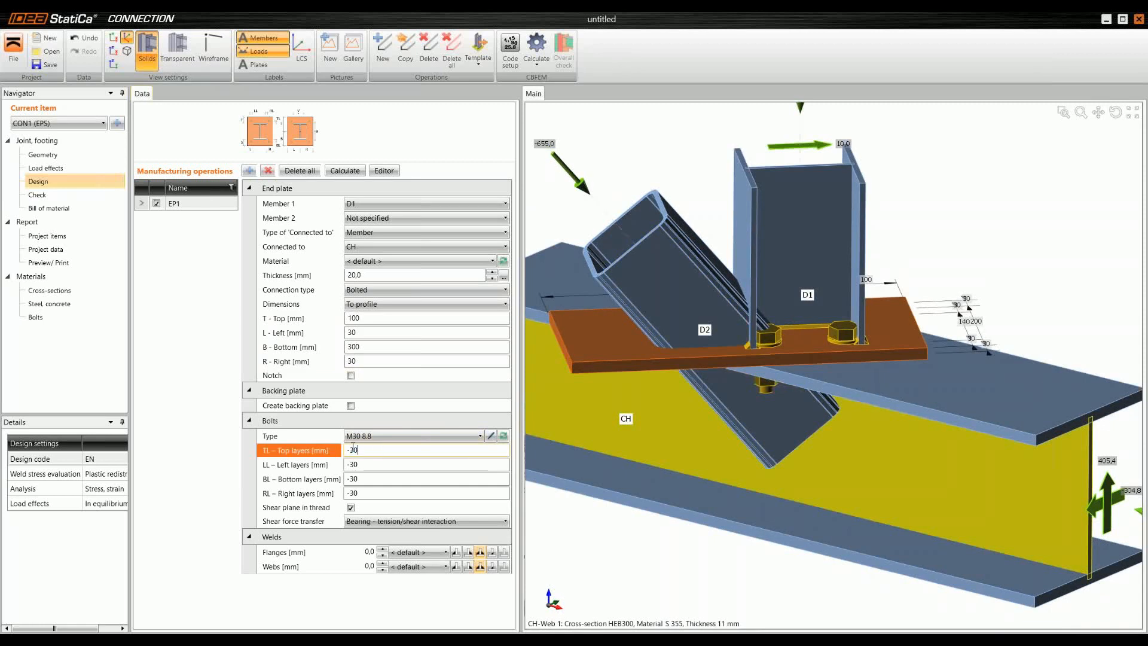
pyautogui.write('-')
pyautogui.press('BackSpace')
pyautogui.write('40')
pyautogui.press('Tab')
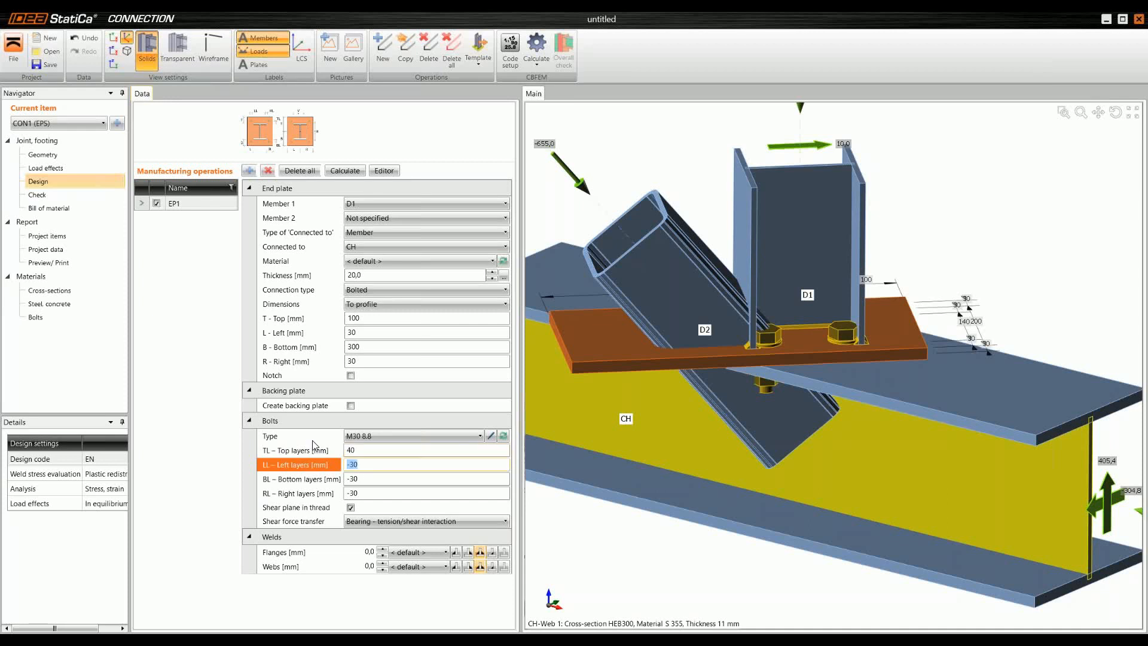
pyautogui.write('-15')
pyautogui.press('Tab')
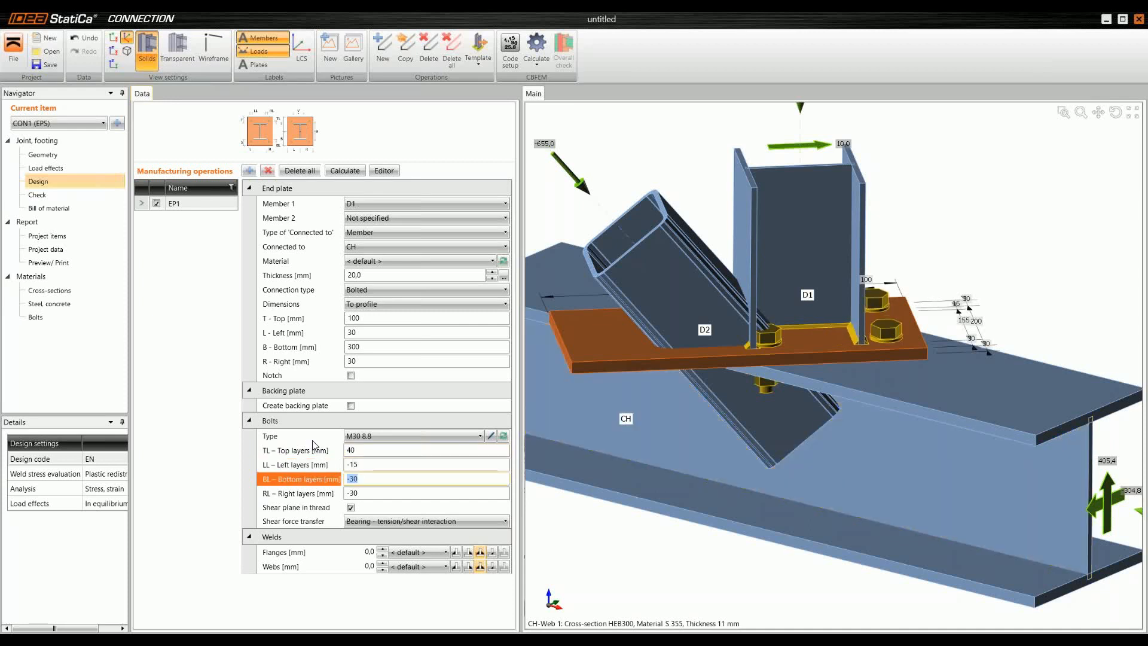
pyautogui.write('-95')
pyautogui.press('Tab')
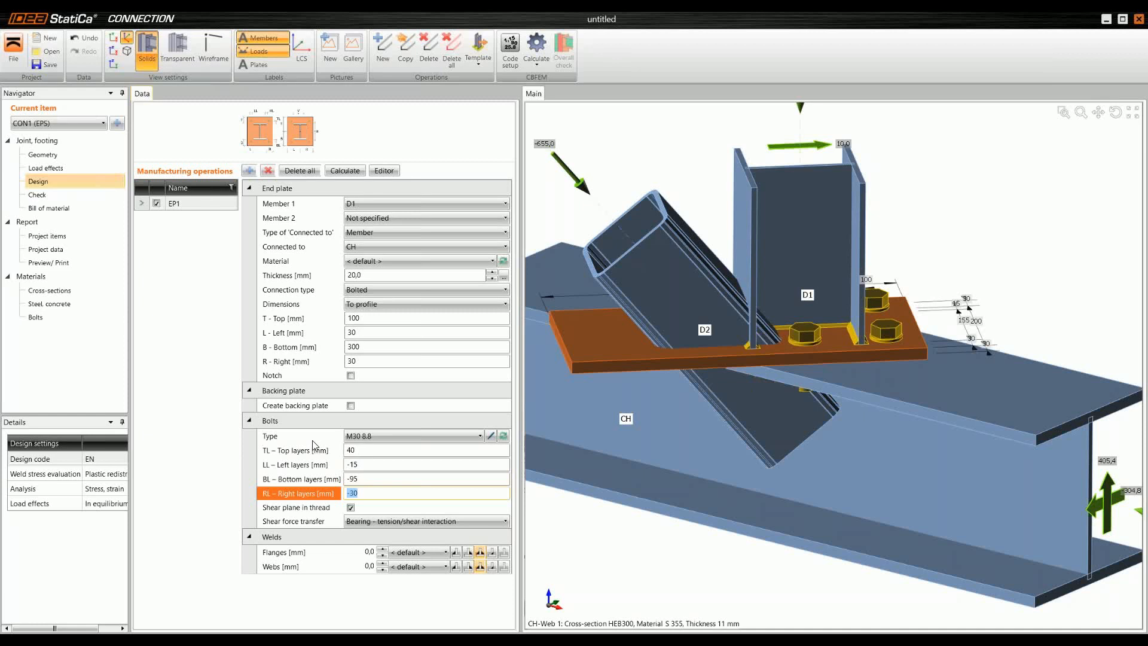
pyautogui.write('-15')
pyautogui.press('Tab')
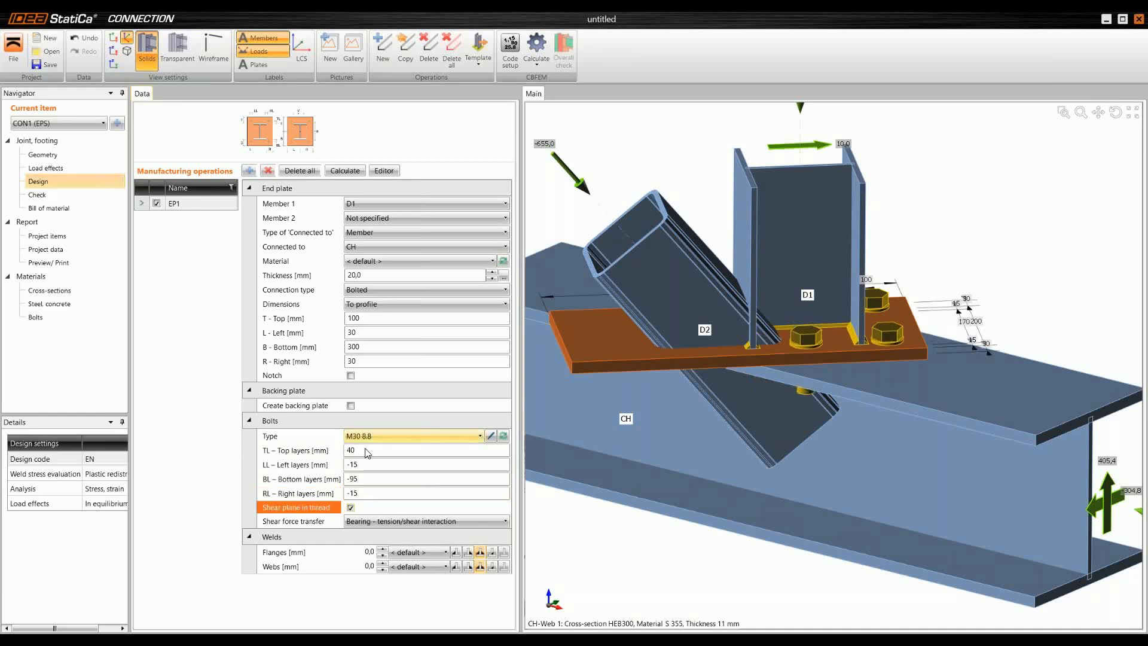
# Step: Set the end plate's flange and web welds to 6 mm
pyautogui.click(370, 555)
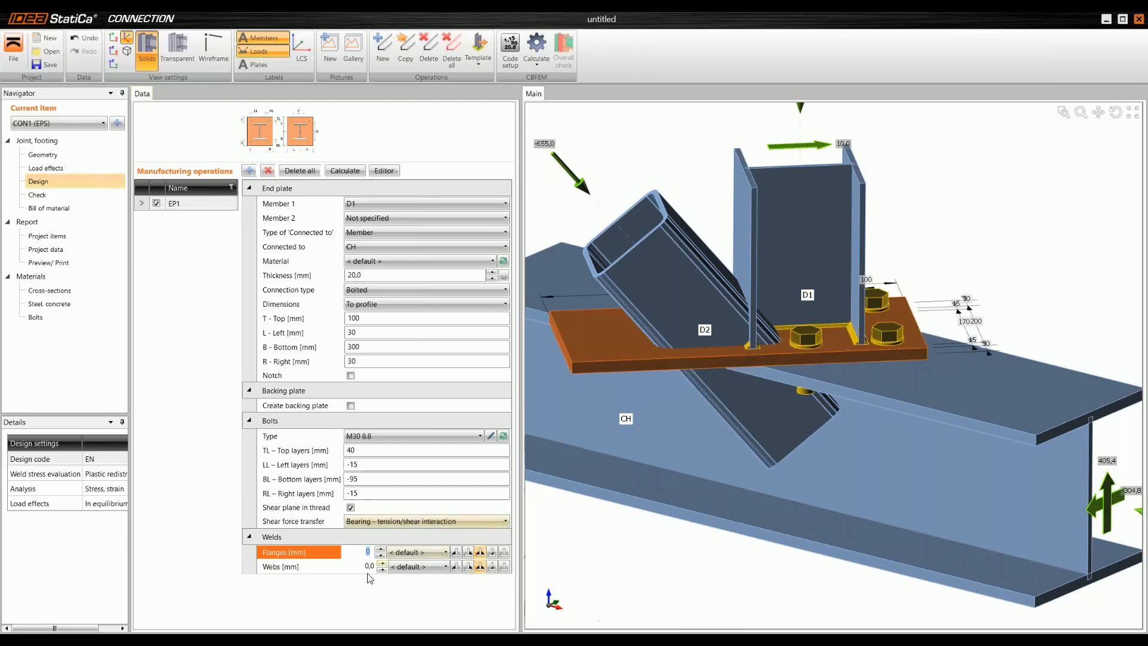
pyautogui.write('6,')
pyautogui.press('Return')
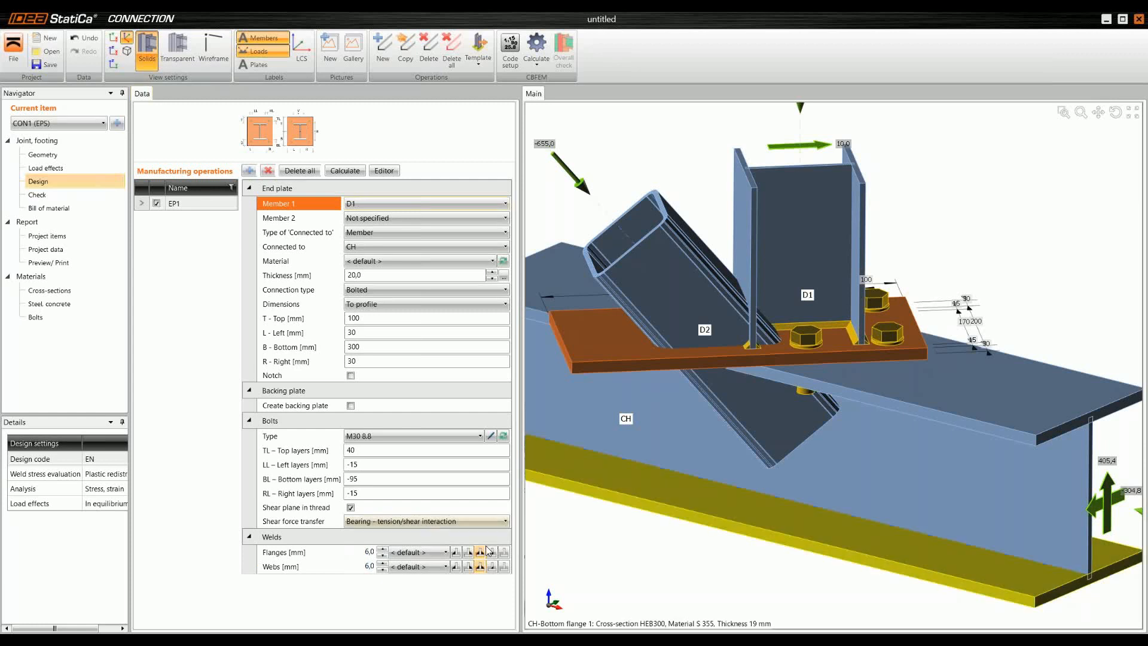
# Step: Examine the end plate's bolts and welds from above and below the chord's upper flange
pyautogui.moveTo(831, 332); pyautogui.dragTo(825, 414, button='middle')
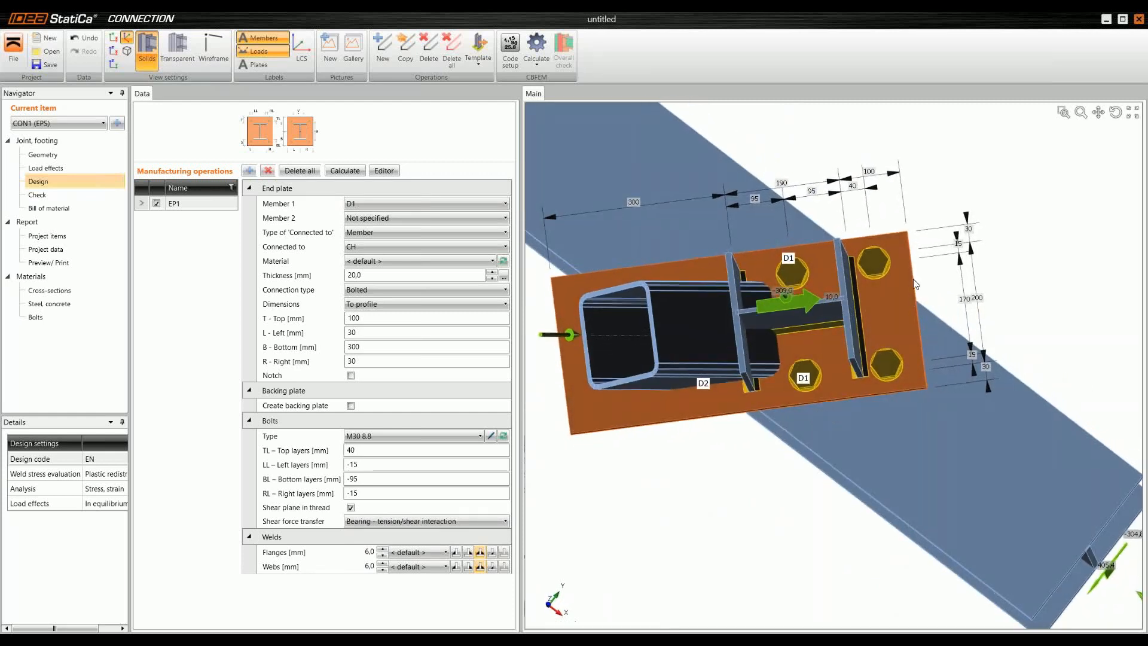
pyautogui.moveTo(785, 297); pyautogui.dragTo(861, 301, button='middle')
pyautogui.scroll(2, 996, 302)
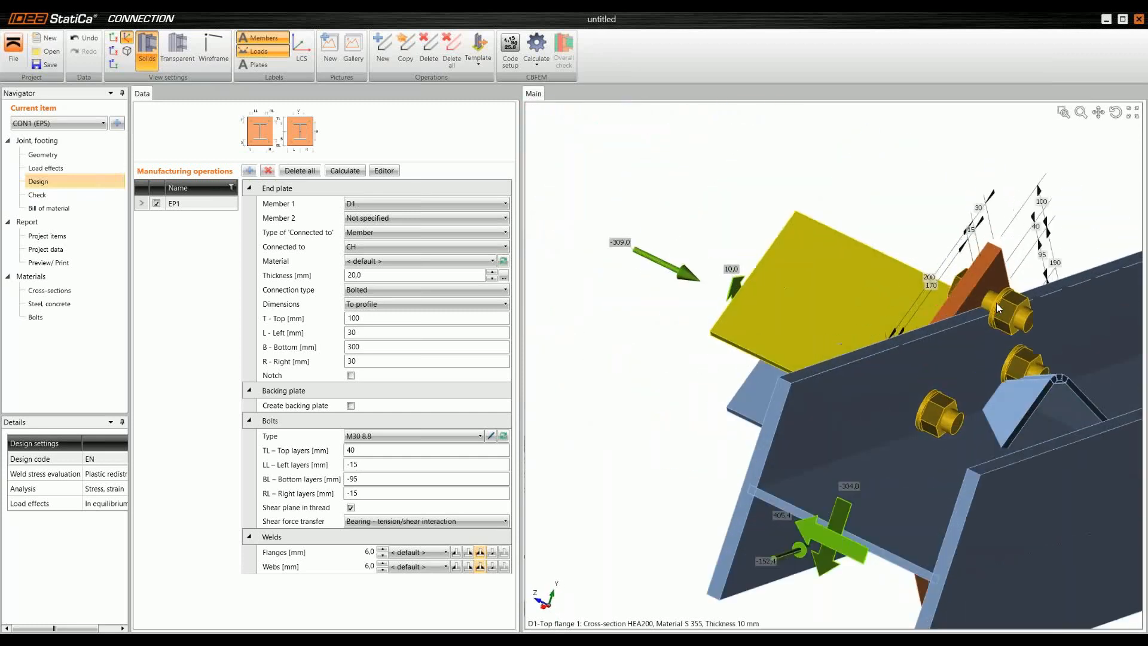
pyautogui.moveTo(1047, 303); pyautogui.dragTo(1046, 447, button='middle')
pyautogui.scroll(-5, 968, 358)
pyautogui.moveTo(761, 459); pyautogui.dragTo(740, 425, button='middle')
pyautogui.moveTo(978, 375); pyautogui.dragTo(842, 375, button='middle')
pyautogui.scroll(2, 842, 375)
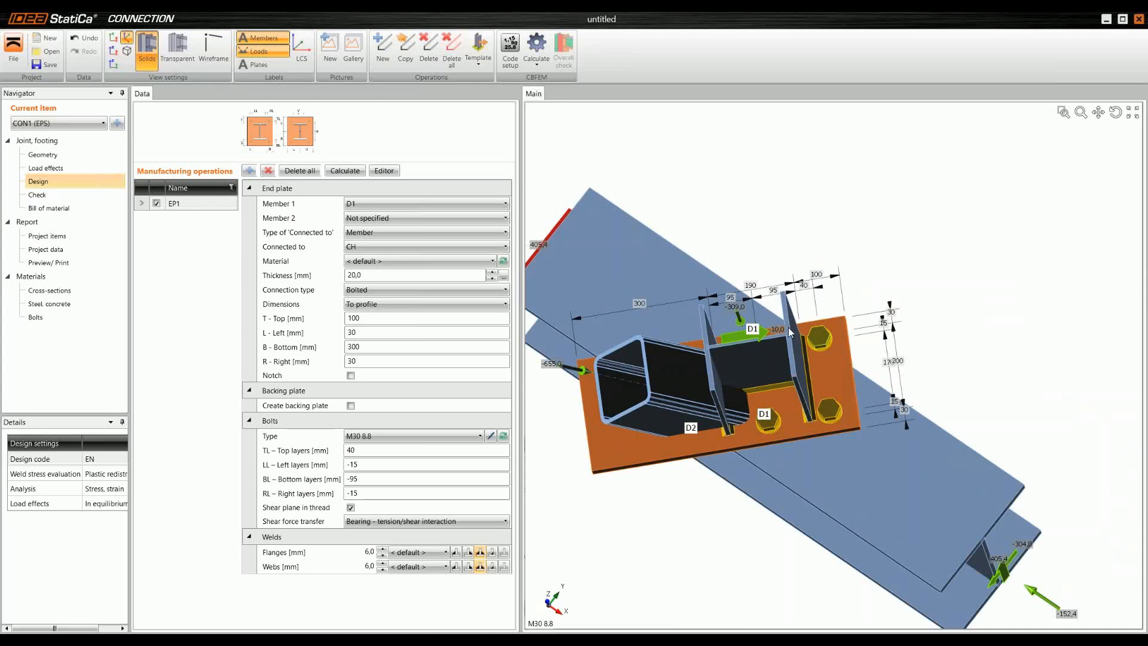
pyautogui.moveTo(720, 331); pyautogui.dragTo(818, 324, button='right')
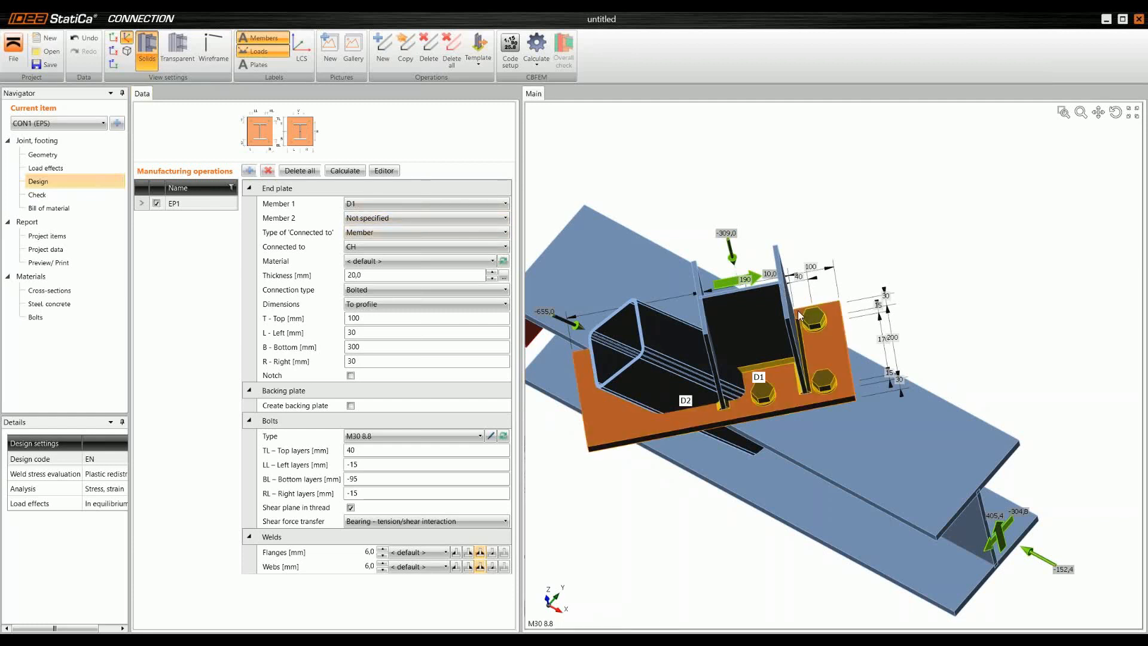
# Step: Explode the end plate's bolt assembly into individual bolts in the plate editor and delete bolt 1
pyautogui.click(382, 171)
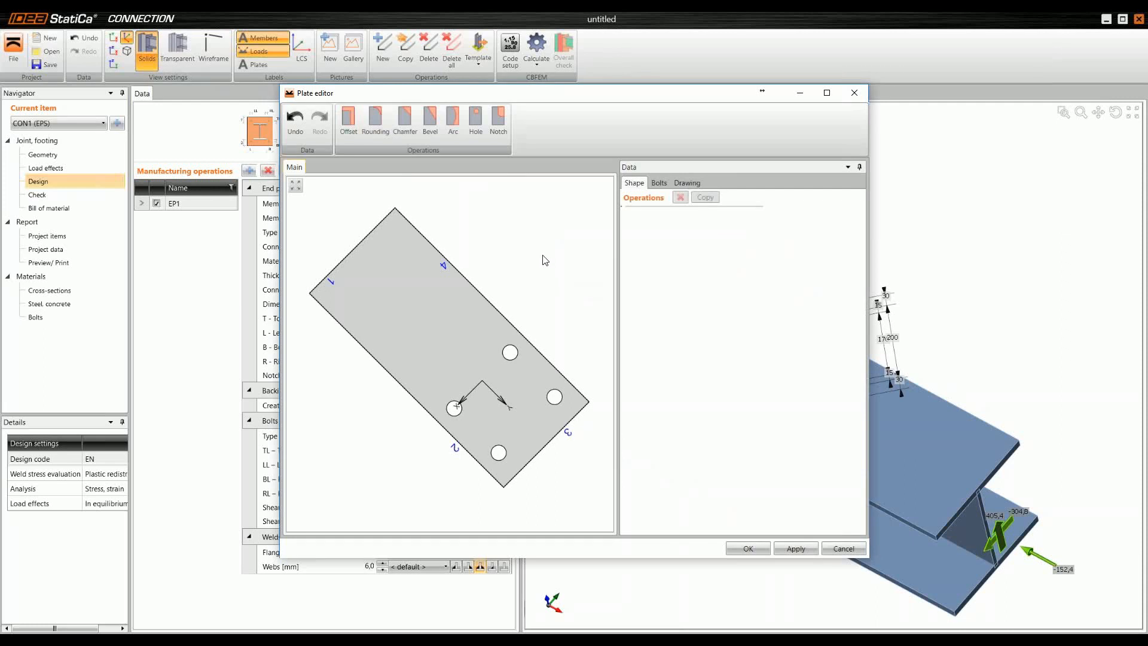
pyautogui.click(659, 184)
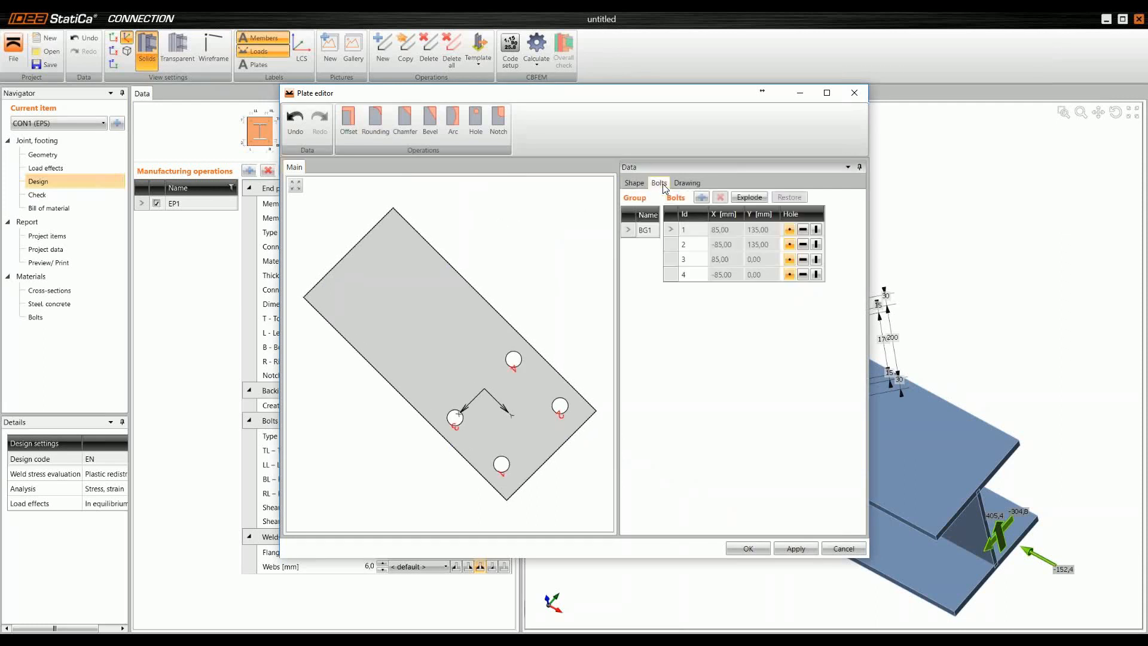
pyautogui.click(751, 198)
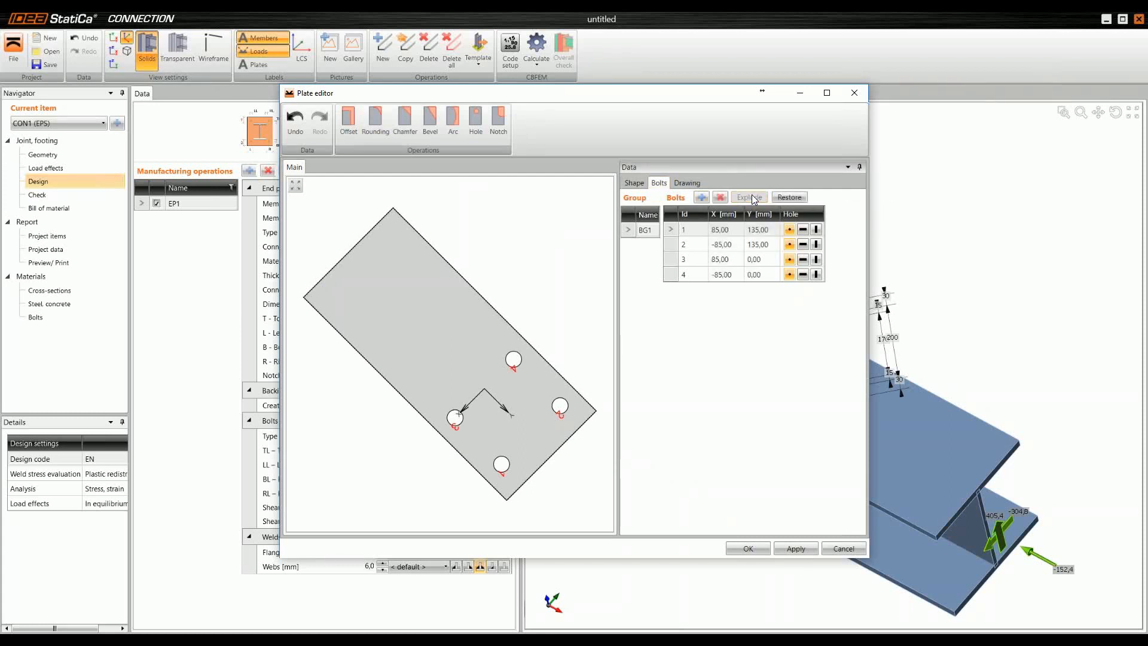
pyautogui.click(677, 231)
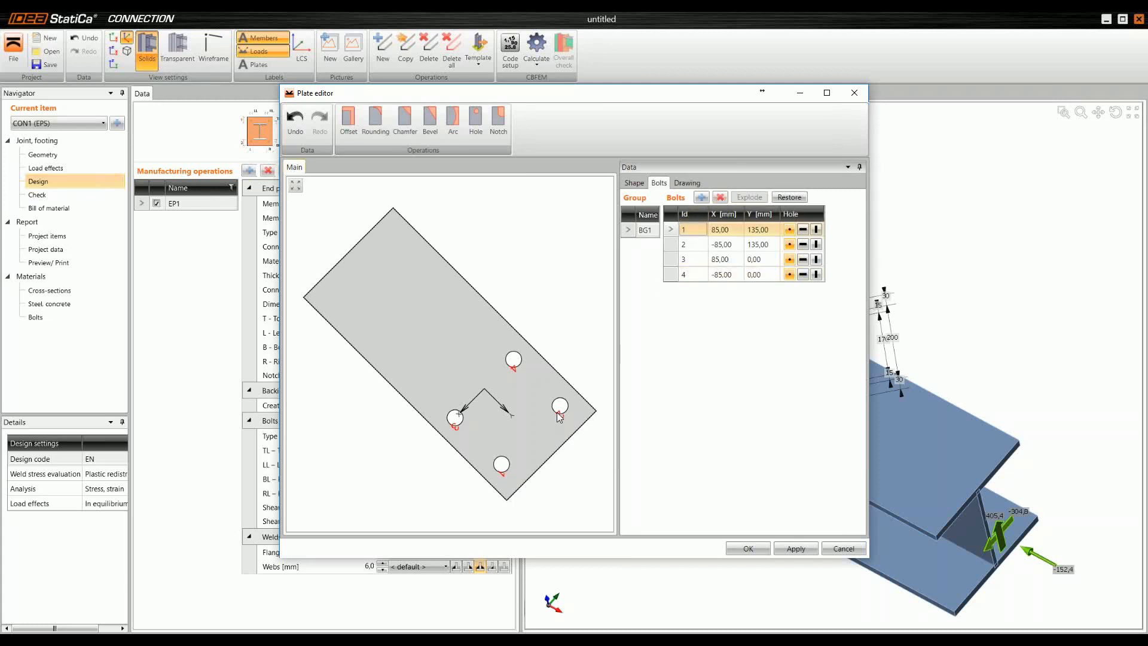
pyautogui.click(719, 197)
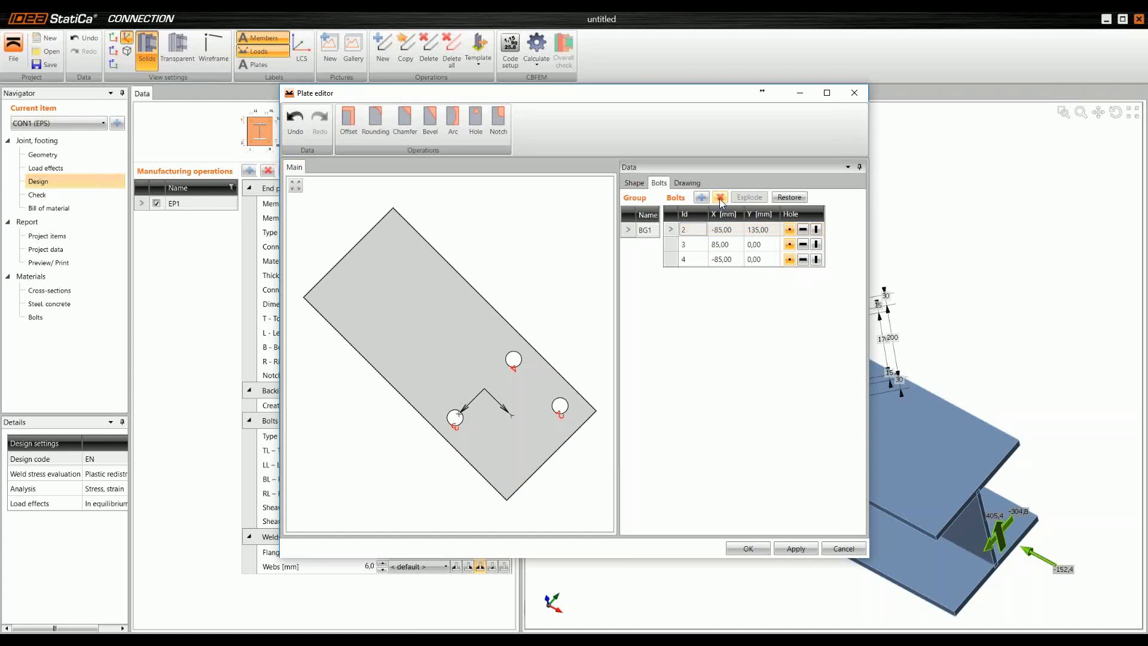
# Step: Set the X coordinate of bolt 2 to 0 mm and accept the plate edits
pyautogui.click(735, 231)
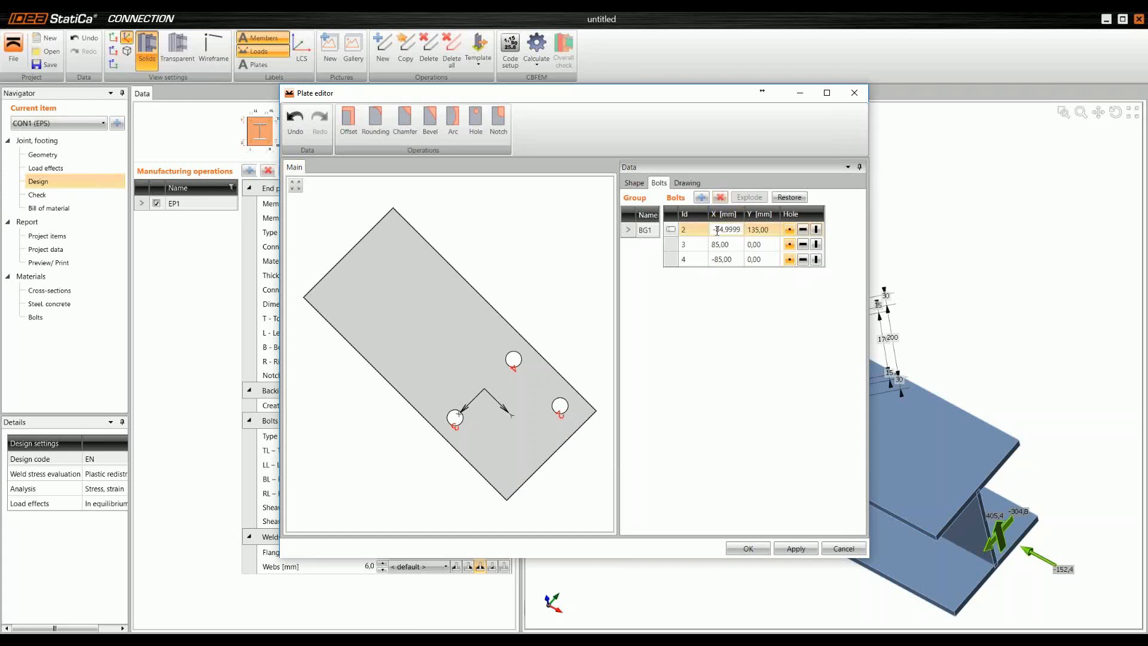
pyautogui.moveTo(712, 230); pyautogui.dragTo(795, 234)
pyautogui.press('BackSpace')
pyautogui.write('0')
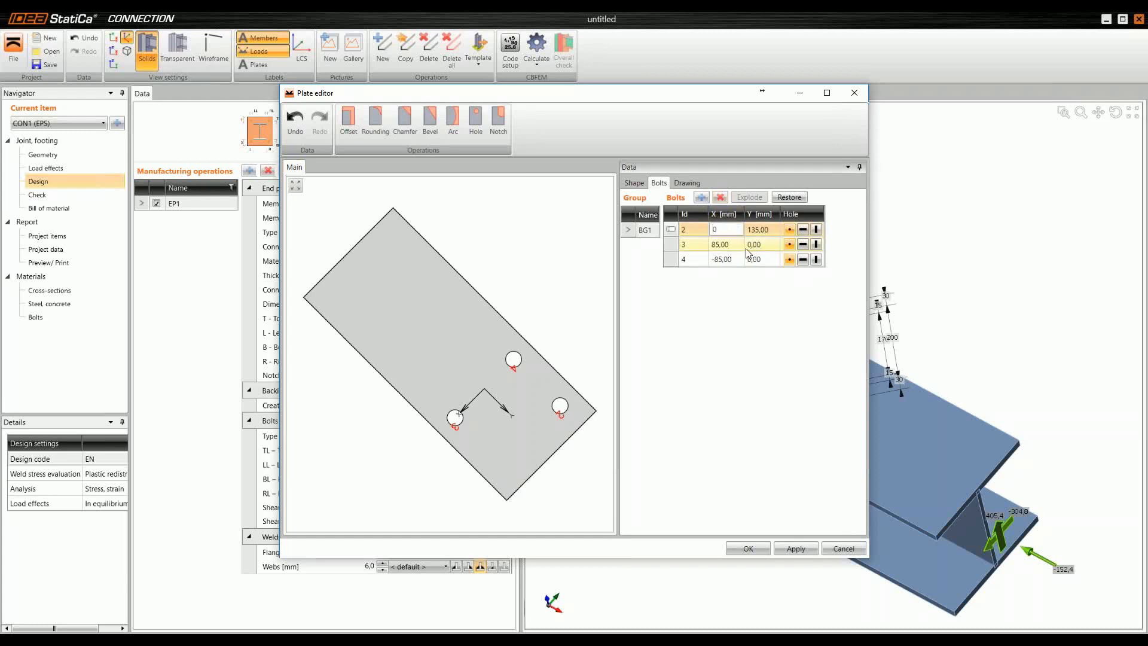
pyautogui.press('Tab')
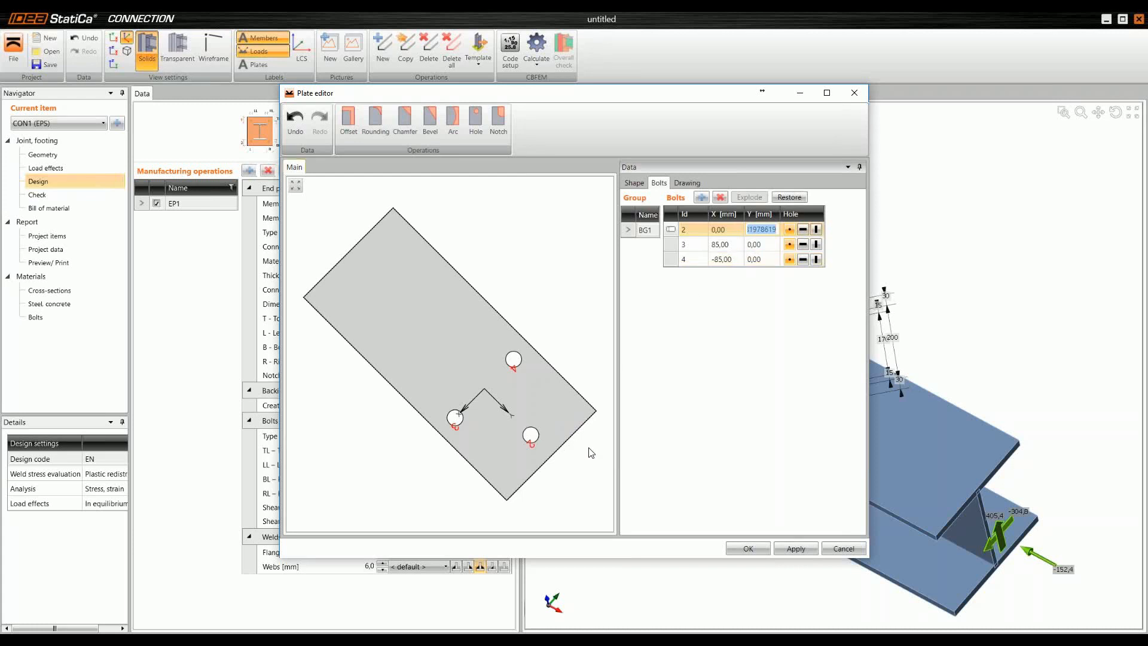
pyautogui.click(748, 547)
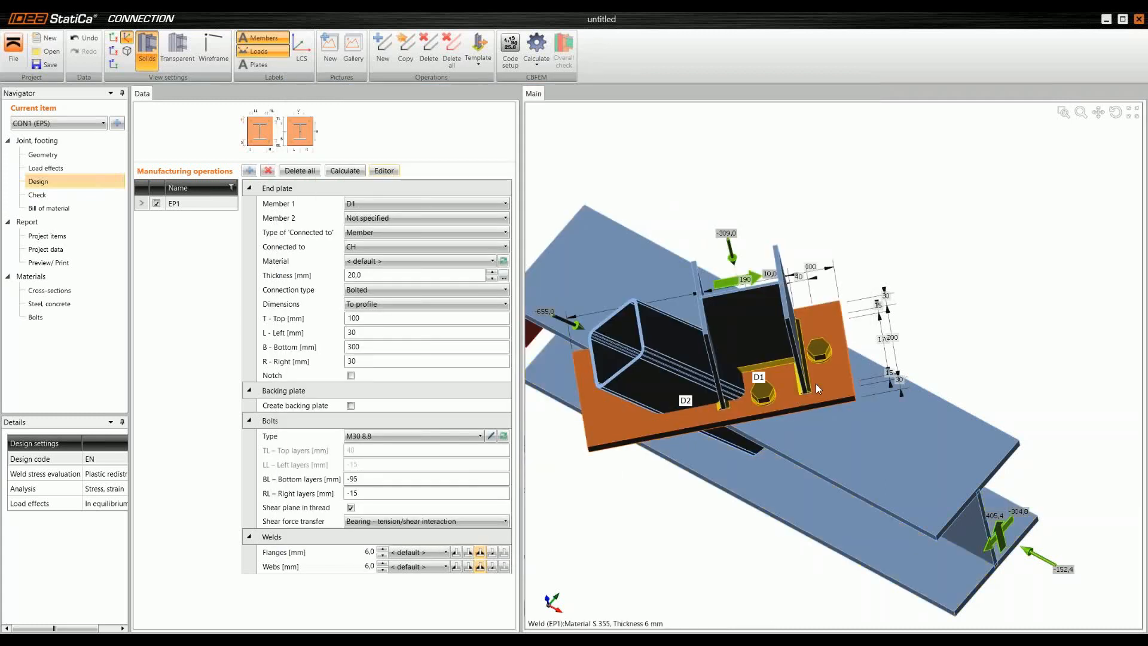
# Step: Examine the modified bolt layout in the model and in the end plate's dimensioned drawing
pyautogui.moveTo(816, 322); pyautogui.dragTo(818, 350, button='middle')
pyautogui.scroll(2, 819, 350)
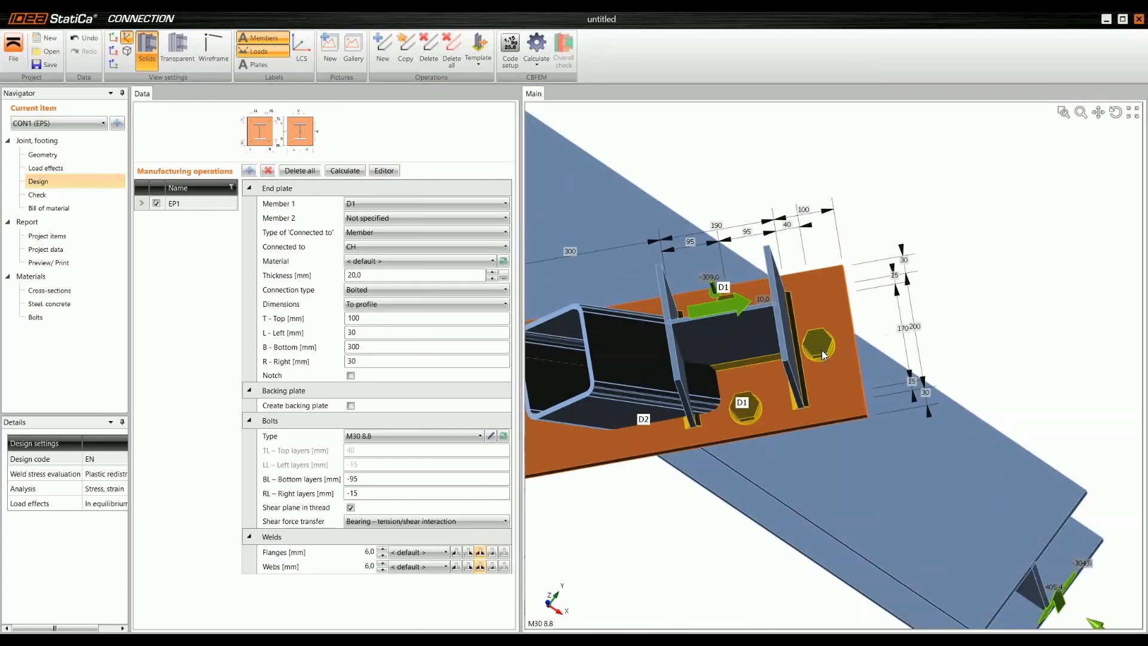
pyautogui.scroll(-2, 824, 349)
pyautogui.moveTo(694, 437); pyautogui.dragTo(698, 406, button='middle')
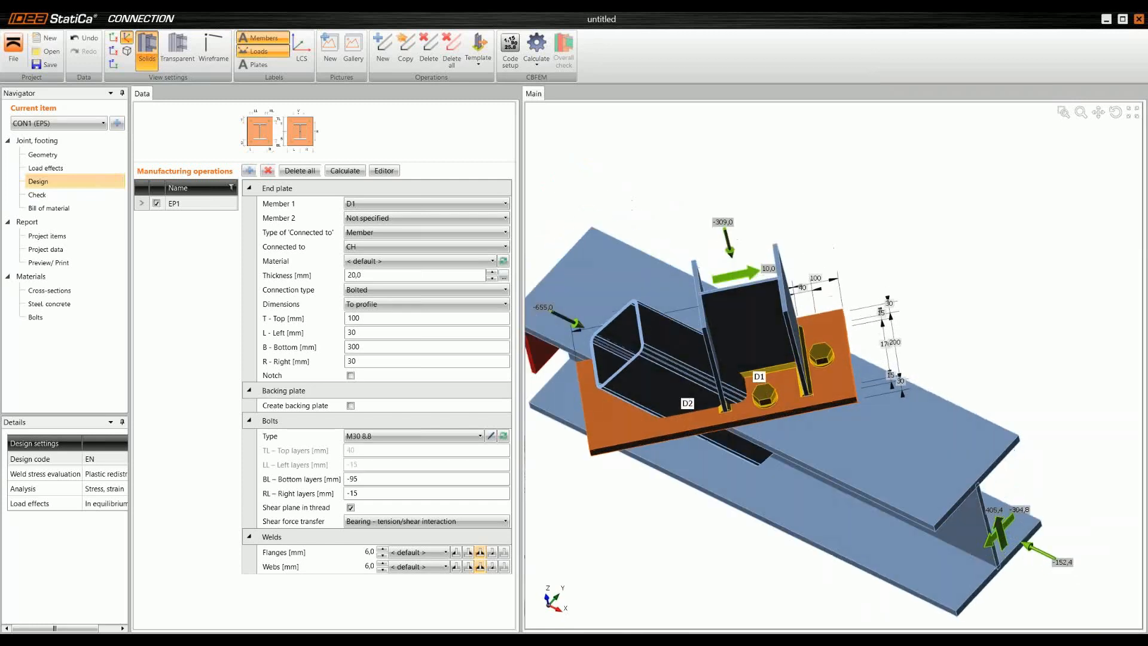
pyautogui.click(381, 172)
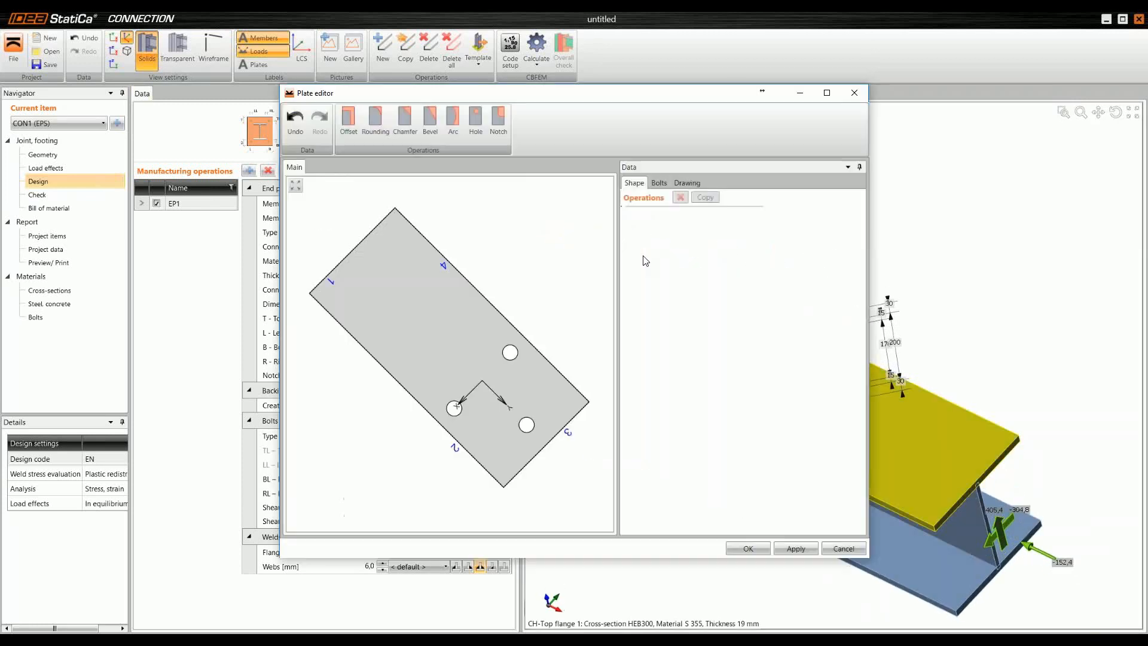
pyautogui.click(687, 184)
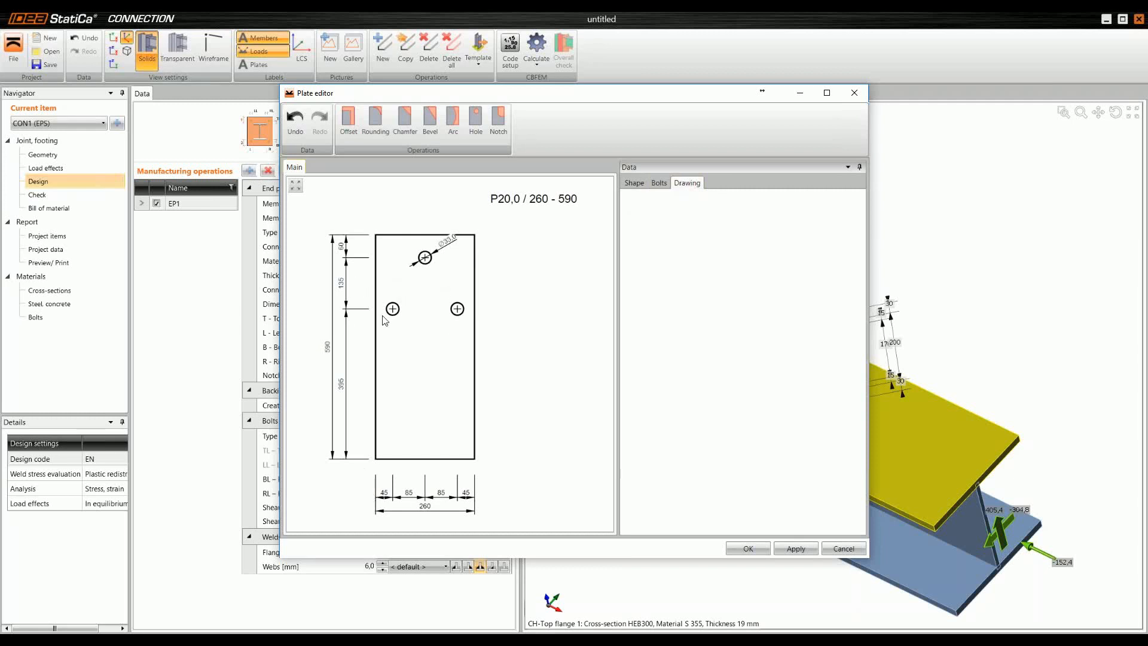
pyautogui.scroll(1, 383, 316)
pyautogui.scroll(-1, 381, 326)
pyautogui.moveTo(382, 329)
pyautogui.mouseDown(button='middle')
pyautogui.moveTo(399, 308)
pyautogui.moveTo(410, 341)
pyautogui.mouseUp(button='middle')
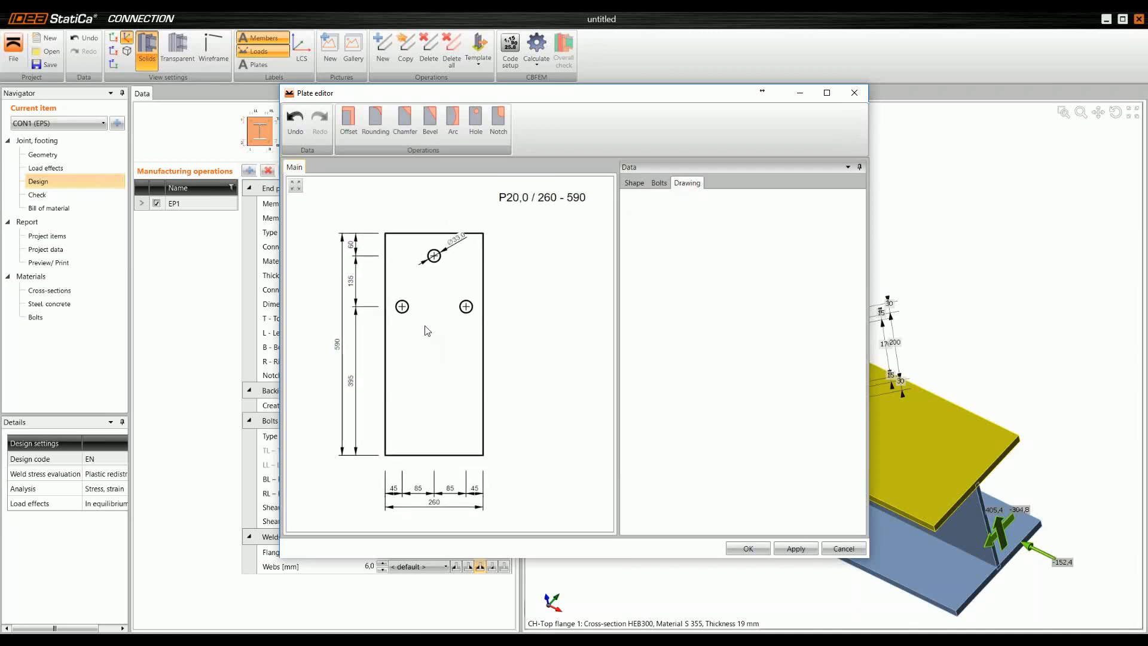
pyautogui.click(747, 549)
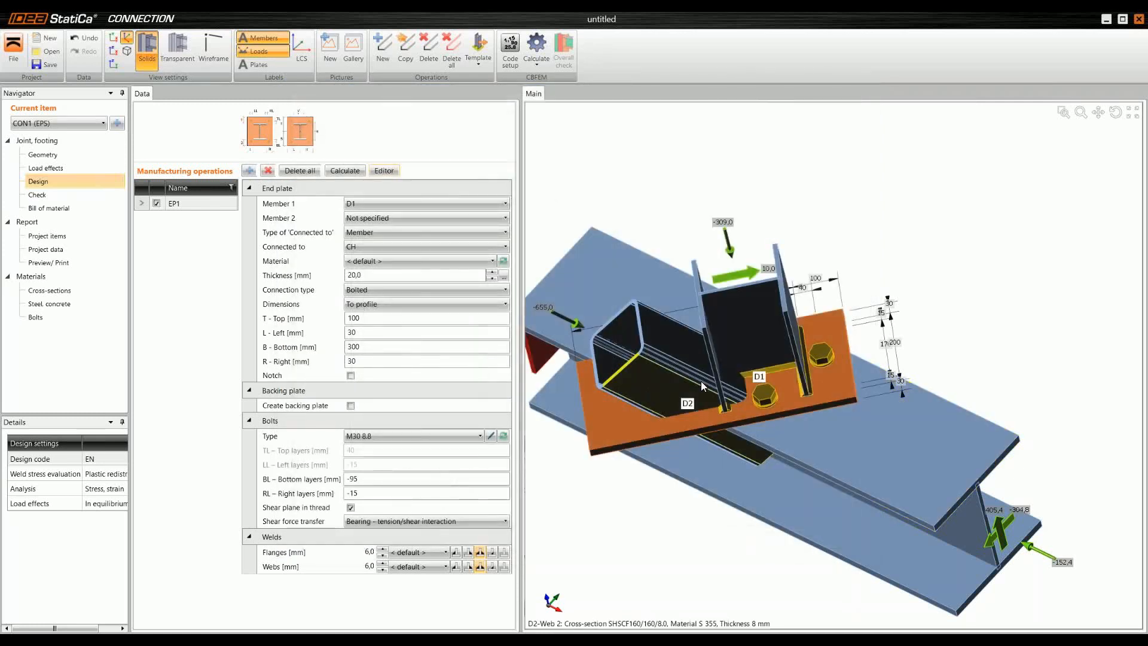
# Step: Add a cut operation that trims member D2 by plate EP1
pyautogui.moveTo(701, 381); pyautogui.dragTo(723, 380, button='right')
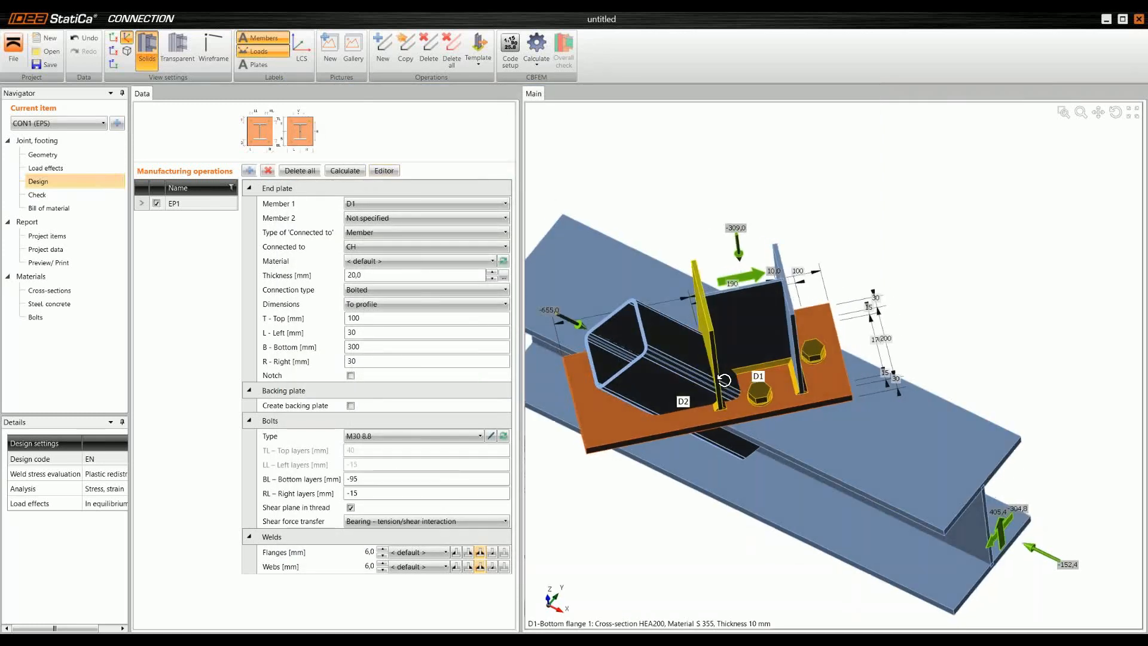
pyautogui.click(254, 174)
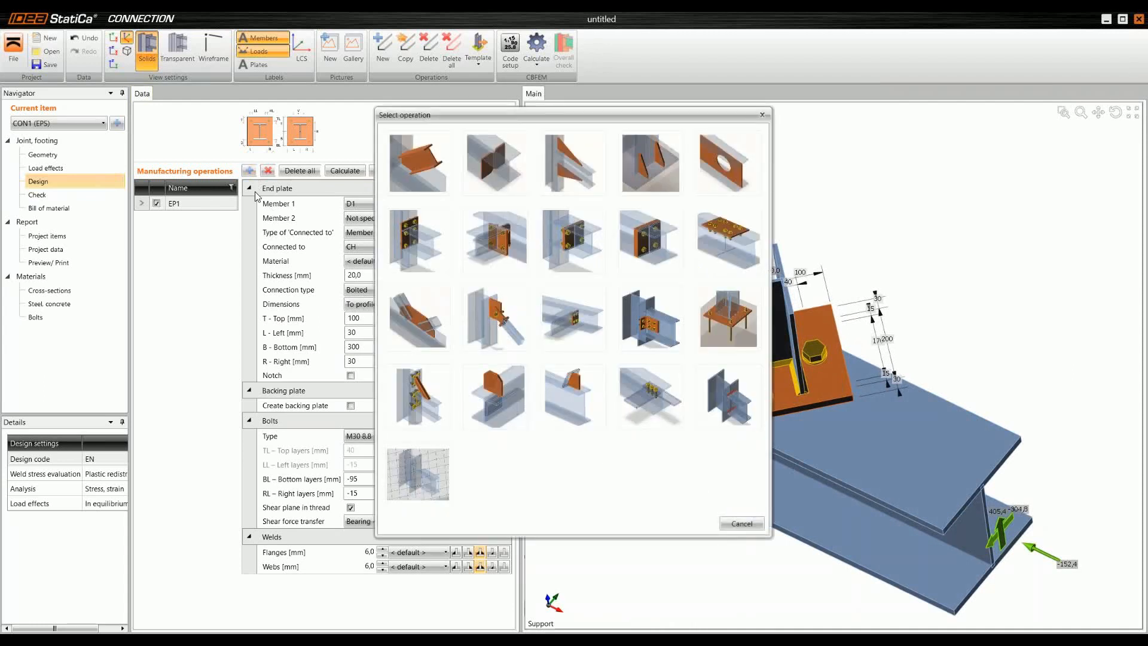
pyautogui.click(421, 169)
pyautogui.moveTo(694, 375); pyautogui.dragTo(700, 343, button='right')
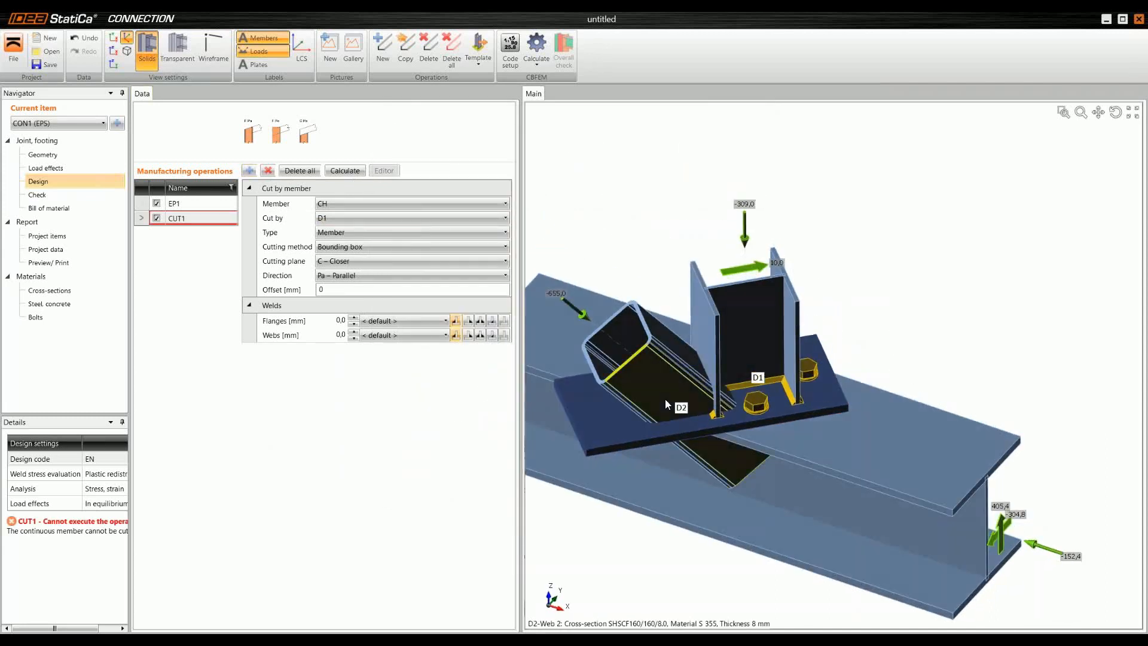
pyautogui.scroll(2, 665, 399)
pyautogui.moveTo(683, 389); pyautogui.dragTo(729, 340, button='middle')
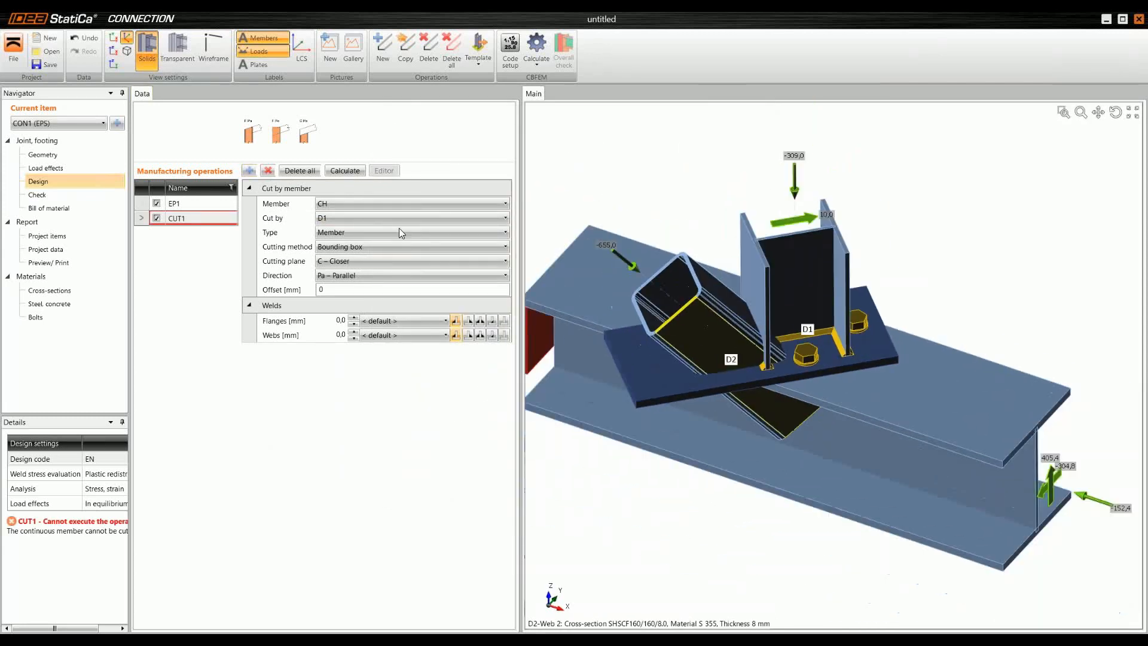
pyautogui.click(364, 203)
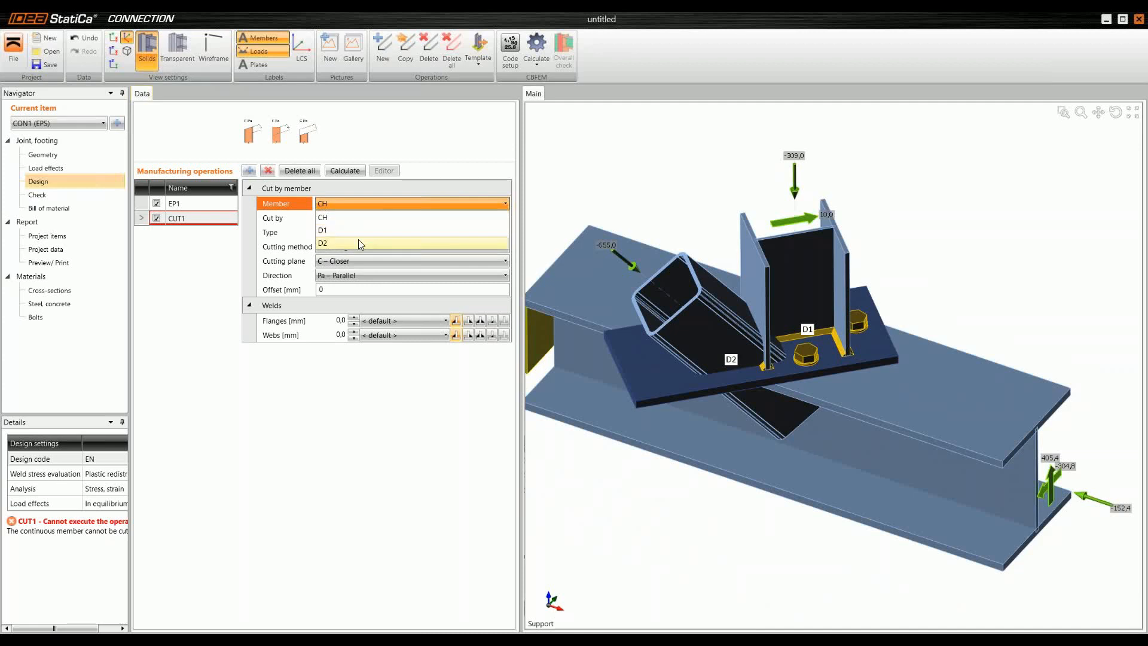
pyautogui.click(357, 239)
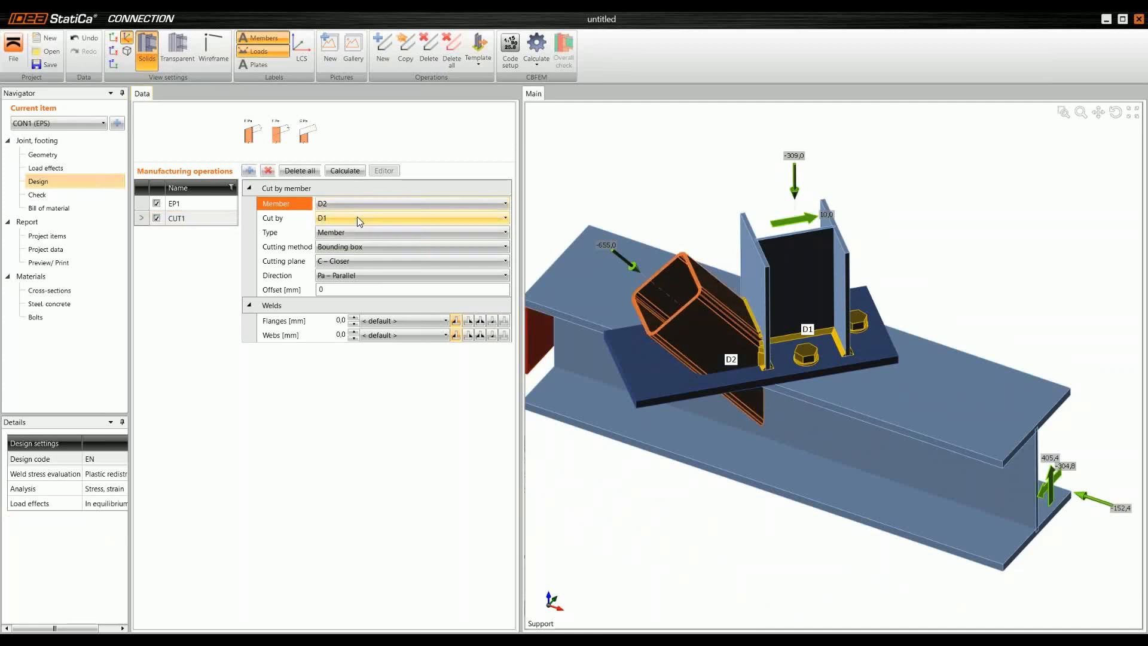
pyautogui.click(368, 232)
pyautogui.click(371, 258)
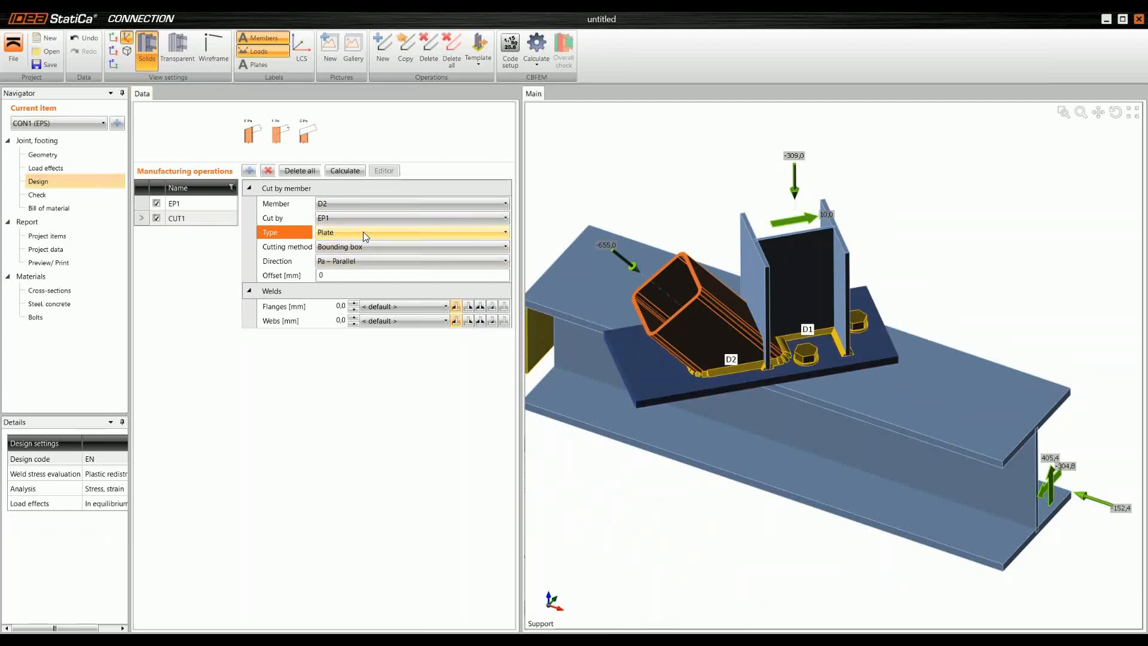
# Step: Choose the last weld type for the flanges in D2's cut by the end plate and set its web welds to 8 mm
pyautogui.click(503, 306)
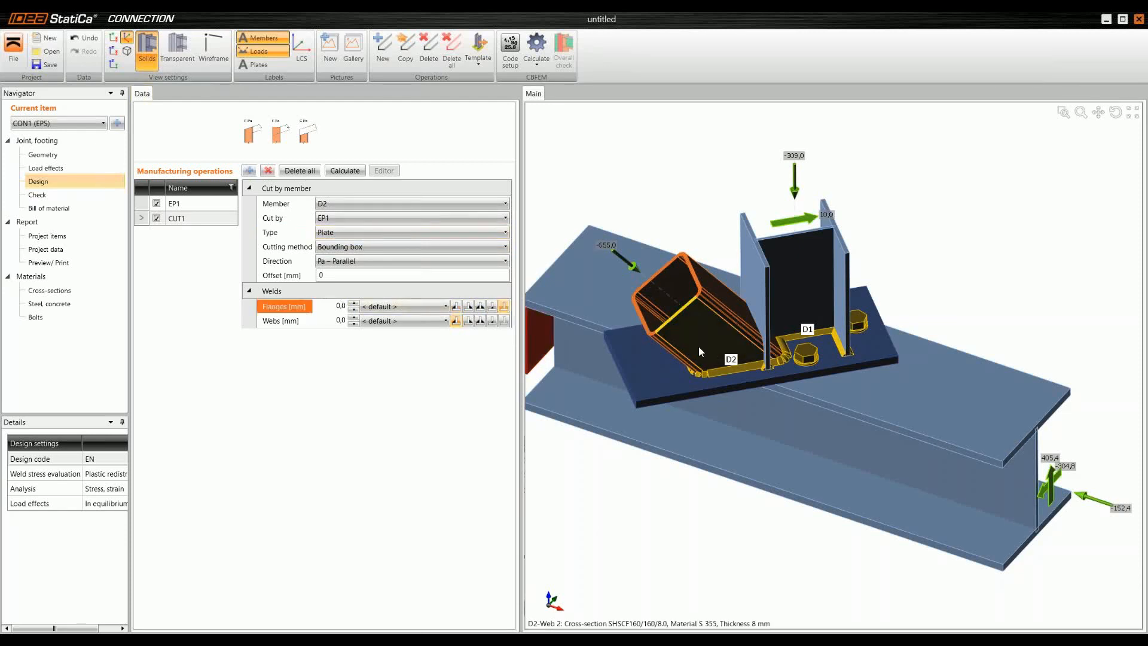
pyautogui.click(339, 320)
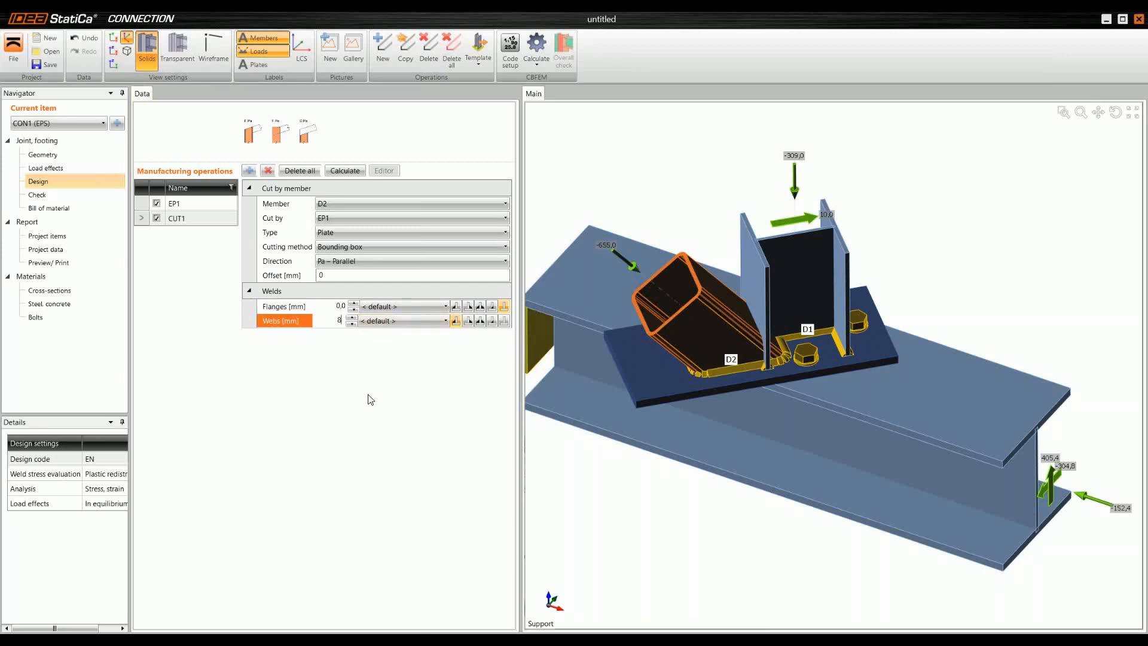
pyautogui.press('Return')
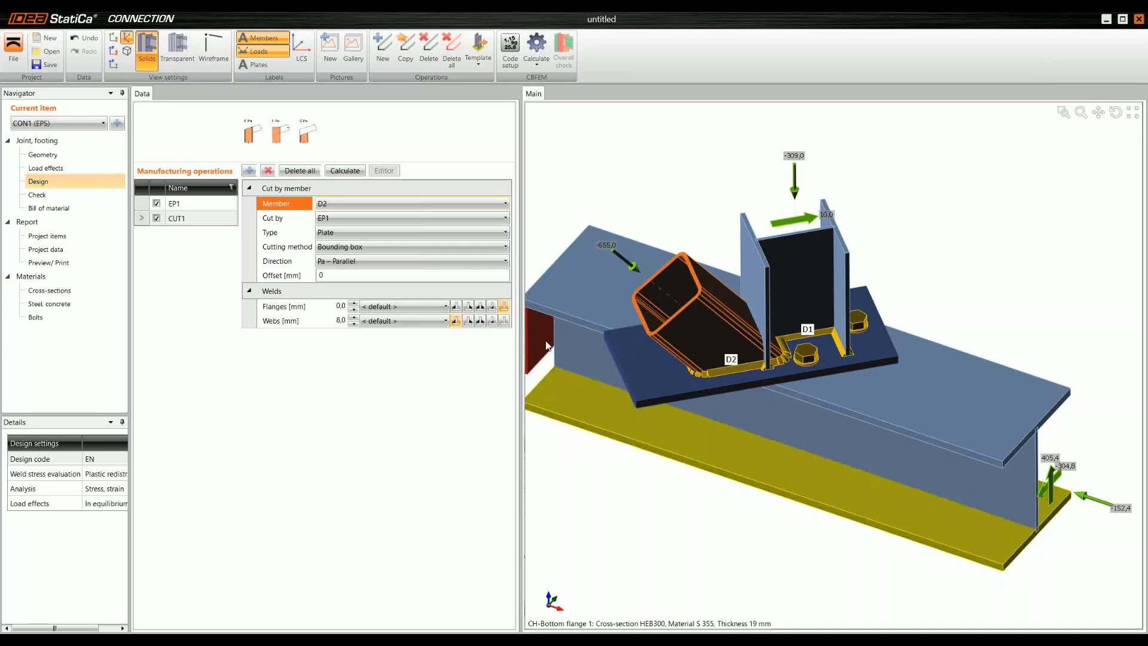
# Step: Copy the cut of D2 and change the copy's type to Member so that D2 is cut by D1
pyautogui.click(411, 43)
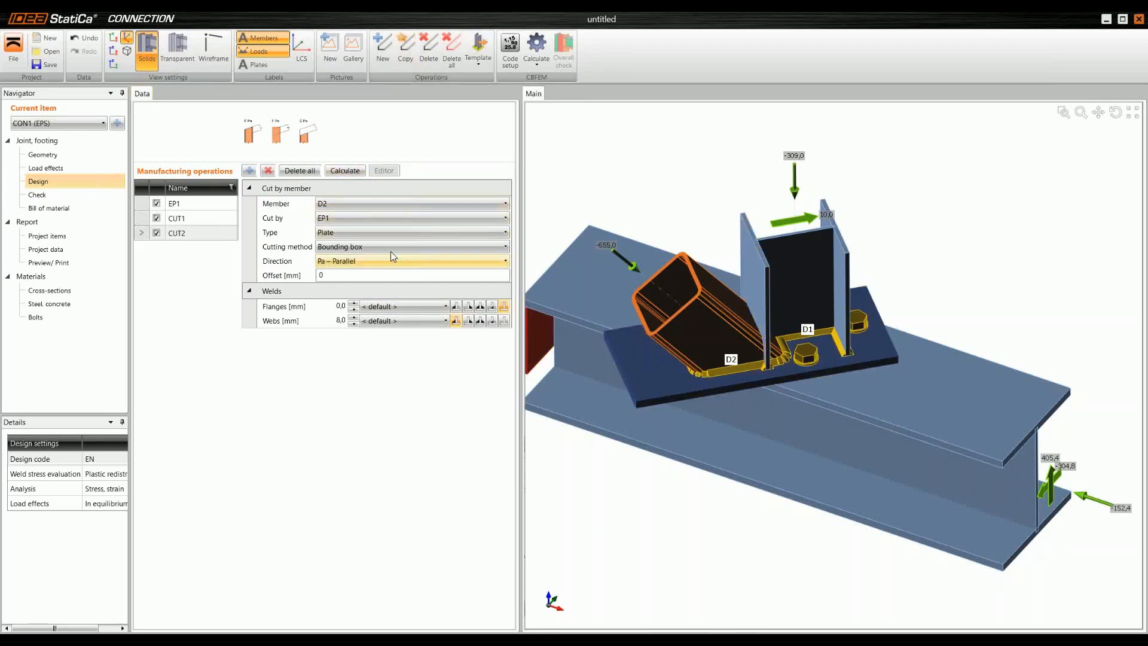
pyautogui.click(357, 230)
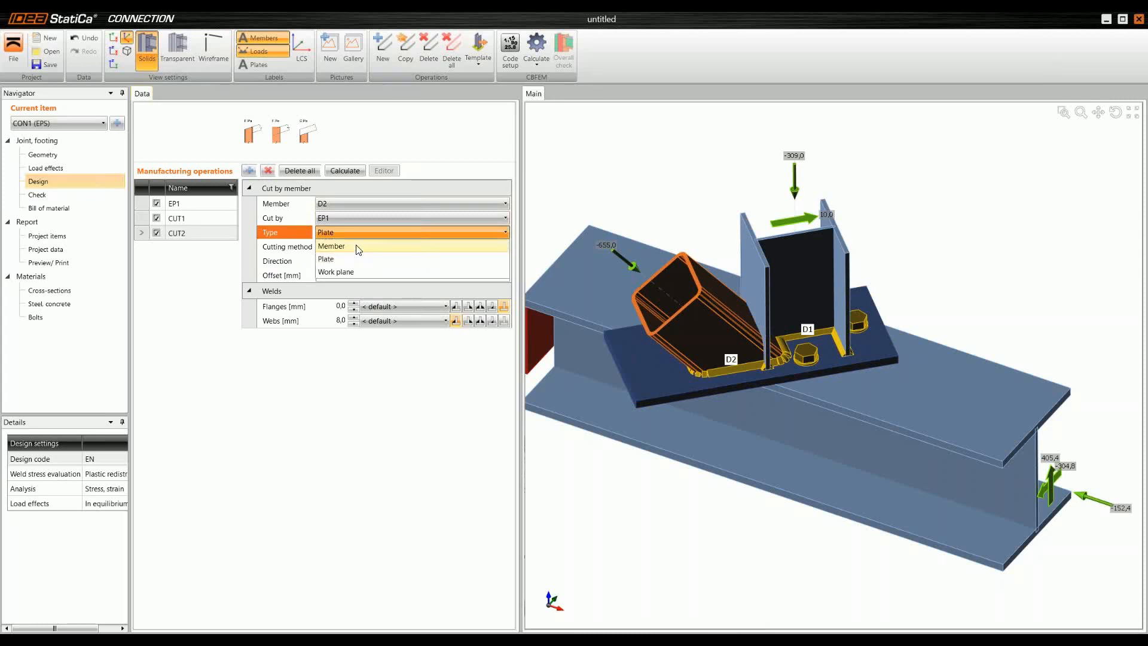
pyautogui.click(358, 247)
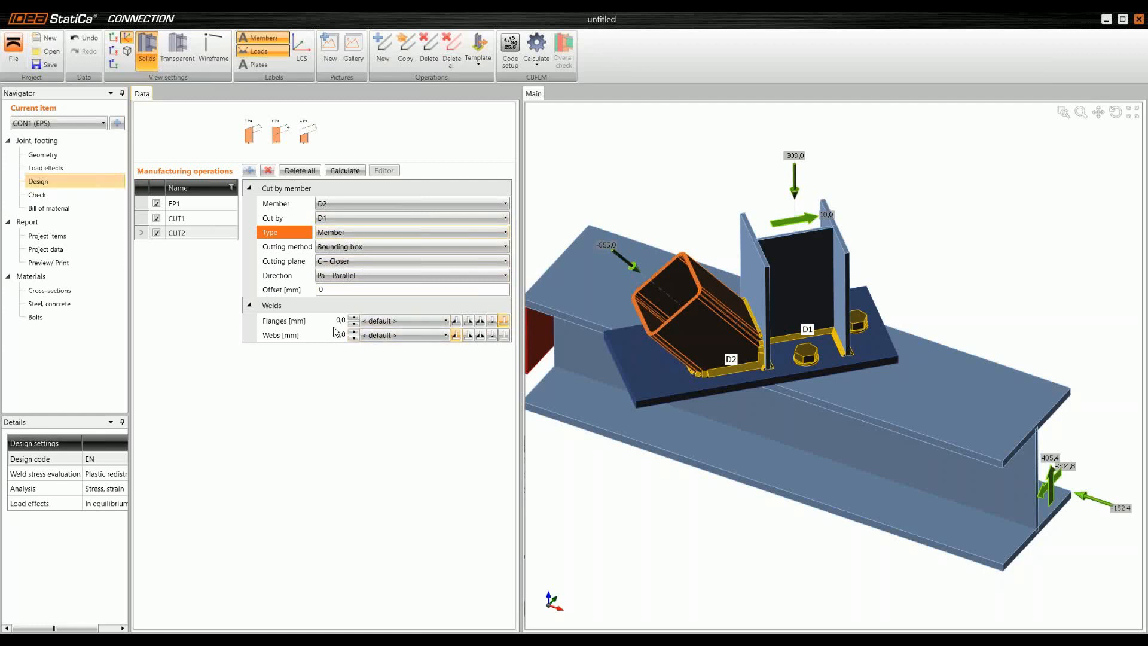
pyautogui.scroll(4, 718, 368)
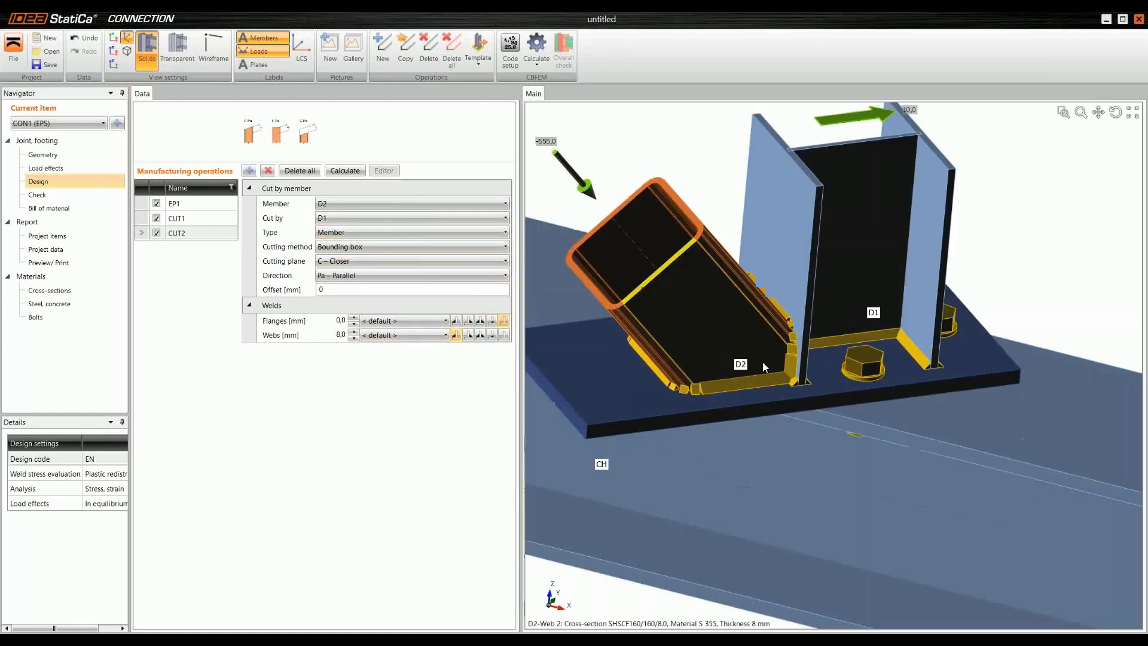
# Step: Add a stiffener operation on member CH and set the stiffener thickness to 12 mm
pyautogui.scroll(-4, 639, 361)
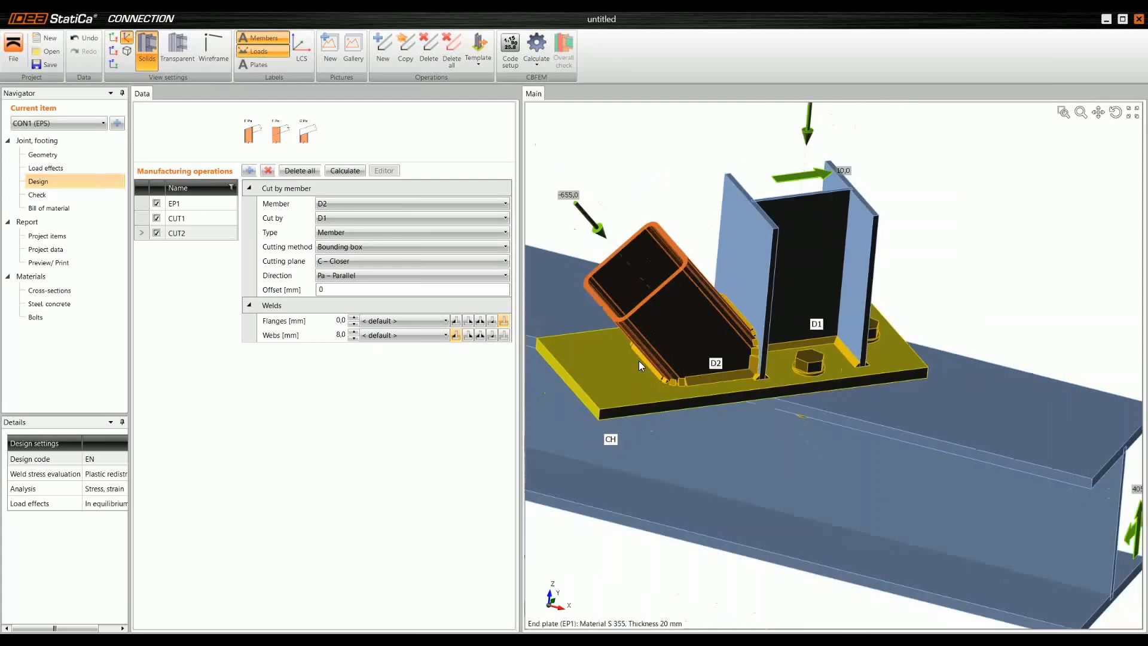
pyautogui.moveTo(663, 377); pyautogui.dragTo(599, 373, button='right')
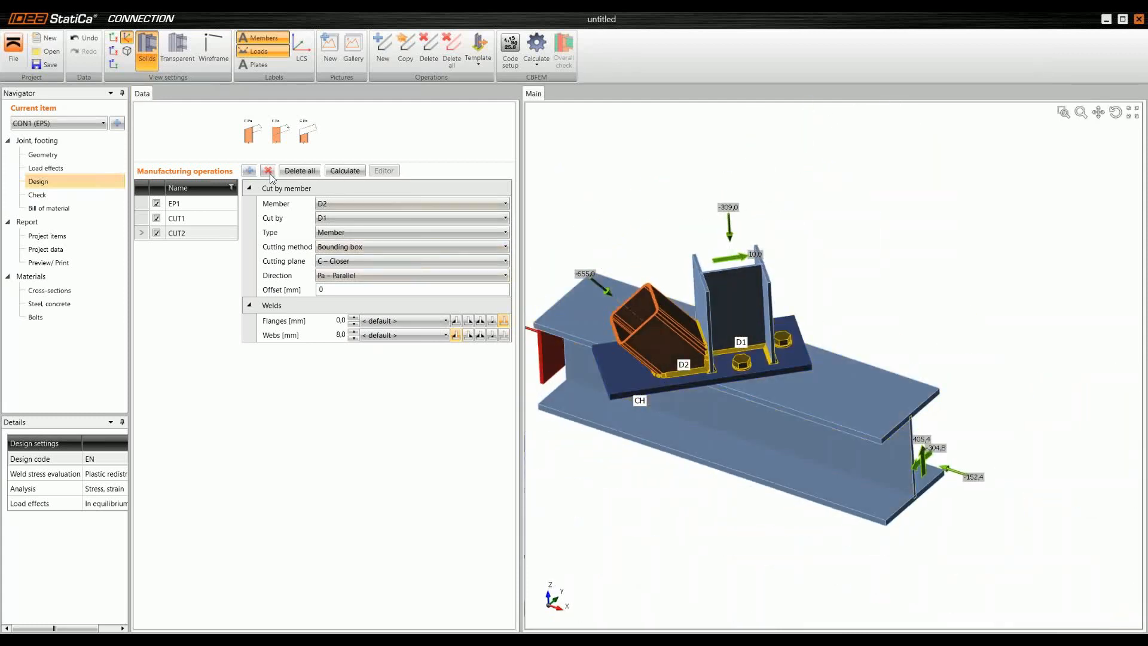
pyautogui.click(249, 170)
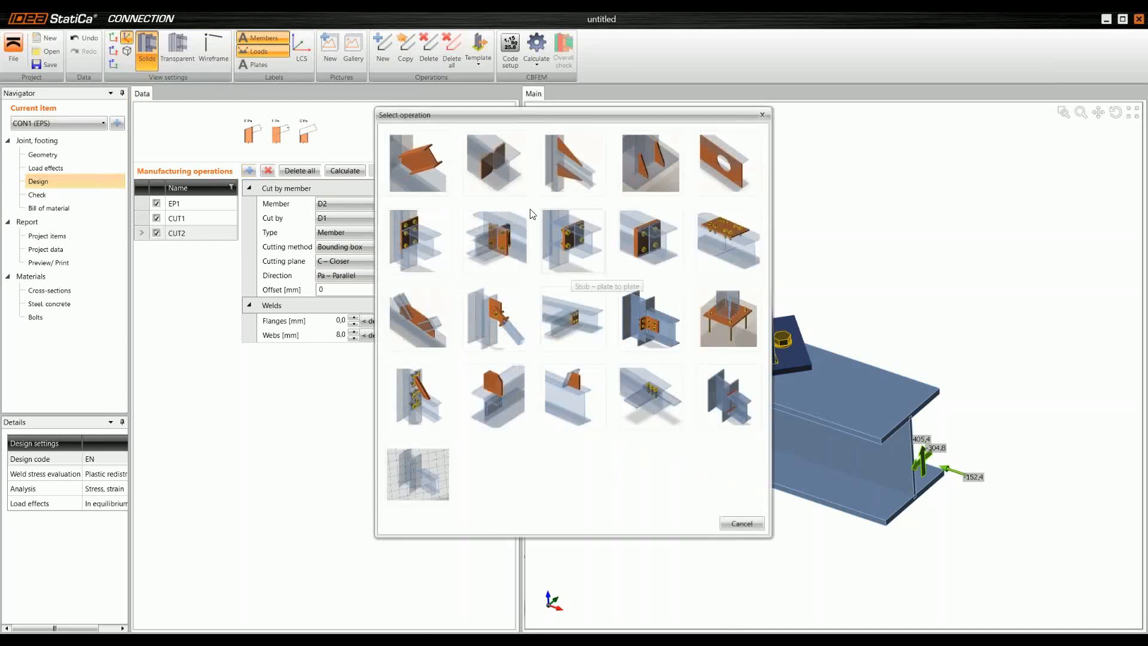
pyautogui.click(494, 156)
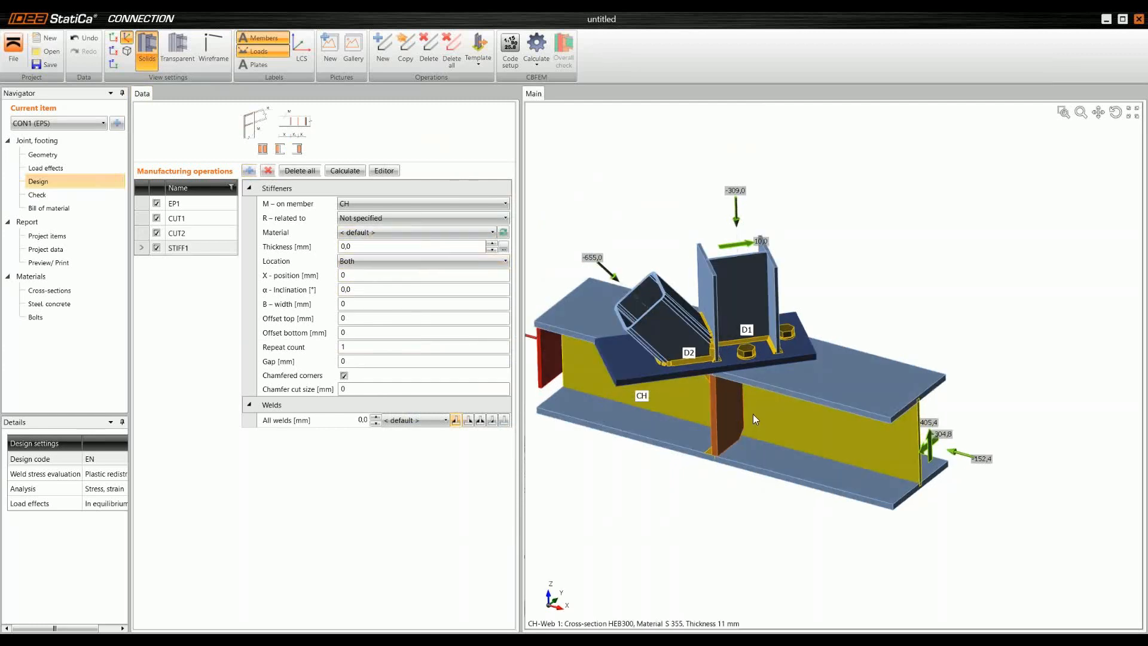
pyautogui.scroll(2, 752, 414)
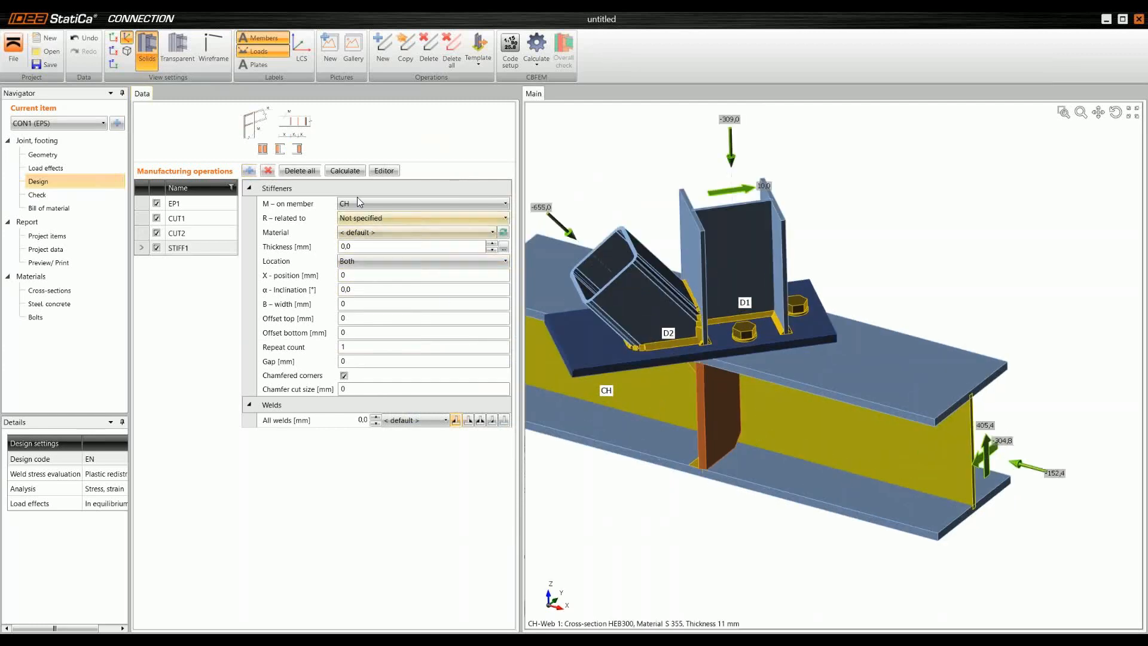
pyautogui.doubleClick(371, 246)
pyautogui.click(371, 246)
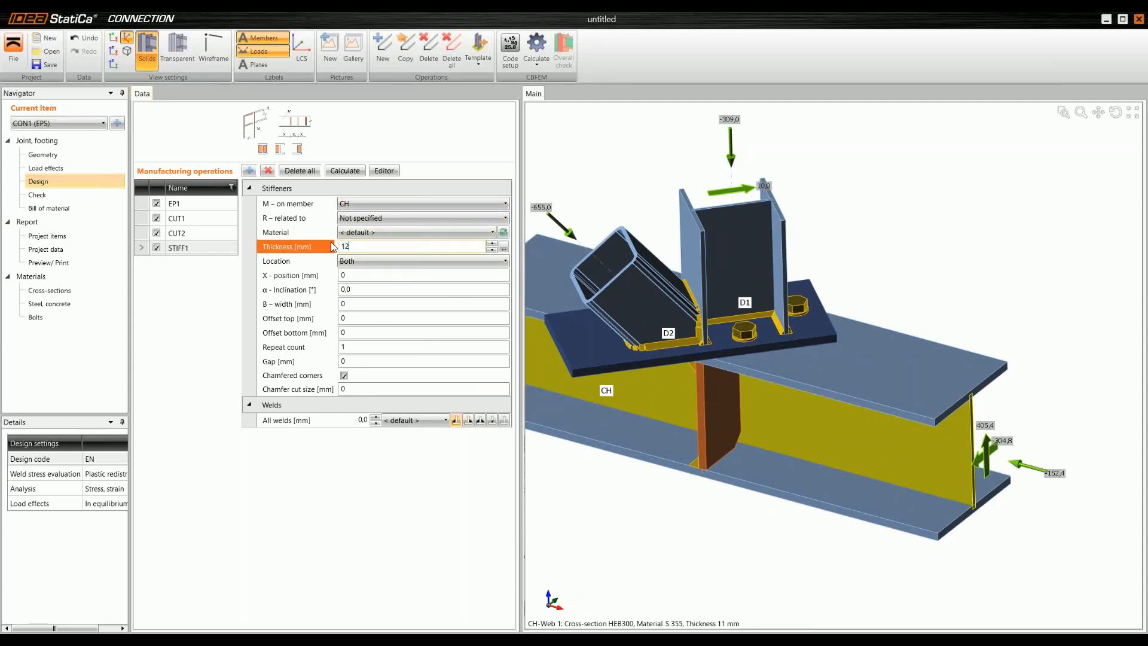
pyautogui.press('Tab')
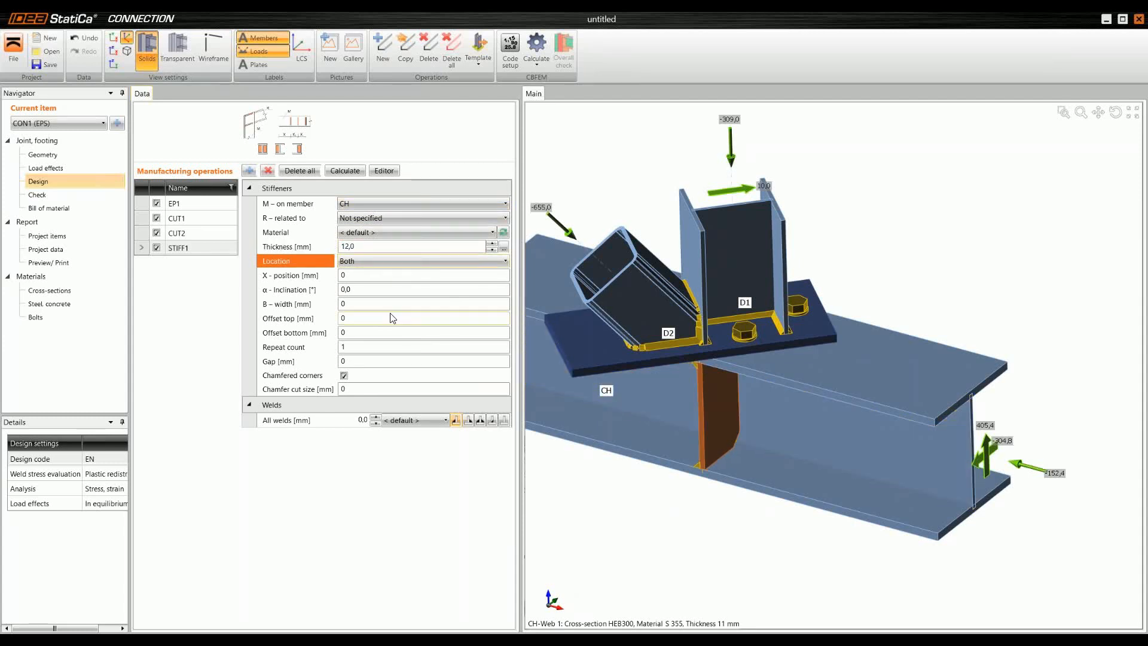
# Step: Set the stiffener's X position to -200 mm and its width to 210 mm
pyautogui.press('Tab')
pyautogui.write('-')
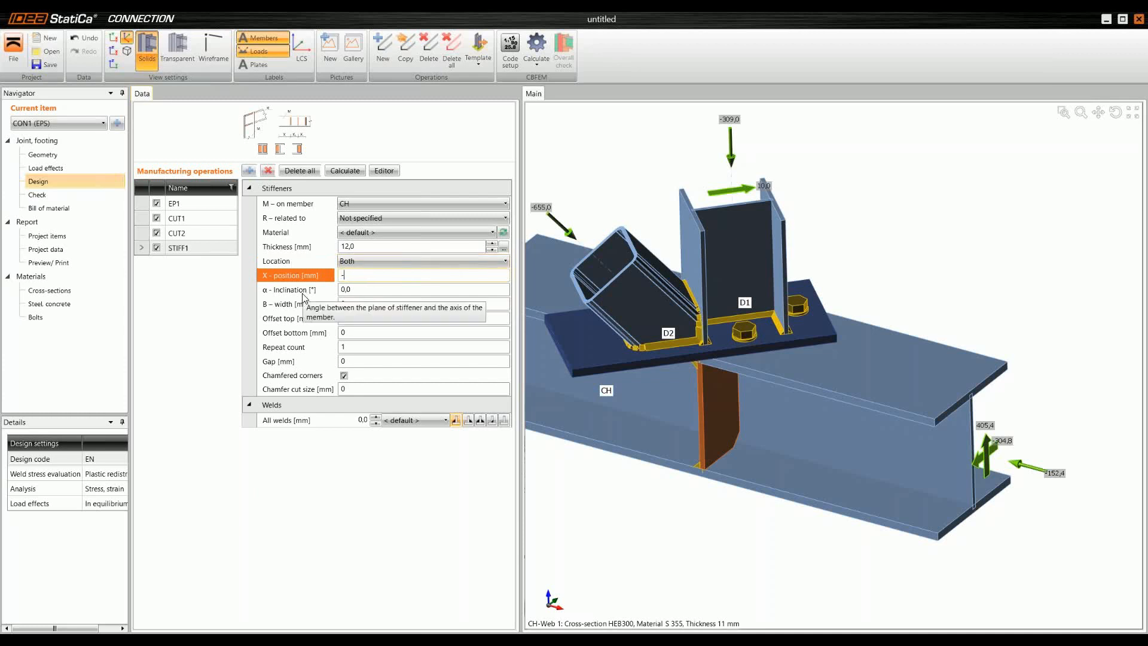
pyautogui.write('200')
pyautogui.press('Tab')
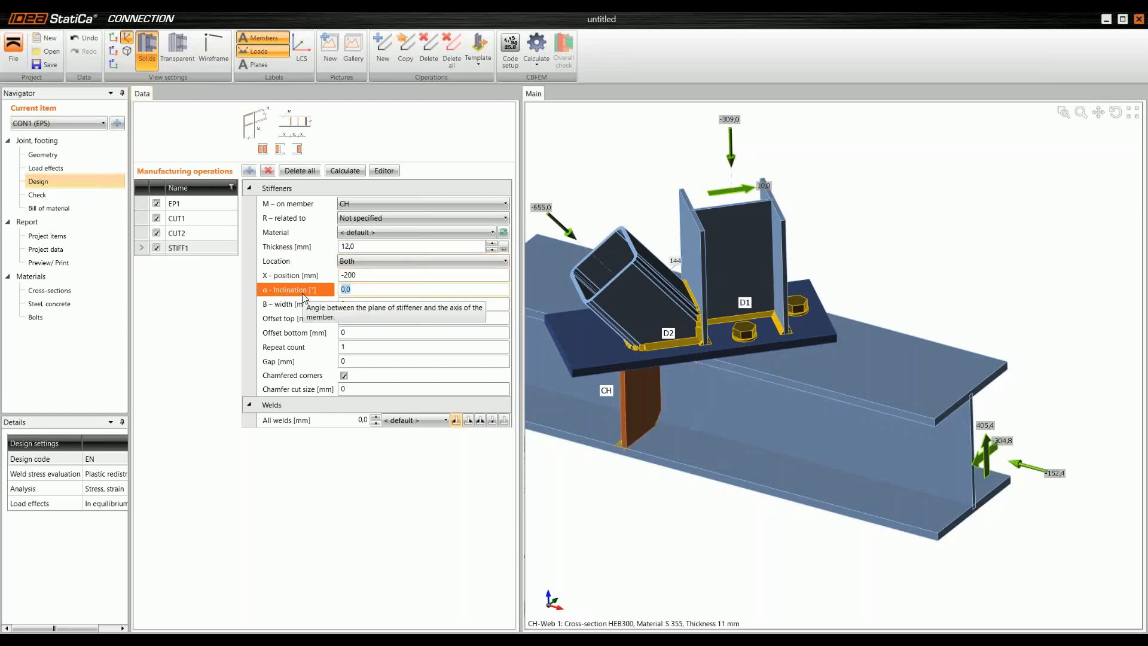
pyautogui.press('Tab')
pyautogui.write('210')
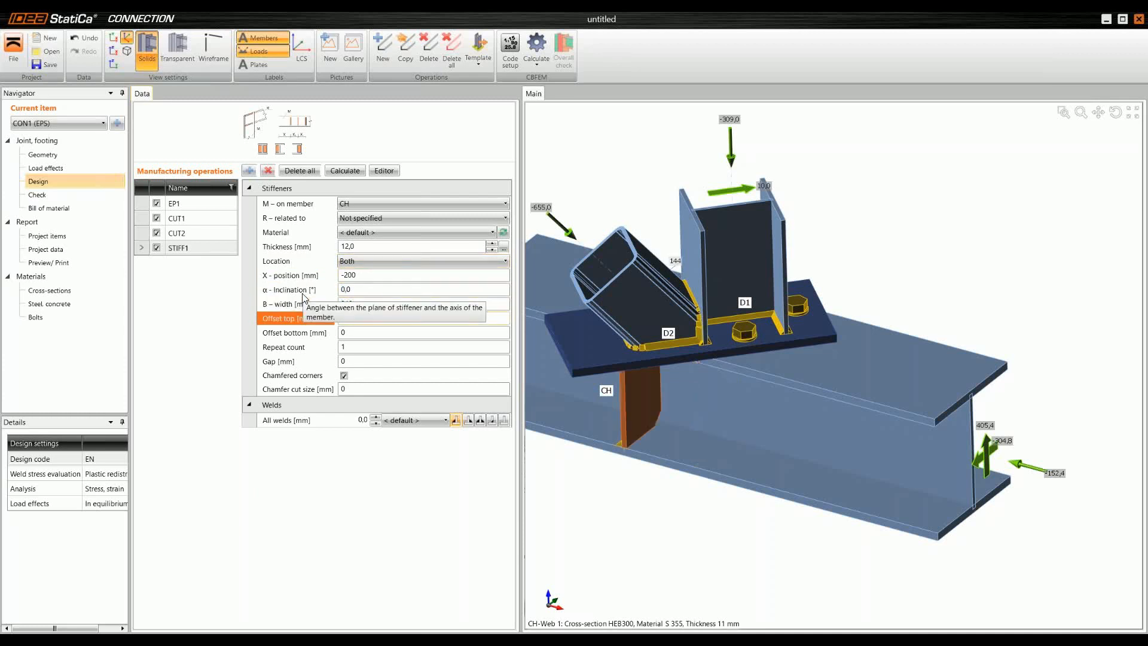
pyautogui.press('Tab')
# Step: Repeat the stiffener 2 times with a spacing (delta x) of 200 mm
pyautogui.press('Tab')
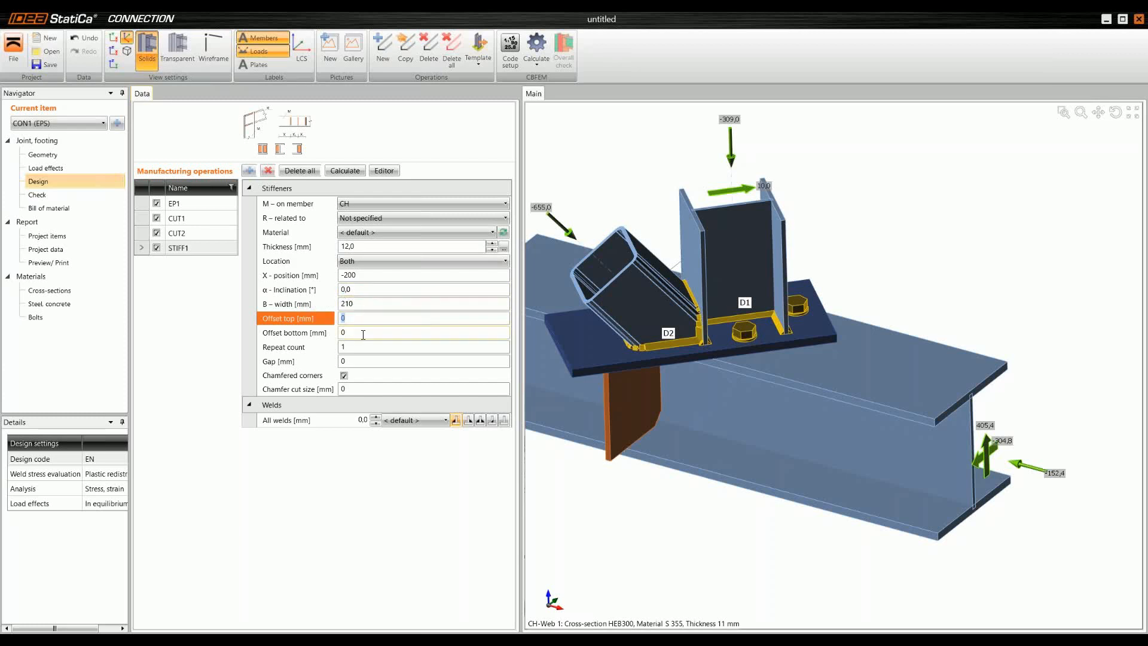
pyautogui.press('Tab')
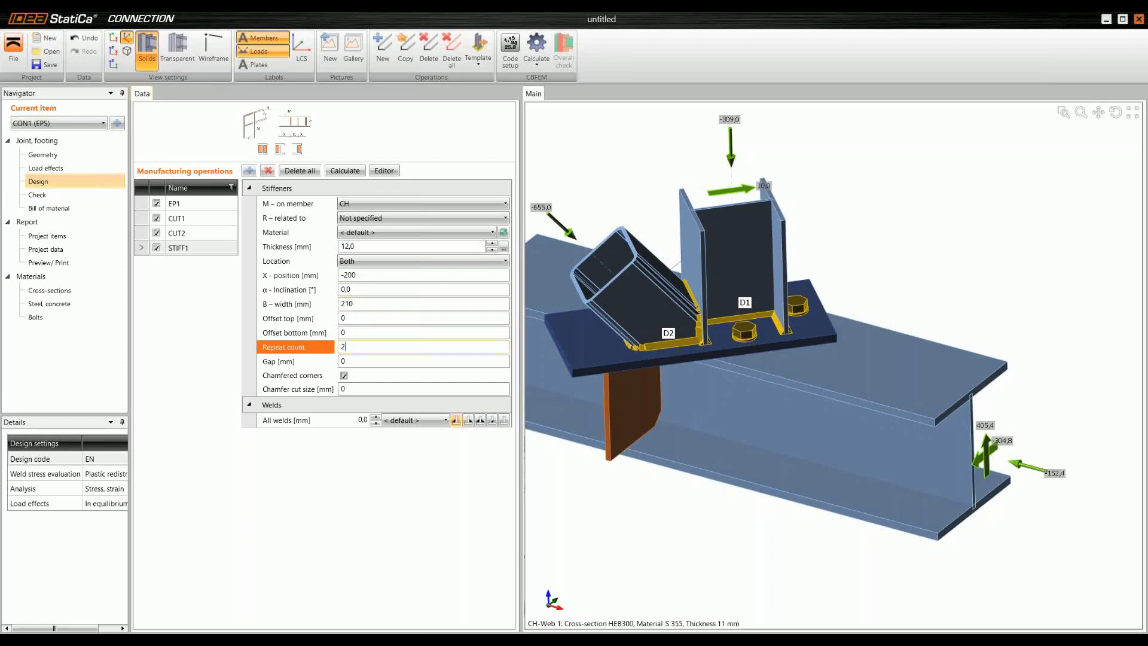
pyautogui.write('2')
pyautogui.press('Tab')
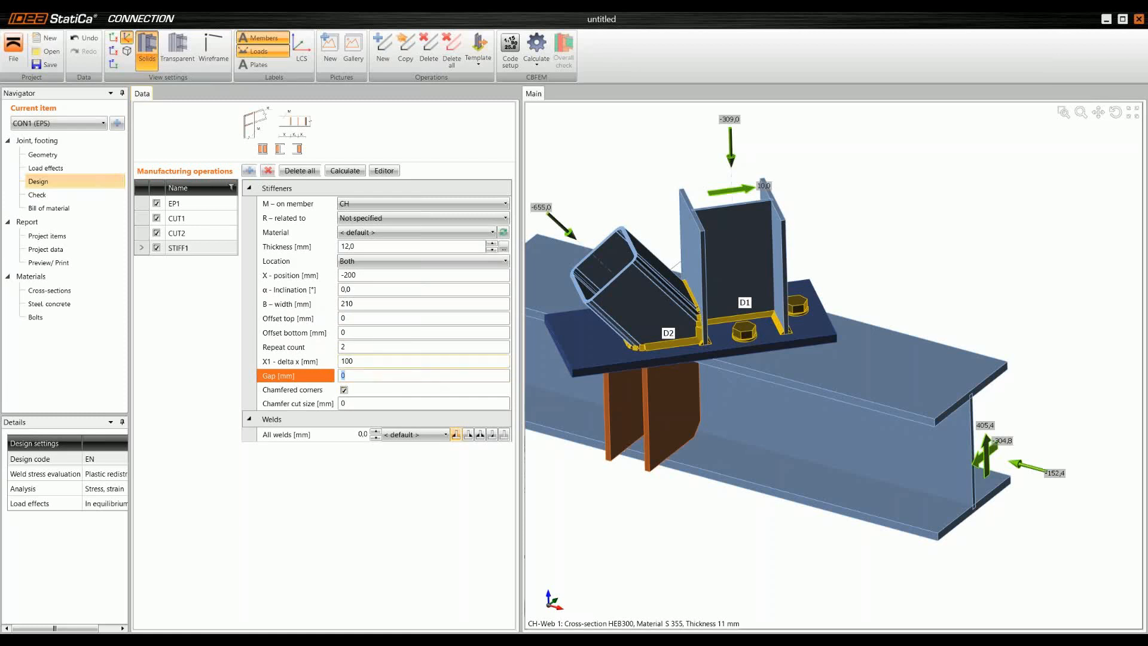
pyautogui.write('200')
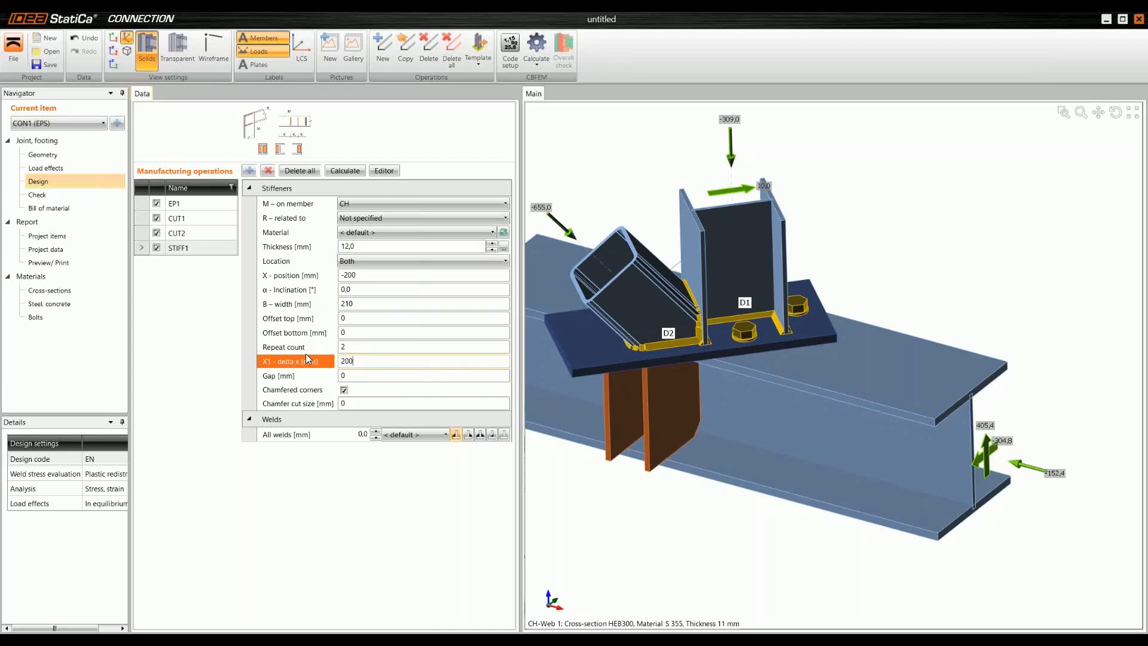
pyautogui.press('Tab')
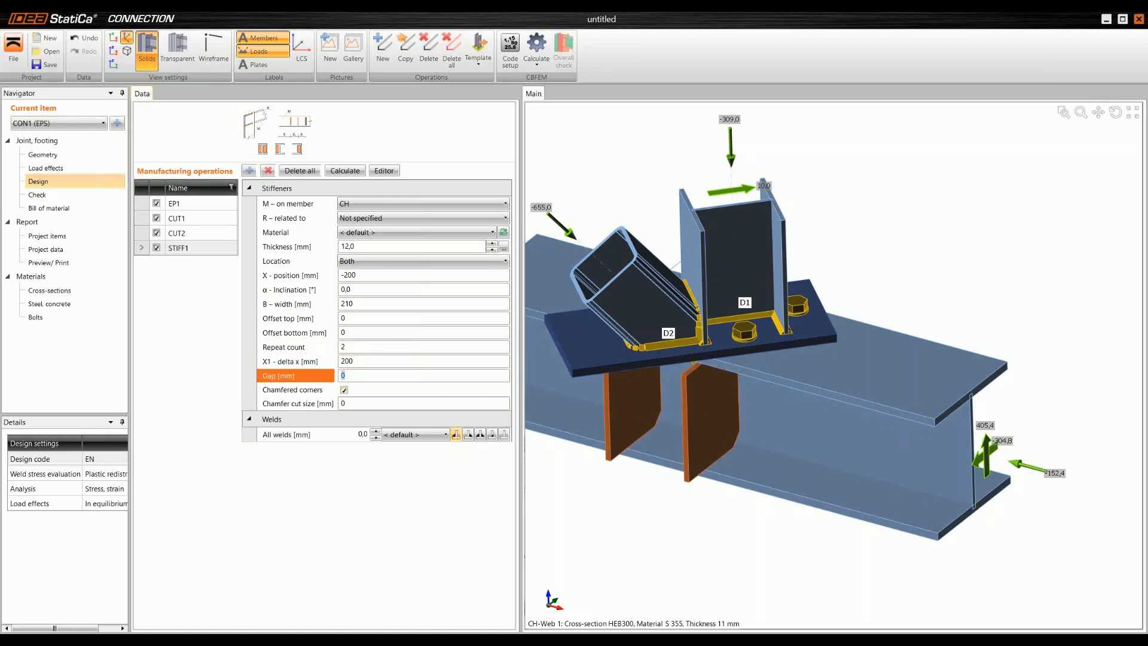
# Step: Set all stiffener welds to 6 mm and choose the third weld type for them
pyautogui.moveTo(663, 413); pyautogui.dragTo(635, 393, button='middle')
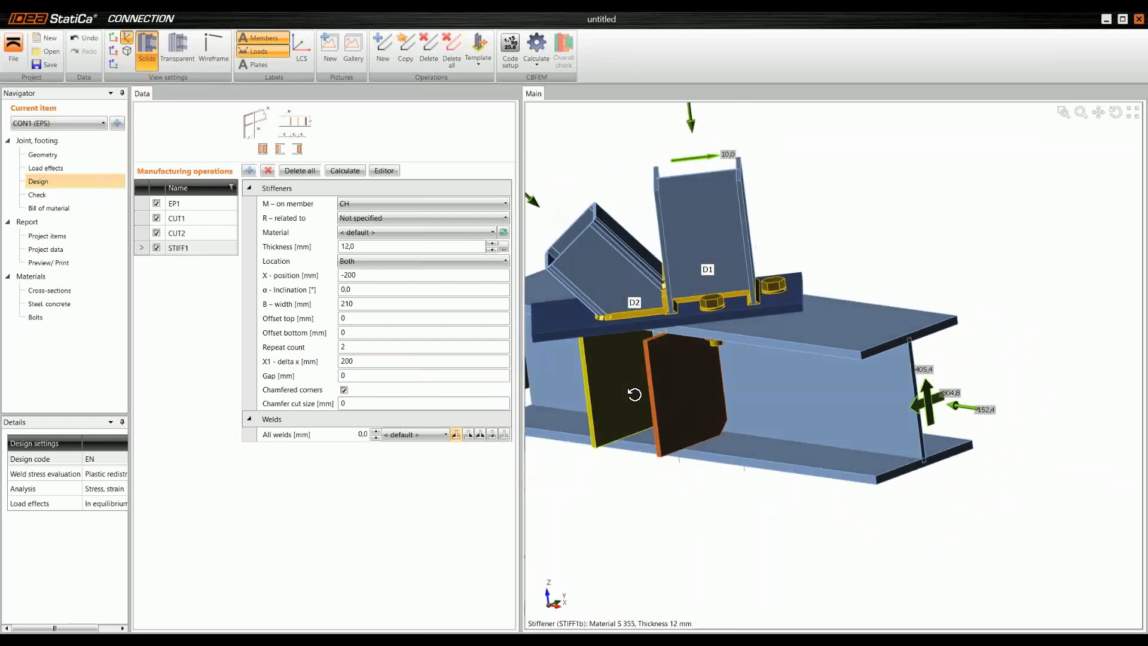
pyautogui.click(363, 435)
pyautogui.write('6')
pyautogui.press('Return')
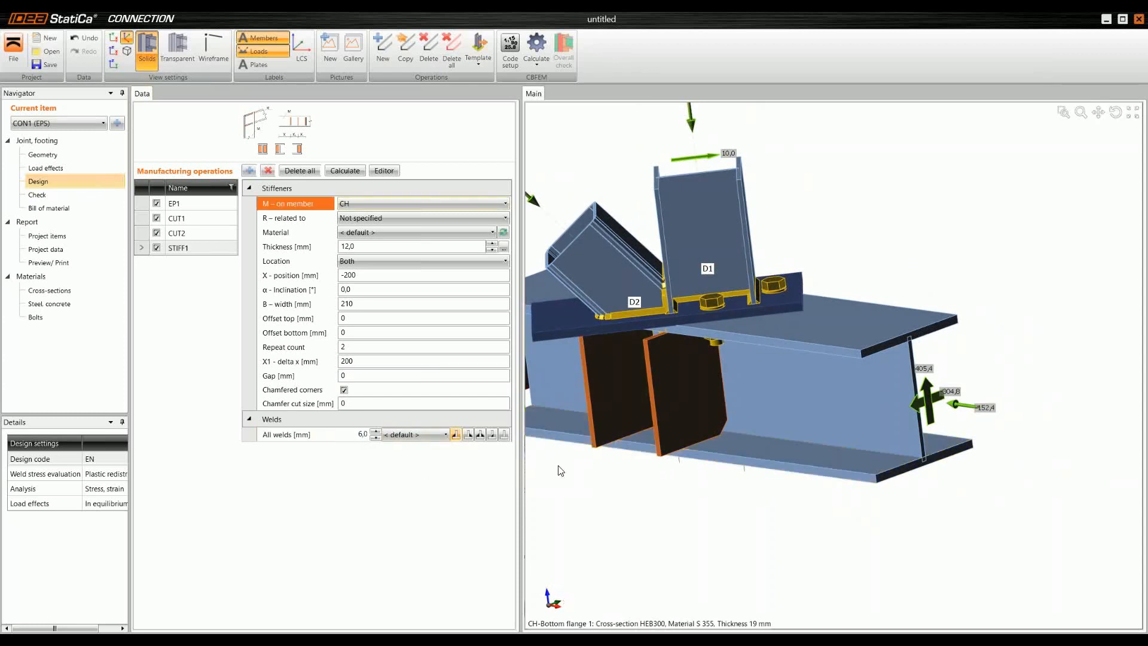
pyautogui.moveTo(666, 407); pyautogui.dragTo(619, 422, button='middle')
pyautogui.click(481, 434)
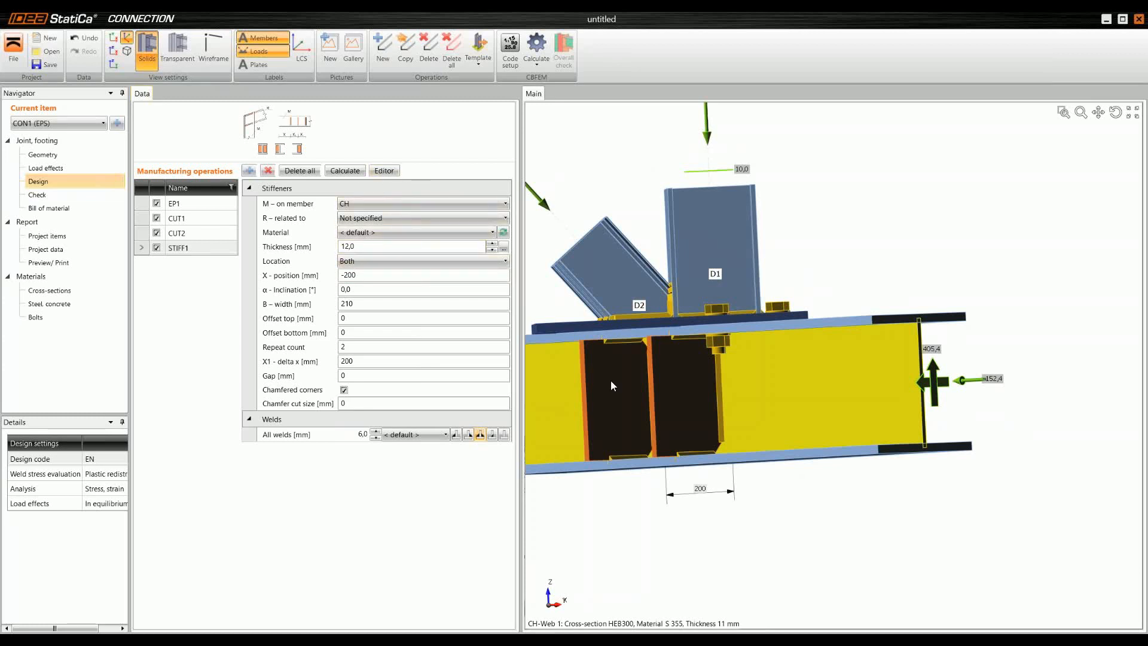
# Step: Edit the stiffener plate's shape by adding a notch at corner 1 with A 70 mm and B 140 mm
pyautogui.moveTo(681, 418); pyautogui.dragTo(700, 451, button='middle')
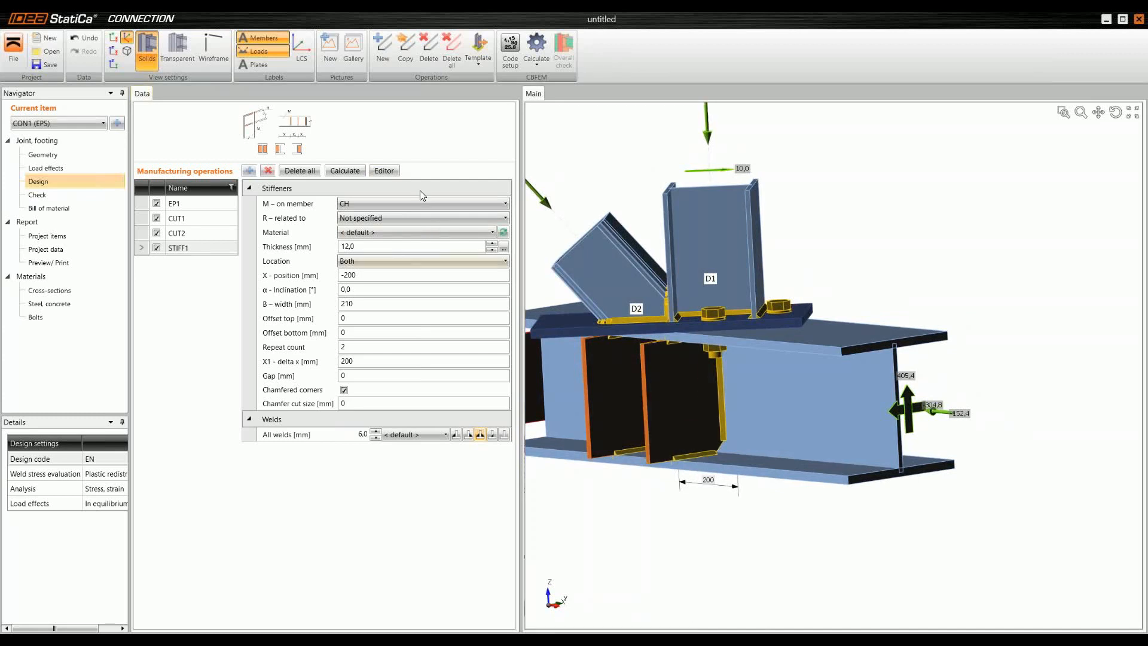
pyautogui.click(384, 171)
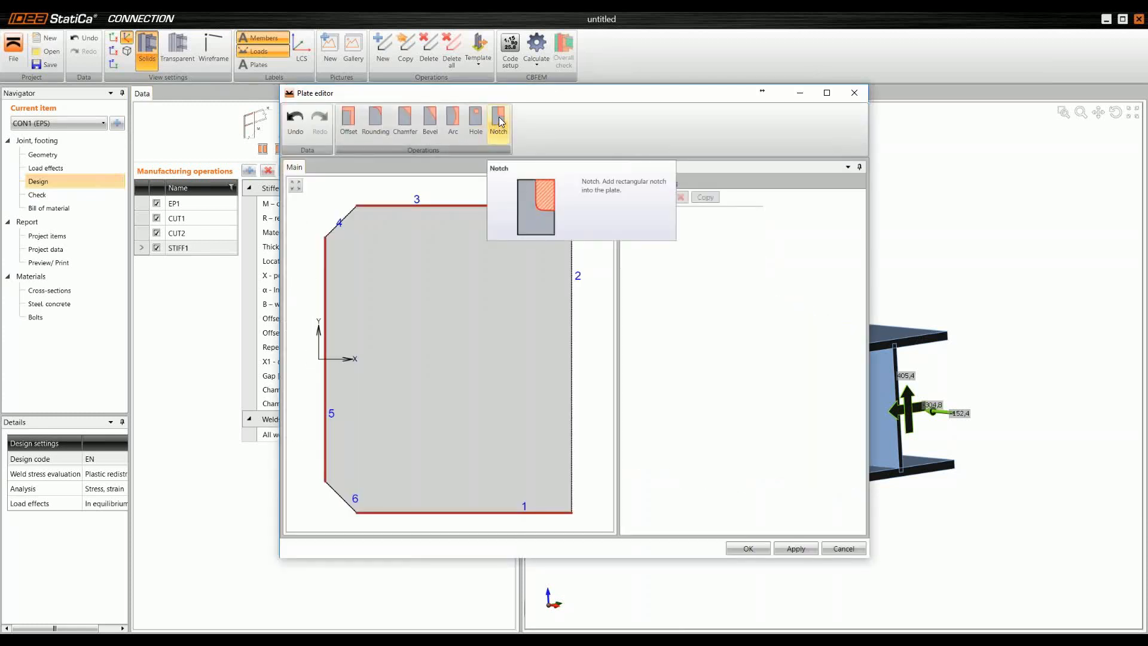
pyautogui.click(499, 119)
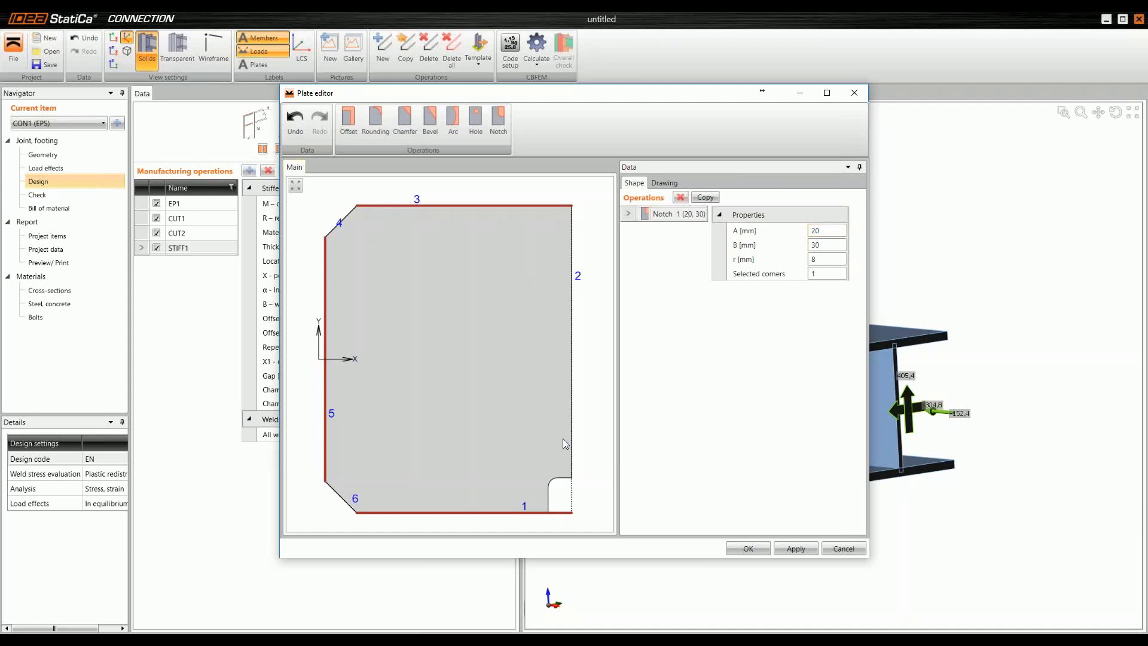
pyautogui.click(830, 230)
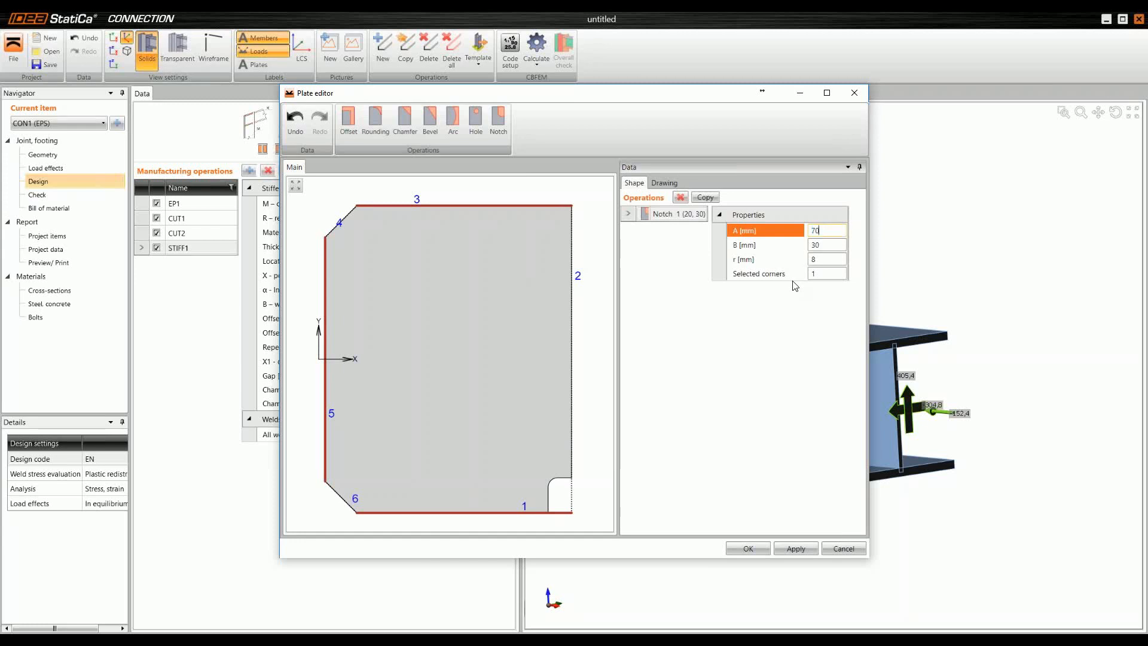
pyautogui.press('Tab')
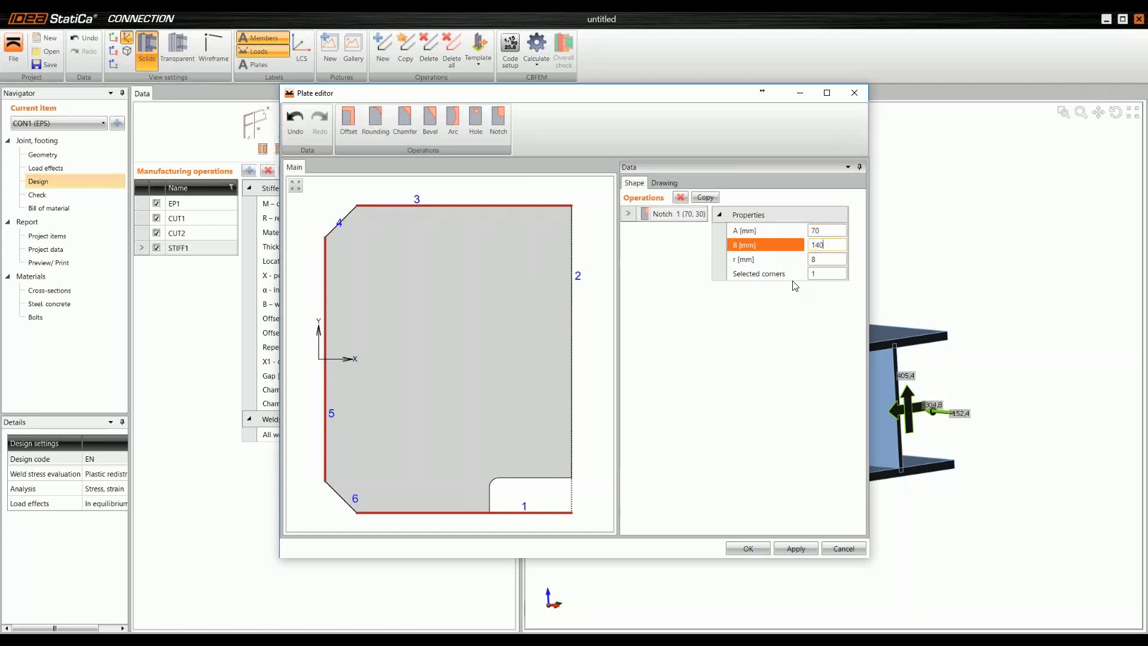
pyautogui.press('Tab')
pyautogui.press('Tab')
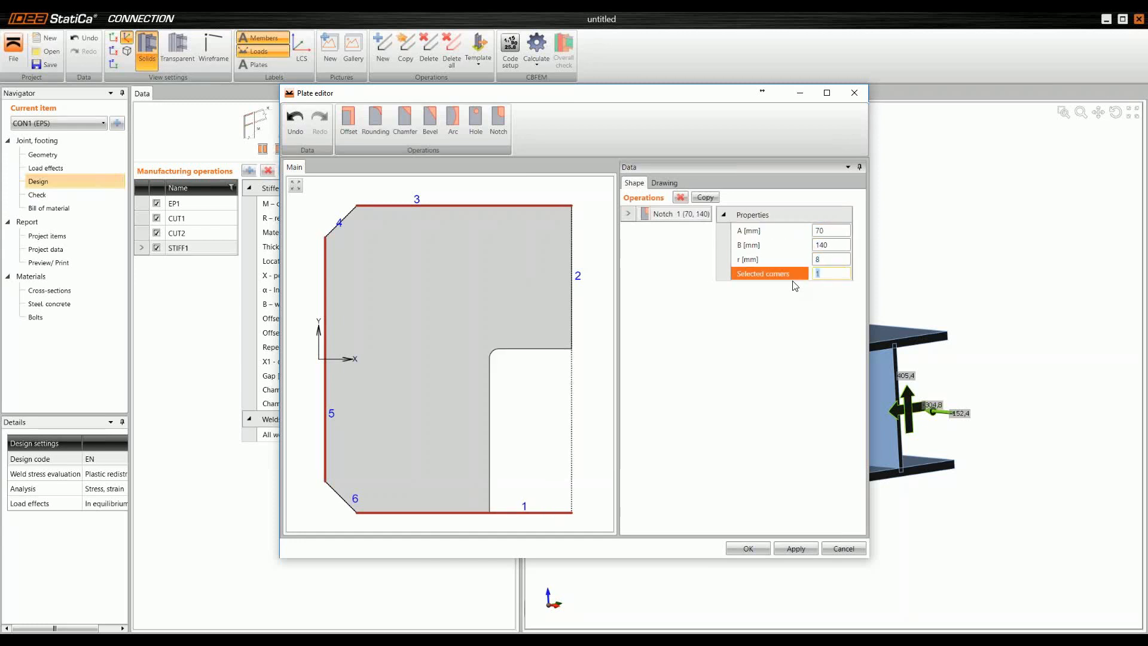
pyautogui.press('Tab')
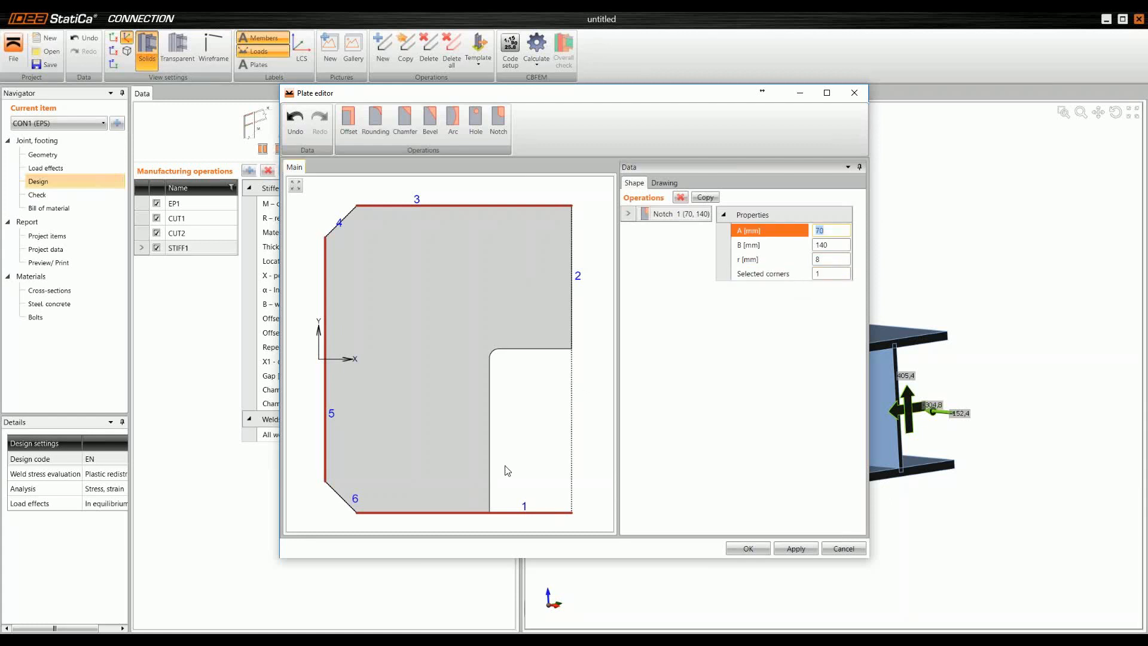
pyautogui.click(747, 549)
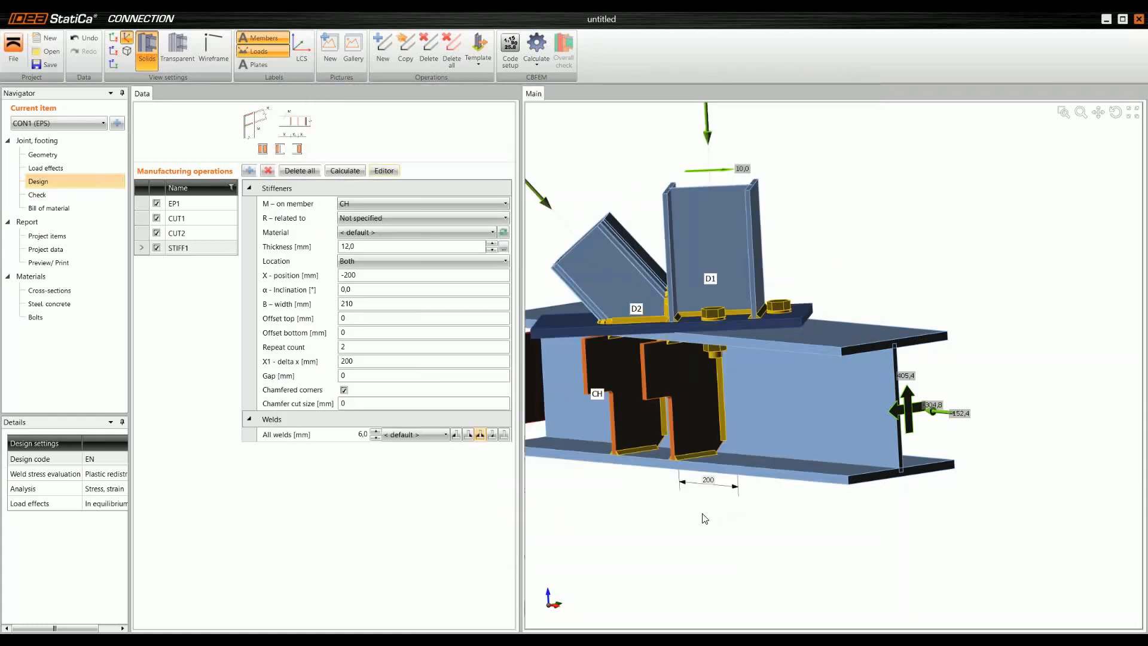
# Step: Change the location of the notched stiffeners from both sides of the chord to Front only
pyautogui.moveTo(645, 508); pyautogui.dragTo(617, 473, button='right')
pyautogui.scroll(-2, 617, 473)
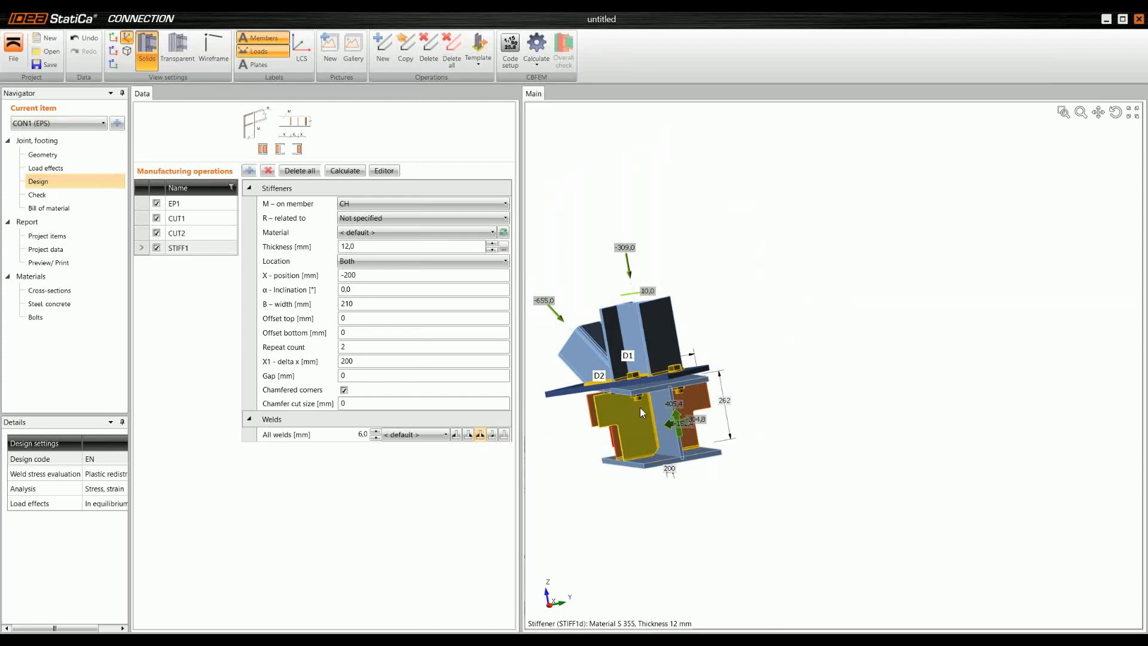
pyautogui.click(482, 262)
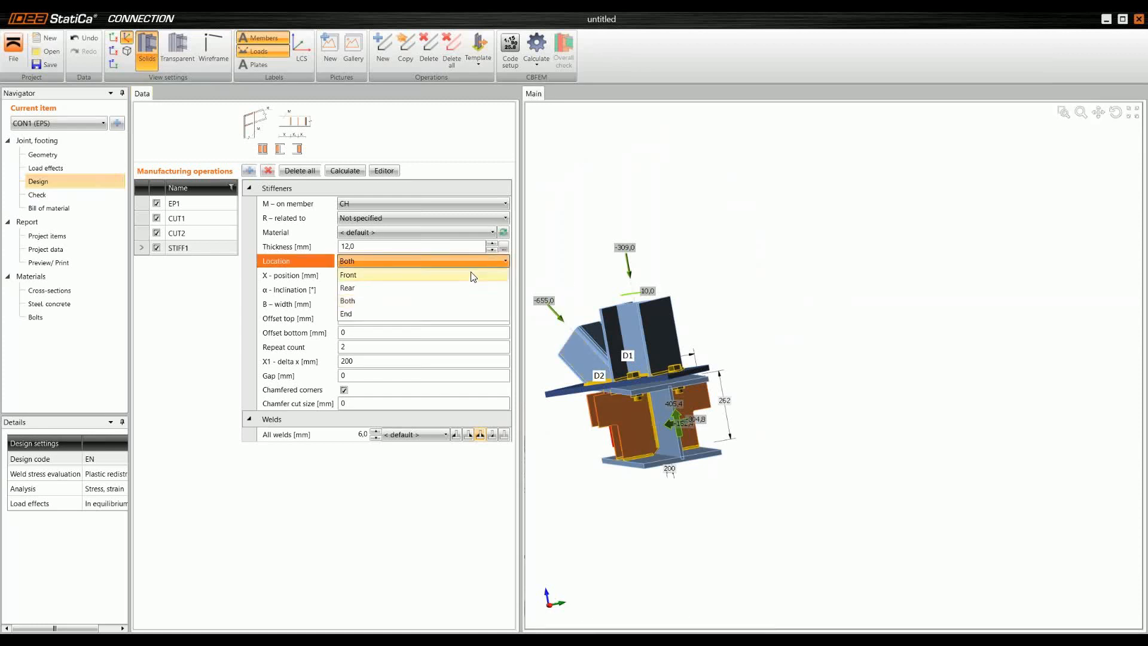
pyautogui.click(417, 280)
pyautogui.moveTo(588, 473); pyautogui.dragTo(683, 473, button='right')
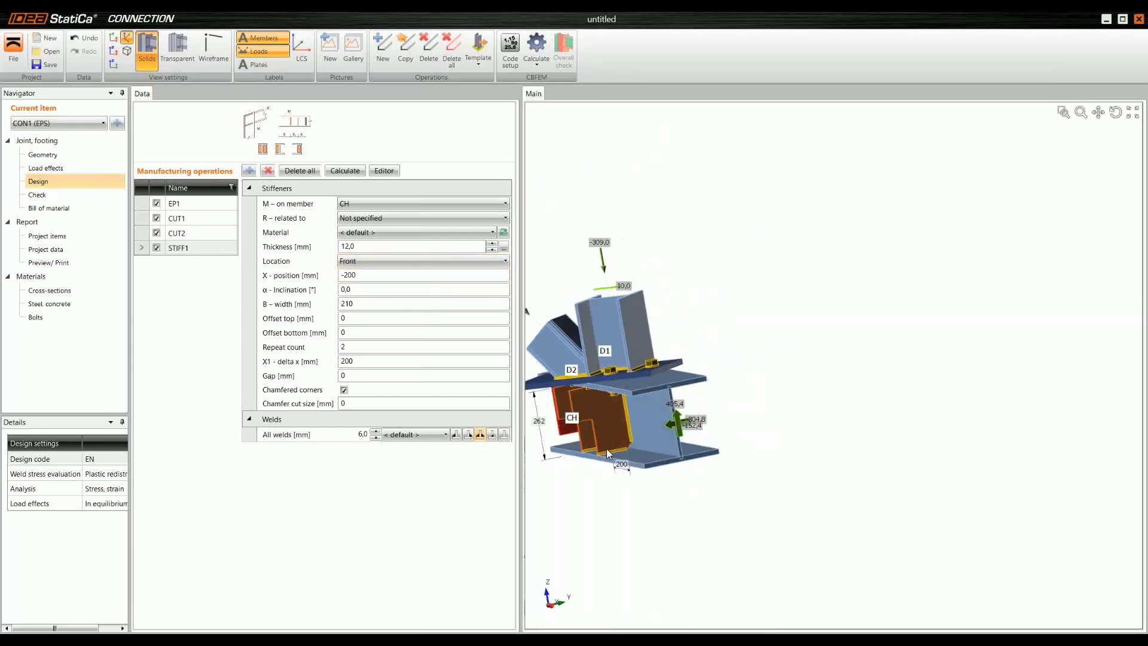
pyautogui.moveTo(605, 444); pyautogui.dragTo(705, 418, button='middle')
pyautogui.moveTo(706, 418); pyautogui.dragTo(698, 385, button='right')
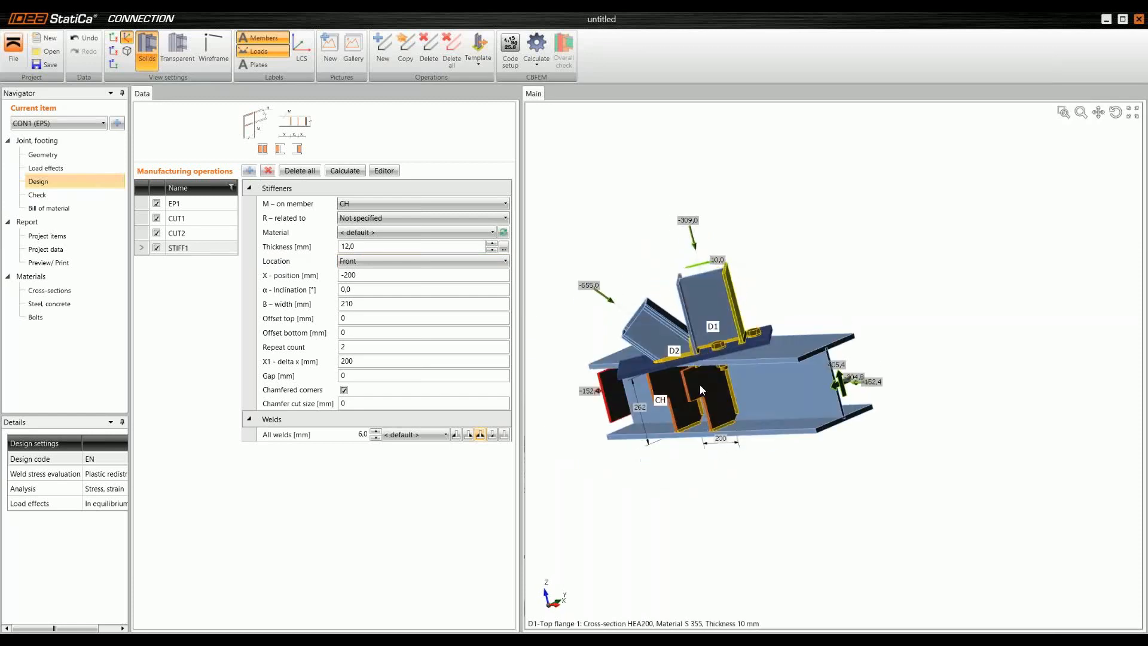
pyautogui.scroll(3, 687, 391)
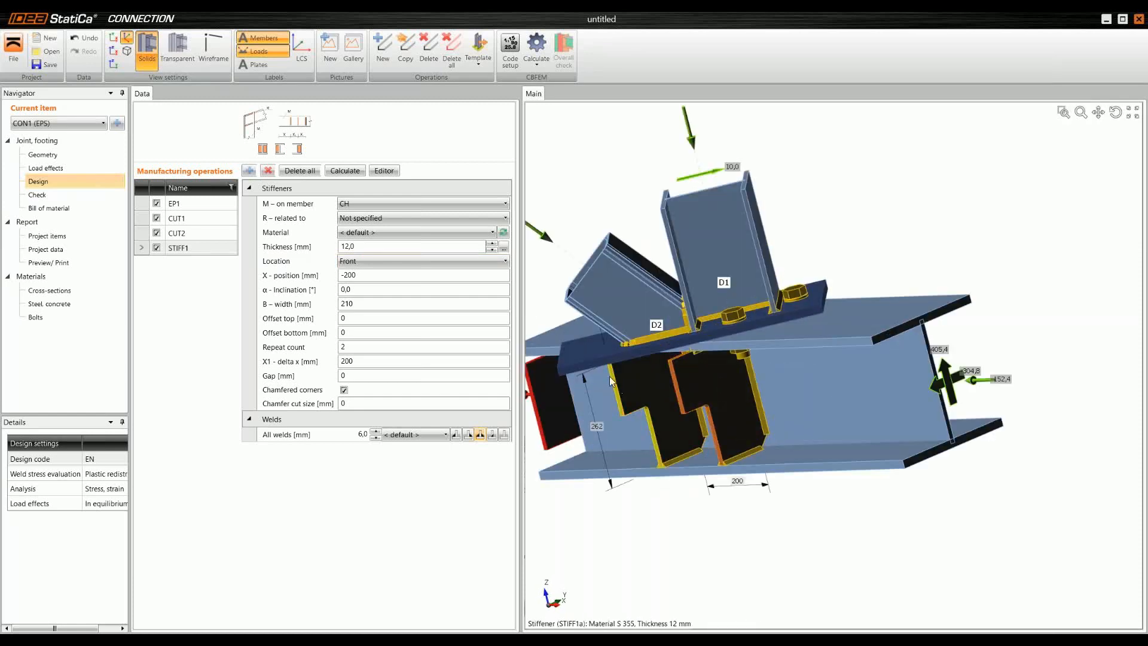
# Step: Add a second stiffener operation on member CH with a thickness of 12 mm
pyautogui.moveTo(610, 392)
pyautogui.mouseDown(button='right')
pyautogui.moveTo(594, 359)
pyautogui.moveTo(616, 388)
pyautogui.mouseUp(button='right')
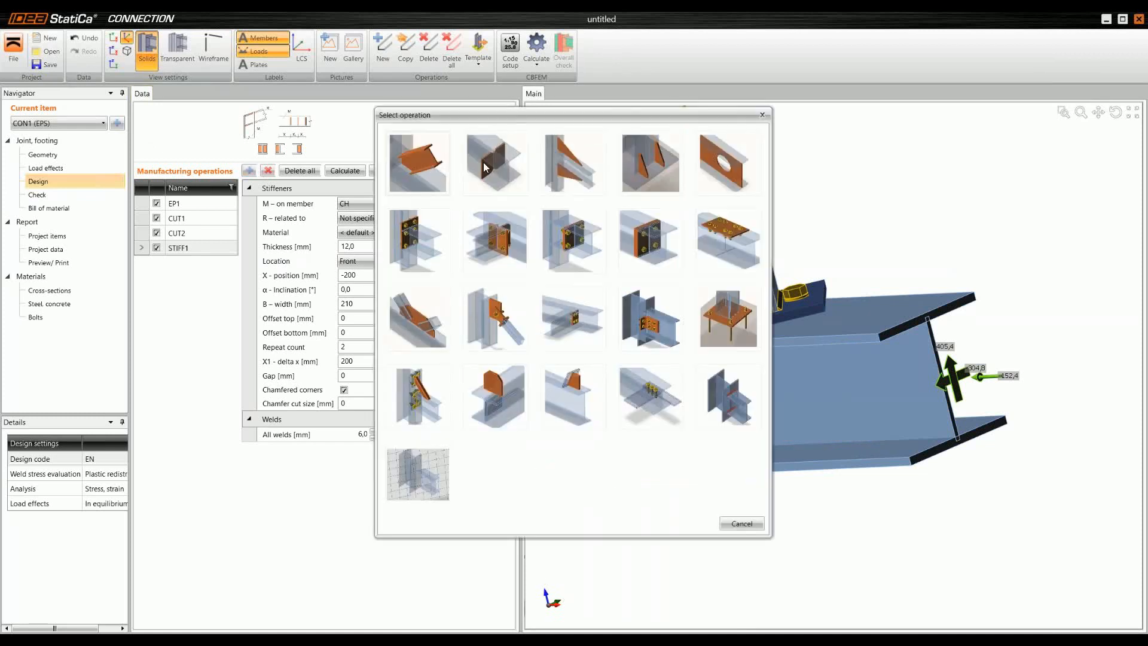
pyautogui.click(499, 167)
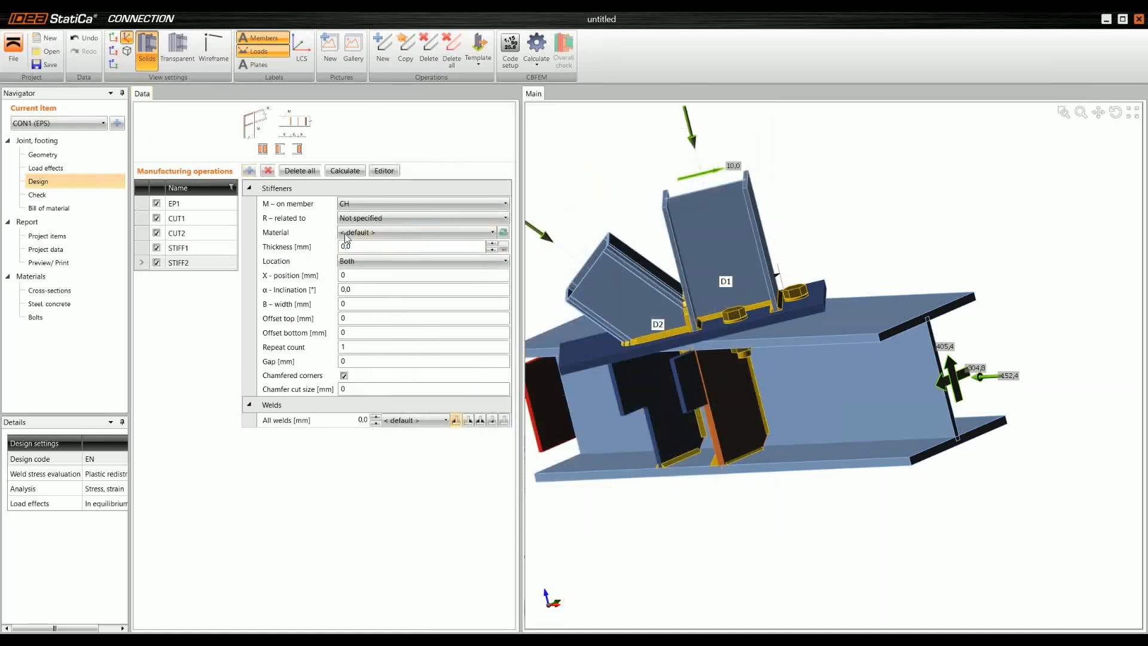
pyautogui.click(381, 245)
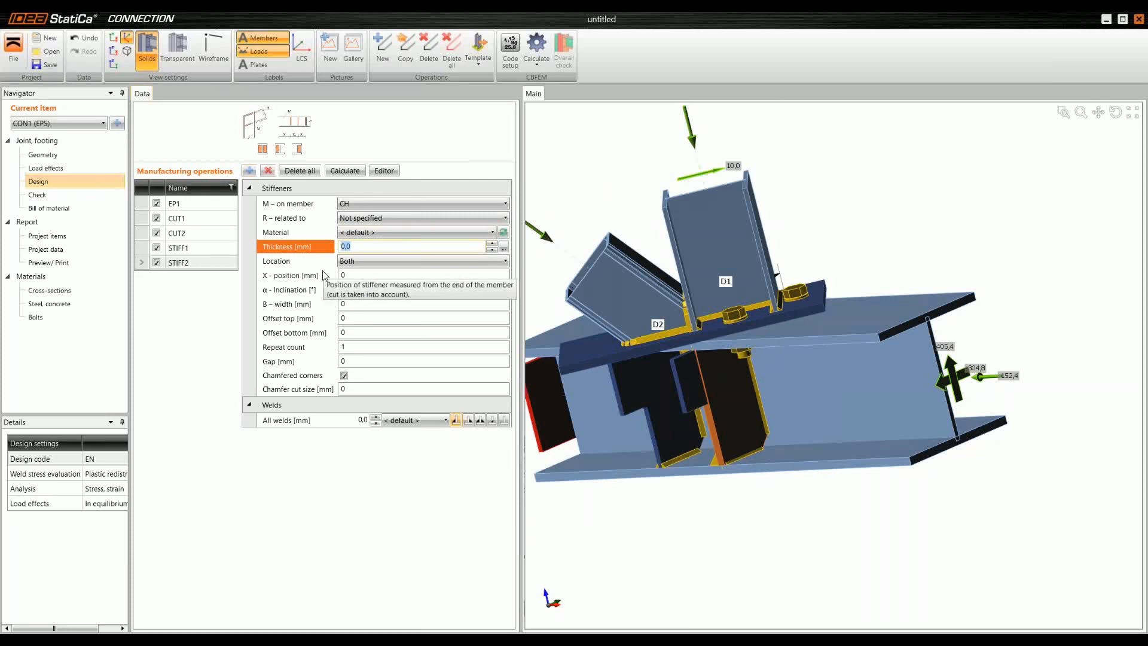
pyautogui.press('Tab')
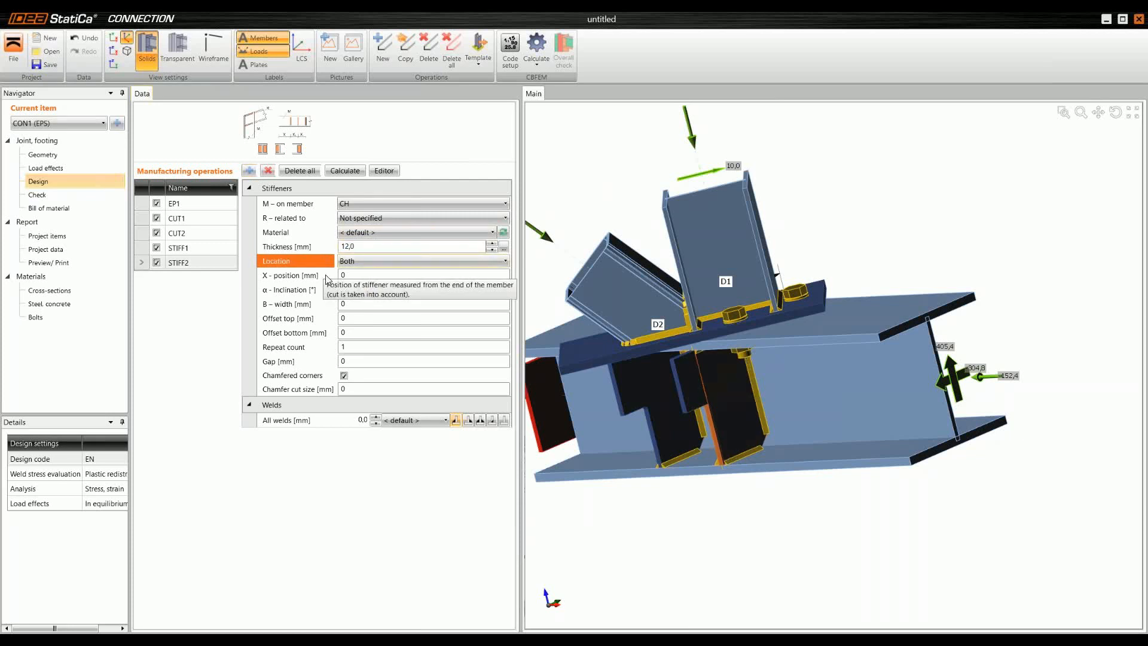
# Step: Set the second stiffener operation's X-position to 140 mm and its B-width to 140 mm
pyautogui.press('Tab')
pyautogui.write('140')
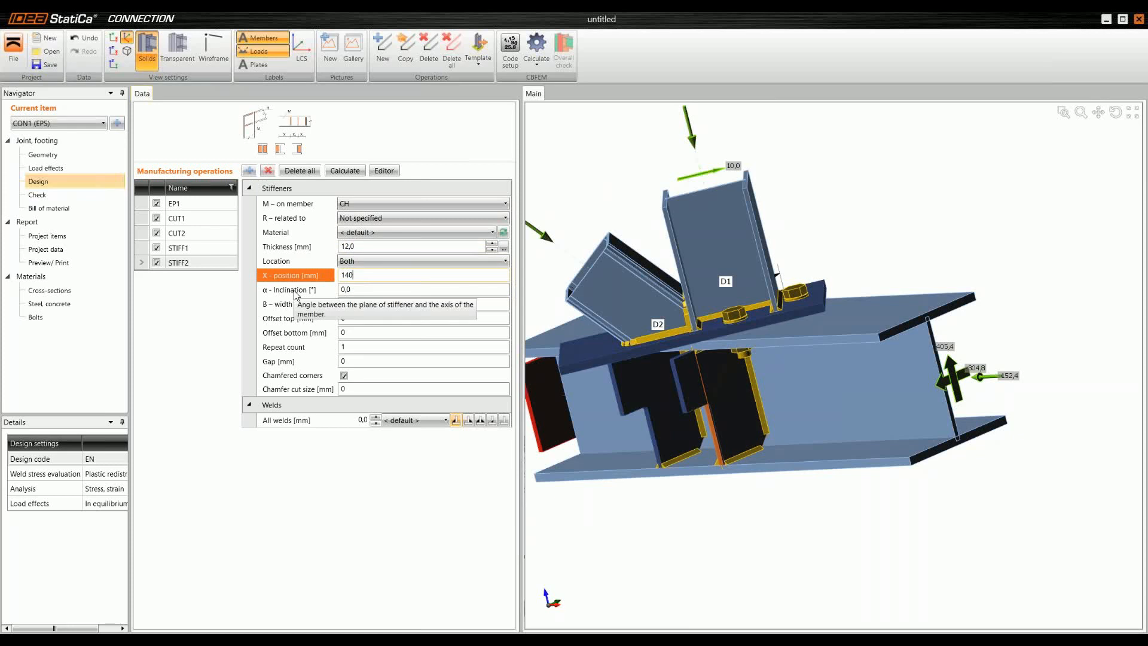
pyautogui.press('Tab')
pyautogui.press('Tab')
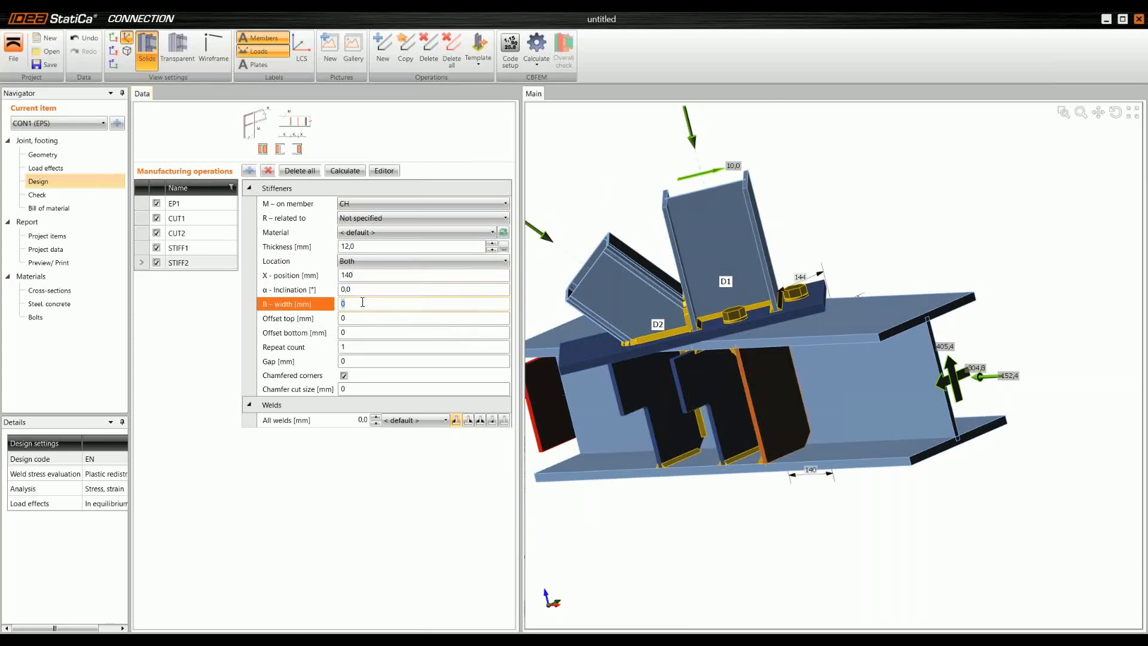
pyautogui.write('140')
pyautogui.press('Tab')
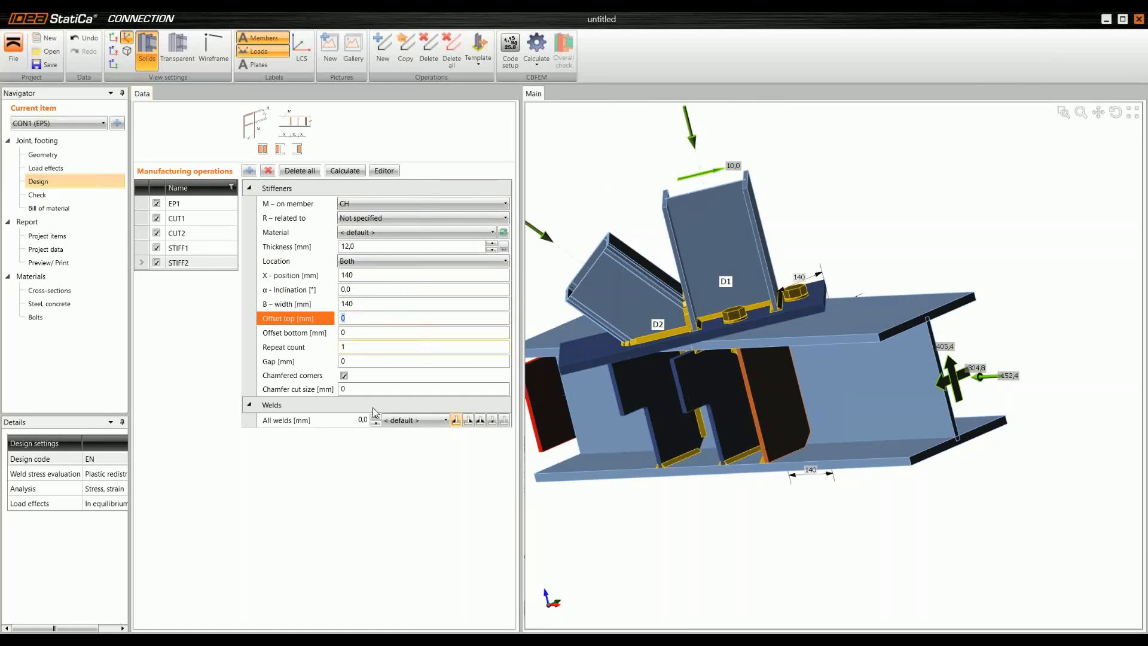
# Step: Set all welds of the second stiffener operation to 6 mm and choose the third weld type
pyautogui.click(365, 420)
pyautogui.write('6')
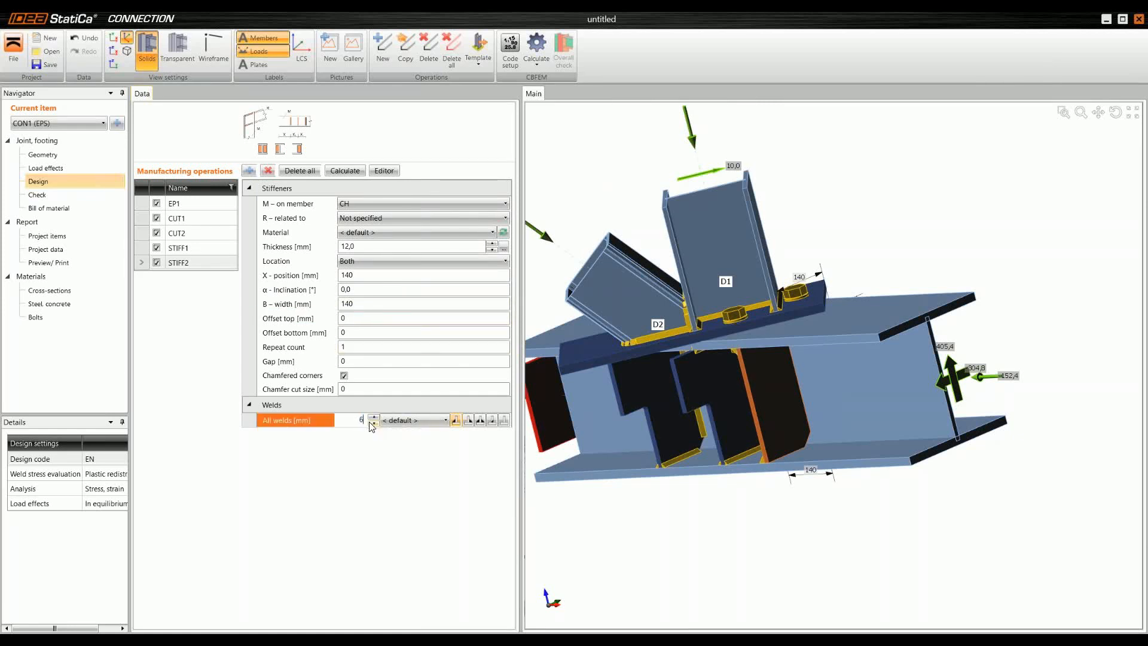
pyautogui.press('Return')
pyautogui.click(480, 421)
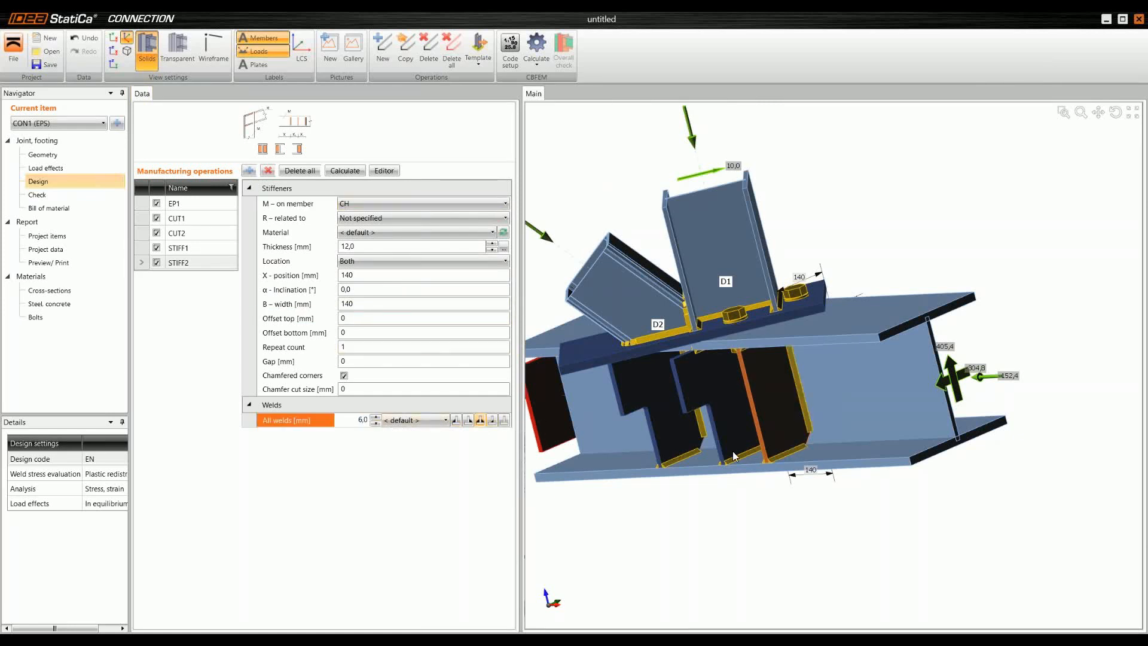
# Step: Examine the chord's stiffeners and their welds from several angles and distances
pyautogui.moveTo(748, 424); pyautogui.dragTo(727, 450, button='right')
pyautogui.scroll(3, 808, 390)
pyautogui.scroll(-2, 773, 443)
pyautogui.scroll(-3, 751, 457)
pyautogui.scroll(3, 733, 406)
pyautogui.scroll(-3, 724, 432)
pyautogui.scroll(-2, 727, 450)
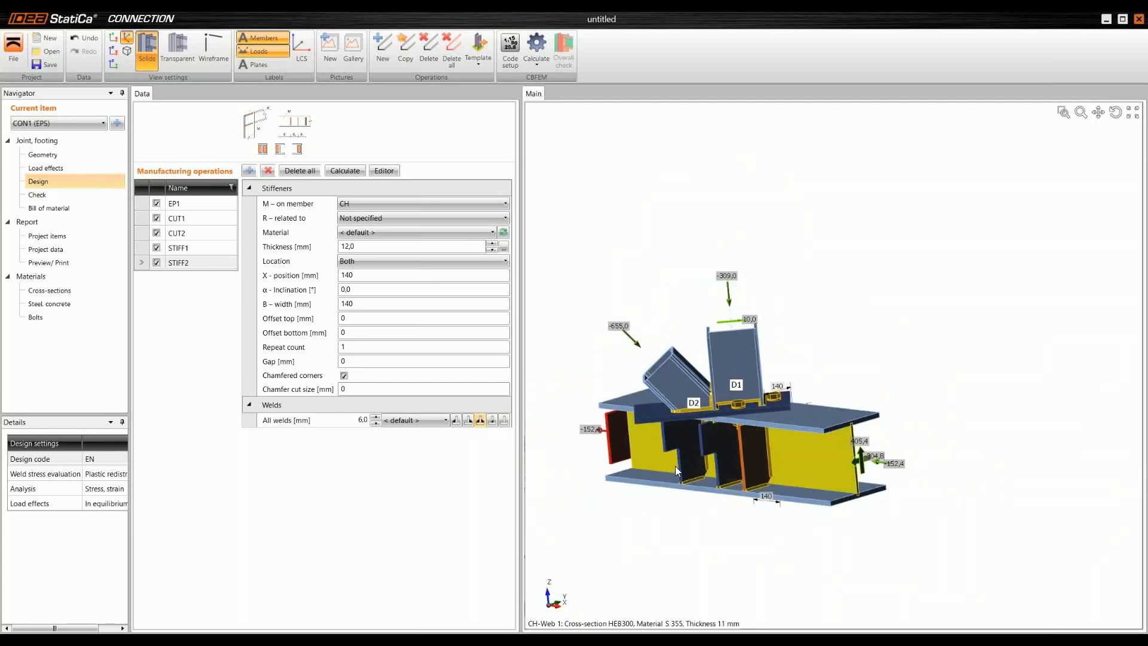
# Step: Add a stiffening plate operation to the joint with a thickness of 20 mm
pyautogui.click(249, 171)
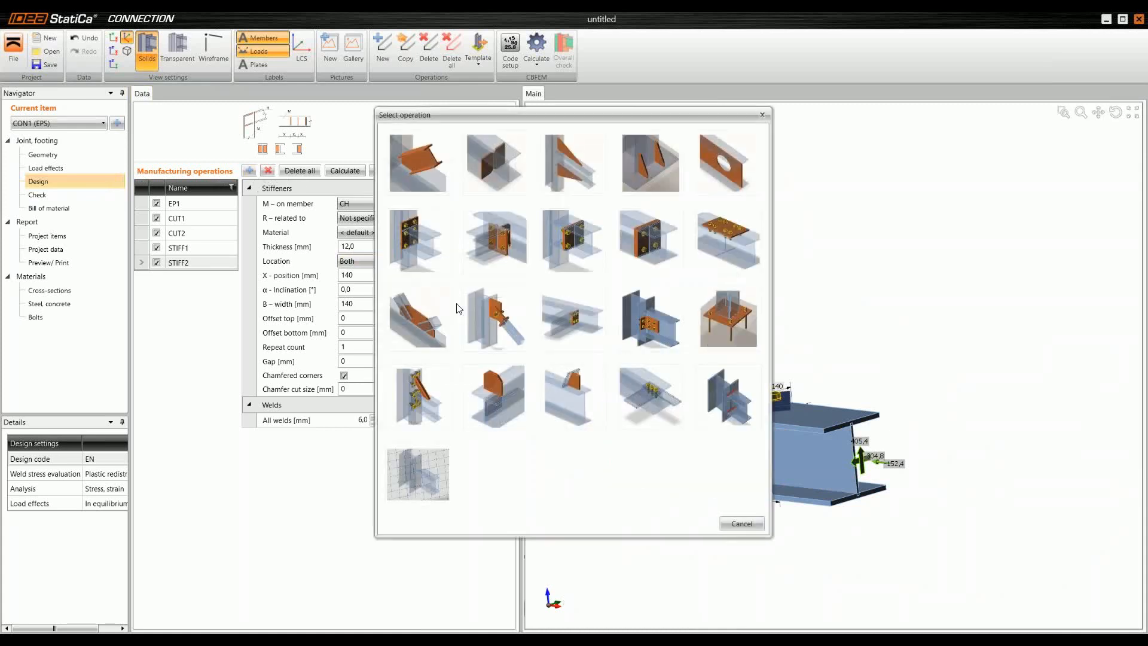
pyautogui.click(503, 386)
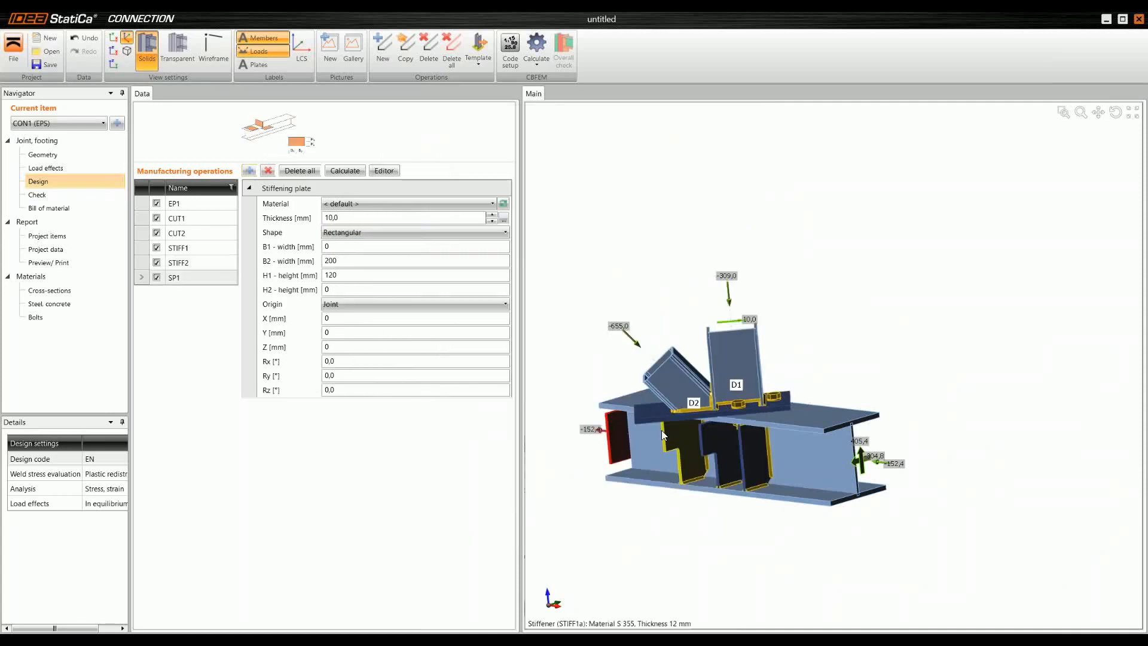
pyautogui.scroll(5, 661, 429)
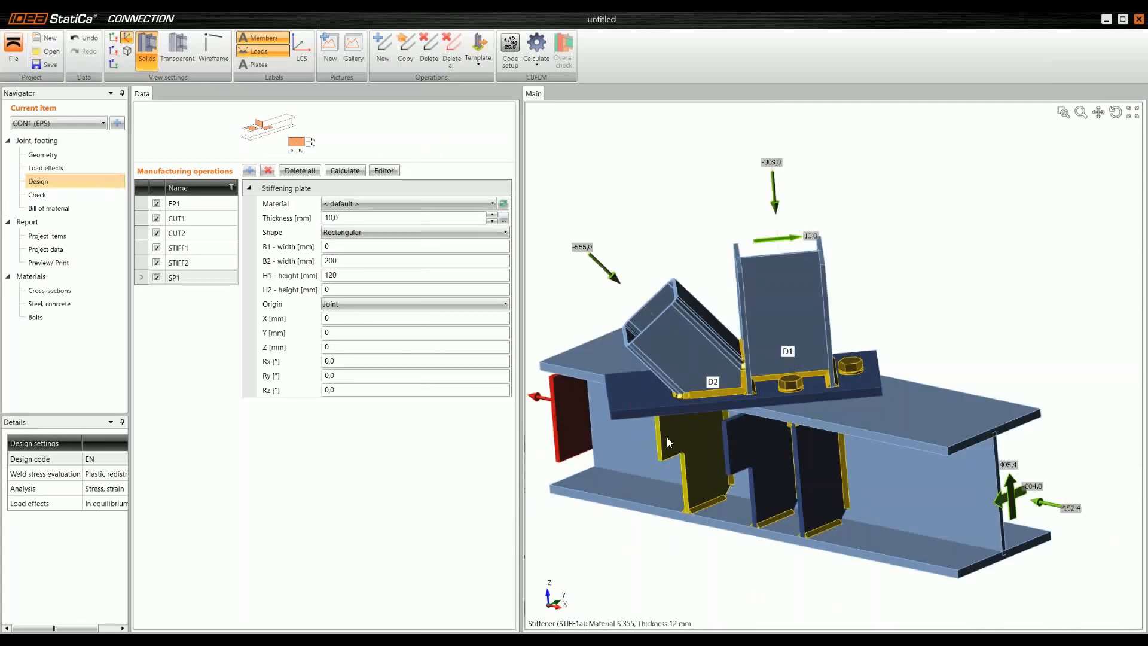
pyautogui.click(144, 279)
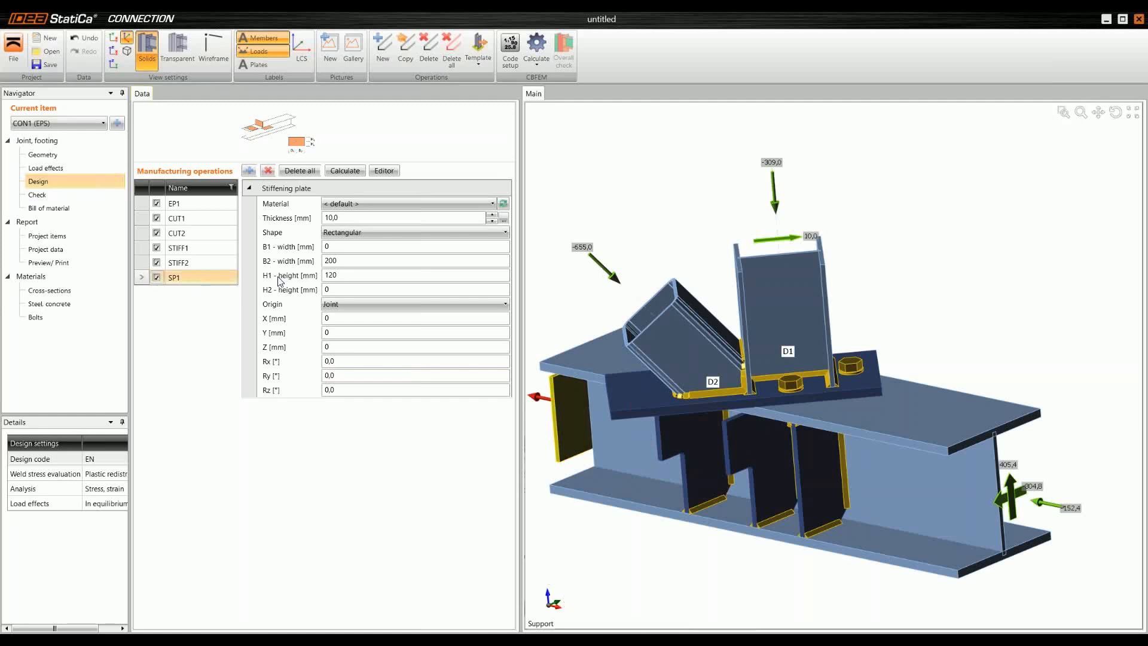
pyautogui.click(309, 220)
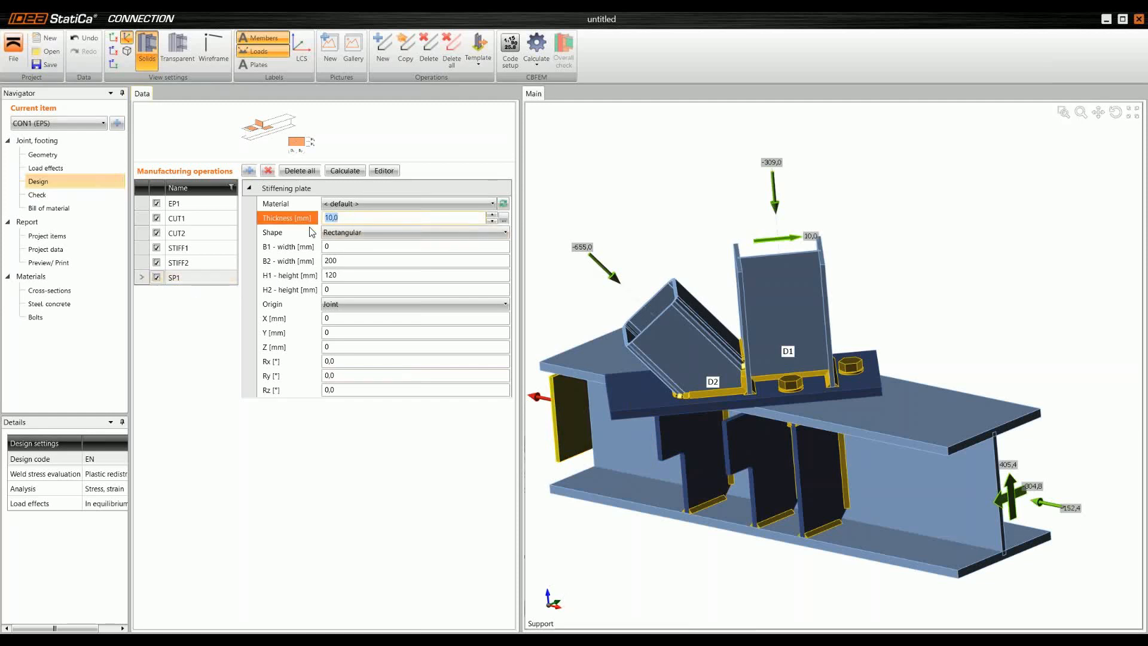
pyautogui.write('20')
pyautogui.press('Return')
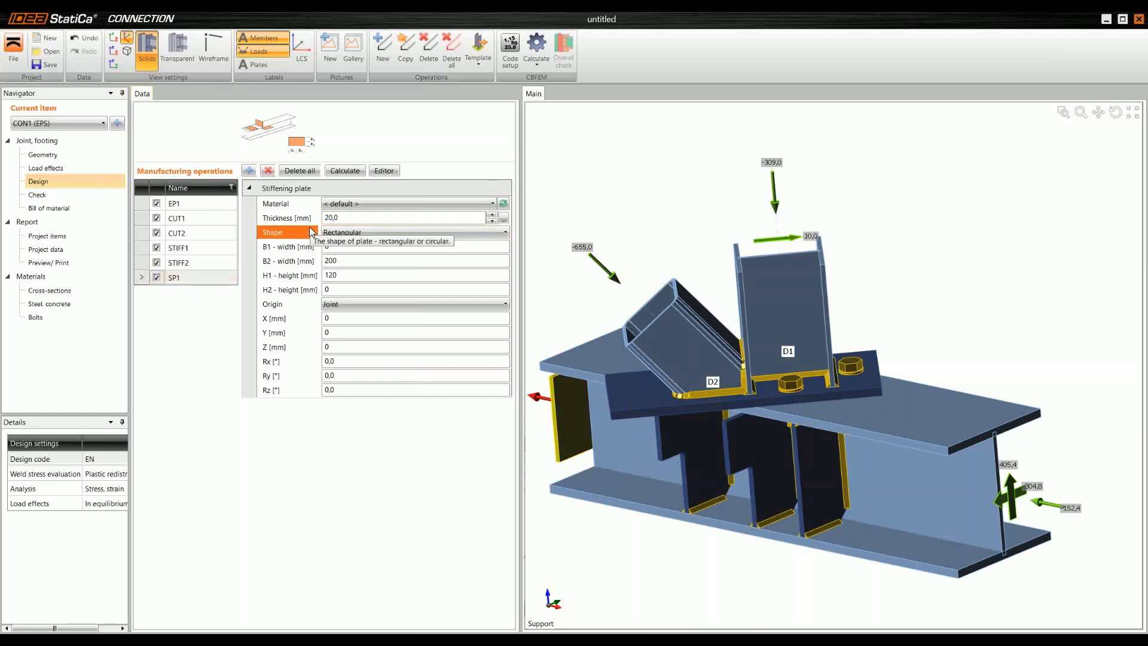
# Step: Size the stiffening plate with B1 160 mm, B2 200 mm, H1 0 mm and H2 200 mm
pyautogui.click(350, 245)
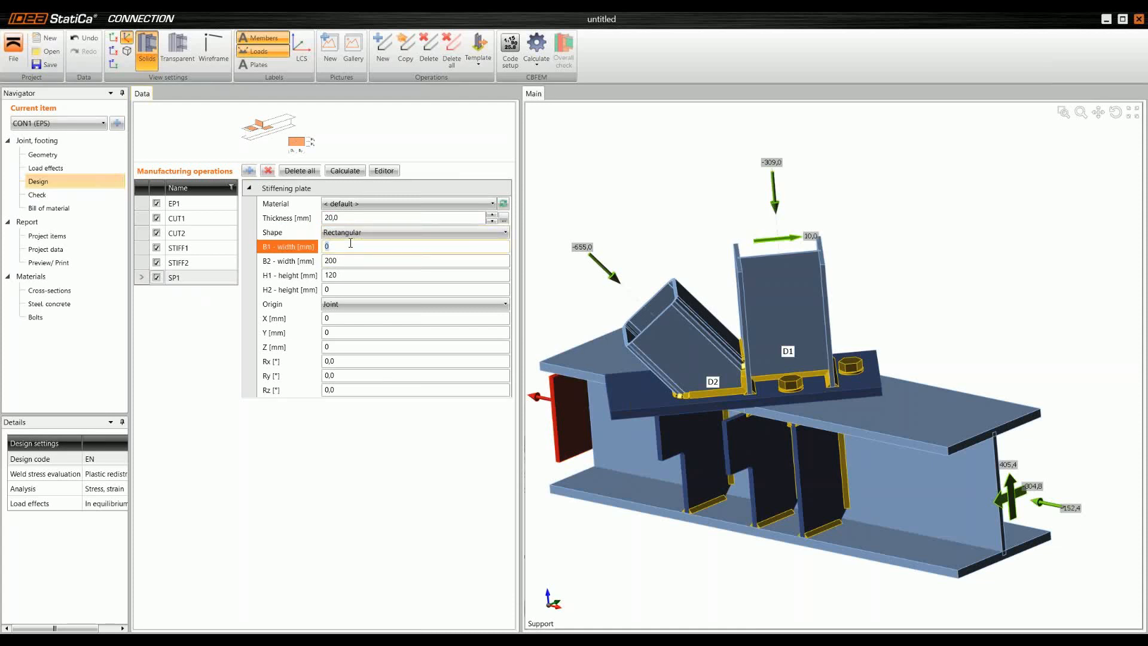
pyautogui.write('160')
pyautogui.press('Tab')
pyautogui.write('2')
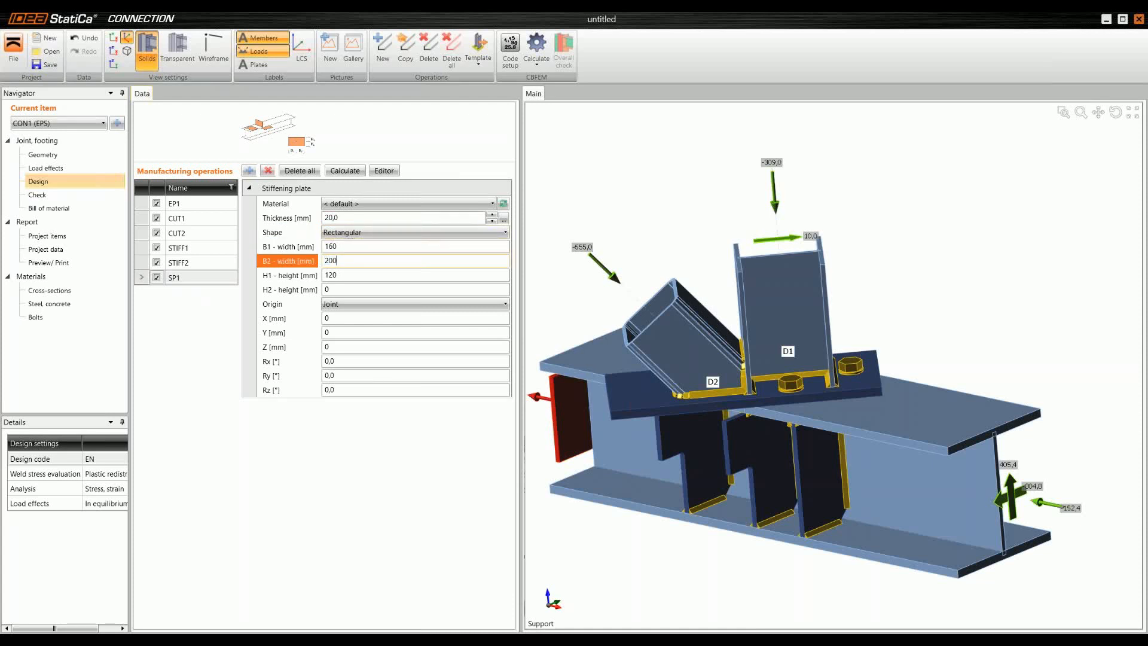
pyautogui.write('00')
pyautogui.press('Tab')
pyautogui.press('Tab')
pyautogui.write('200')
pyautogui.press('Tab')
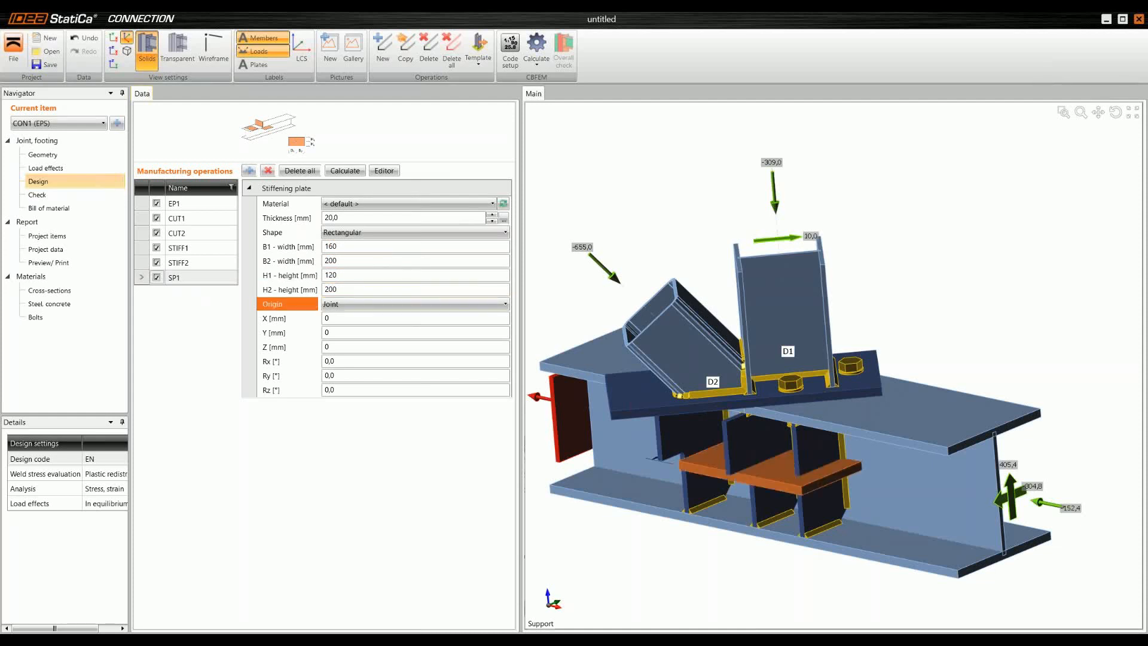
pyautogui.moveTo(346, 274); pyautogui.dragTo(292, 277)
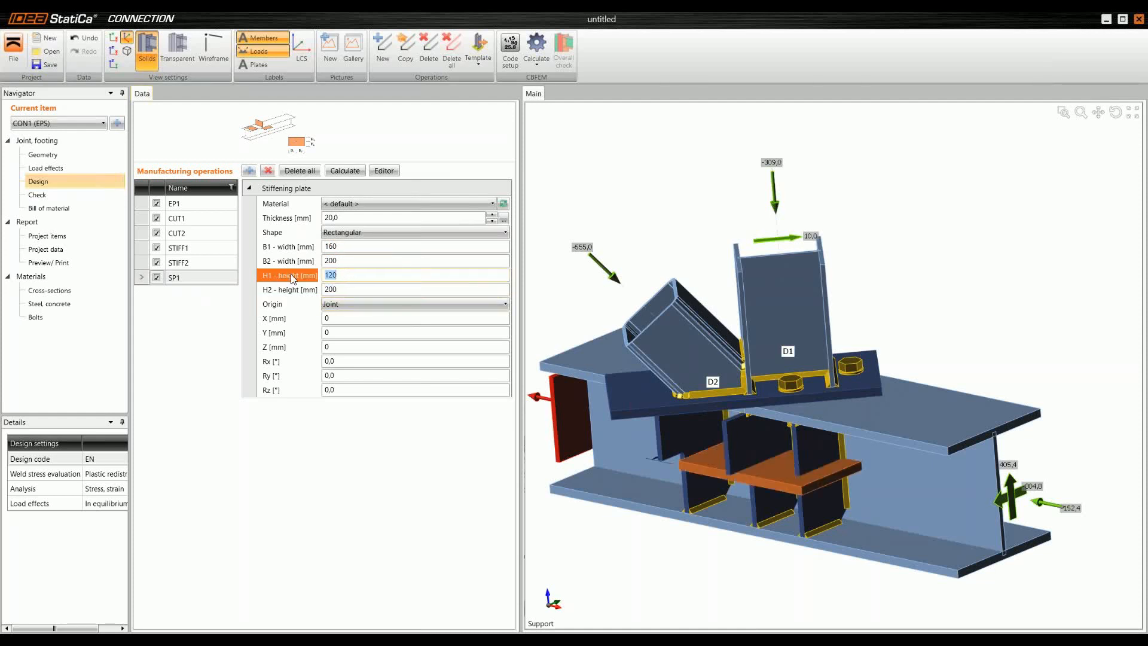
pyautogui.write('0')
pyautogui.press('Tab')
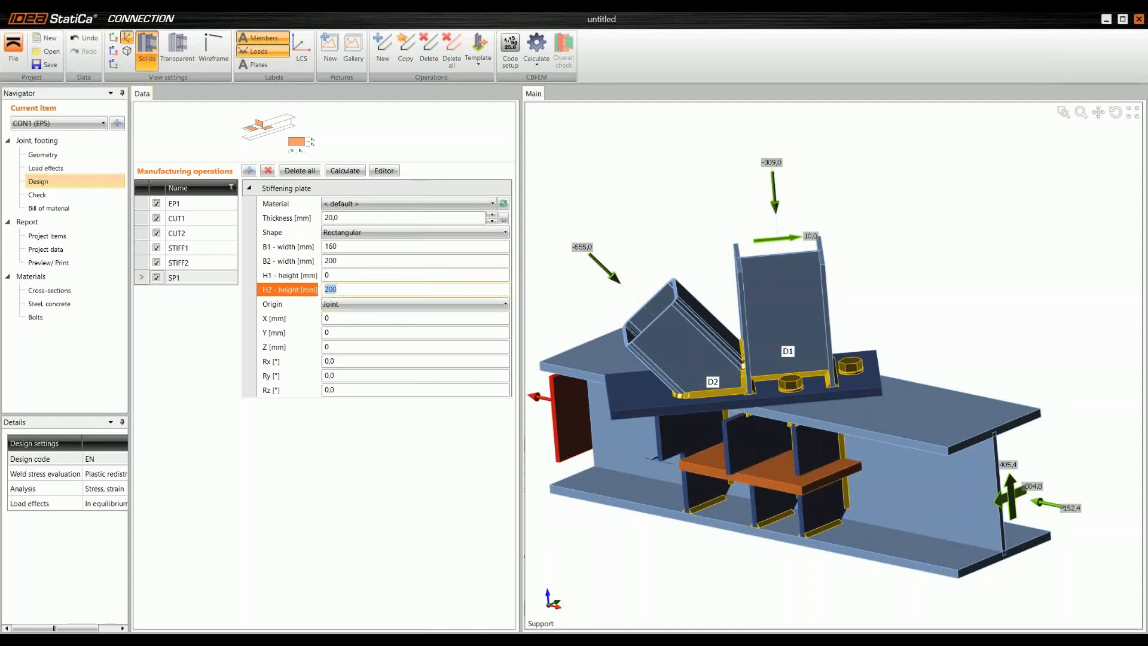
# Step: Position the stiffening plate relative to the joint at X -180 mm, Y -150 mm and Z 140 mm
pyautogui.click(349, 315)
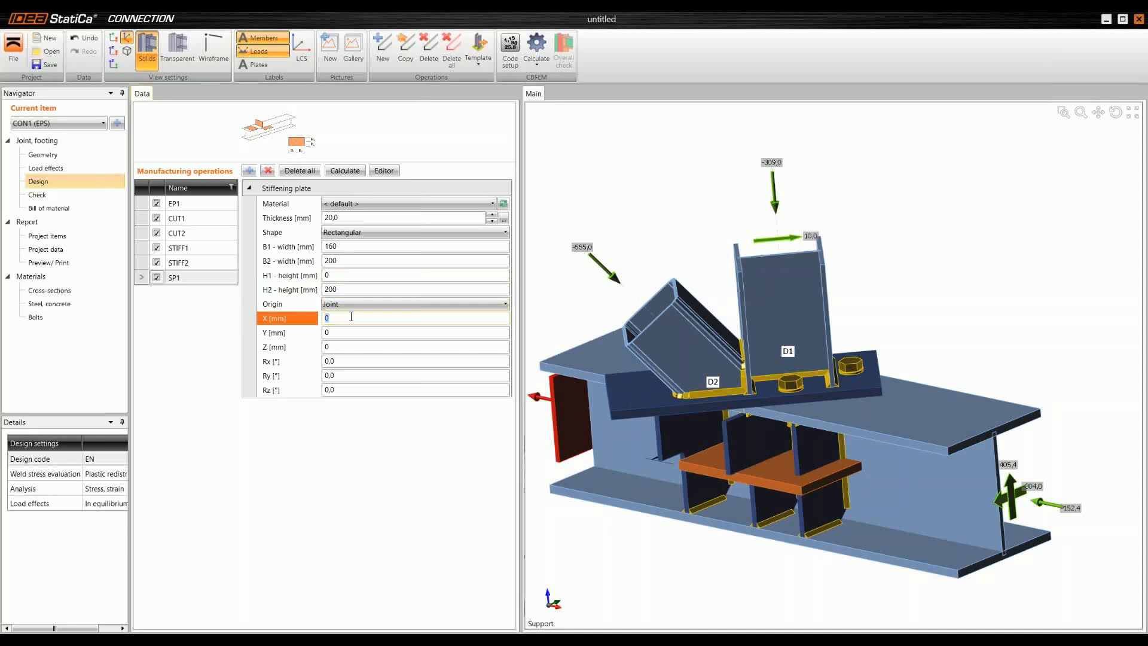
pyautogui.press('Tab')
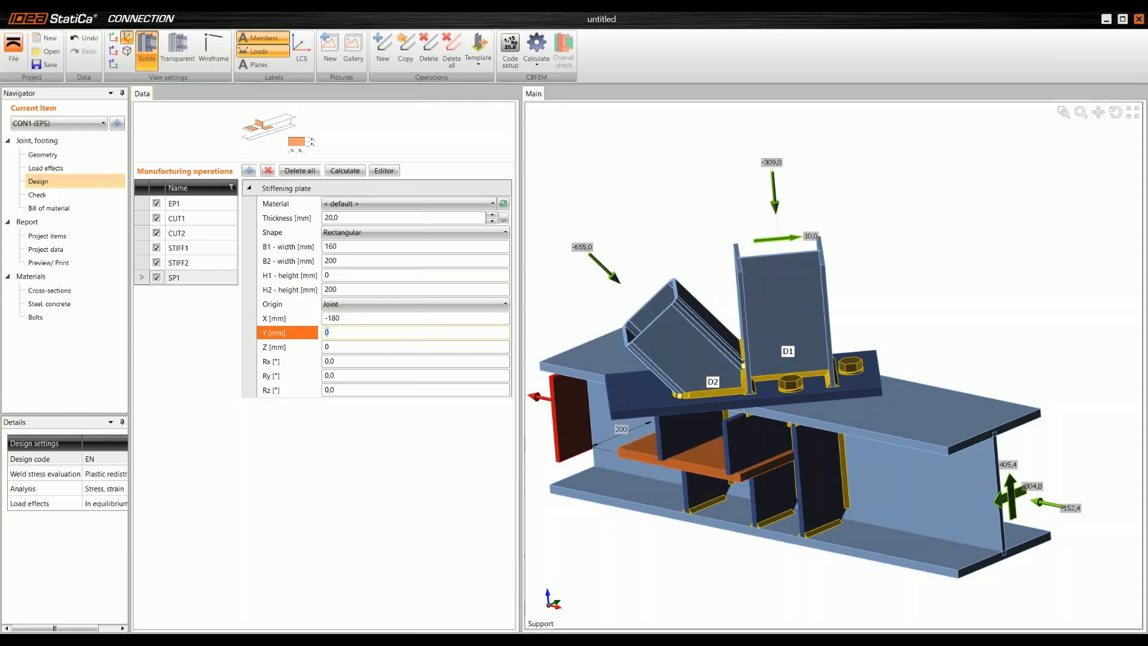
pyautogui.write('-150')
pyautogui.press('Tab')
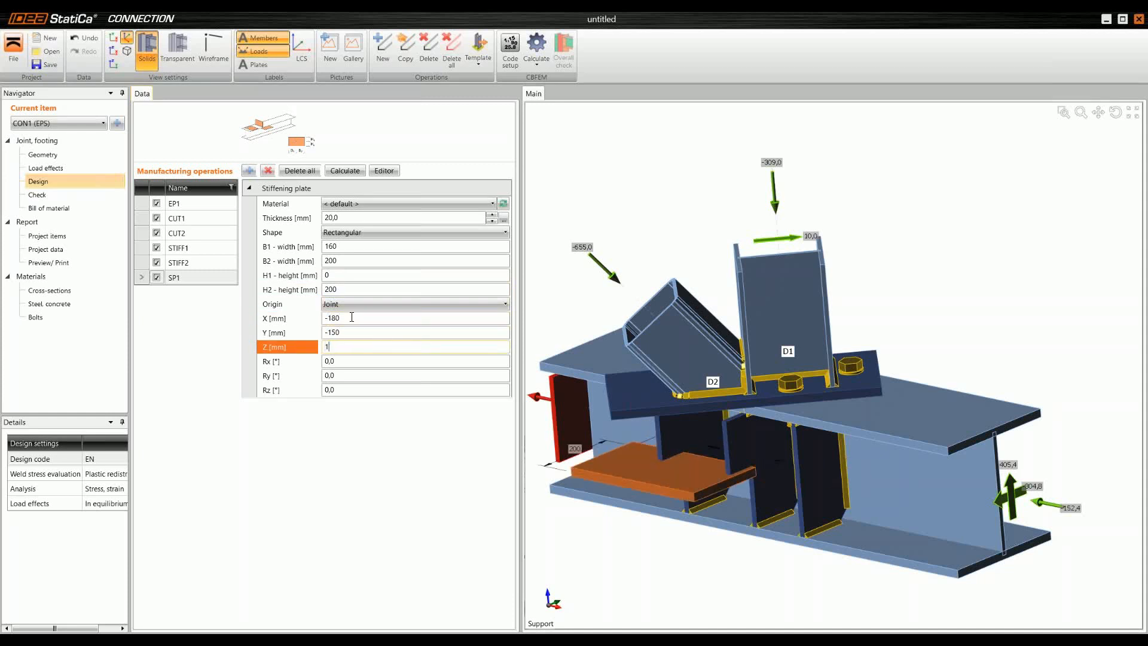
pyautogui.write('140')
pyautogui.press('Tab')
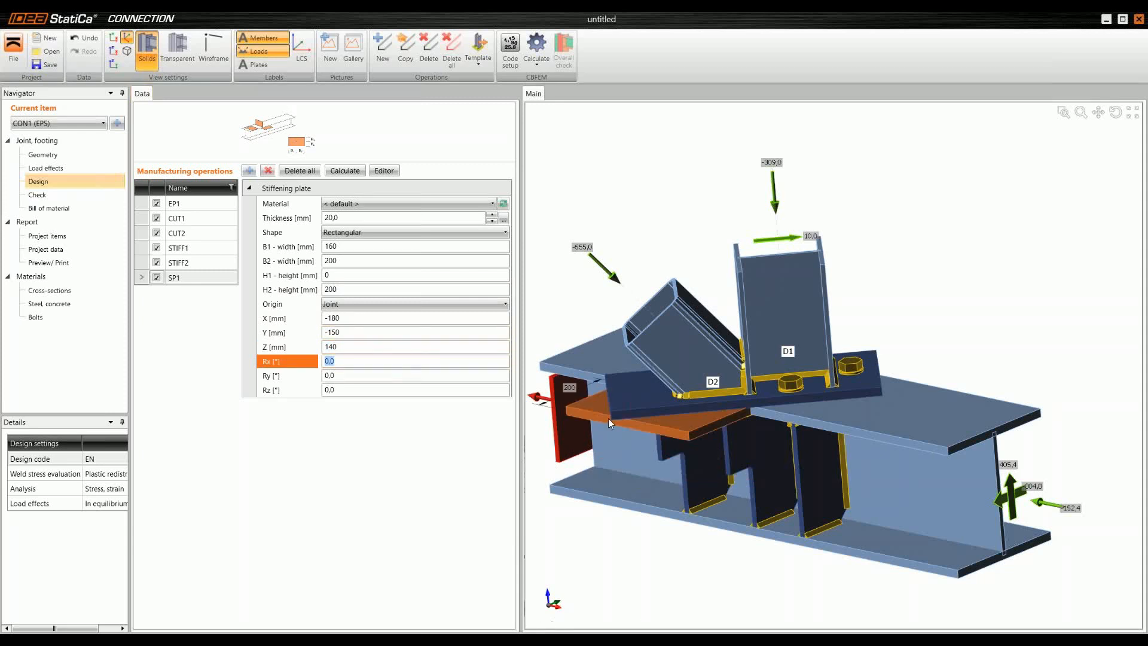
pyautogui.moveTo(660, 422); pyautogui.dragTo(641, 440, button='middle')
pyautogui.scroll(3, 651, 418)
pyautogui.scroll(-2, 645, 421)
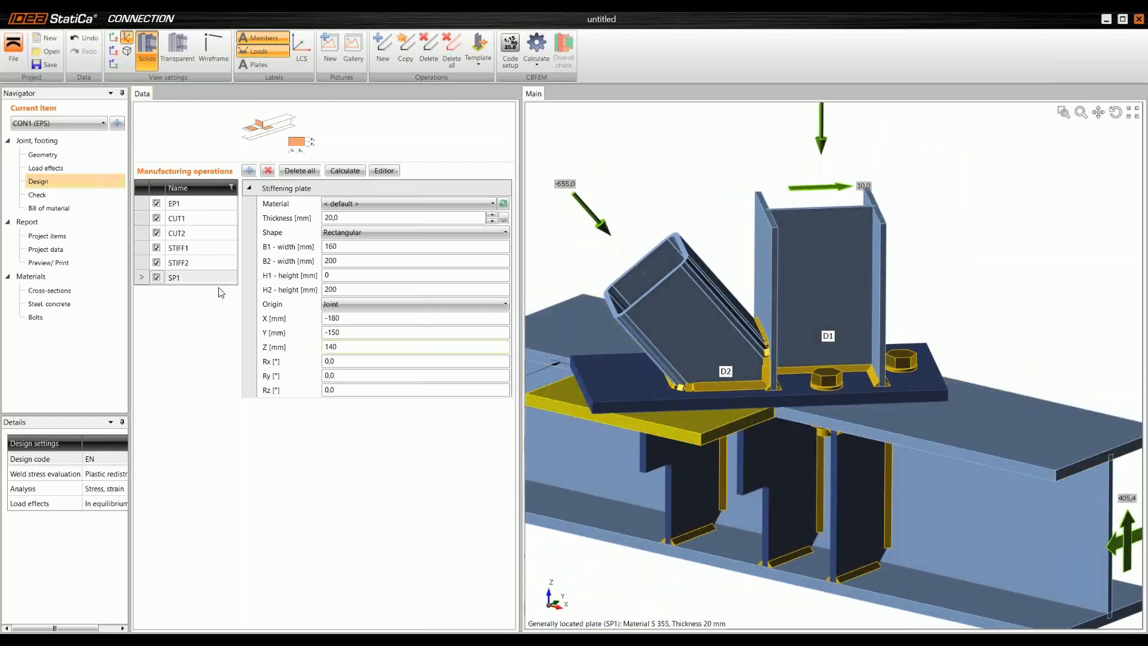
# Step: Add a weld or contact operation and define its first plate as Top flange 1 of member CH, using edge type Plate of member
pyautogui.click(249, 170)
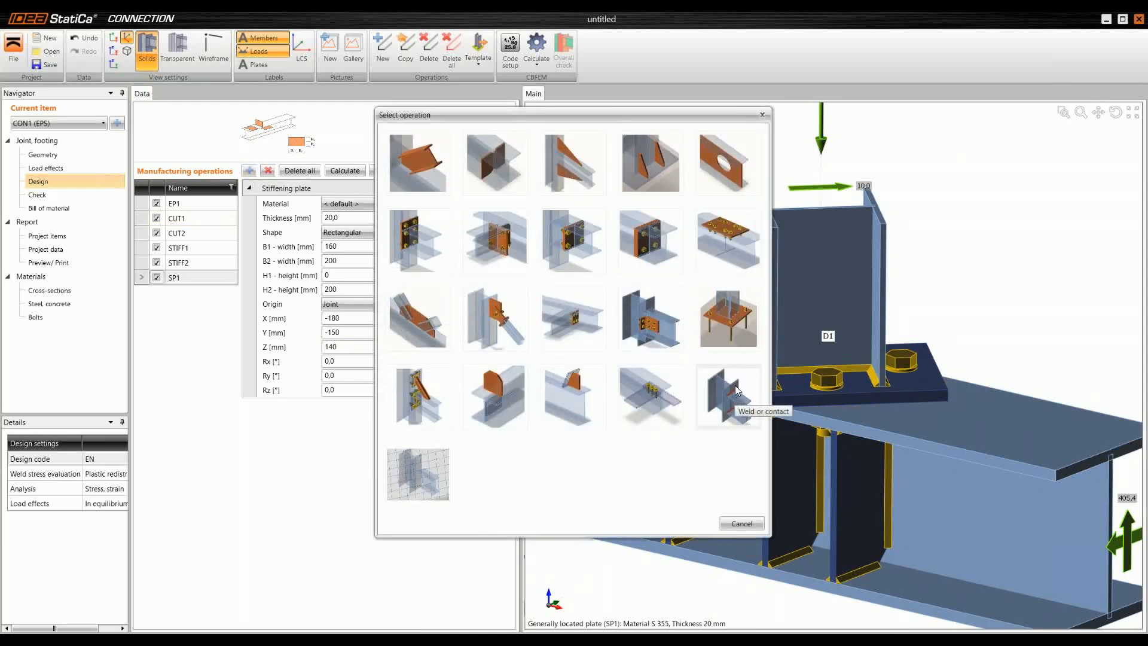
pyautogui.click(734, 385)
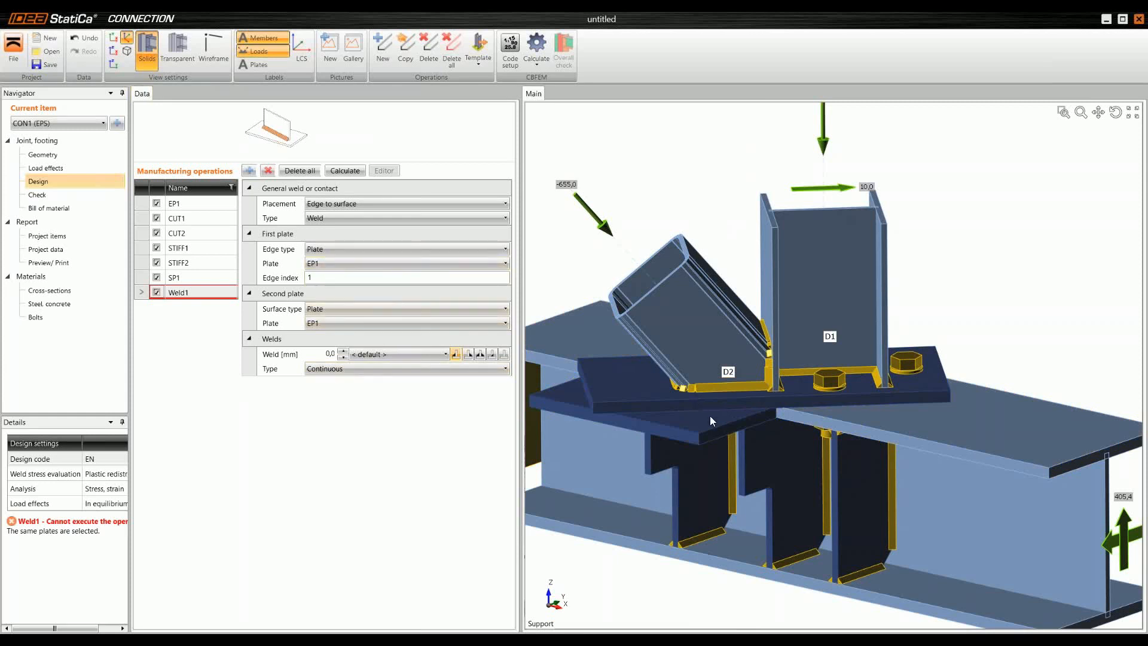
pyautogui.click(338, 263)
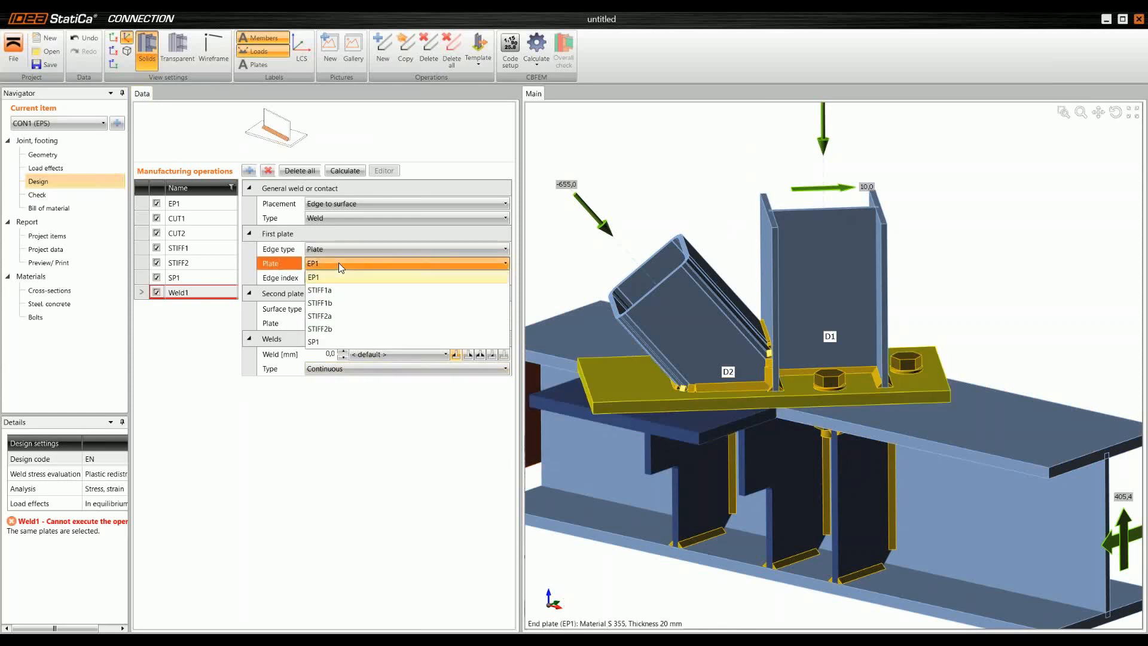
pyautogui.click(352, 249)
pyautogui.click(354, 249)
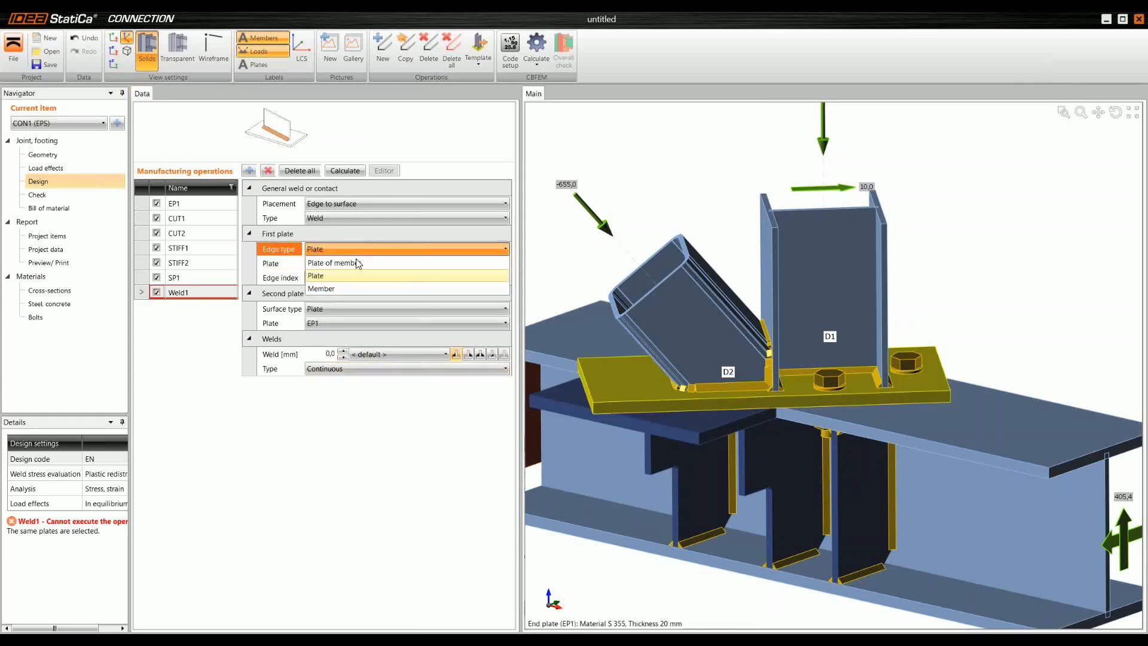
pyautogui.click(335, 263)
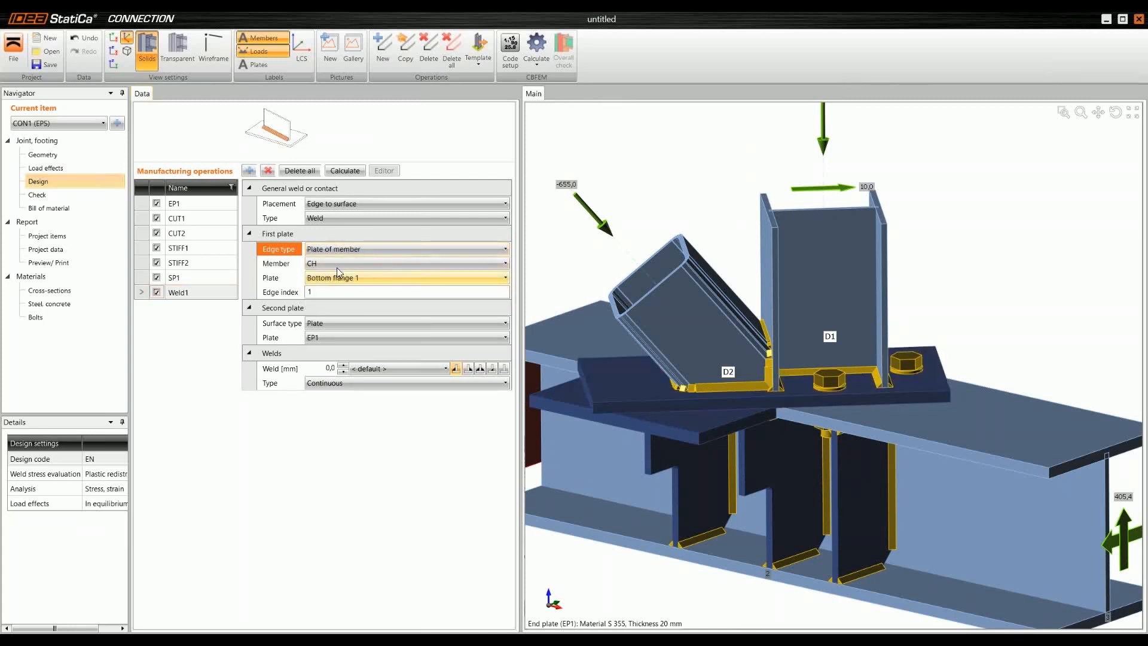
pyautogui.click(350, 276)
pyautogui.click(345, 306)
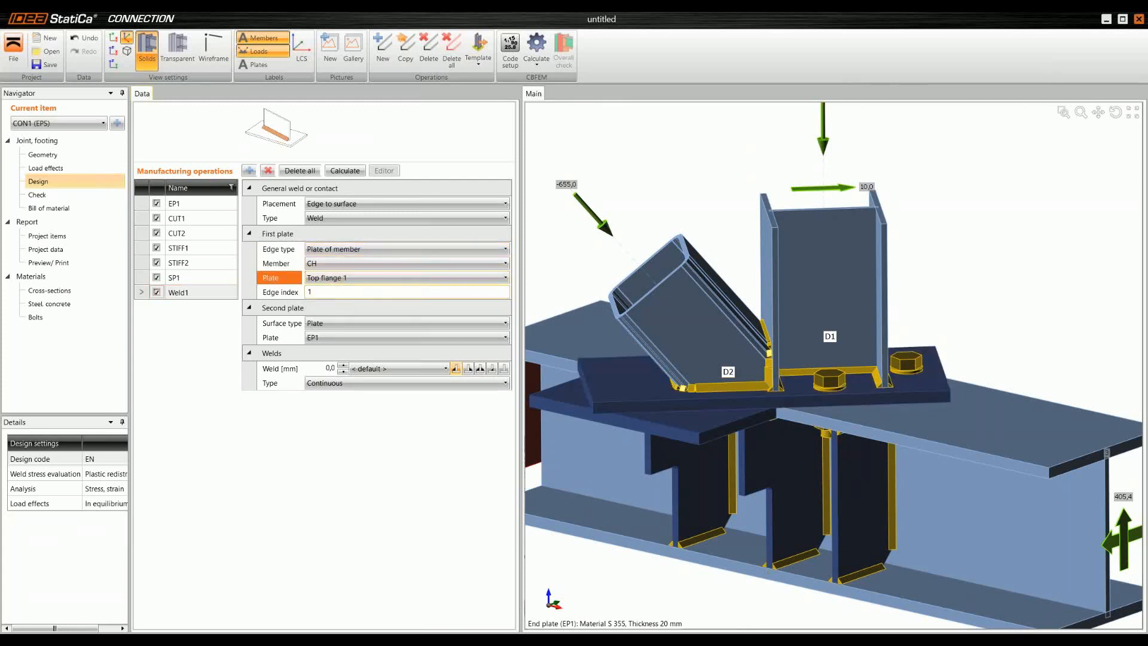
# Step: Inspect the edge index numbers on the chord's top flange, switching the model display to transparent
pyautogui.click(326, 293)
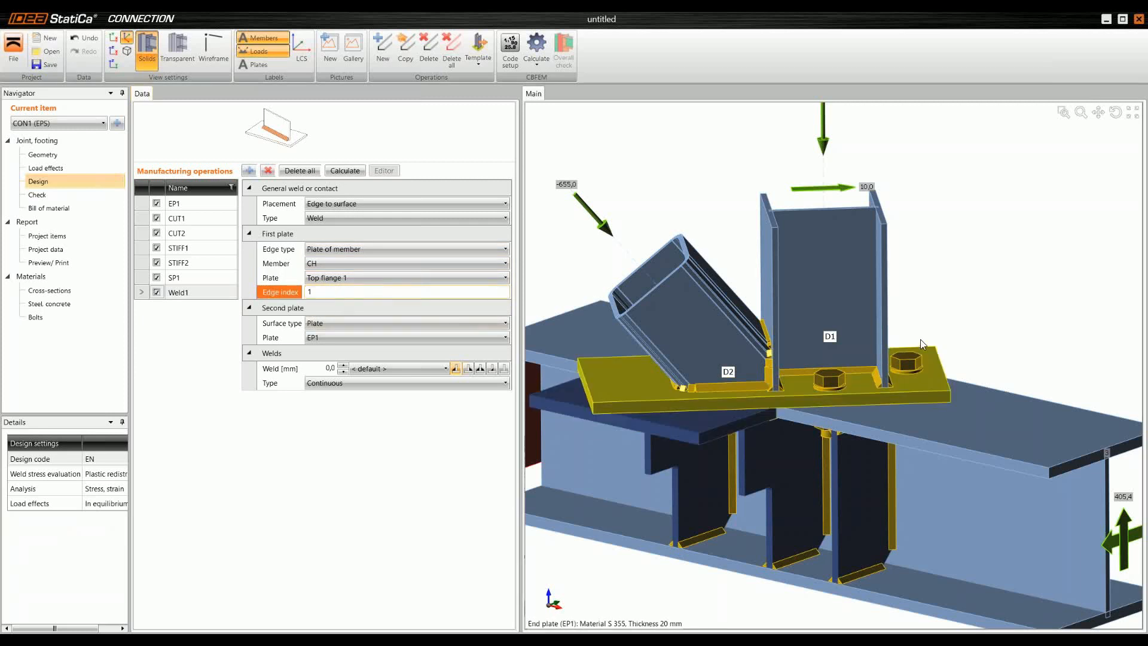
pyautogui.scroll(5, 1016, 385)
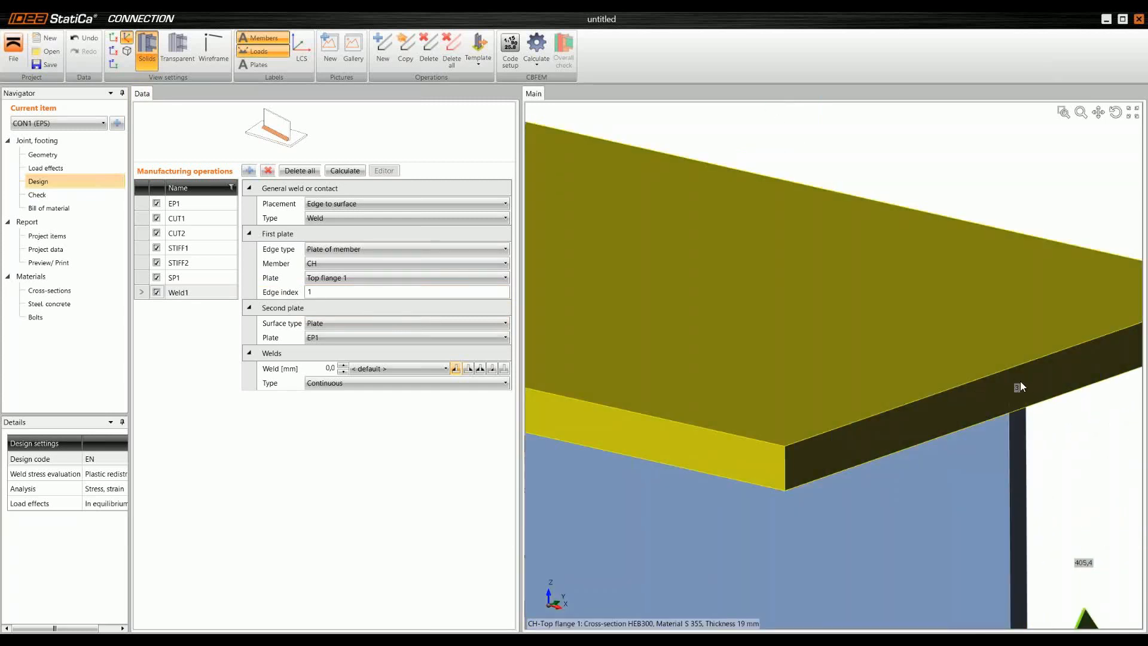
pyautogui.scroll(-3, 1016, 387)
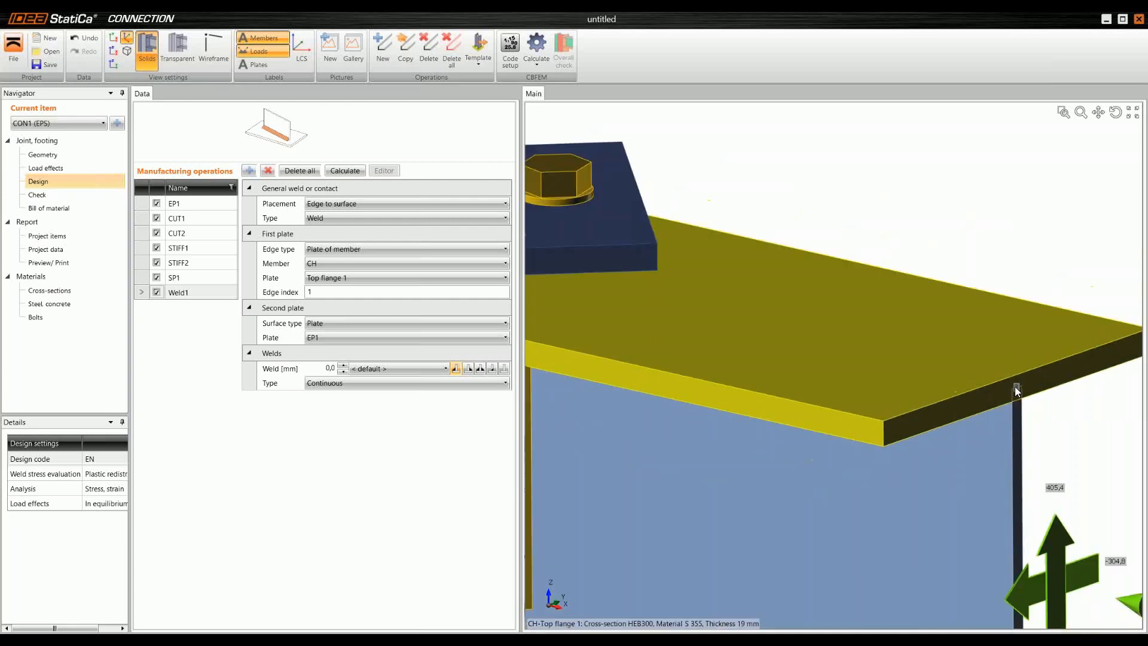
pyautogui.scroll(-3, 1015, 388)
pyautogui.moveTo(790, 361); pyautogui.dragTo(819, 345, button='middle')
pyautogui.scroll(-1, 819, 356)
pyautogui.scroll(1, 837, 354)
pyautogui.scroll(-1, 837, 354)
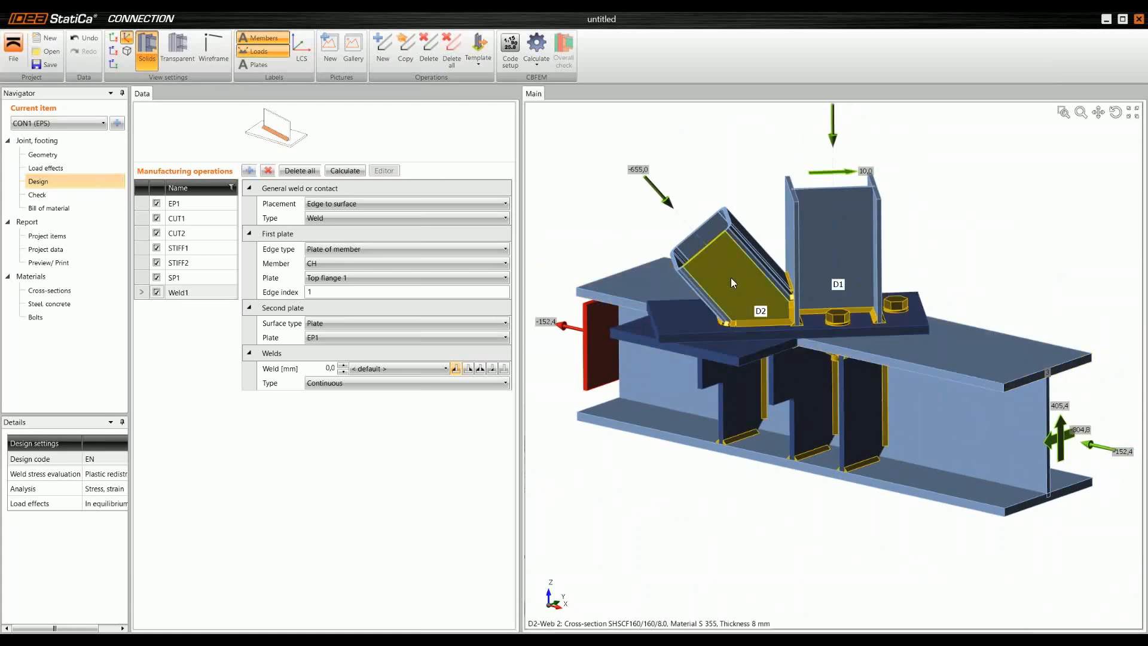
pyautogui.click(177, 47)
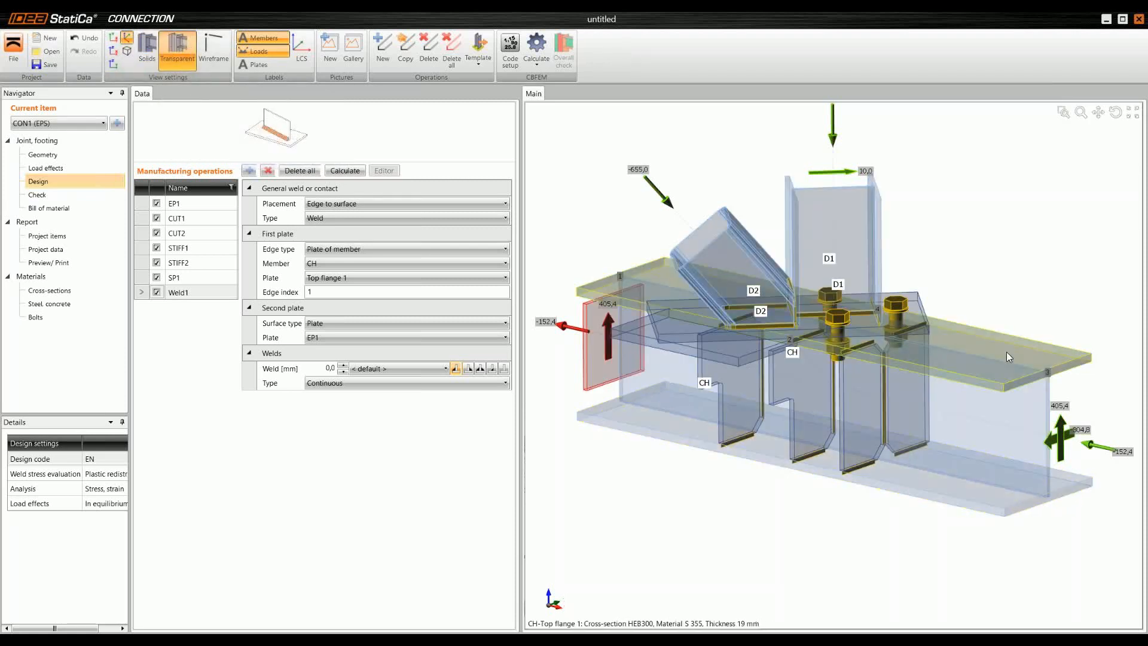
pyautogui.scroll(2, 1047, 374)
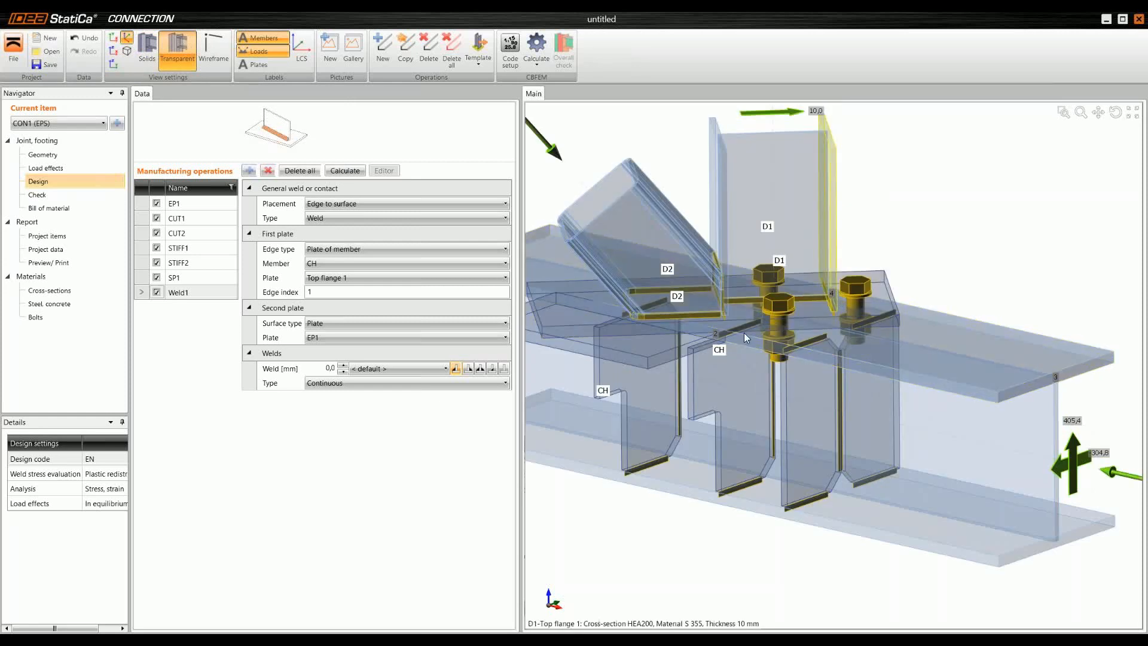
pyautogui.moveTo(705, 333); pyautogui.dragTo(779, 351, button='middle')
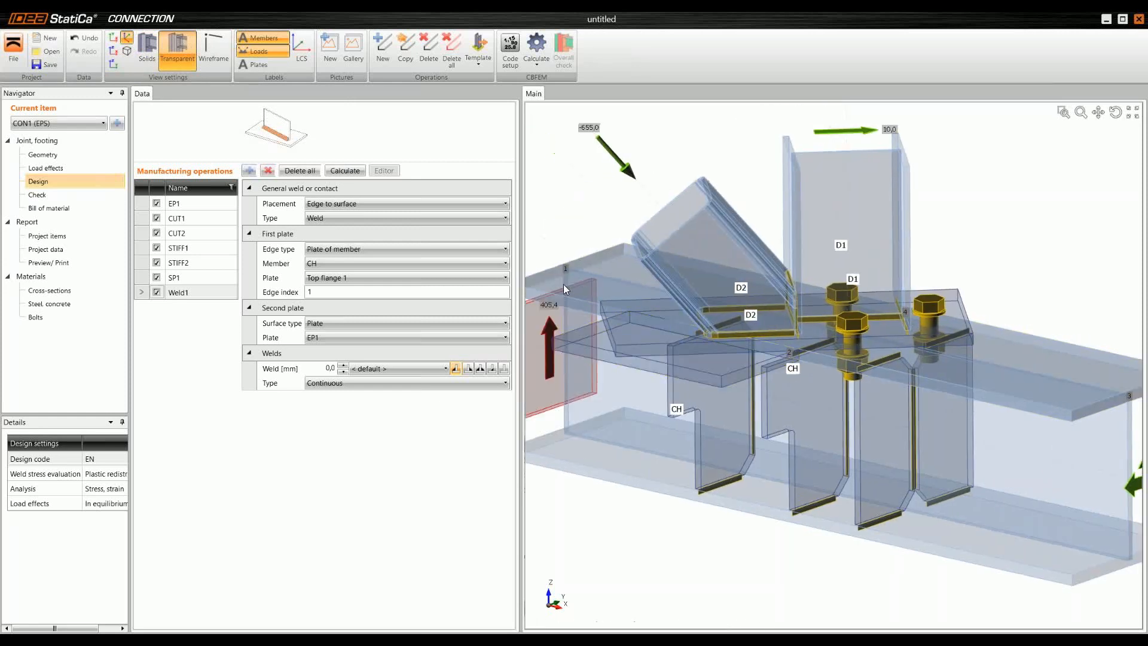
# Step: Set the weld's edge index on the chord's top flange to 2 and choose SP1 as the second plate
pyautogui.scroll(-2, 567, 271)
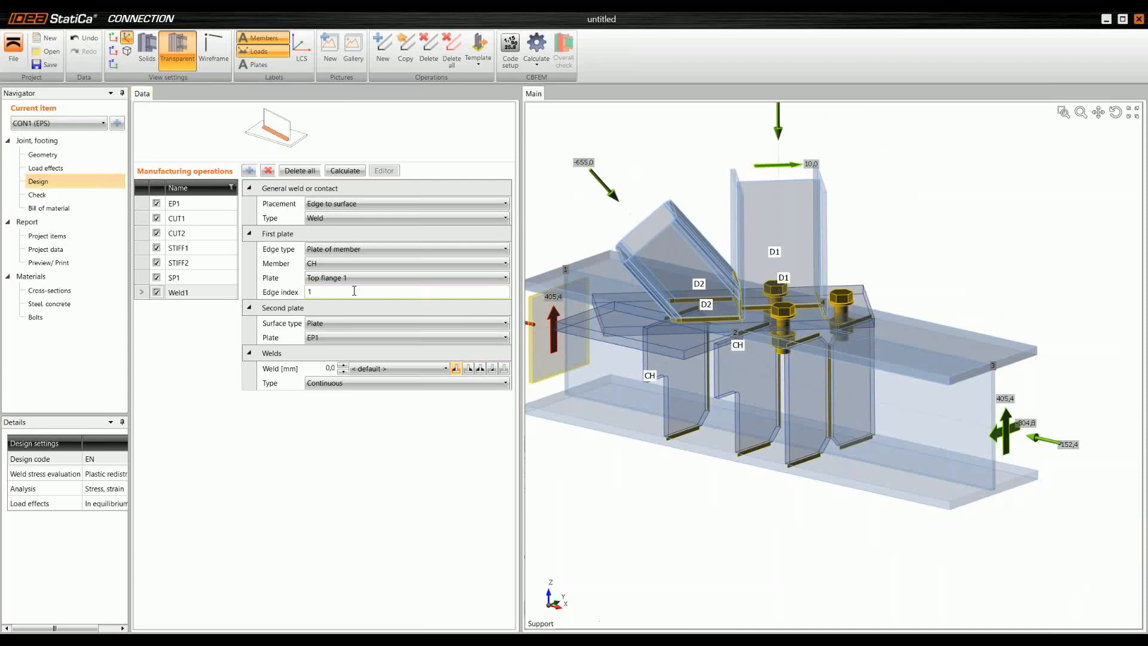
pyautogui.click(276, 292)
pyautogui.write('2')
pyautogui.press('Tab')
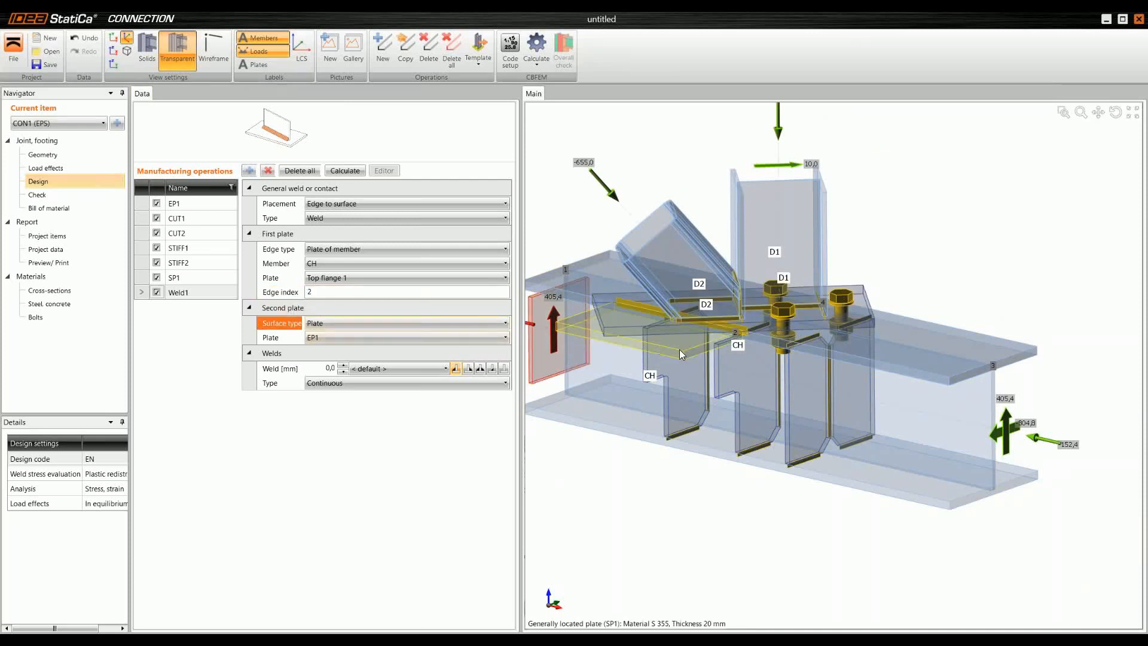
pyautogui.click(369, 340)
pyautogui.click(369, 340)
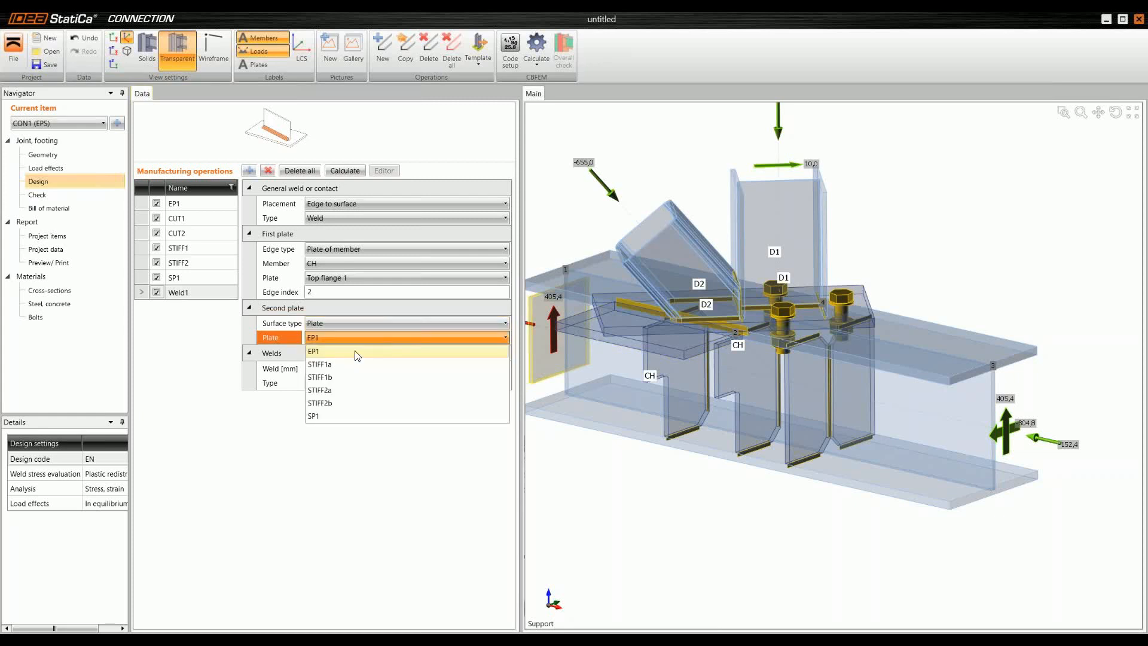
pyautogui.click(353, 417)
# Step: Make the weld between the chord's top flange and plate SP1 a butt weld, with the model displayed as solids
pyautogui.click(146, 48)
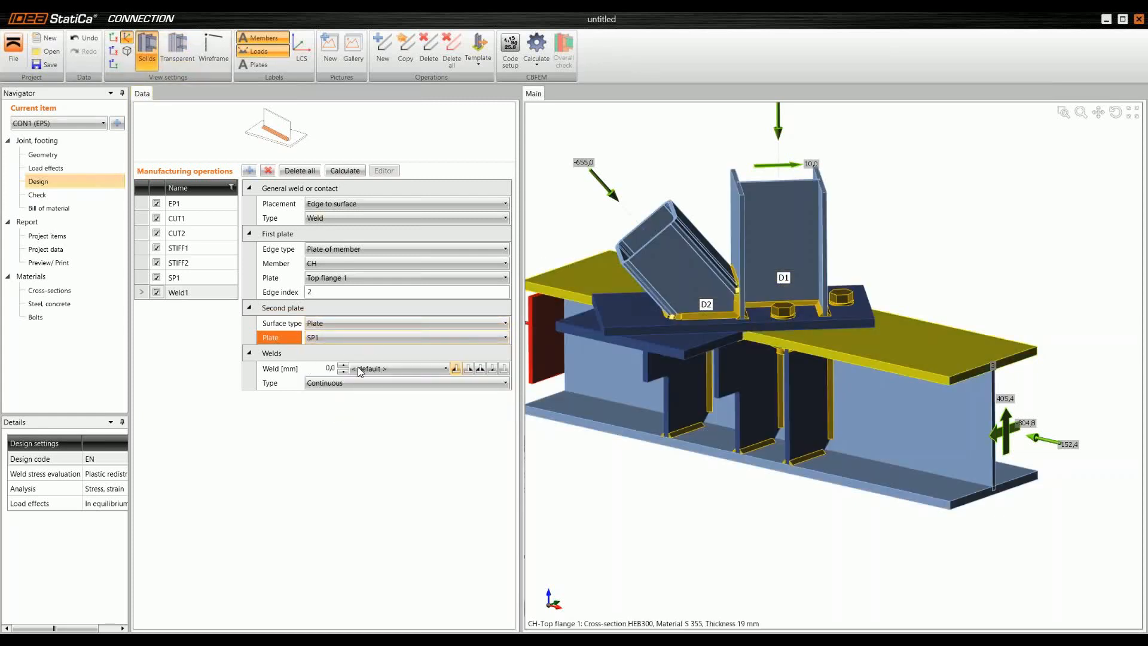
pyautogui.click(492, 368)
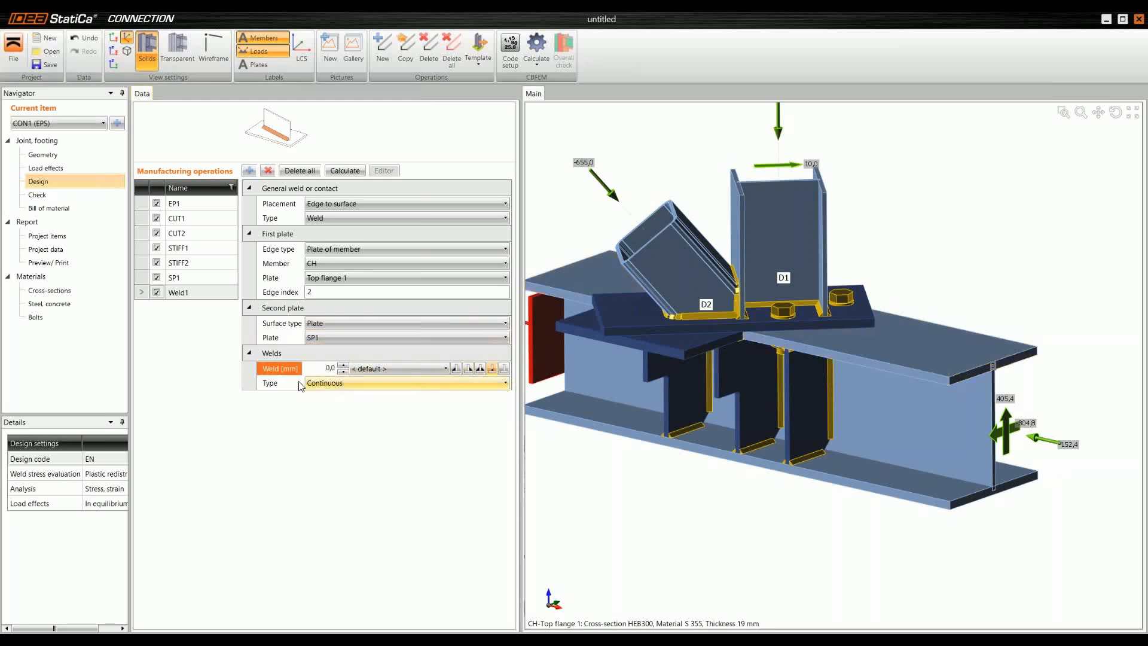
pyautogui.keyDown('ctrl'); pyautogui.moveTo(660, 400); pyautogui.dragTo(687, 329, button='middle'); pyautogui.keyUp('ctrl')
pyautogui.scroll(3, 719, 353)
pyautogui.moveTo(717, 412)
pyautogui.keyDown('ctrl'); pyautogui.mouseDown(button='middle')
pyautogui.moveTo(714, 385)
pyautogui.moveTo(730, 413)
pyautogui.mouseUp(button='middle'); pyautogui.keyUp('ctrl')
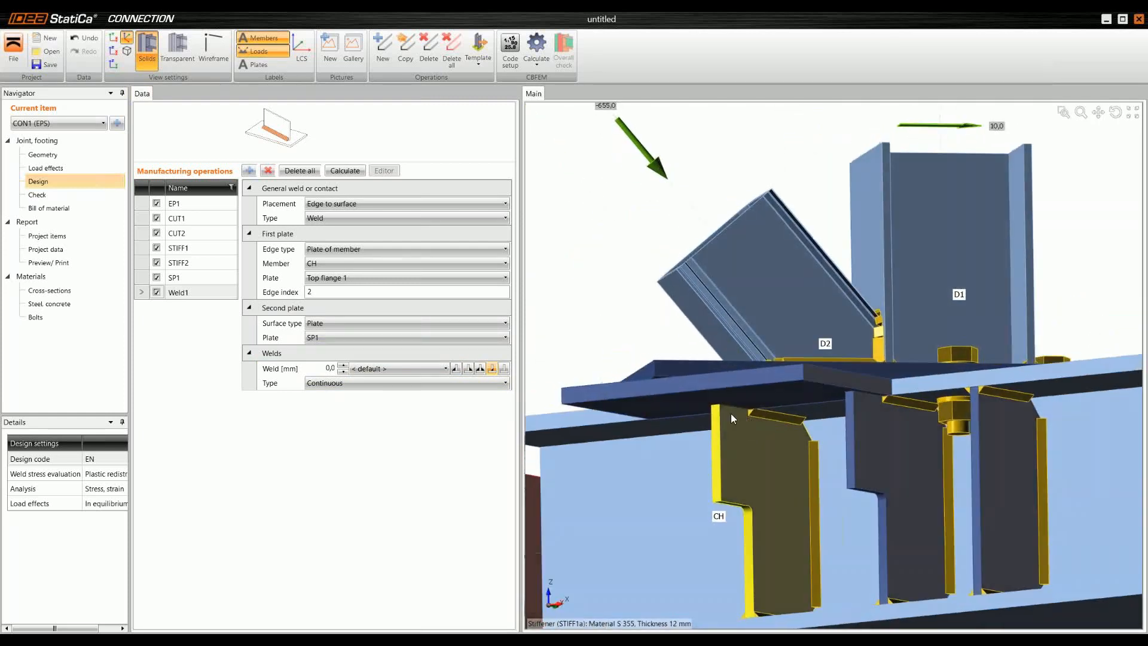
# Step: Examine the weld between the flange and SP1 in transparent display, comparing no weld with the butt weld, and return to solid display
pyautogui.click(178, 51)
pyautogui.scroll(4, 780, 410)
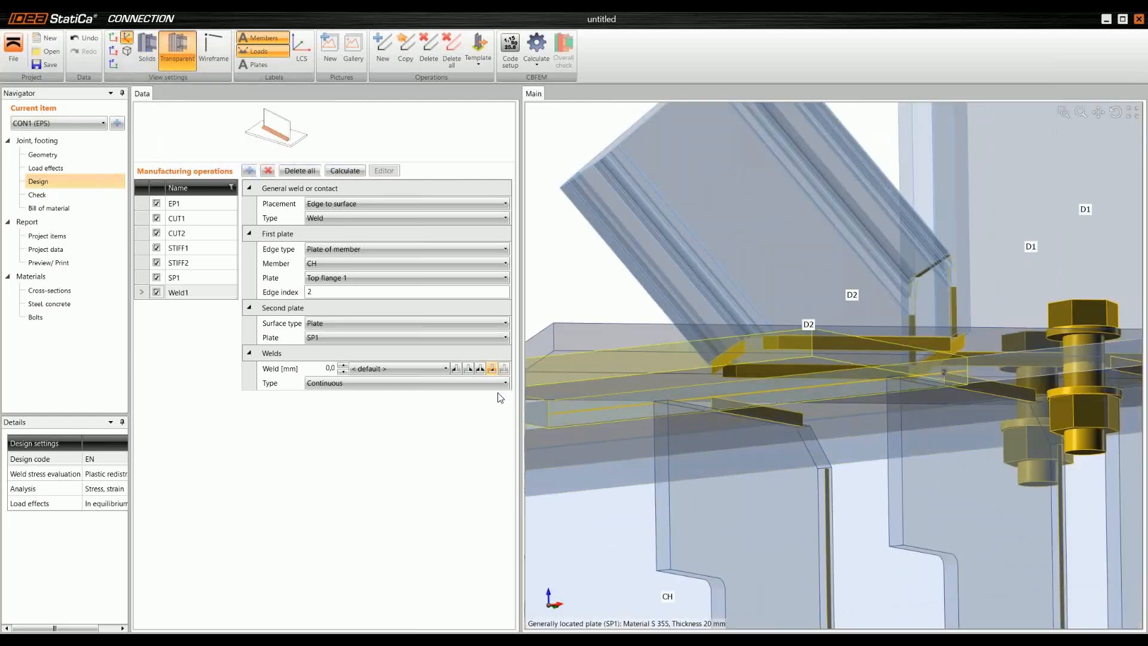
pyautogui.click(503, 368)
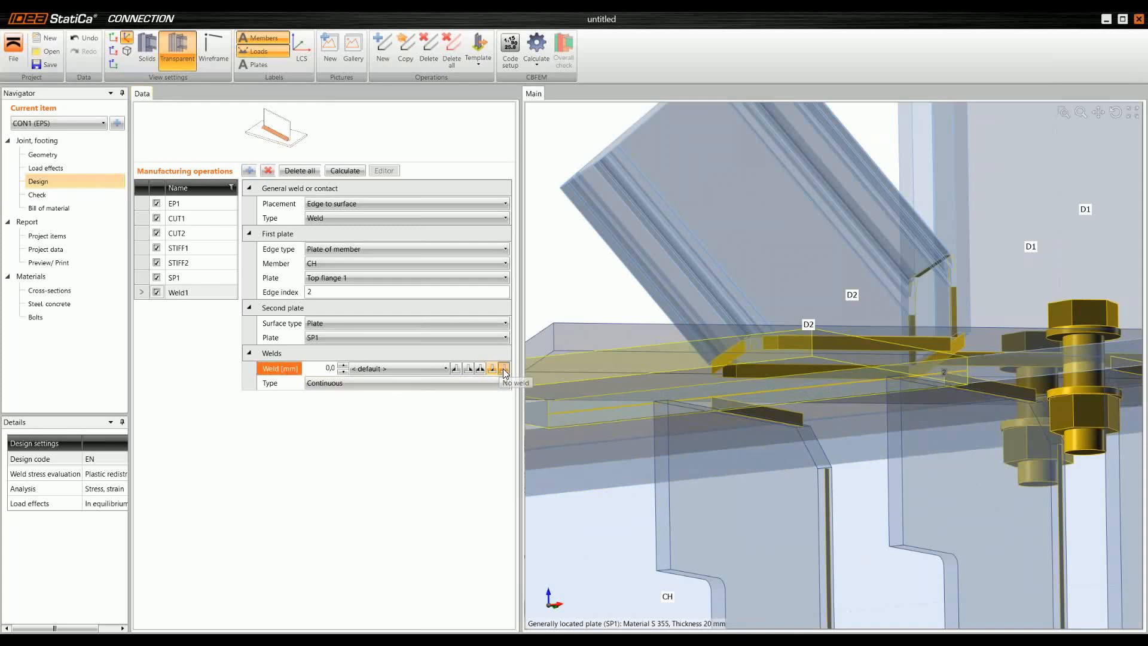
pyautogui.click(492, 369)
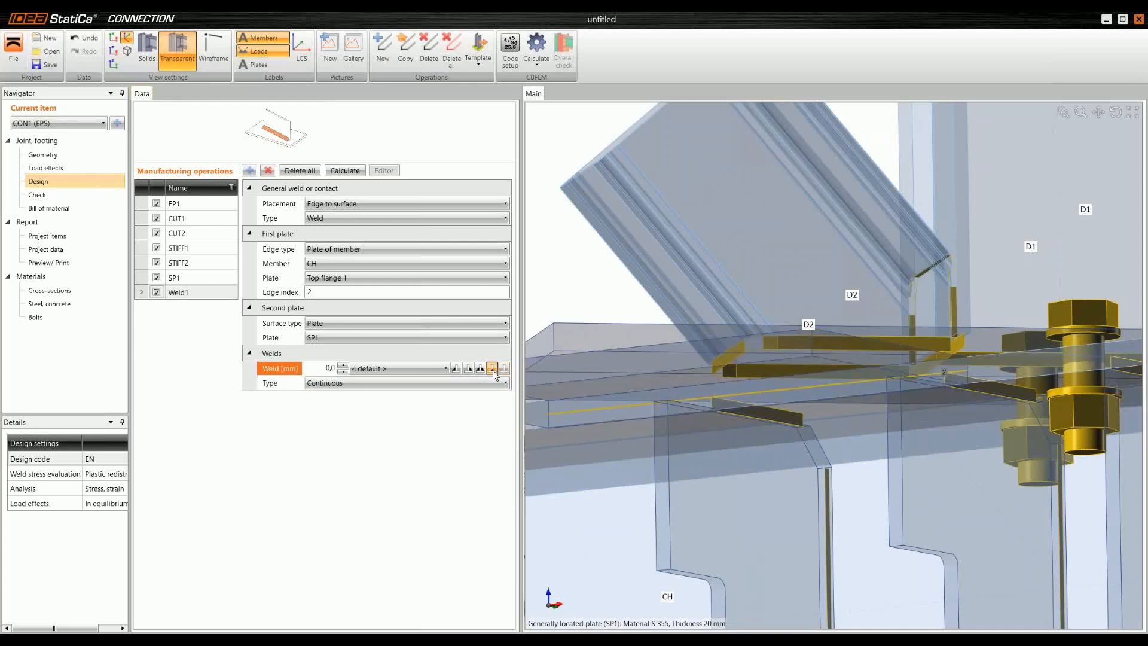
pyautogui.scroll(-5, 774, 371)
pyautogui.keyDown('ctrl'); pyautogui.moveTo(775, 372); pyautogui.dragTo(834, 331, button='middle'); pyautogui.keyUp('ctrl')
pyautogui.scroll(3, 834, 331)
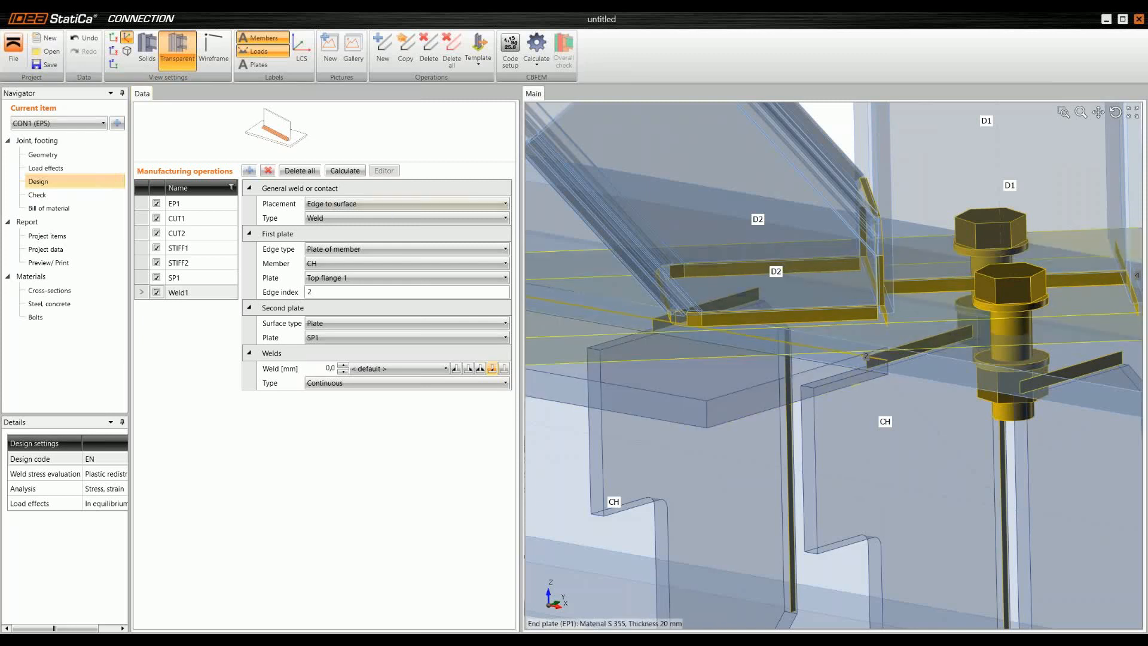
pyautogui.click(147, 48)
pyautogui.scroll(-10, 737, 349)
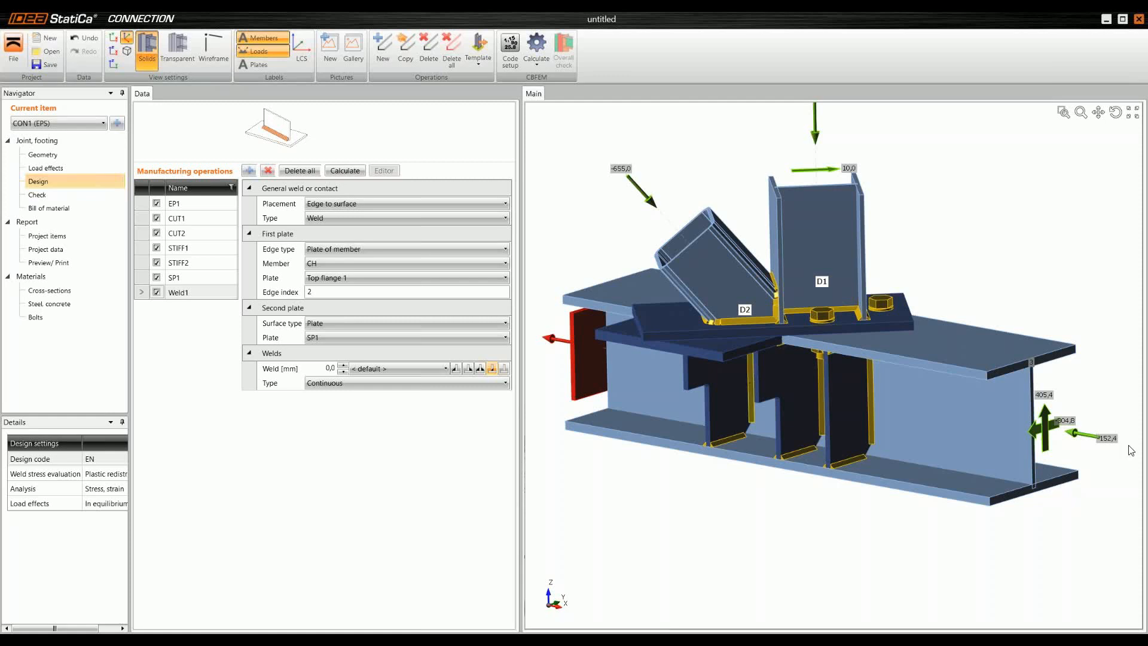
# Step: Add a bolt grid connecting plates EP1 and SP1, with rows at -330 mm and positions at 70; -70 mm
pyautogui.click(249, 170)
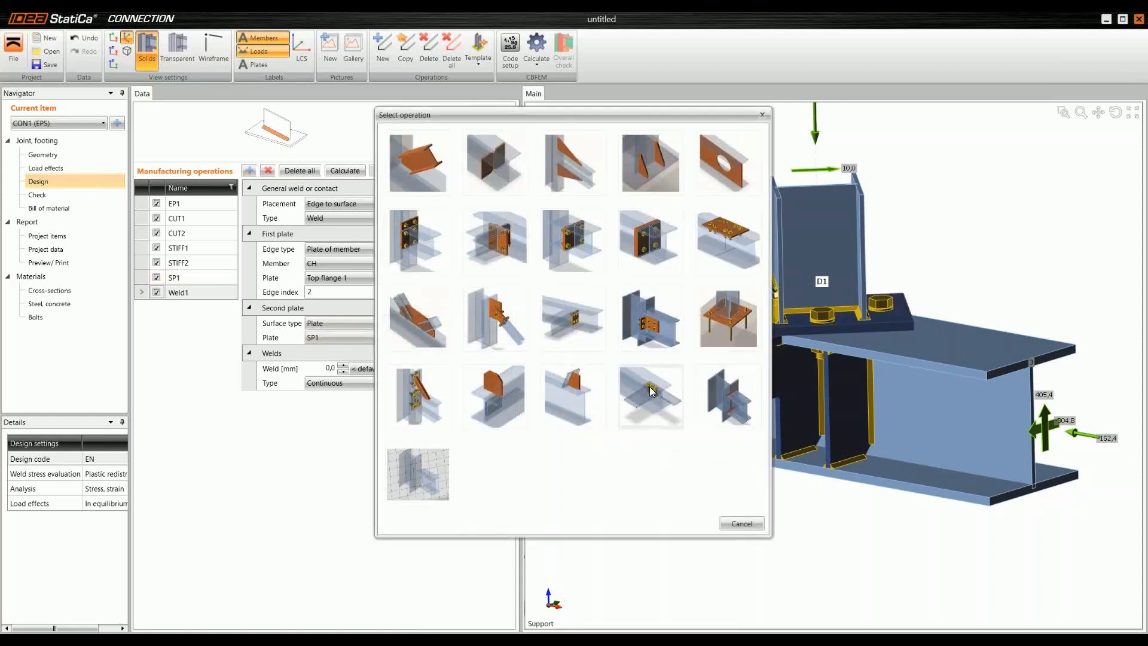
pyautogui.click(662, 393)
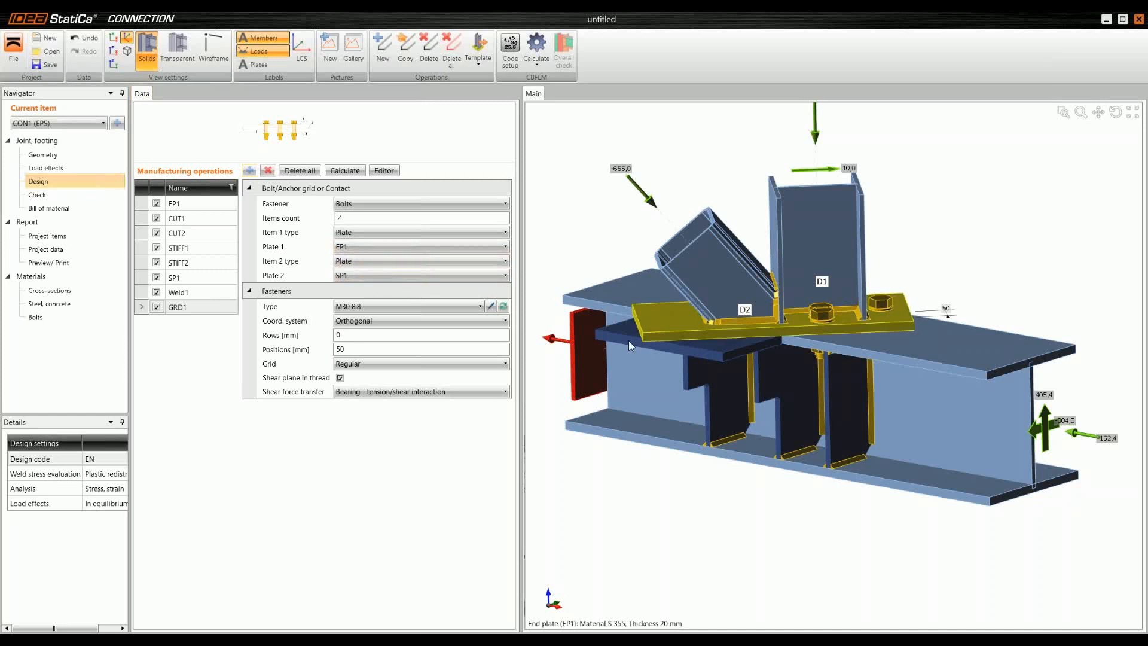
pyautogui.click(387, 336)
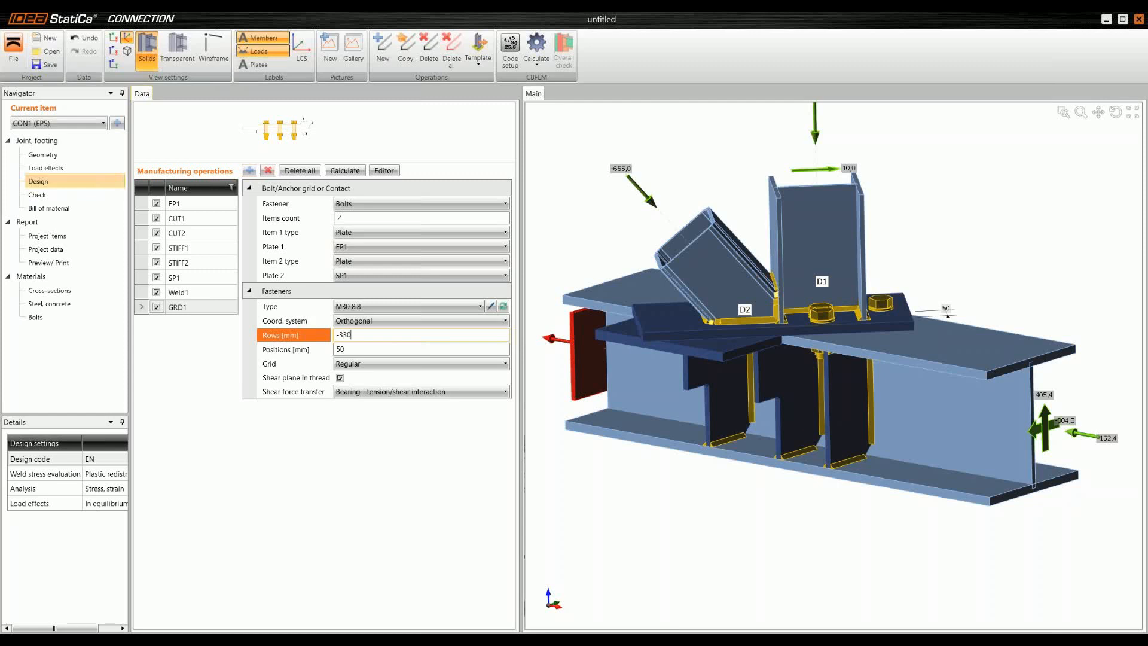
pyautogui.write('-330')
pyautogui.press('Tab')
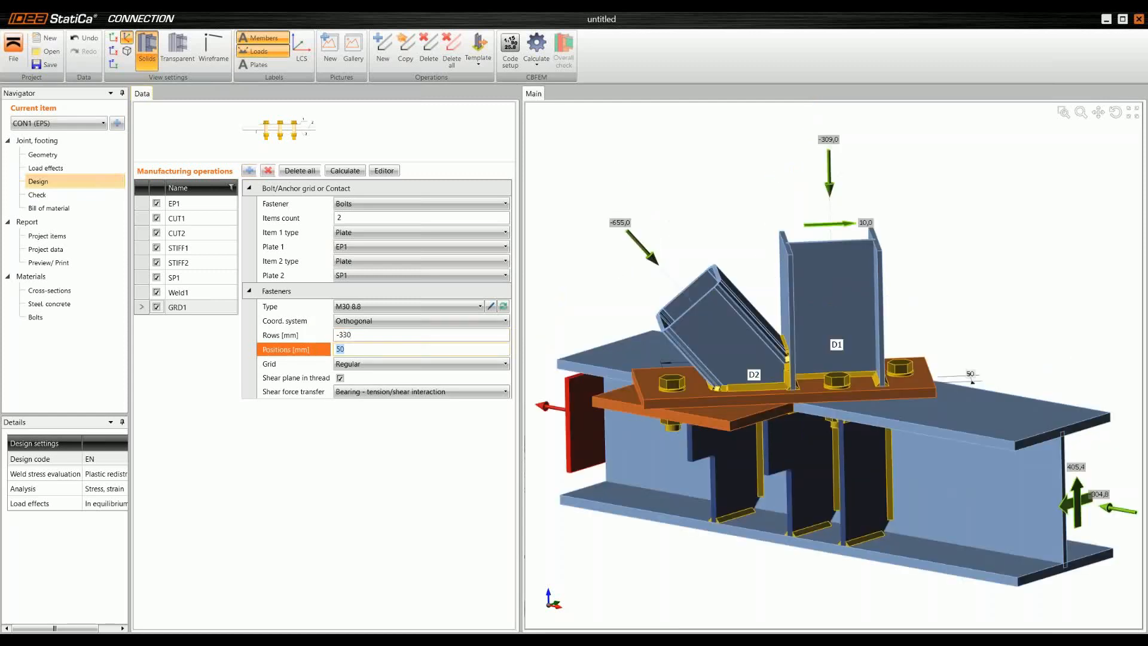
pyautogui.write('70; -70')
pyautogui.press('Tab')
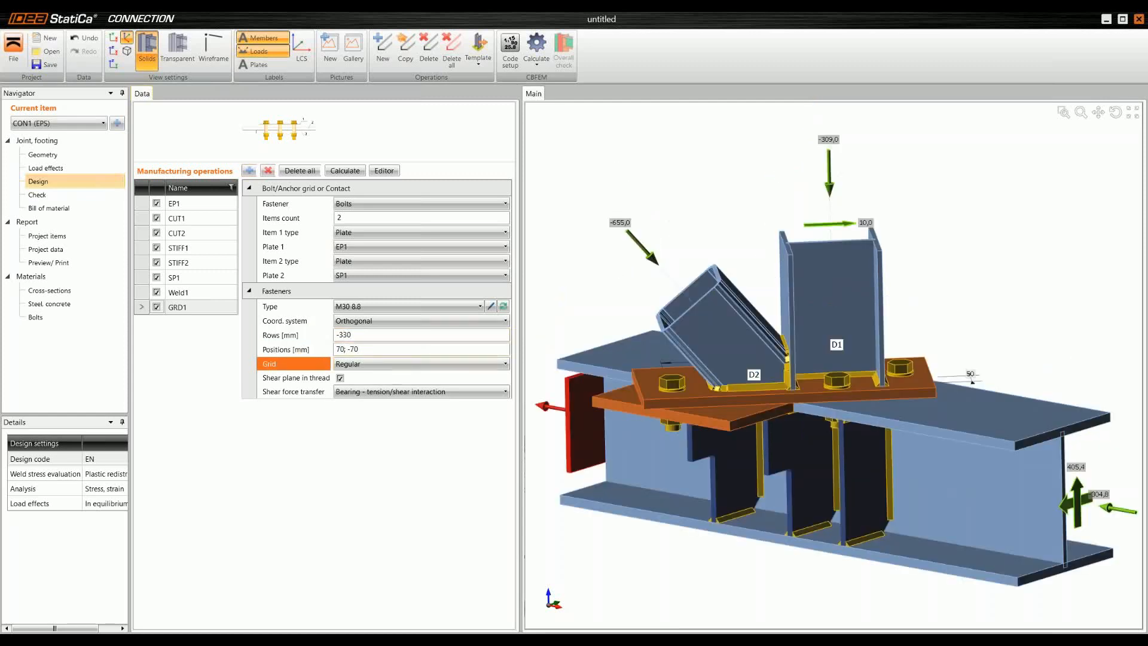
pyautogui.moveTo(687, 390); pyautogui.dragTo(750, 232, button='middle')
pyautogui.moveTo(747, 384); pyautogui.dragTo(722, 457, button='right')
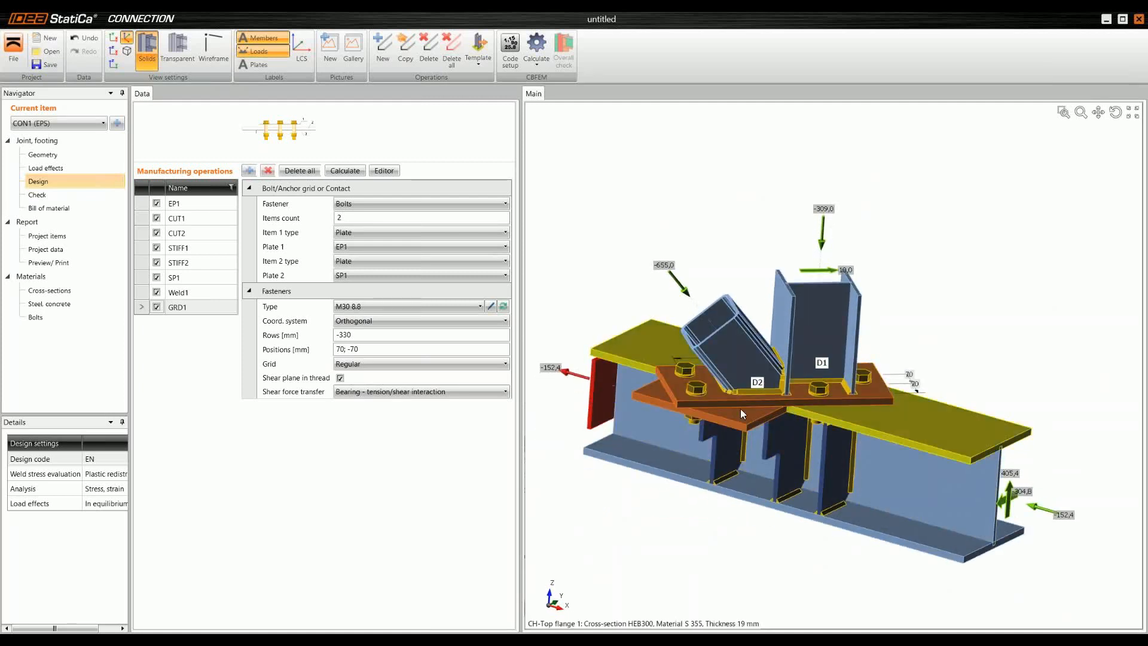
# Step: Add another weld or contact operation with stiffener plate STIFF1a as its first plate
pyautogui.scroll(4, 758, 418)
pyautogui.moveTo(777, 418); pyautogui.dragTo(688, 446, button='right')
pyautogui.scroll(4, 685, 463)
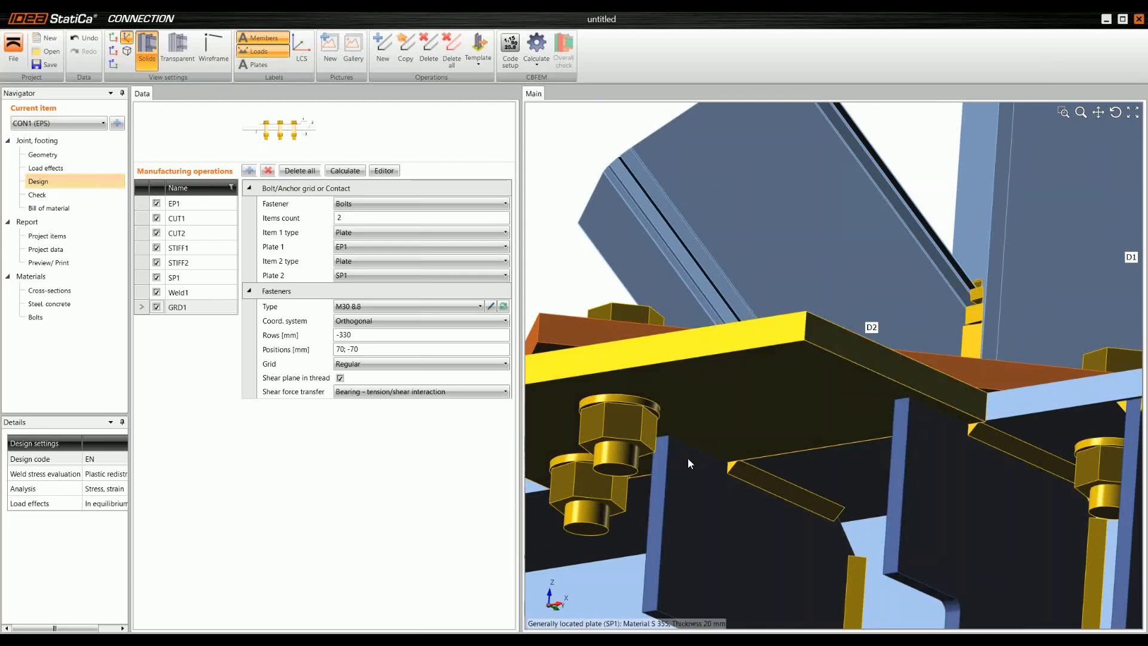
pyautogui.scroll(-5, 705, 445)
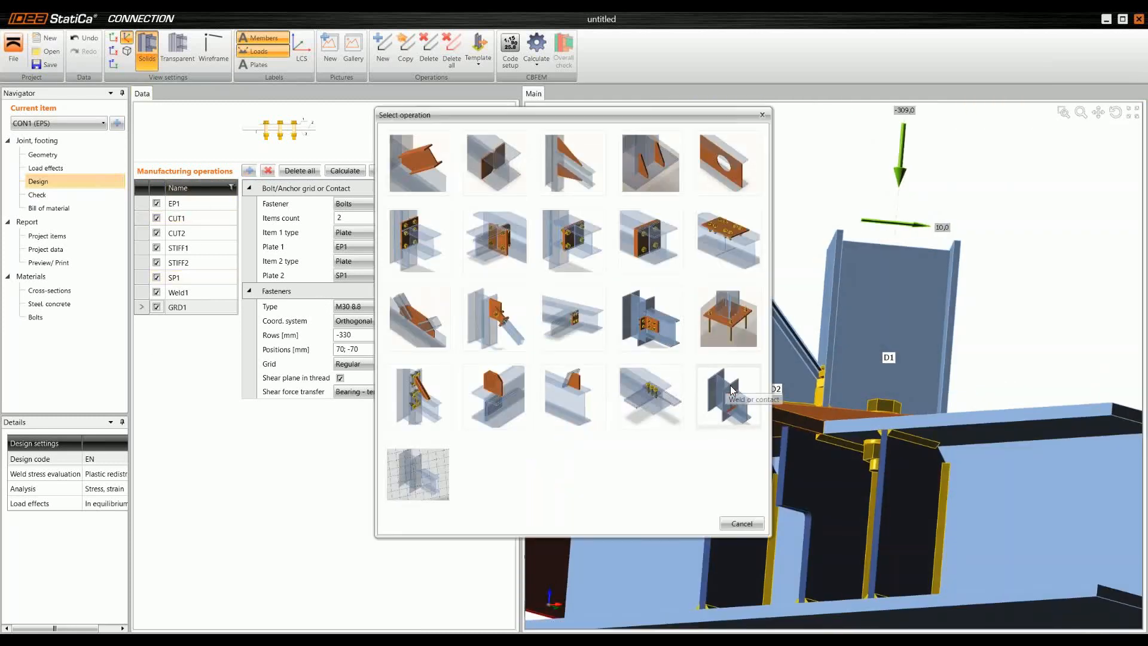
pyautogui.click(729, 386)
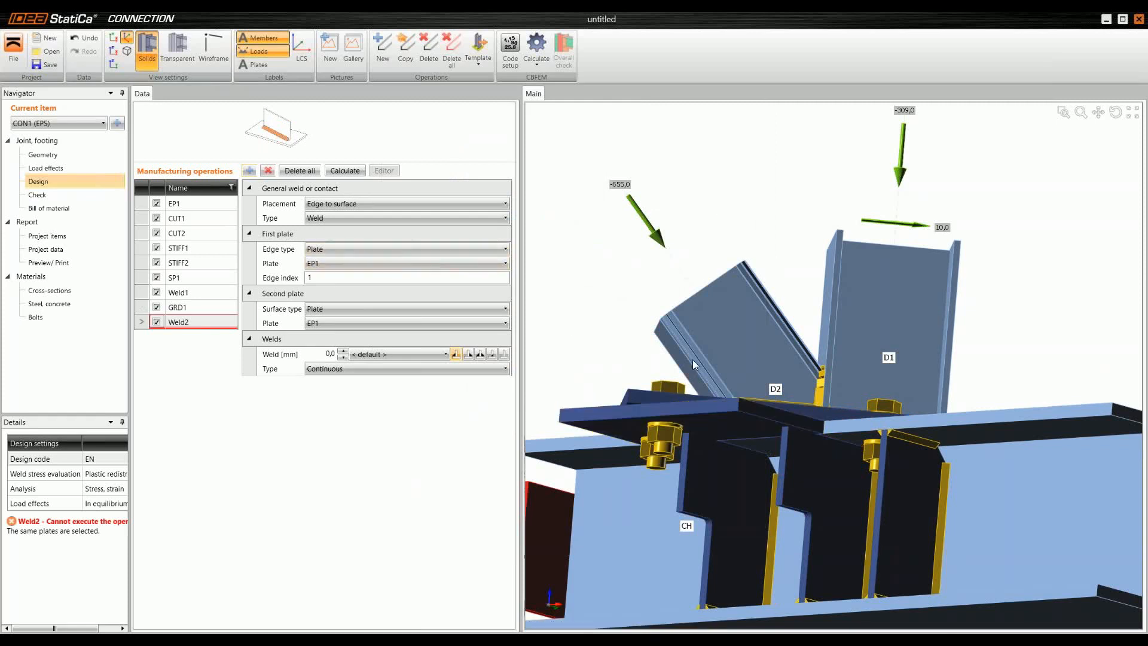
pyautogui.moveTo(720, 386); pyautogui.dragTo(661, 380, button='right')
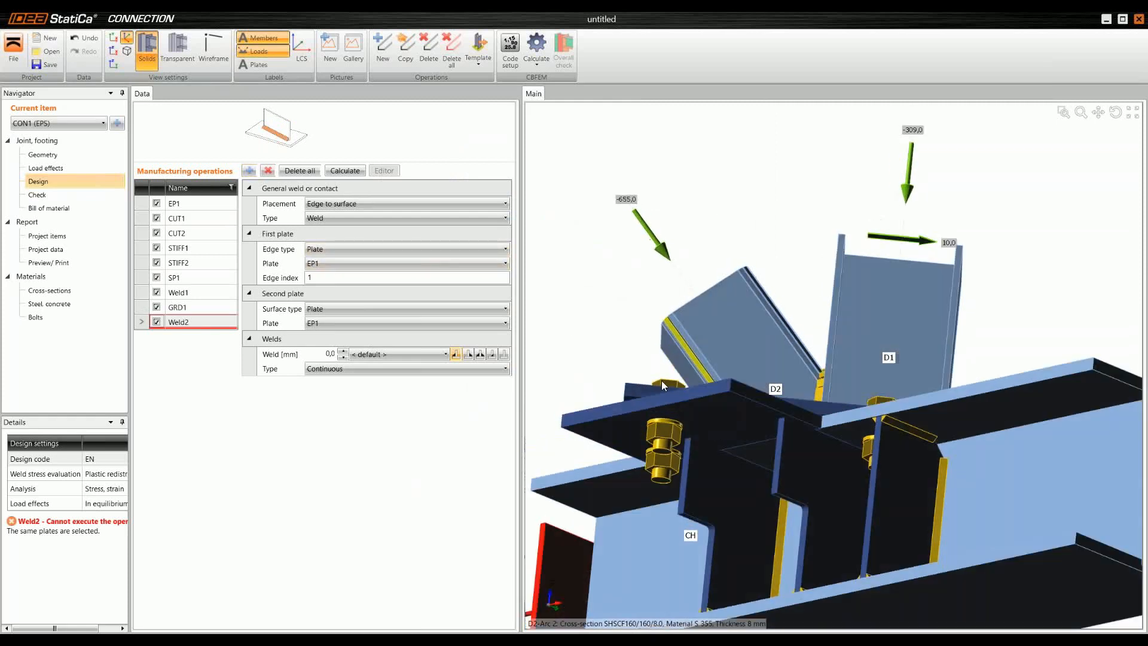
pyautogui.click(334, 266)
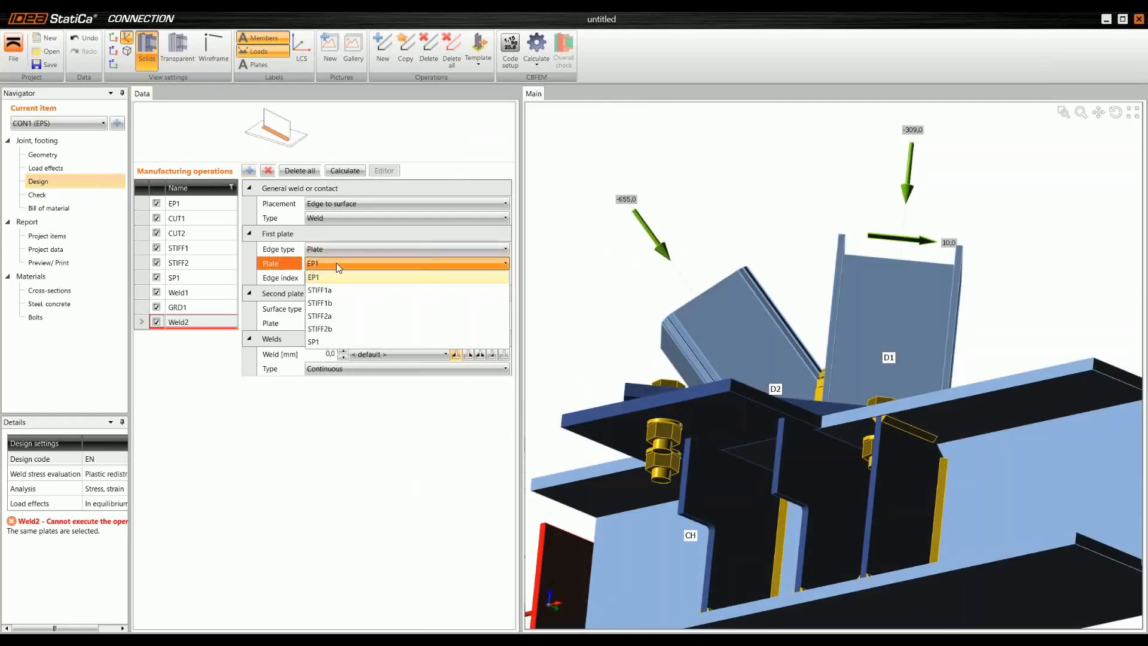
pyautogui.click(350, 290)
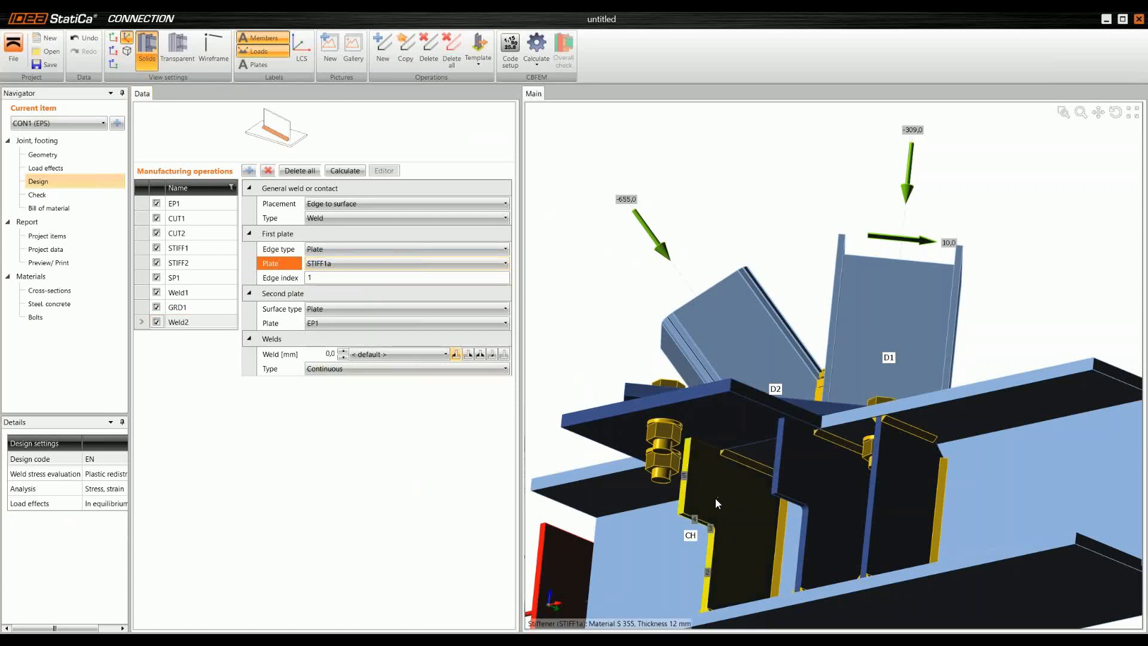
# Step: Set the weld's edge index on STIFF1a to 6 and choose SP1 as the second plate
pyautogui.scroll(5, 715, 498)
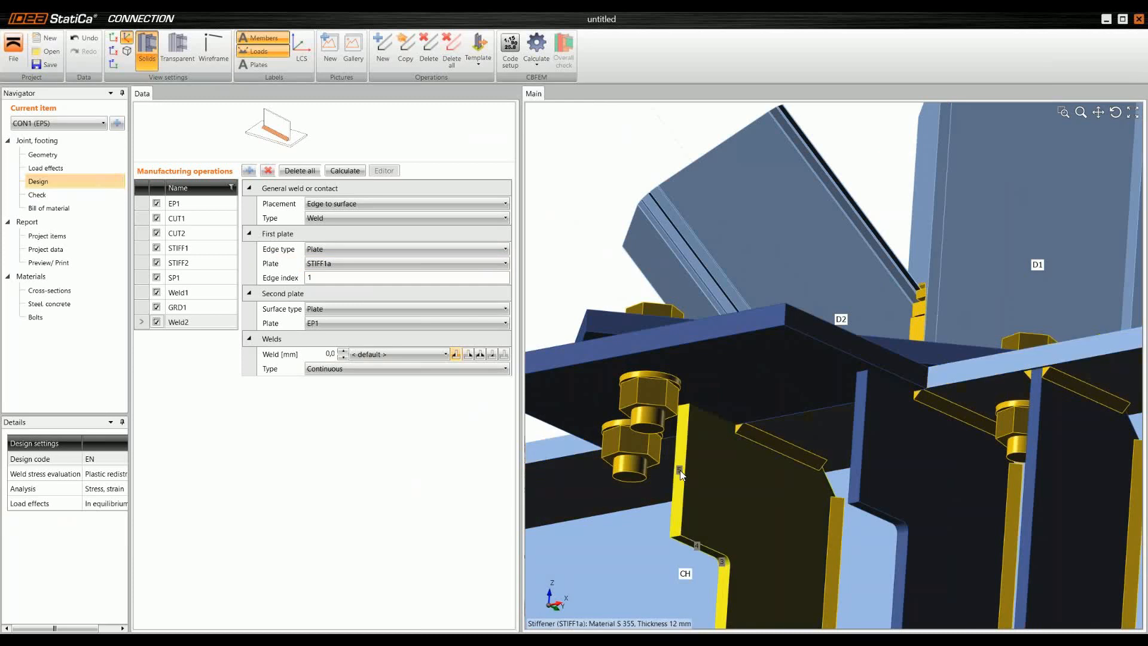
pyautogui.click(185, 50)
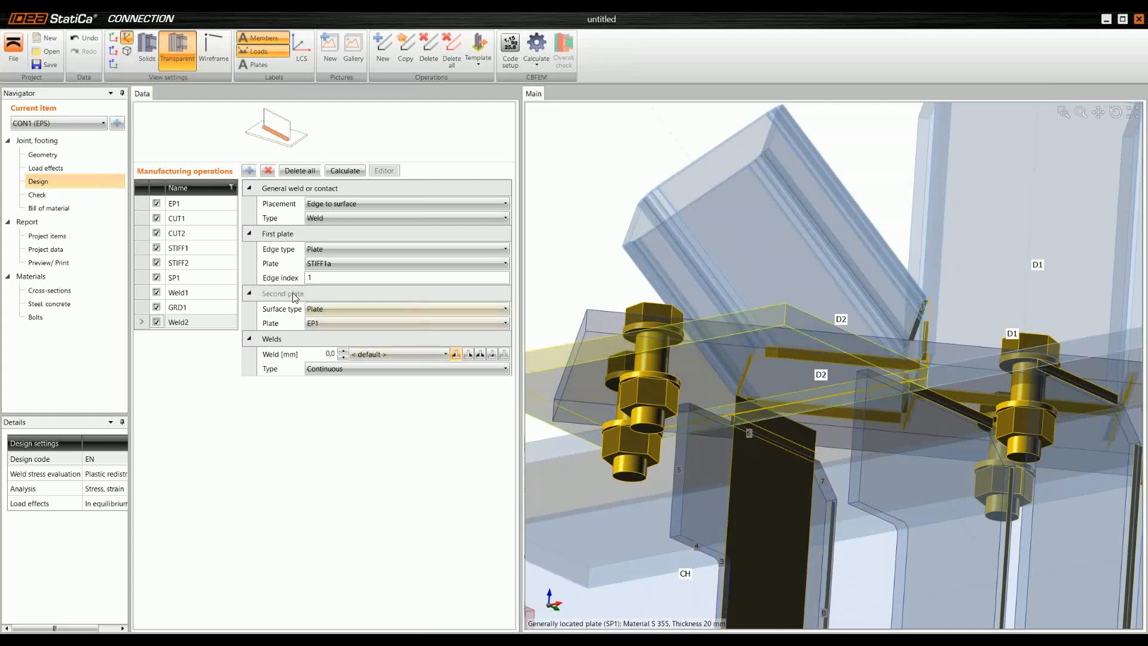
pyautogui.click(320, 278)
pyautogui.write('6')
pyautogui.press('Tab')
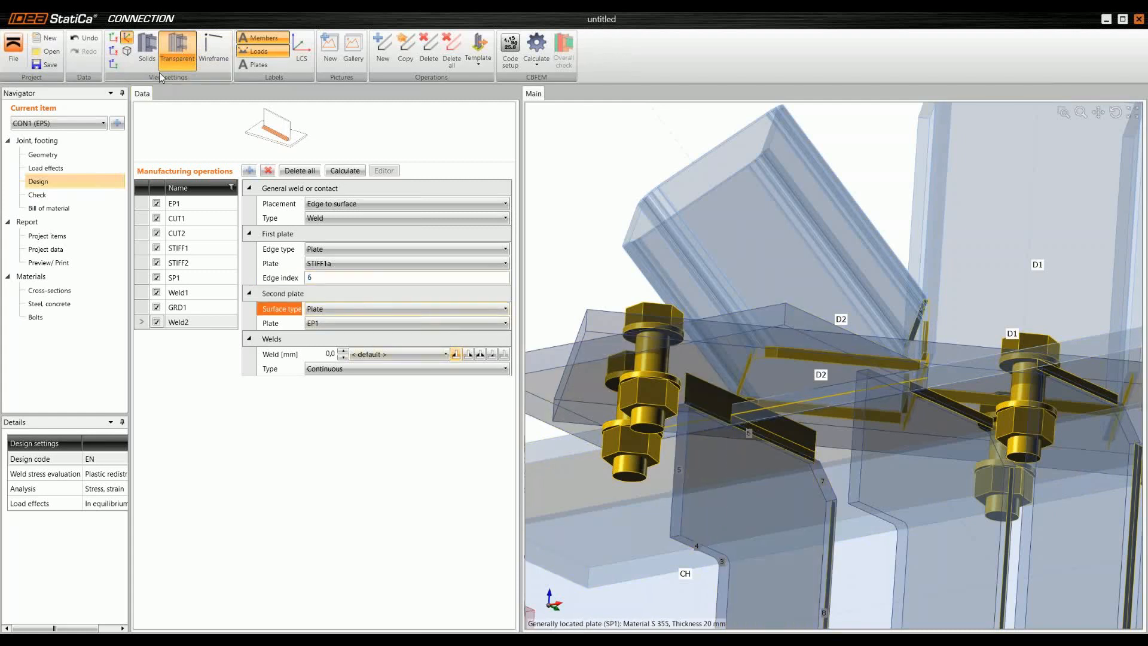
pyautogui.click(147, 51)
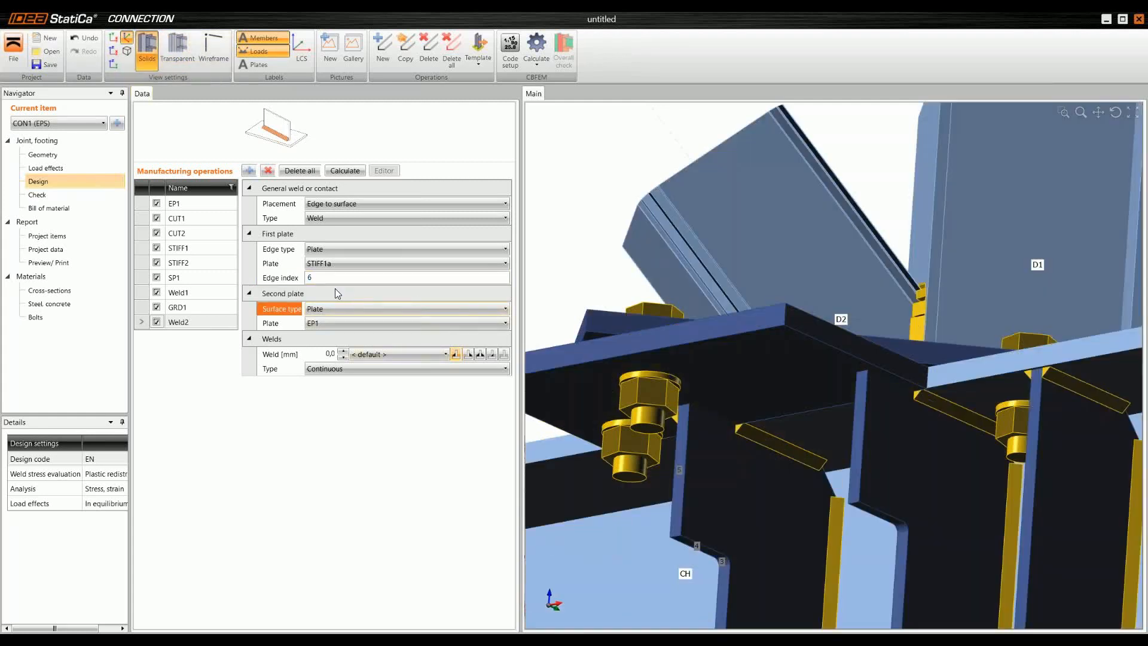
pyautogui.click(332, 322)
pyautogui.click(331, 398)
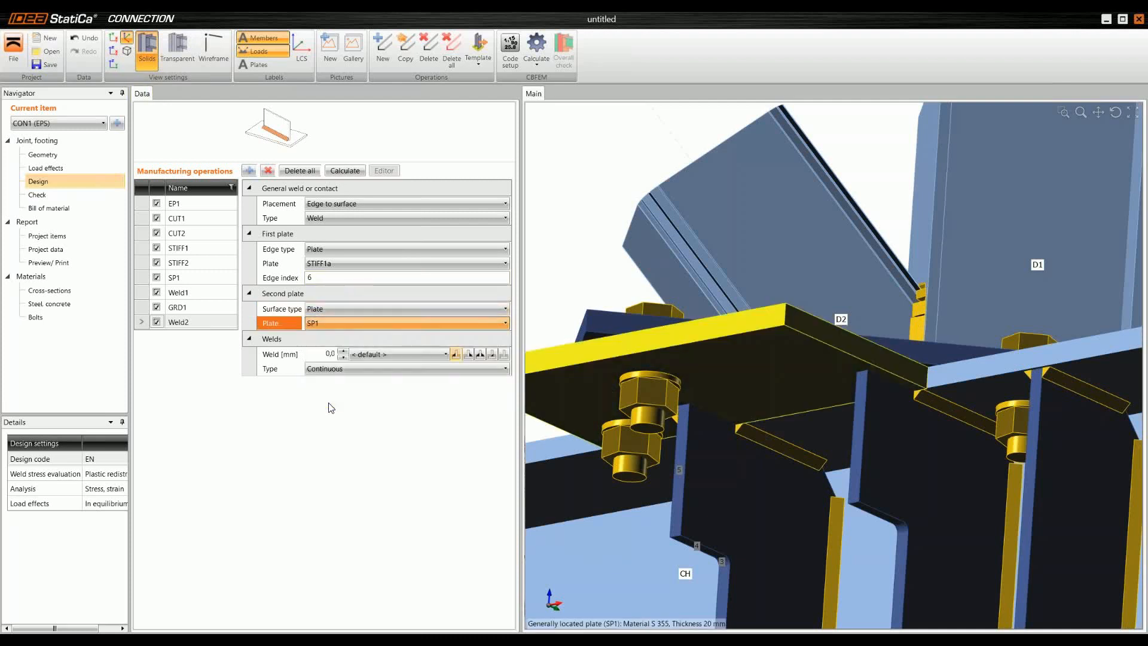
# Step: Make the weld between STIFF1a and SP1 a double fillet weld with a 6 mm throat thickness
pyautogui.click(326, 355)
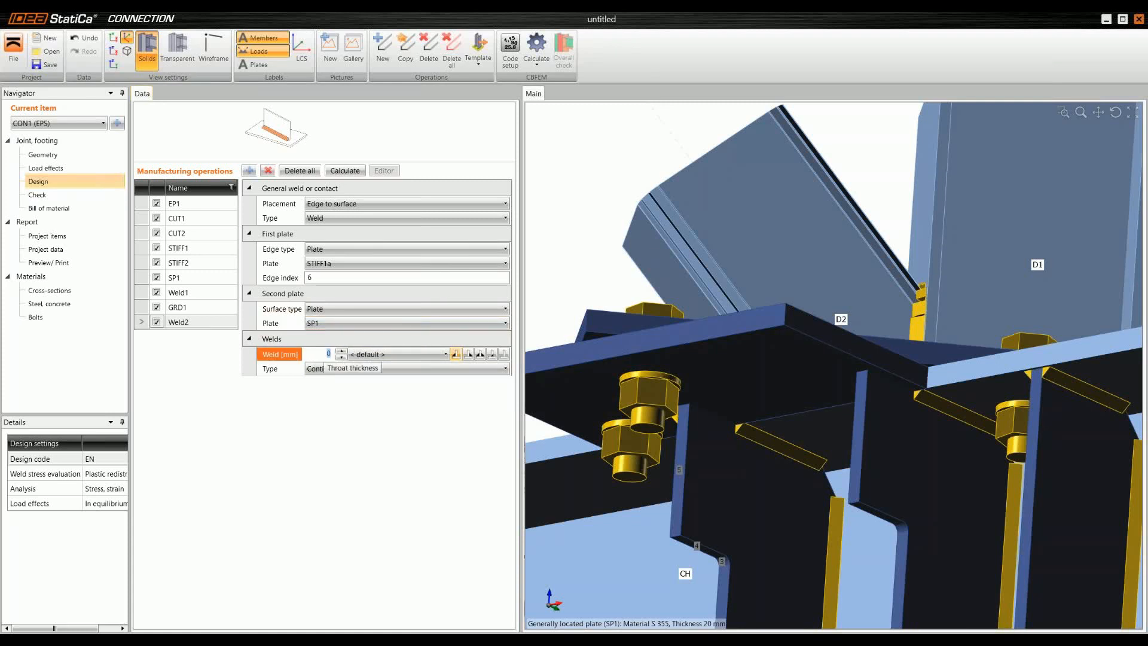
pyautogui.write('6')
pyautogui.press('Tab')
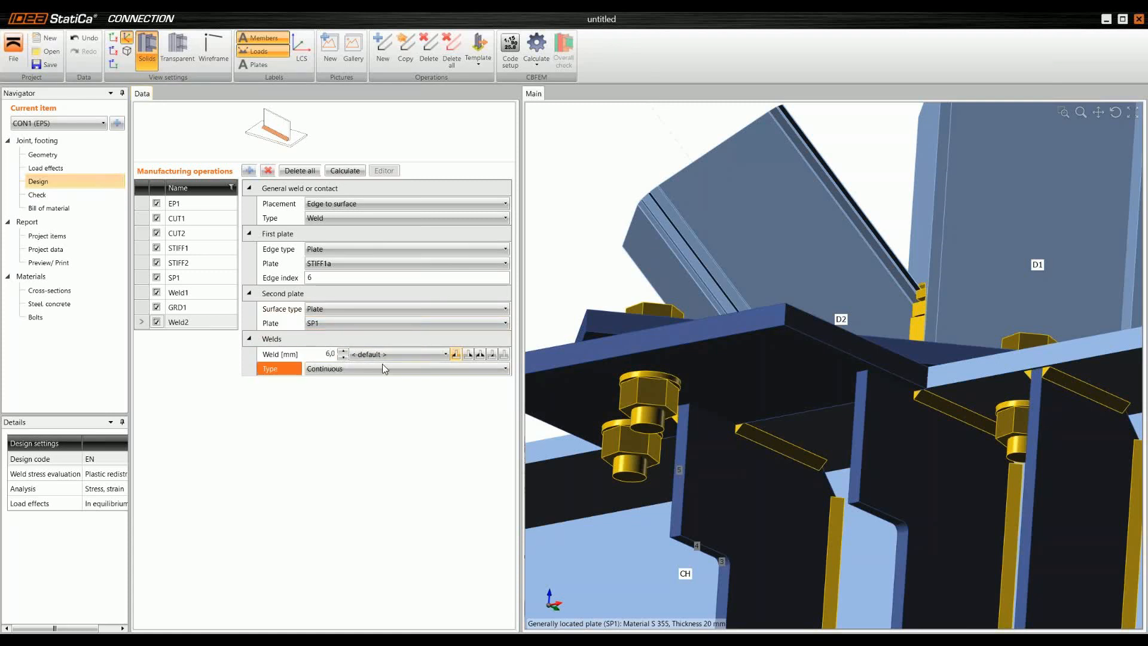
pyautogui.click(480, 355)
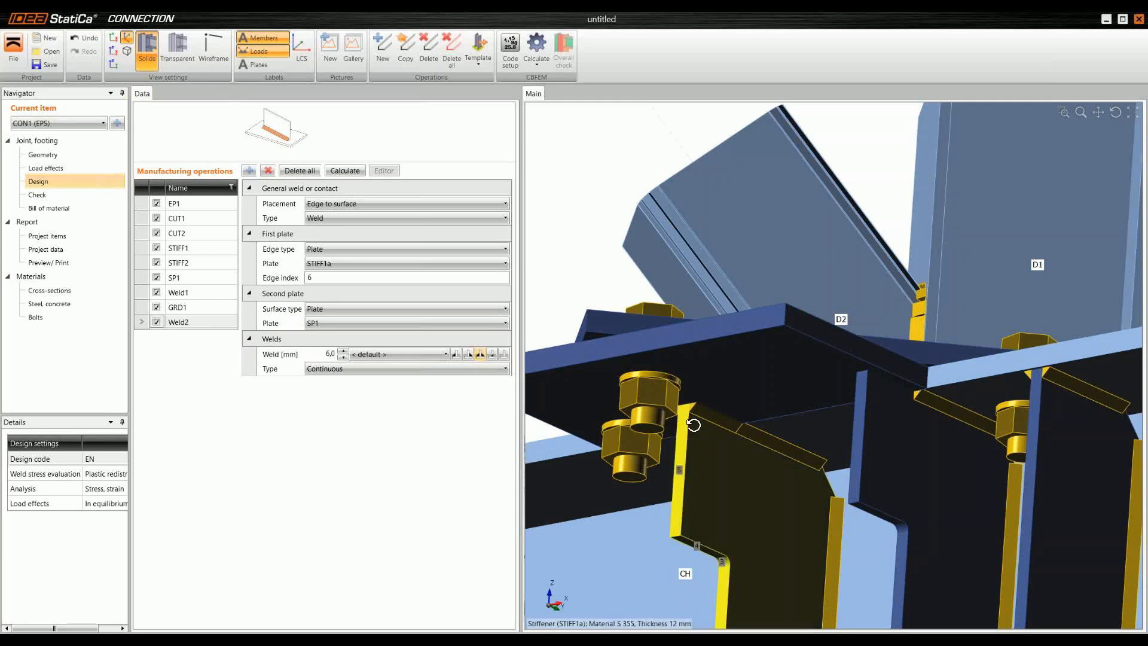
pyautogui.moveTo(693, 424); pyautogui.dragTo(712, 440, button='right')
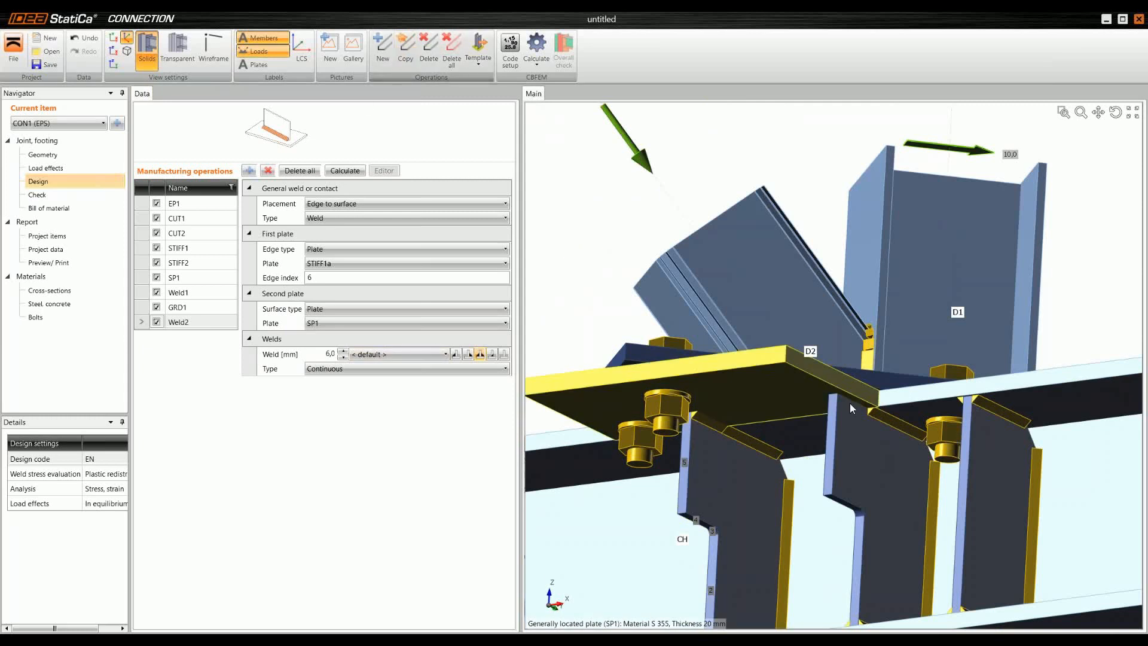
# Step: Copy the STIFF1a weld operation and assign STIFF1b as the copy's first plate
pyautogui.click(408, 43)
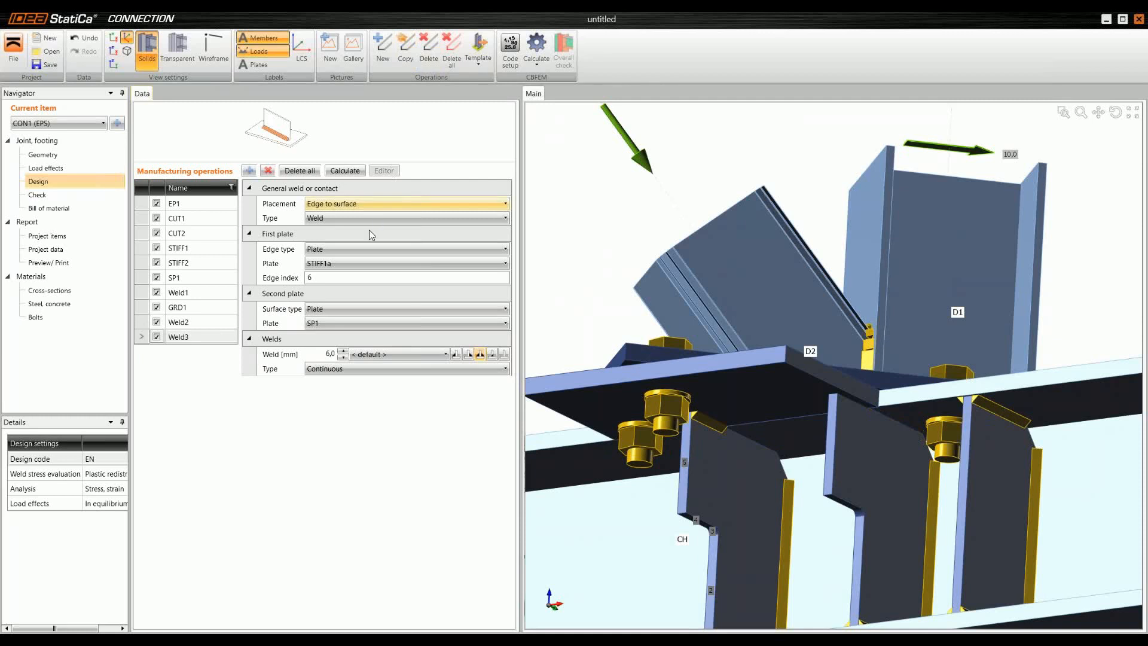
pyautogui.click(354, 263)
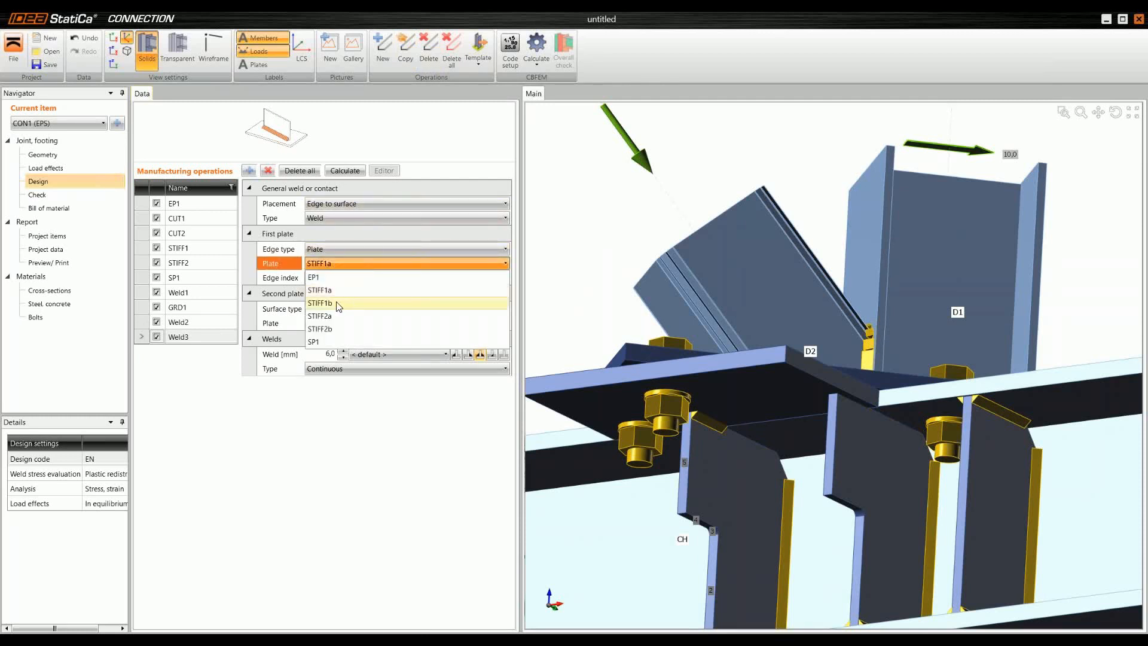
pyautogui.click(336, 309)
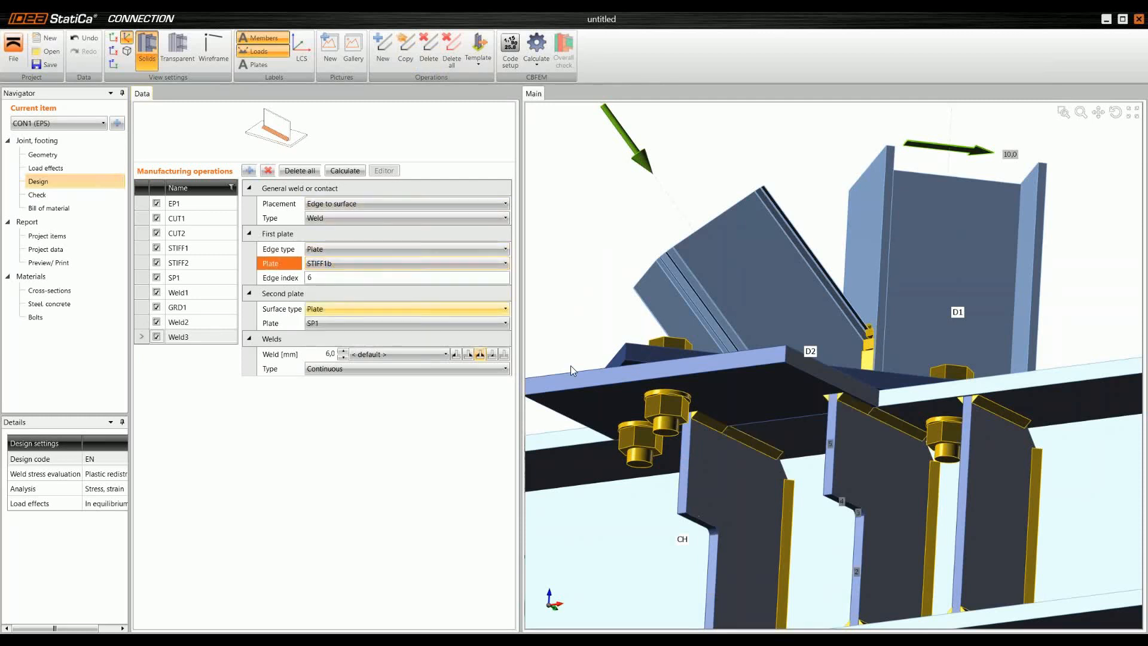
# Step: Add a new stiffener operation on the chord member CH
pyautogui.scroll(3, 859, 399)
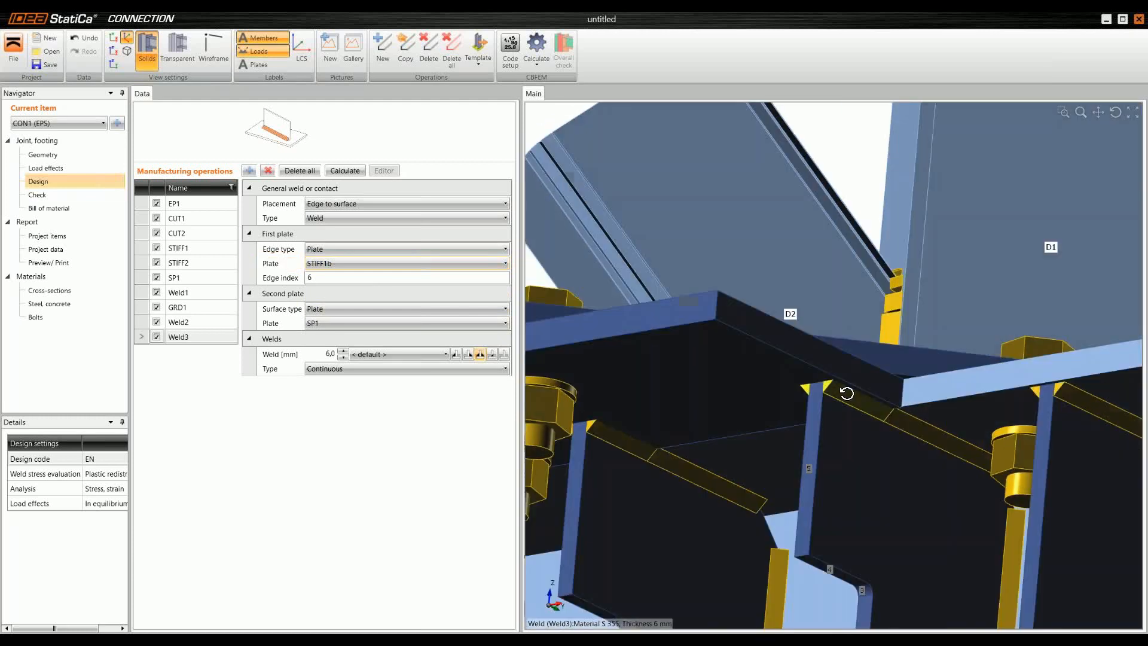
pyautogui.scroll(-5, 859, 401)
pyautogui.scroll(-5, 859, 405)
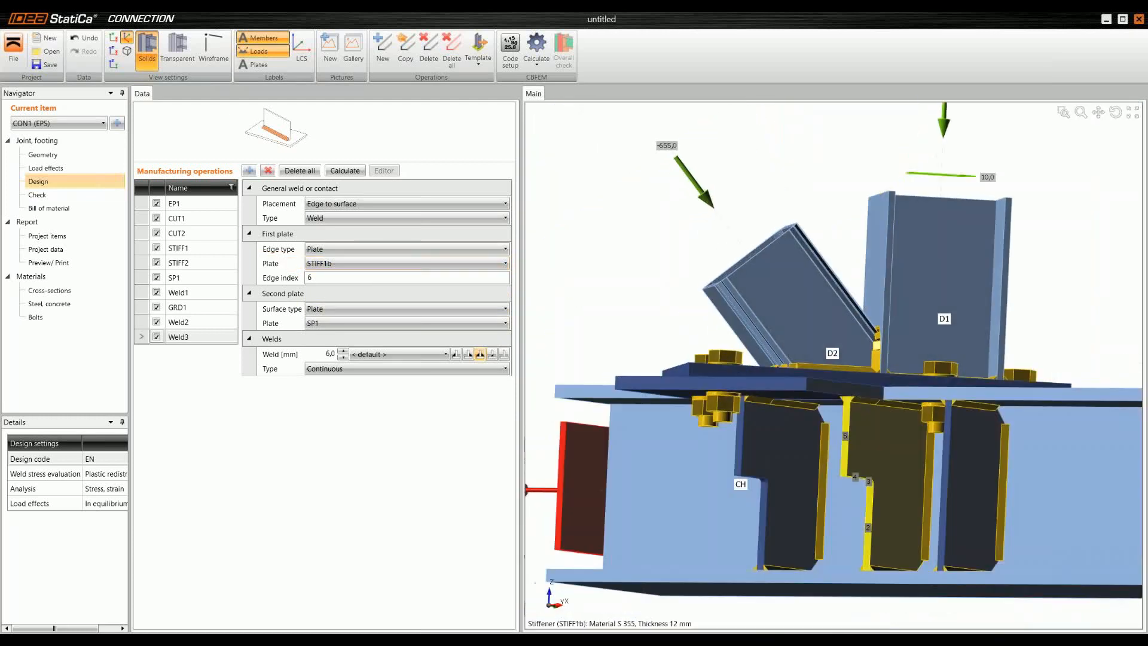
pyautogui.scroll(-3, 815, 395)
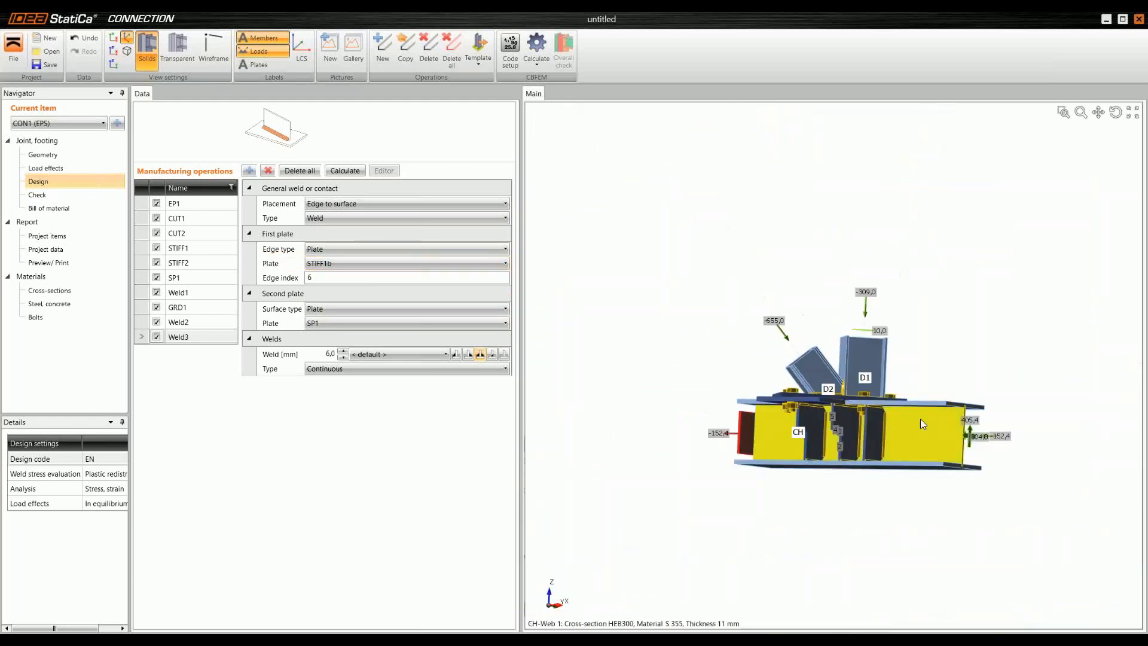
pyautogui.moveTo(912, 419); pyautogui.dragTo(845, 425, button='right')
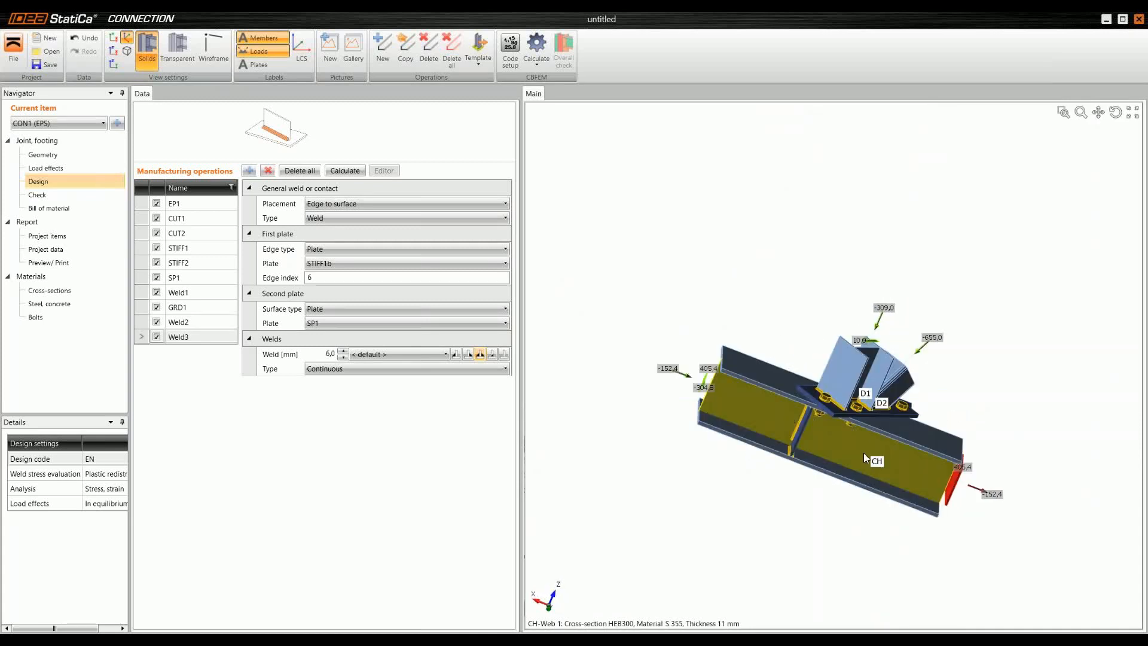
pyautogui.moveTo(692, 418); pyautogui.dragTo(818, 392, button='right')
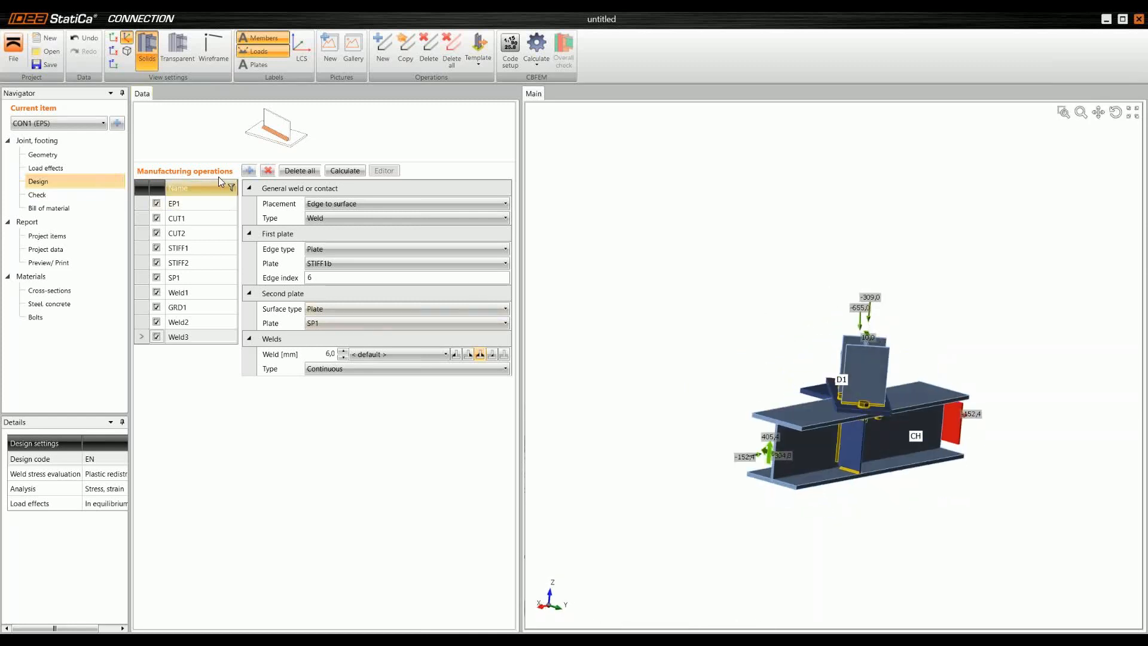
pyautogui.click(249, 171)
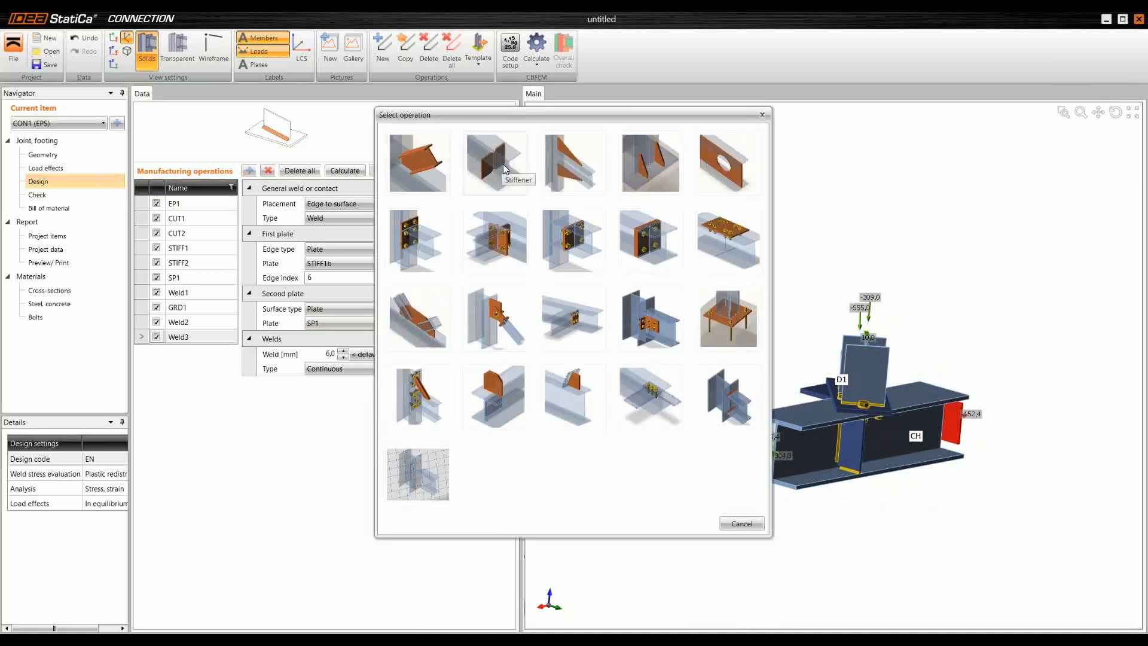
pyautogui.click(504, 164)
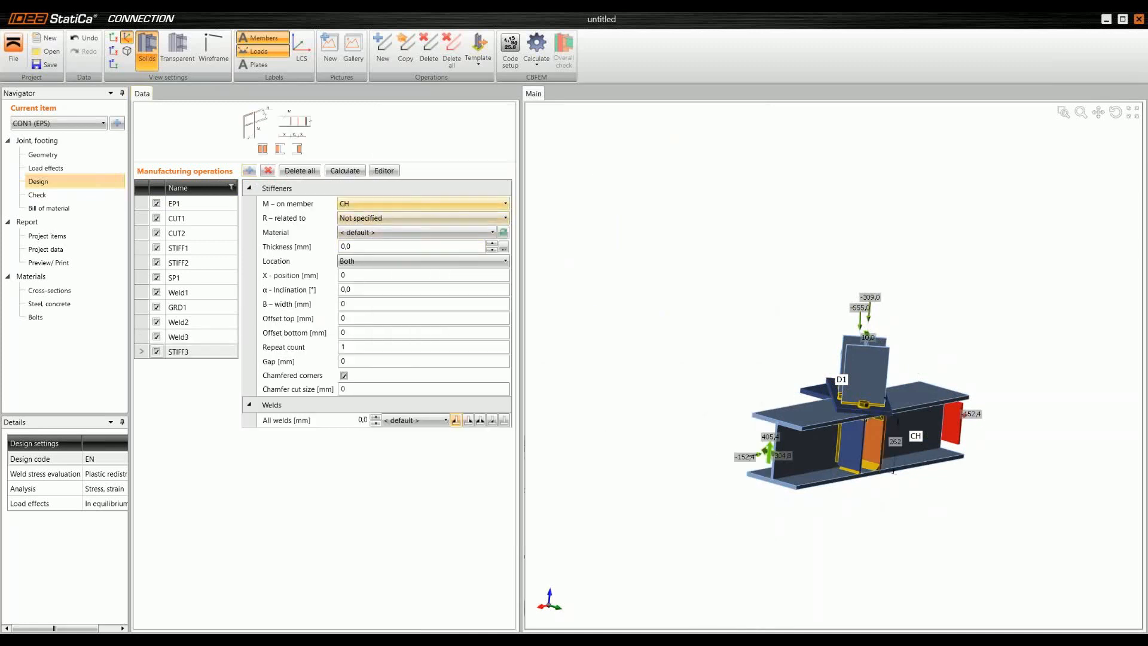
# Step: Set the new stiffener's thickness to 12 mm and its width to 140 mm
pyautogui.click(378, 245)
pyautogui.press('BackSpace')
pyautogui.press('BackSpace')
pyautogui.press('BackSpace')
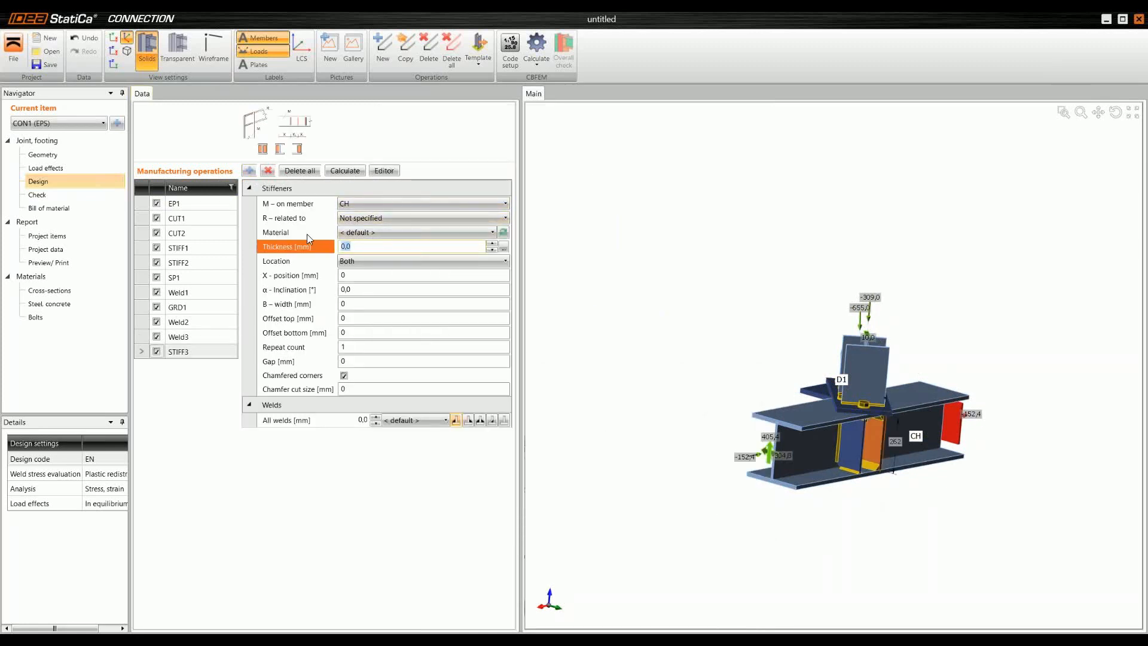
pyautogui.write('14')
pyautogui.press('Tab')
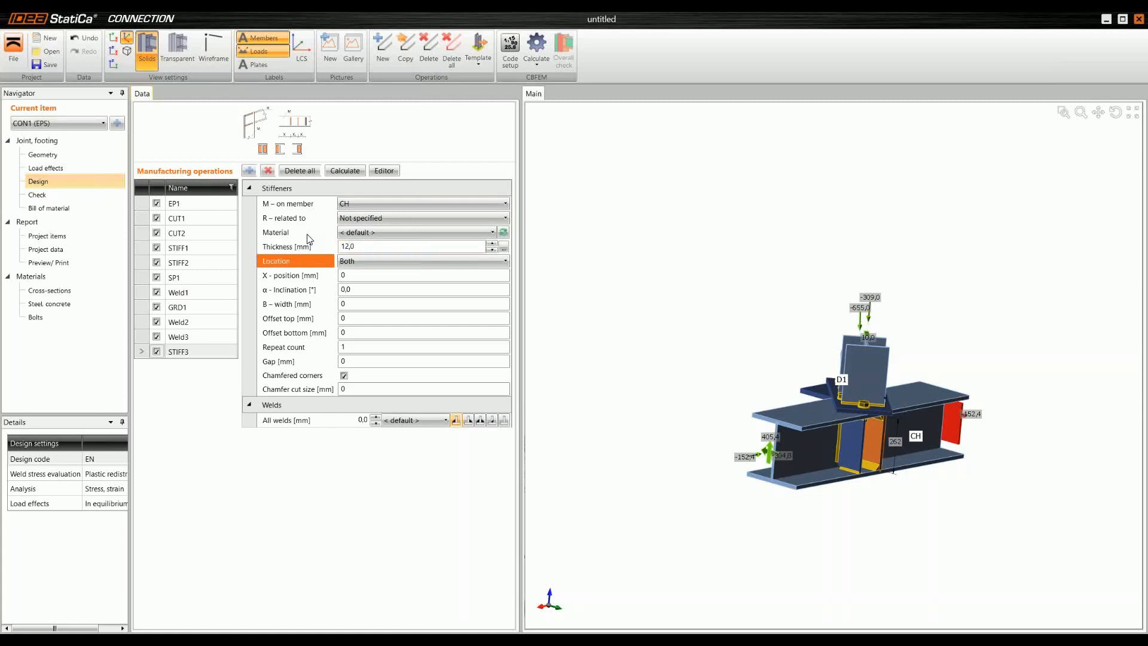
pyautogui.click(361, 304)
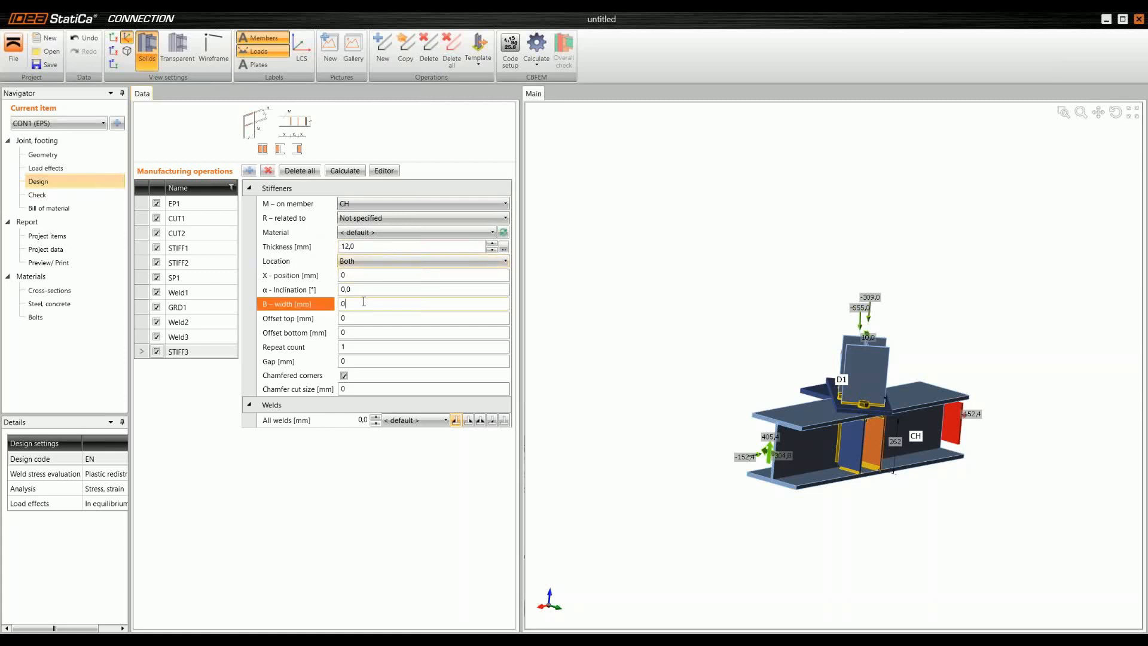
pyautogui.write('140')
pyautogui.press('Tab')
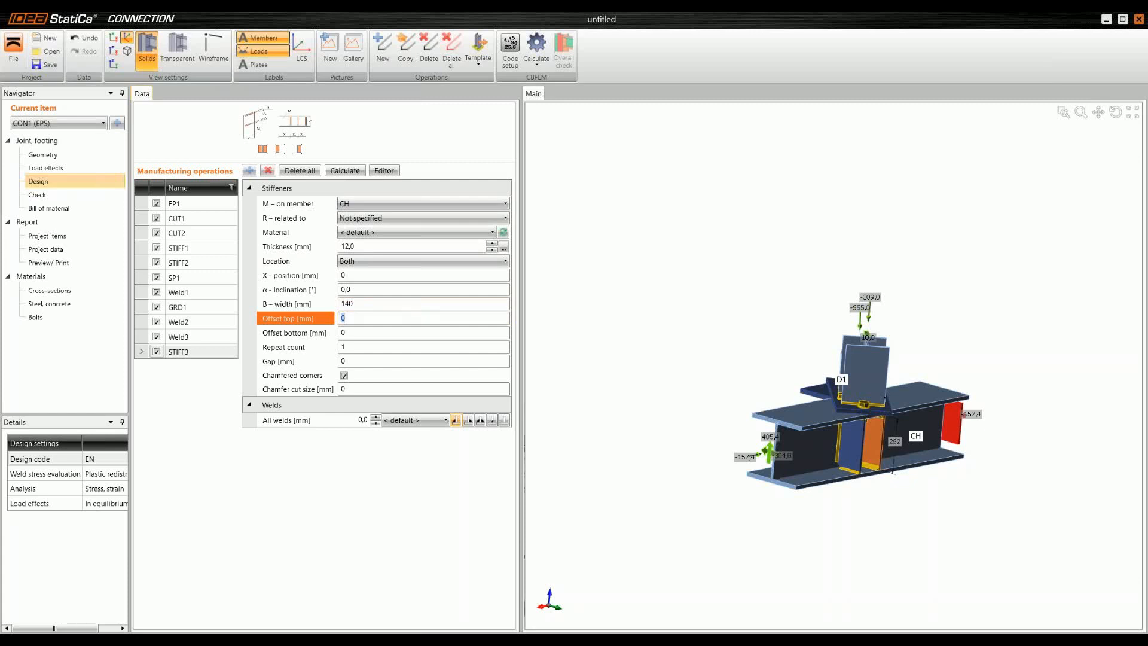
# Step: Repeat the stiffener twice along the chord with a delta x spacing of -200 mm
pyautogui.click(356, 347)
pyautogui.write('2')
pyautogui.press('Tab')
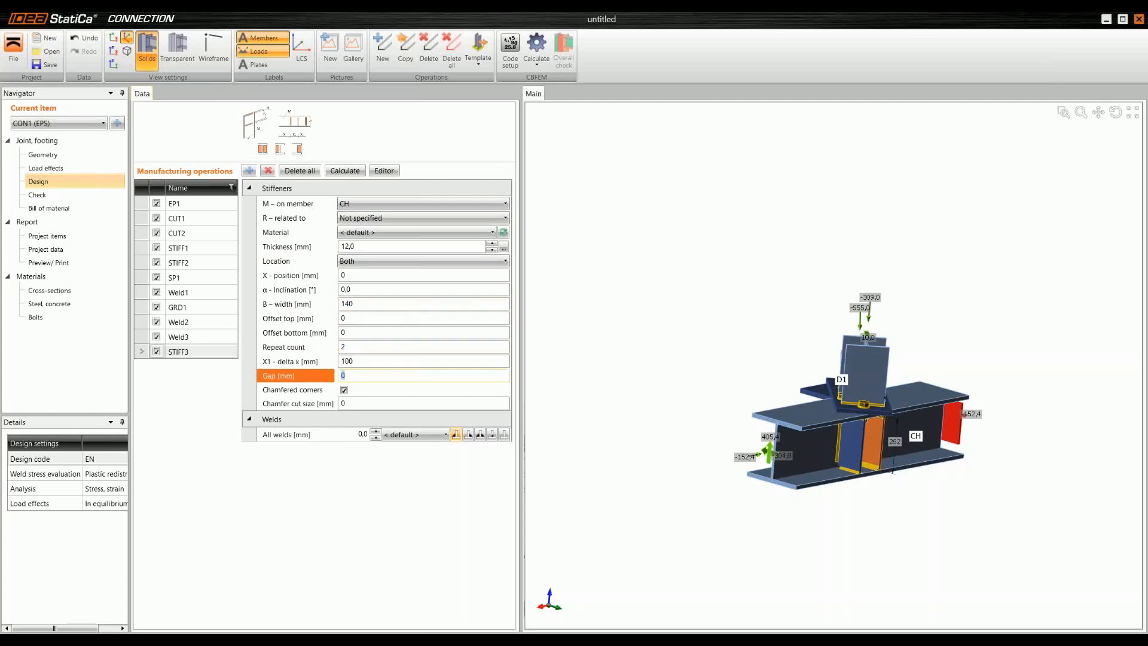
pyautogui.click(354, 361)
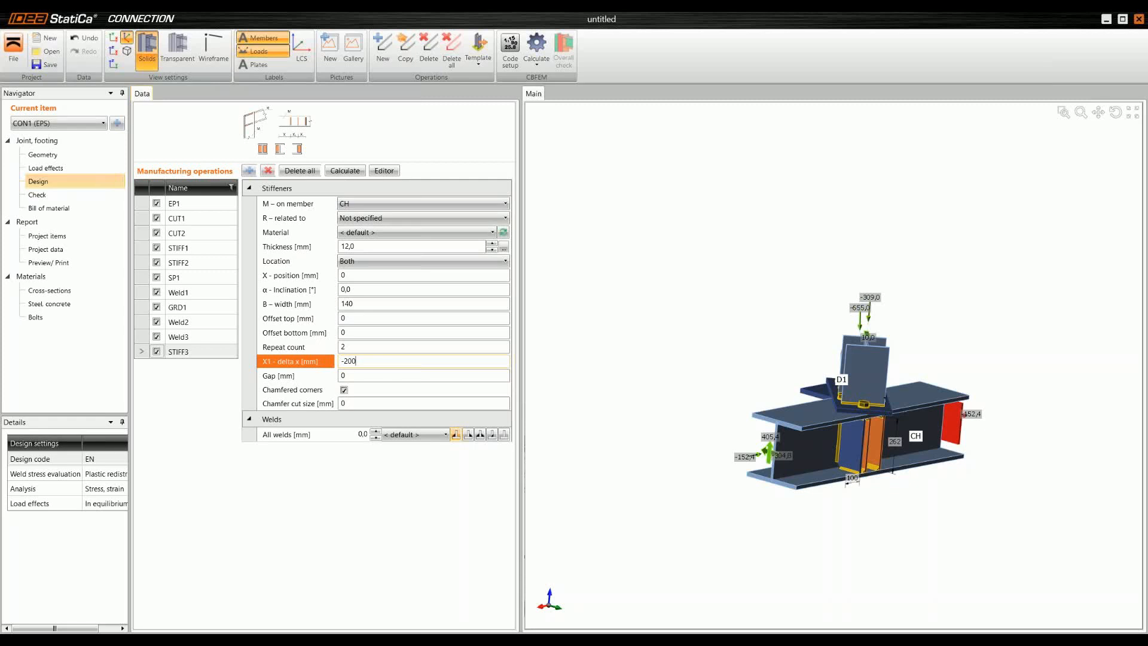
pyautogui.press('Tab')
# Step: Restrict the new stiffeners' location to the rear side of the chord
pyautogui.moveTo(909, 450); pyautogui.dragTo(856, 418, button='right')
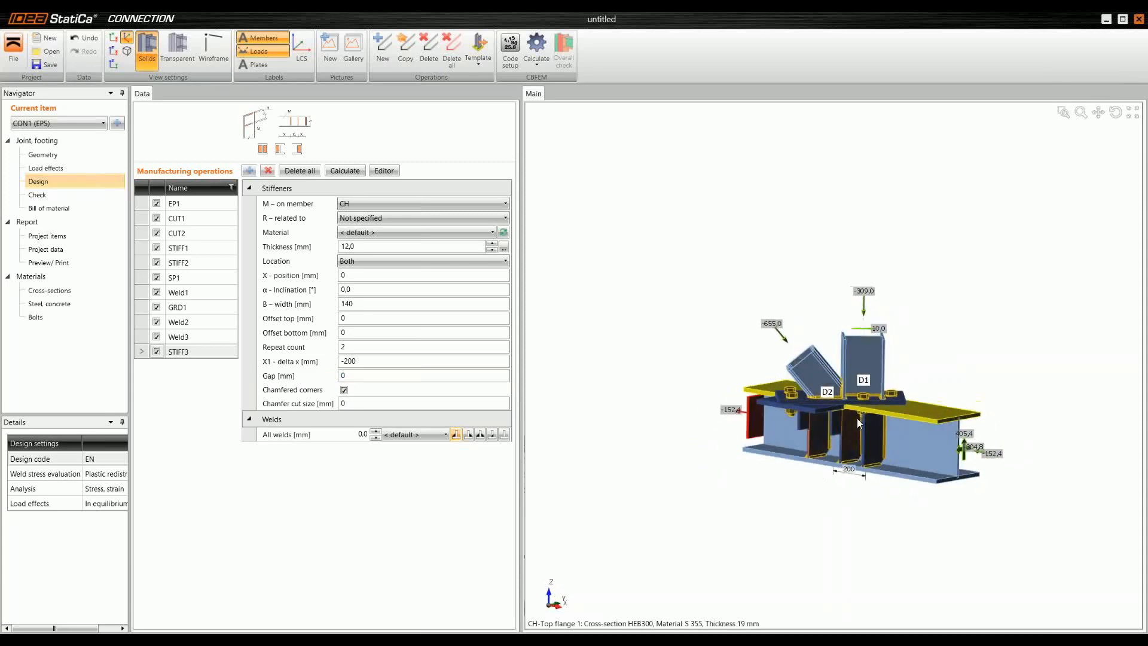
pyautogui.scroll(8, 842, 429)
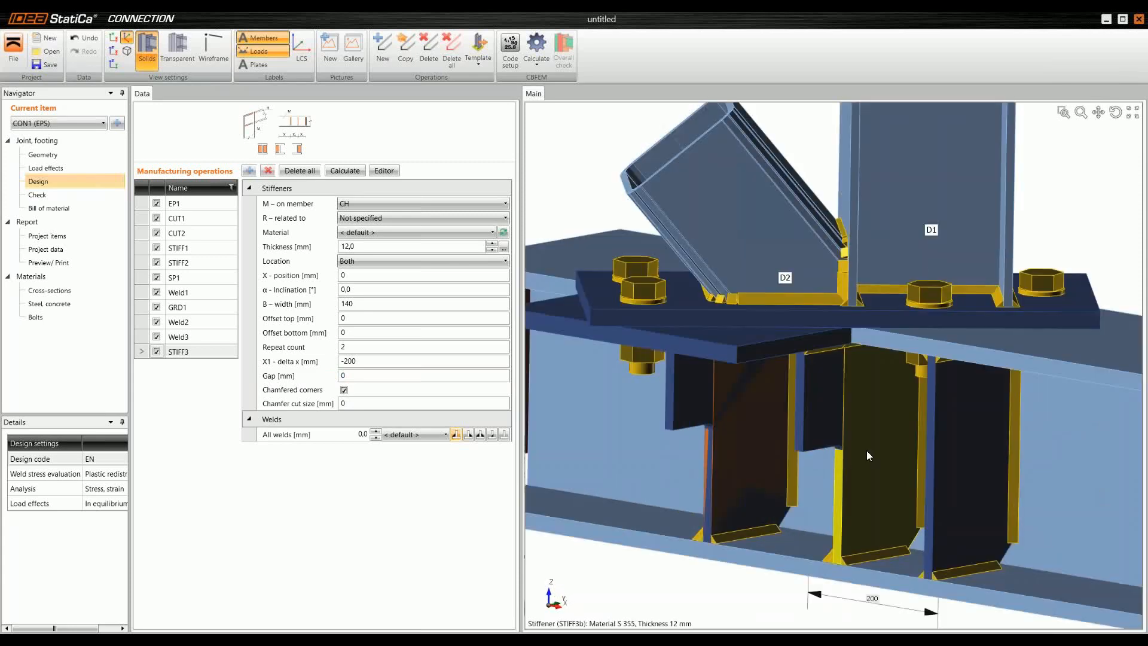
pyautogui.scroll(-5, 758, 430)
pyautogui.scroll(5, 736, 436)
pyautogui.scroll(-5, 782, 530)
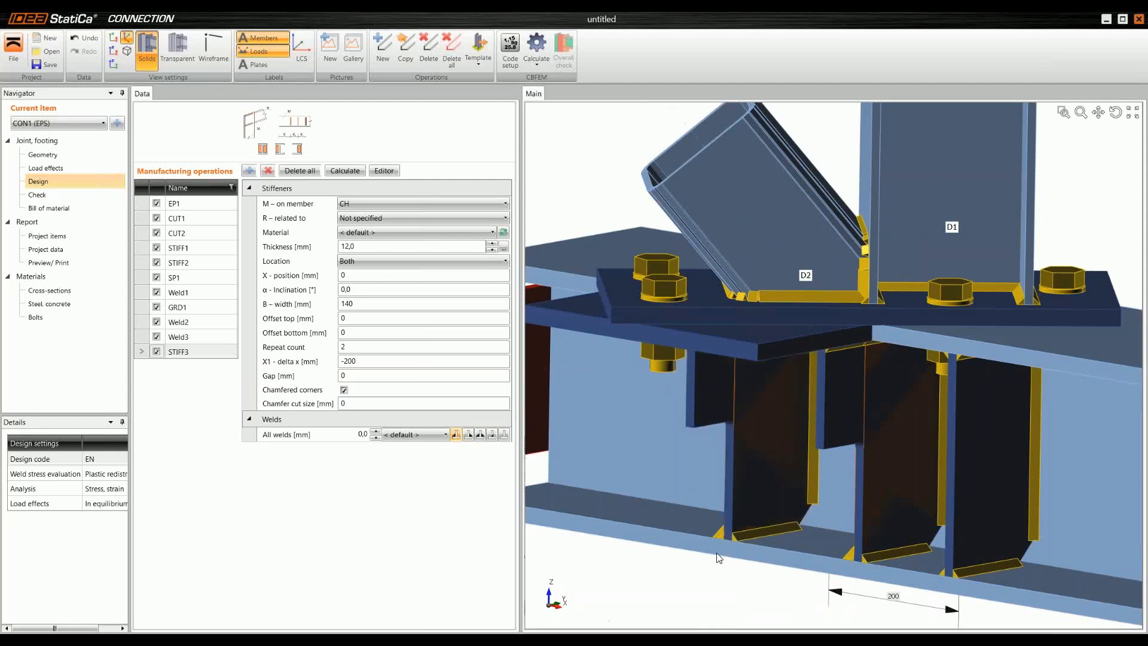
pyautogui.moveTo(852, 549); pyautogui.dragTo(568, 418, button='right')
pyautogui.click(366, 263)
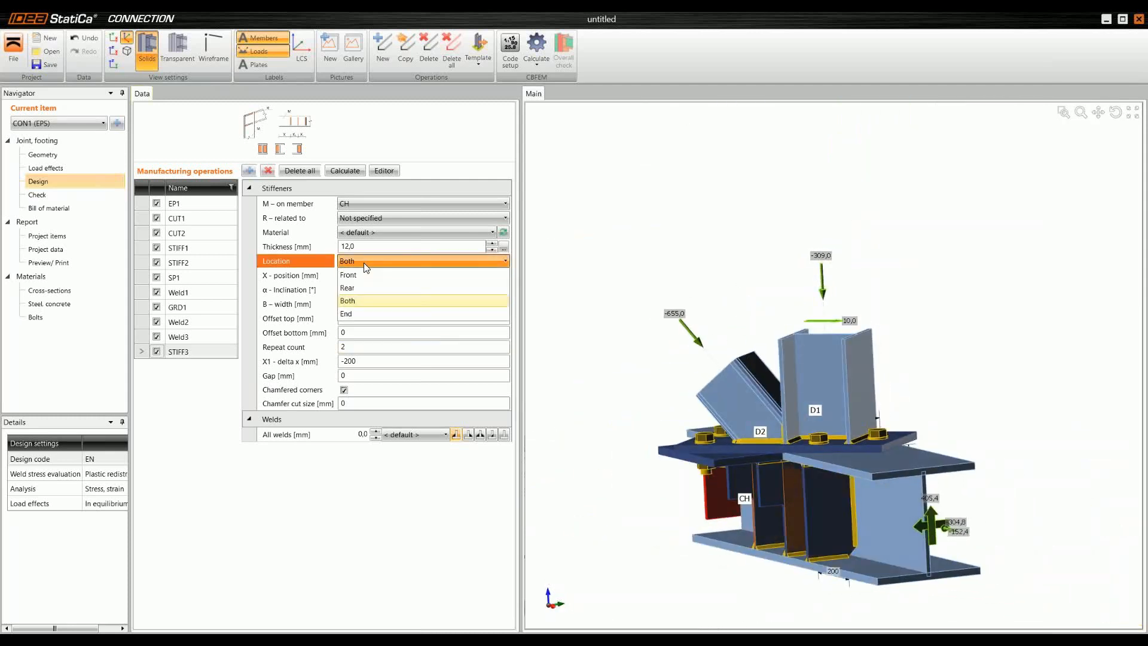
pyautogui.click(367, 289)
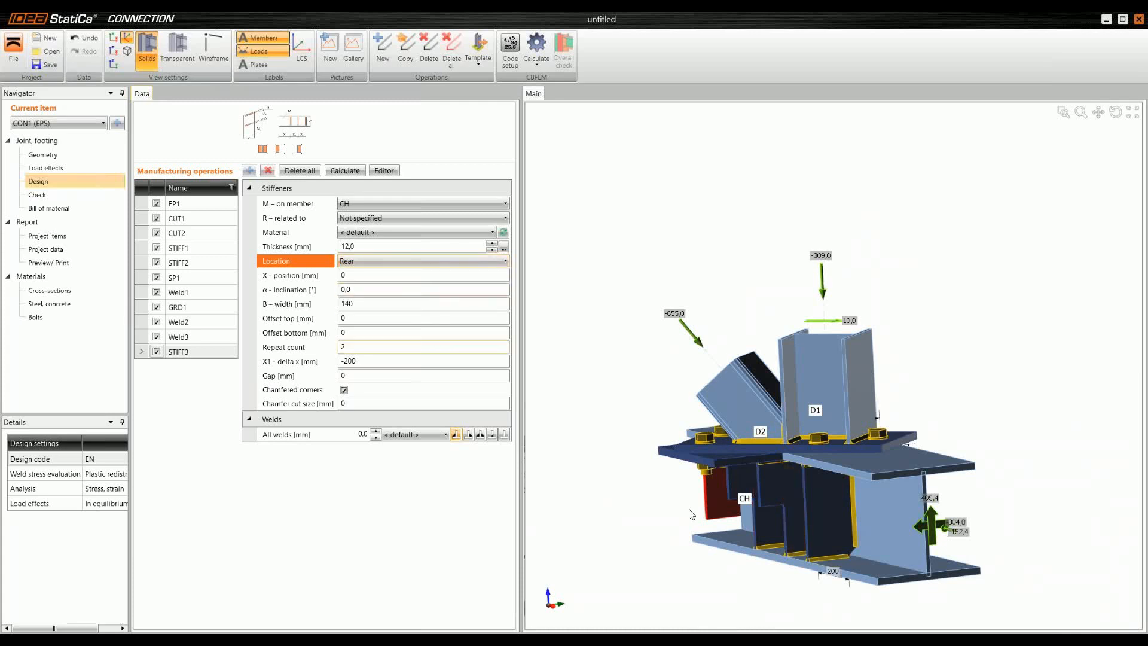
# Step: Make all welds of the new rear stiffeners double fillets with a 6 mm throat thickness
pyautogui.moveTo(813, 503); pyautogui.dragTo(904, 496, button='right')
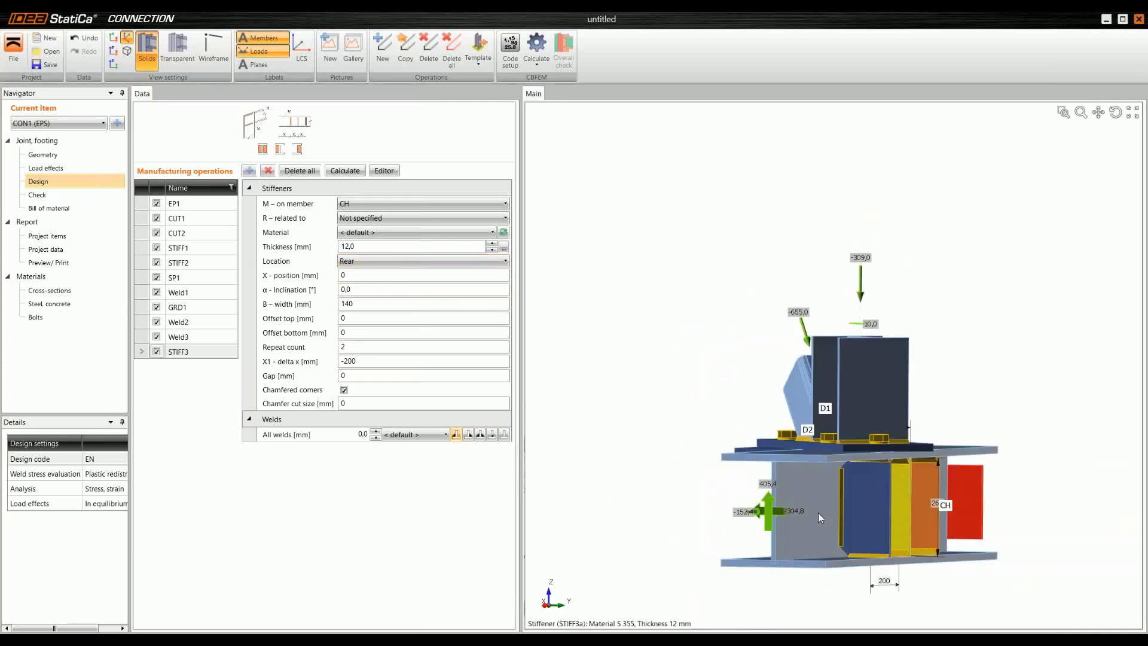
pyautogui.moveTo(703, 448); pyautogui.dragTo(680, 315, button='right')
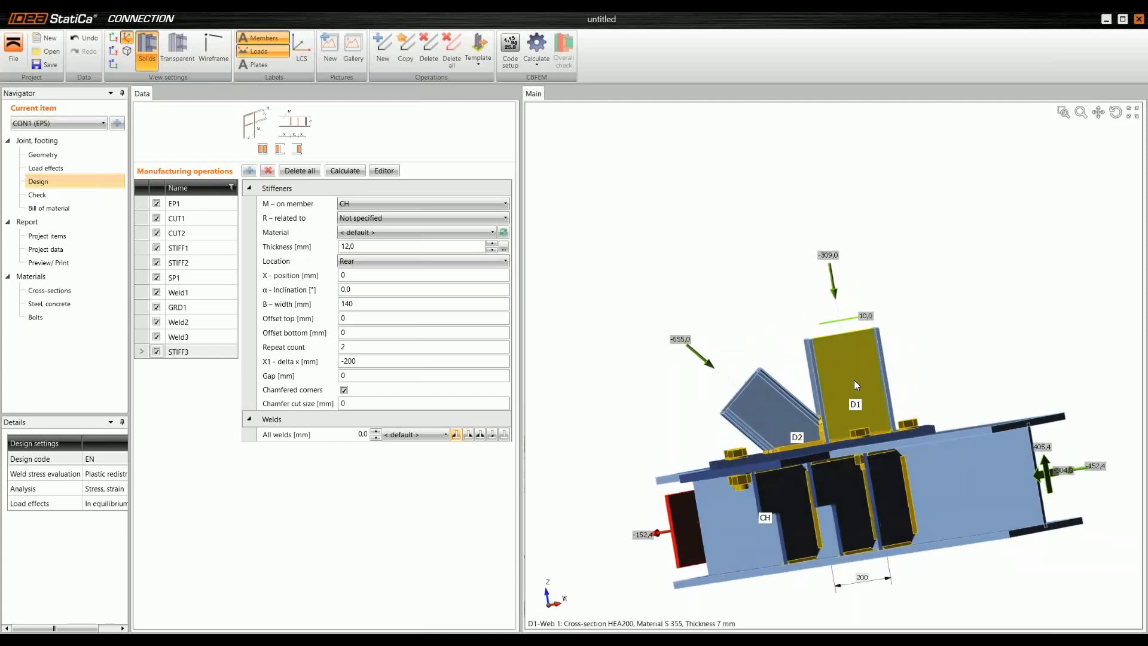
pyautogui.scroll(-3, 854, 378)
pyautogui.moveTo(966, 385); pyautogui.dragTo(968, 432, button='right')
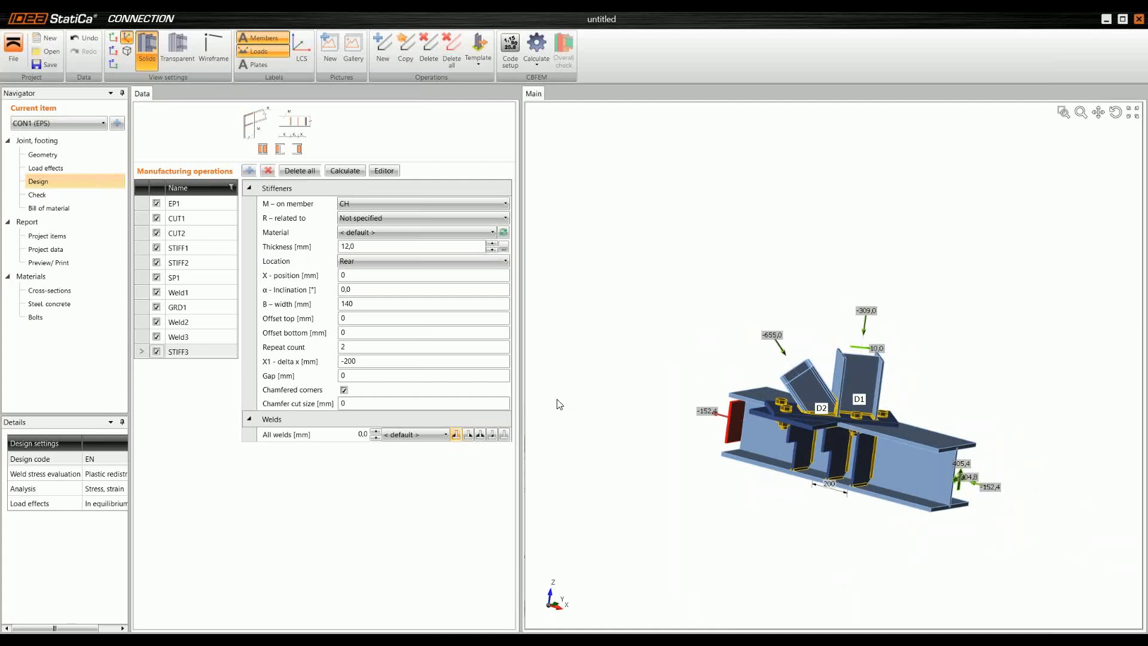
pyautogui.click(358, 434)
pyautogui.write('6')
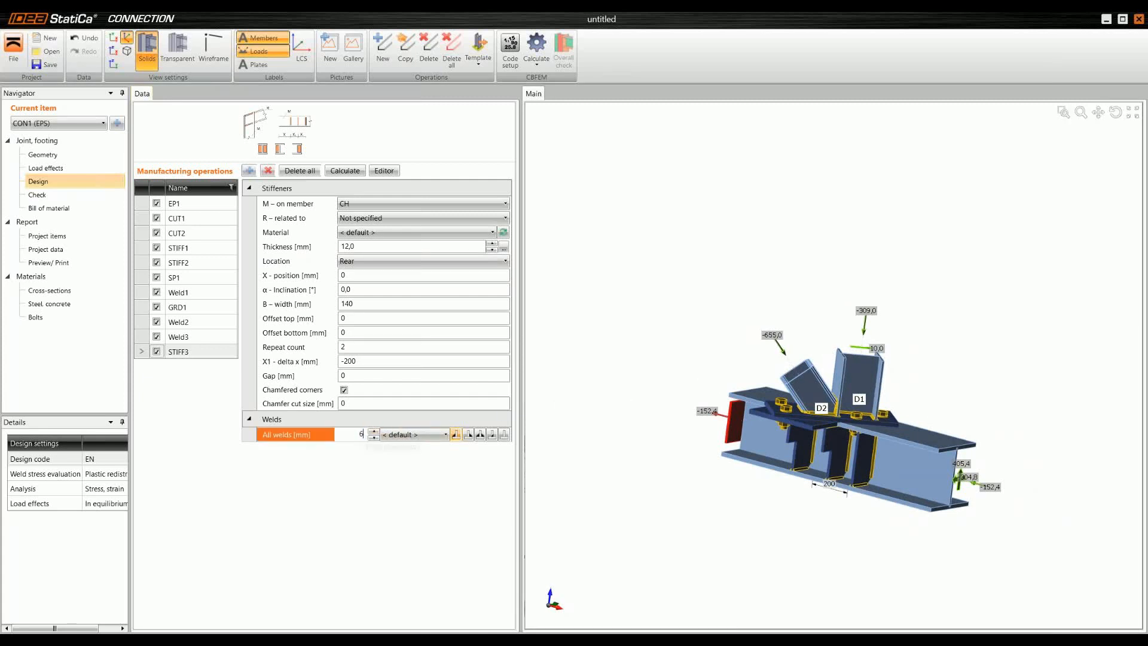
pyautogui.click(480, 434)
# Step: Go to the joint check and run the calculation
pyautogui.moveTo(821, 491); pyautogui.dragTo(792, 381, button='right')
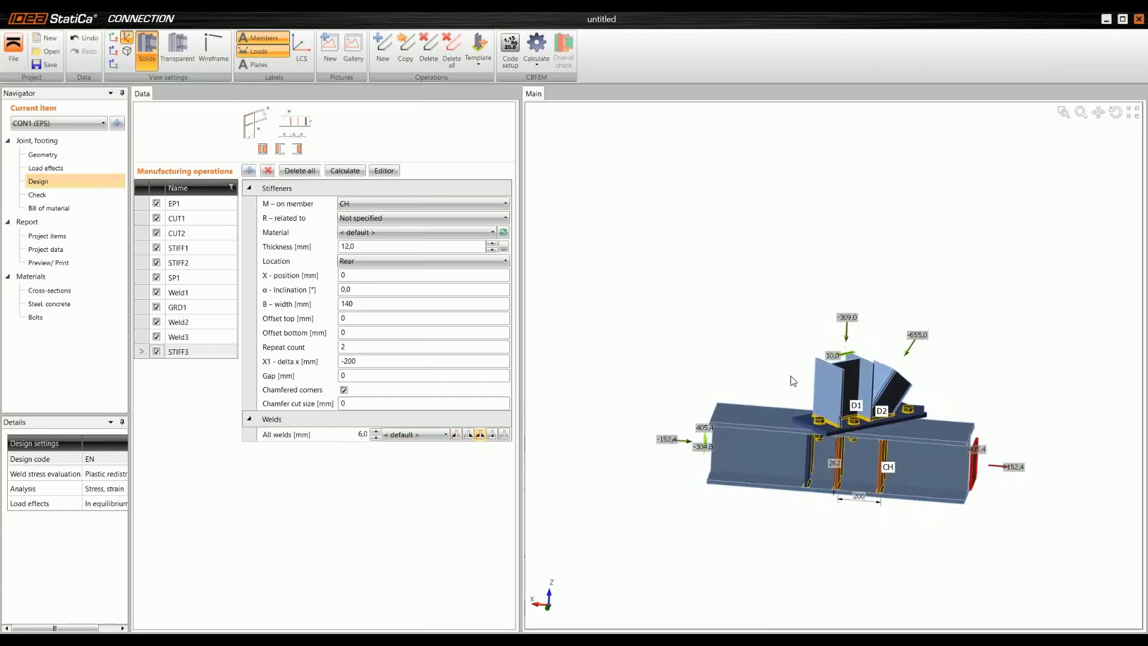
pyautogui.moveTo(653, 402); pyautogui.dragTo(847, 373, button='right')
pyautogui.moveTo(848, 373); pyautogui.dragTo(828, 338, button='middle')
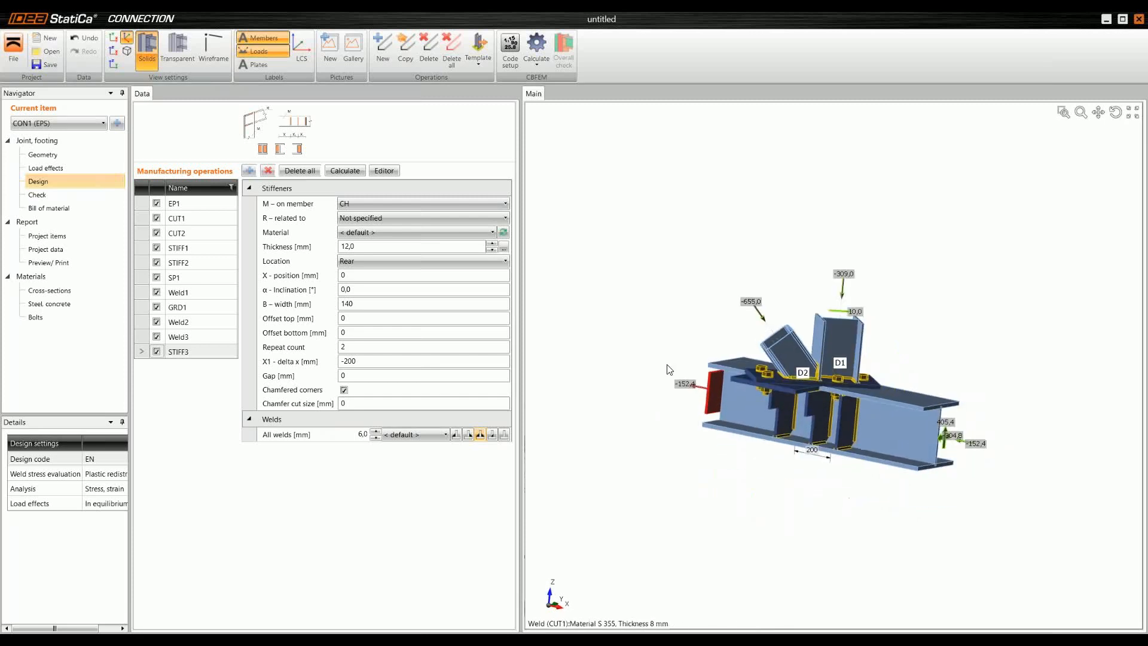
pyautogui.click(45, 200)
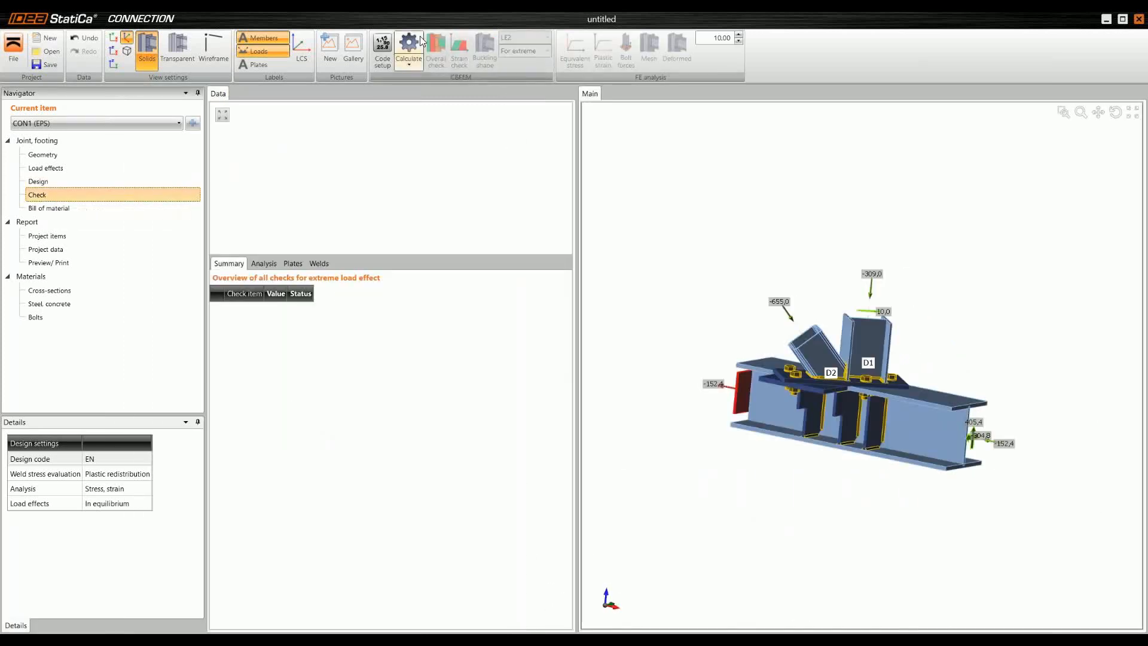
pyautogui.click(420, 42)
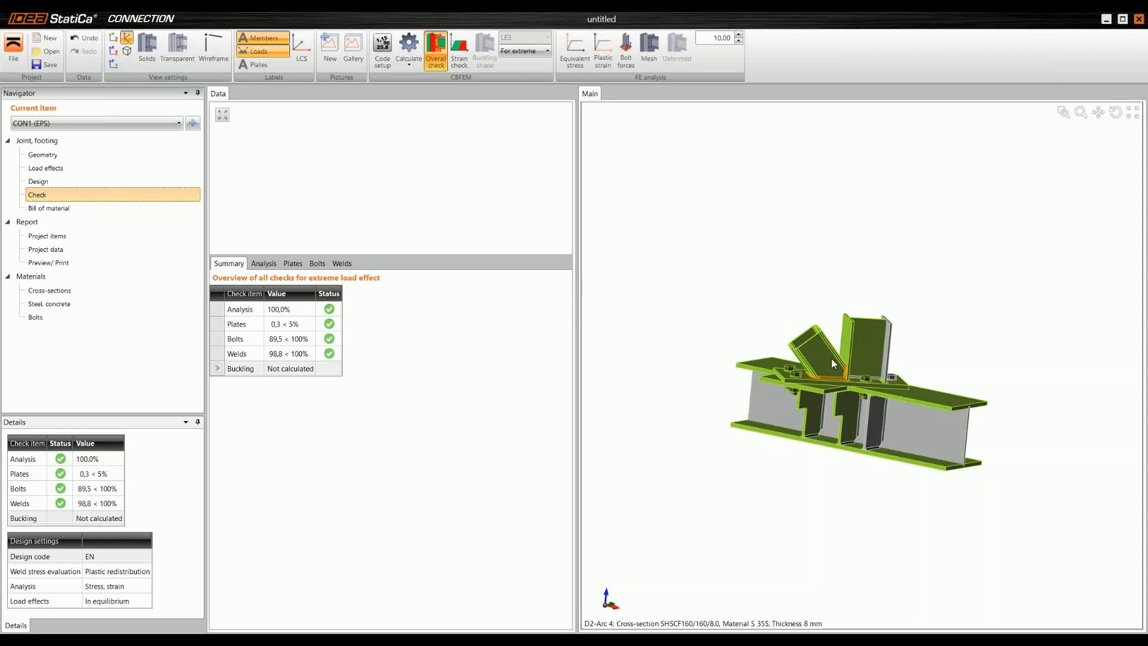
# Step: Examine the overall check on the joint model, including the welds result and the welds around member D2
pyautogui.keyDown('ctrl'); pyautogui.moveTo(831, 357); pyautogui.dragTo(841, 370, button='middle'); pyautogui.keyUp('ctrl')
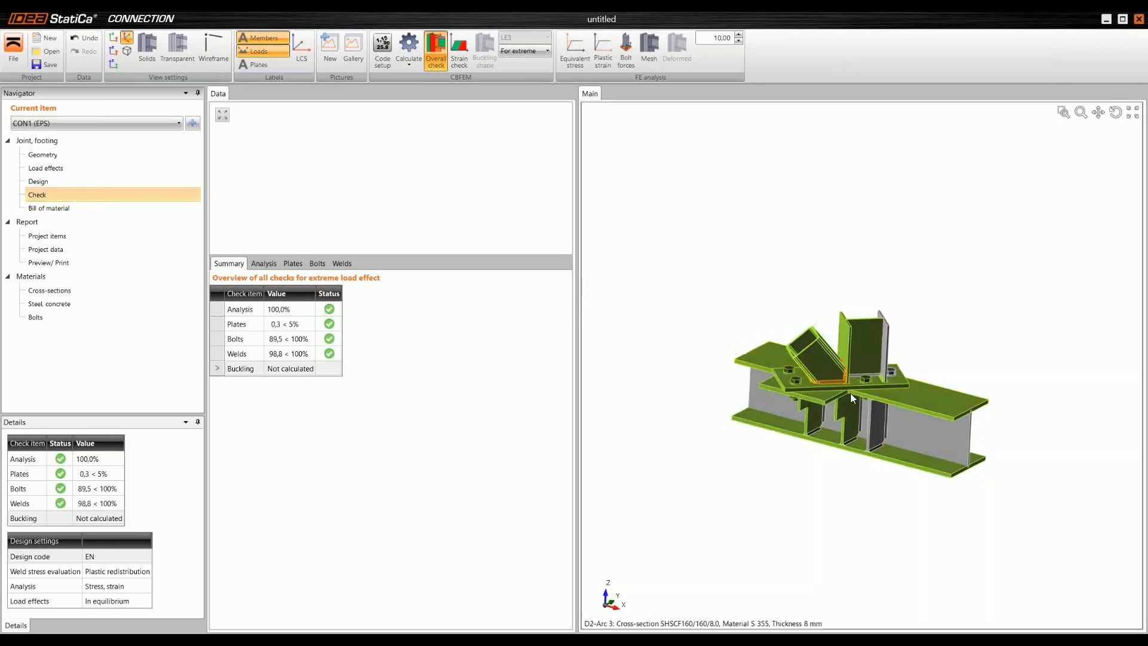
pyautogui.scroll(3, 852, 392)
pyautogui.moveTo(845, 387); pyautogui.dragTo(817, 365, button='middle')
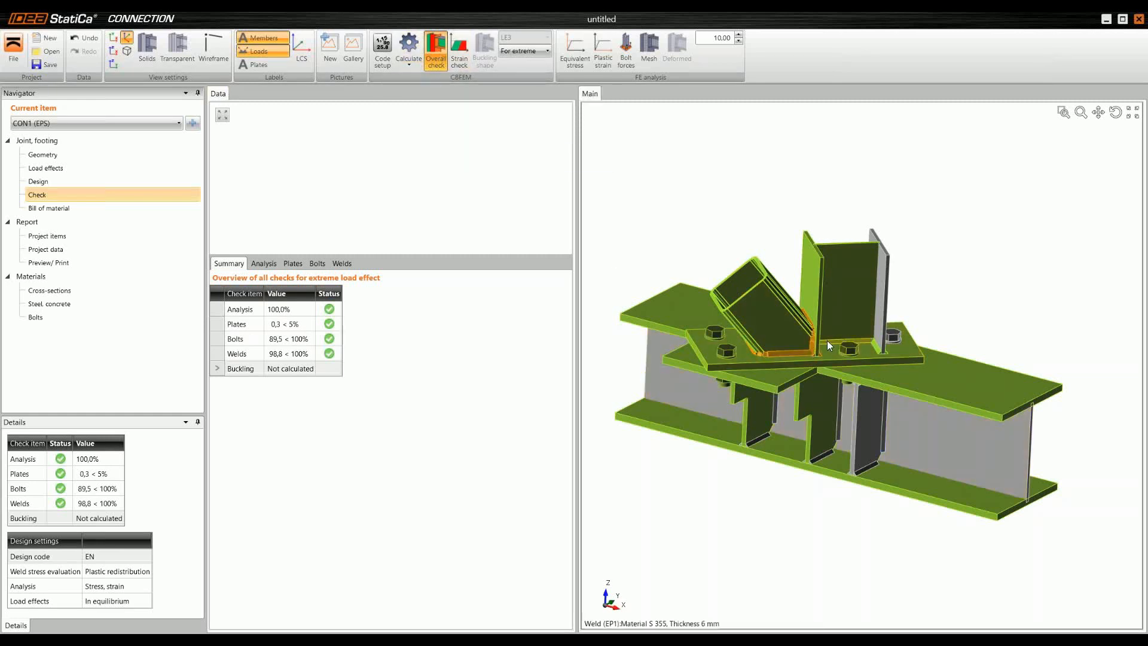
pyautogui.scroll(3, 789, 355)
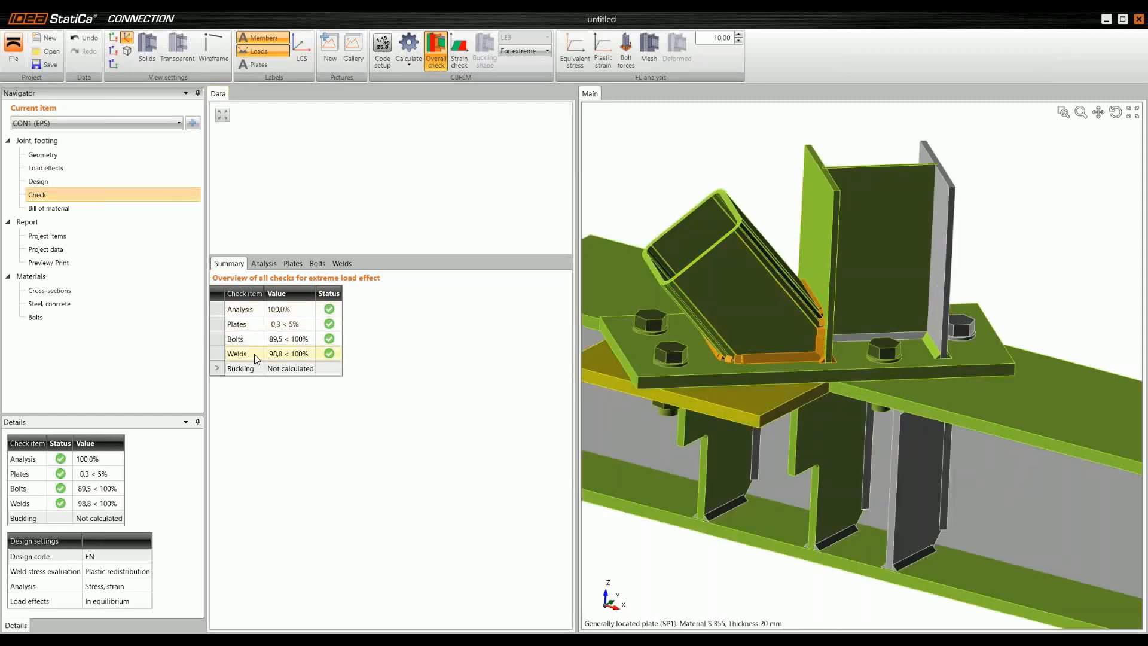
pyautogui.click(295, 357)
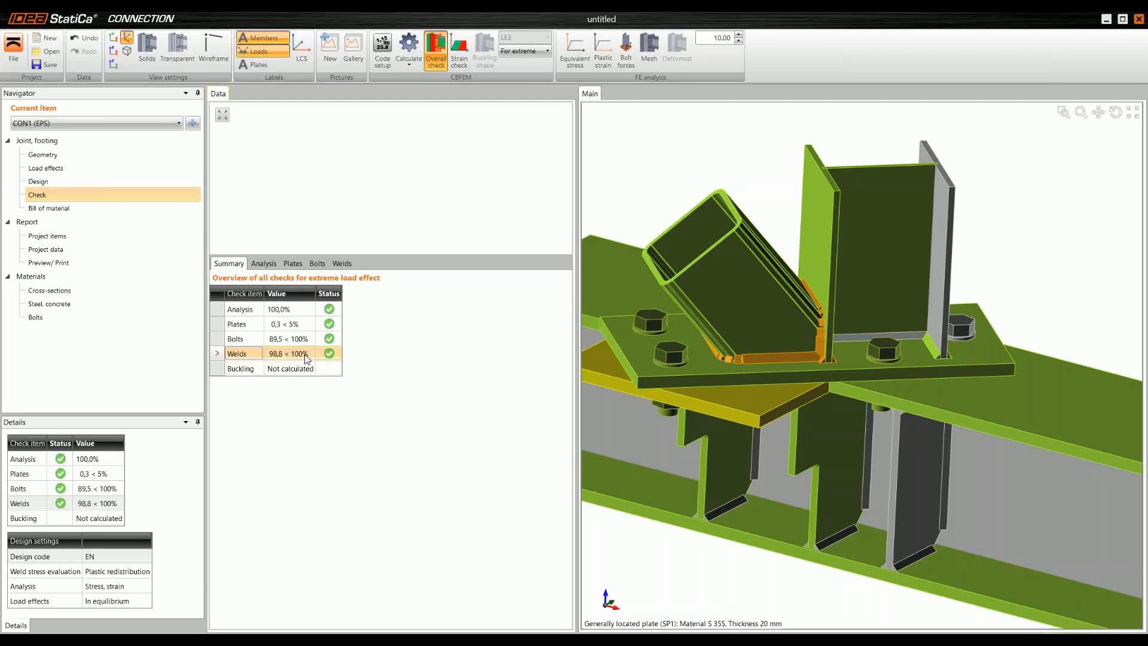
pyautogui.scroll(-3, 729, 341)
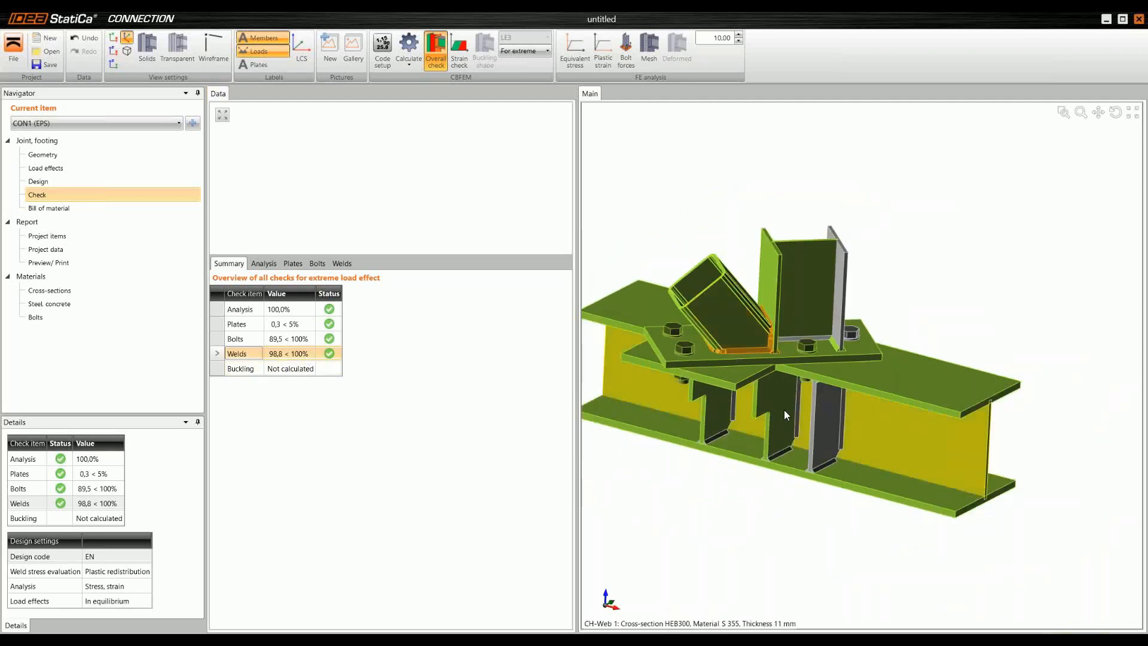
pyautogui.moveTo(784, 410)
pyautogui.mouseDown(button='middle')
pyautogui.moveTo(769, 403)
pyautogui.moveTo(796, 412)
pyautogui.mouseUp(button='middle')
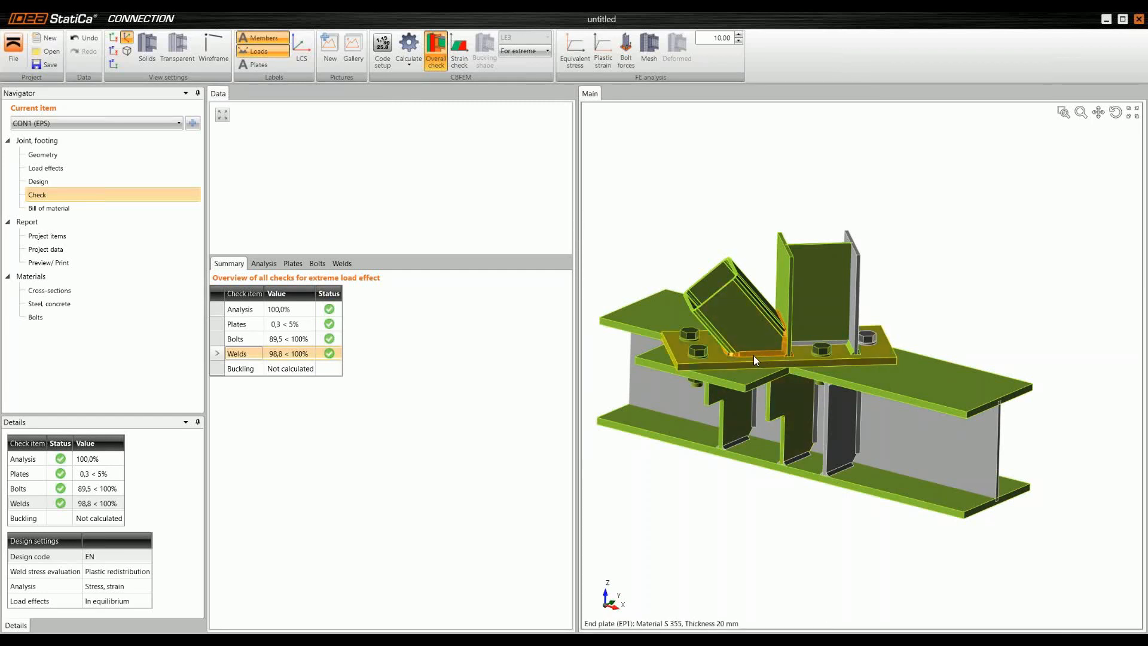
pyautogui.moveTo(758, 343); pyautogui.dragTo(744, 340, button='right')
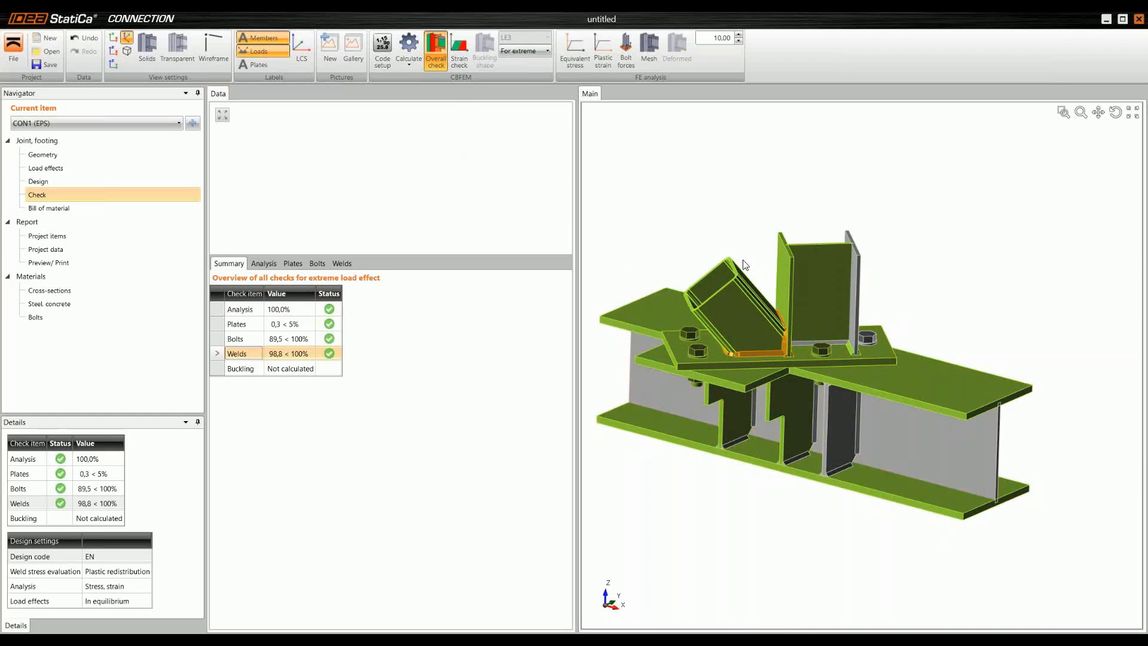
# Step: Display the strain check on the joint model and inspect the plates around members D1 and D2
pyautogui.click(459, 46)
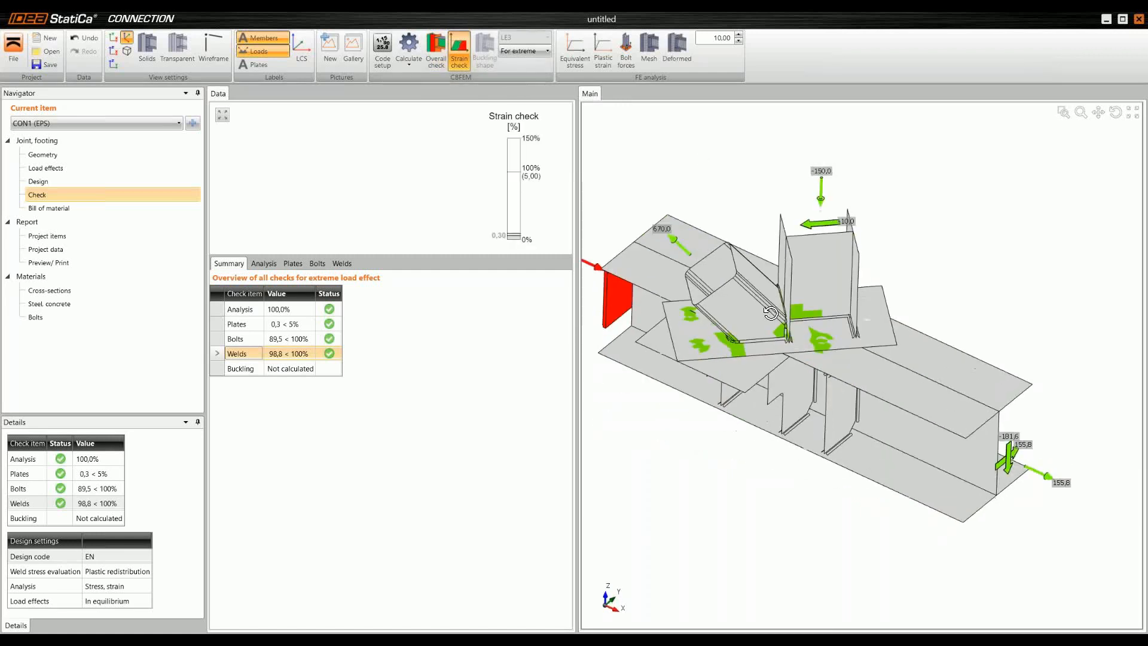
pyautogui.scroll(3, 770, 312)
pyautogui.scroll(-3, 720, 351)
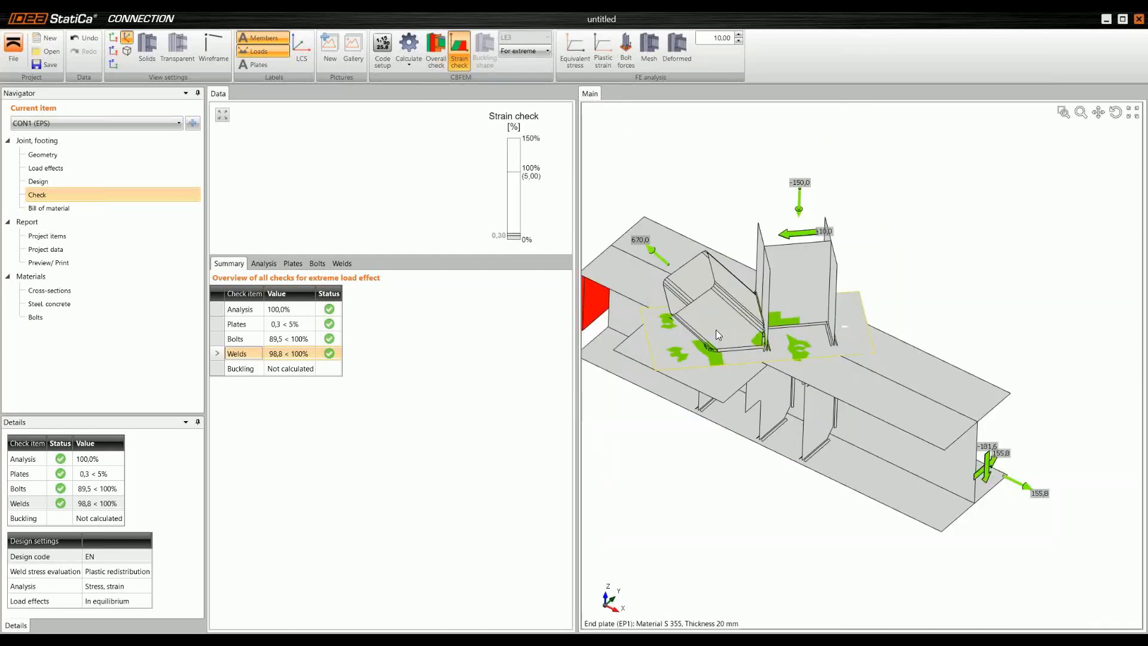
# Step: Display the equivalent stress with the mesh and deformed shape on the joint model, and show the FE analysis status
pyautogui.moveTo(715, 299)
pyautogui.mouseDown(button='middle')
pyautogui.moveTo(705, 252)
pyautogui.moveTo(714, 310)
pyautogui.moveTo(711, 277)
pyautogui.mouseUp(button='middle')
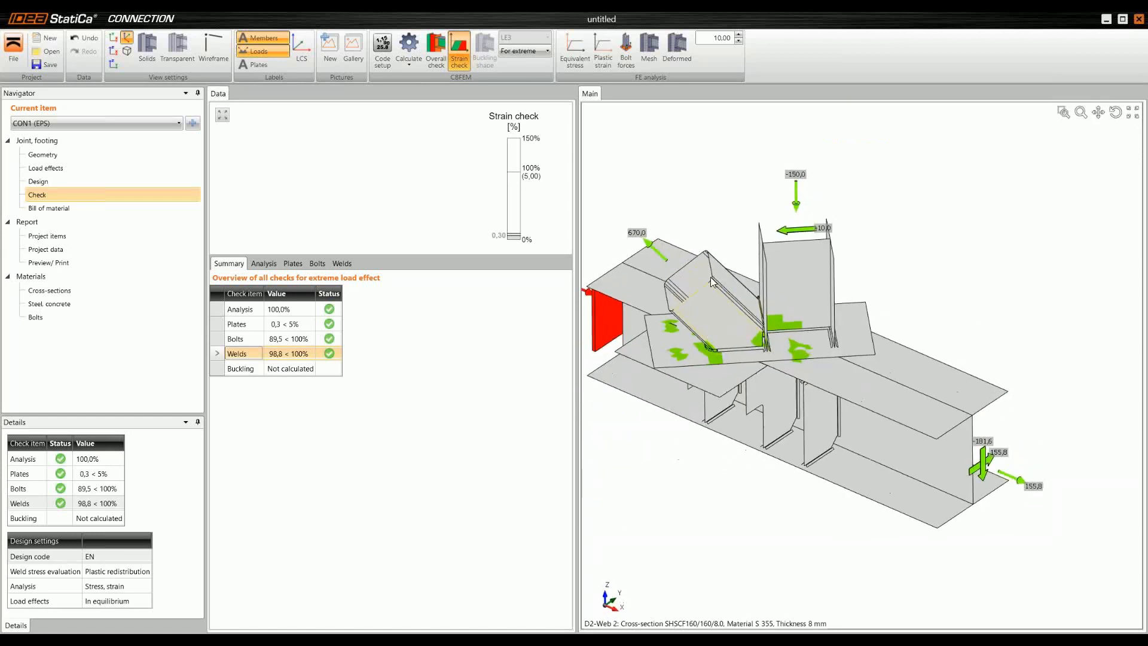
pyautogui.click(571, 53)
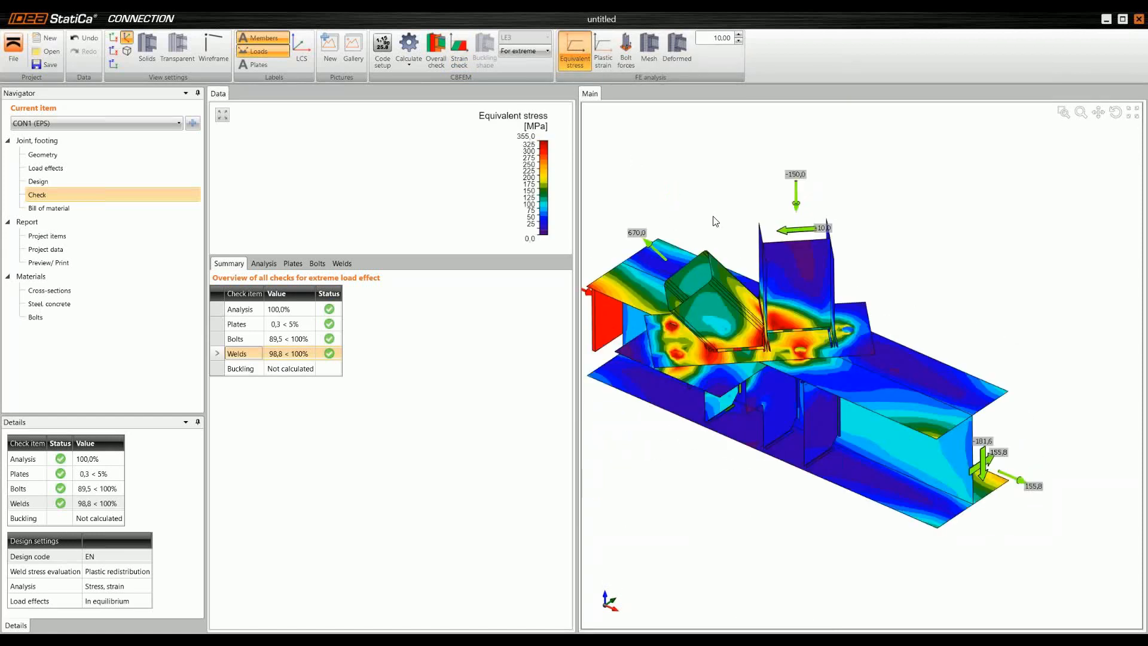
pyautogui.click(650, 47)
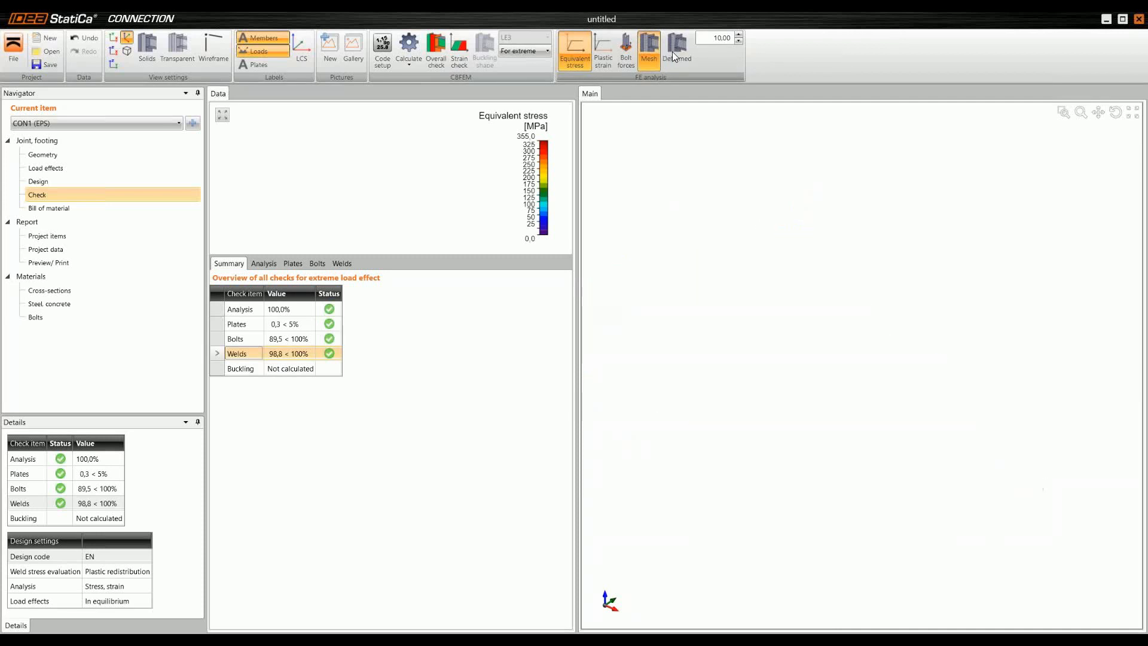
pyautogui.keyDown('ctrl'); pyautogui.moveTo(747, 353); pyautogui.dragTo(720, 338, button='middle'); pyautogui.keyUp('ctrl')
pyautogui.scroll(3, 707, 358)
pyautogui.click(676, 51)
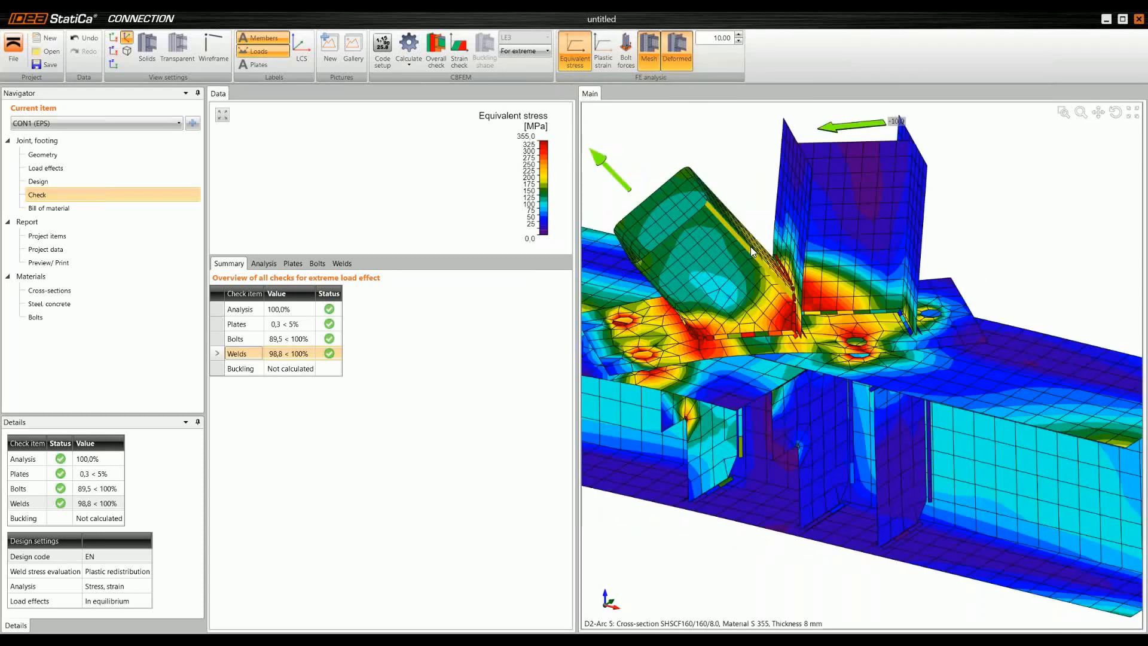
pyautogui.scroll(-3, 751, 246)
pyautogui.moveTo(750, 246)
pyautogui.keyDown('ctrl'); pyautogui.mouseDown(button='middle')
pyautogui.moveTo(743, 217)
pyautogui.moveTo(748, 264)
pyautogui.mouseUp(button='middle'); pyautogui.keyUp('ctrl')
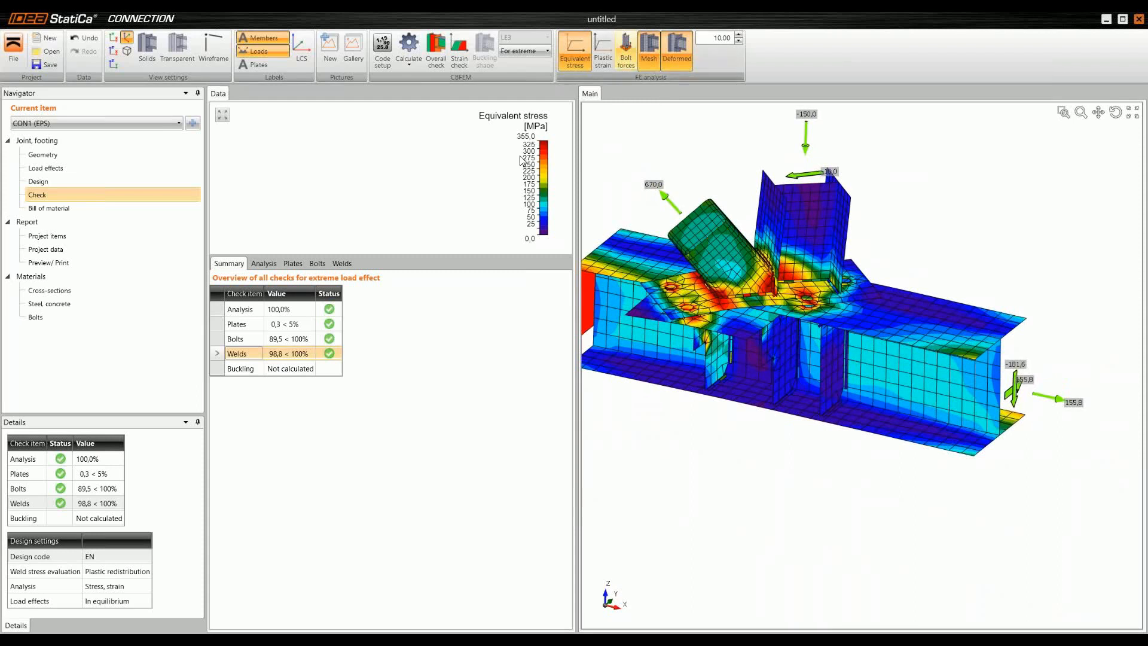
pyautogui.click(263, 263)
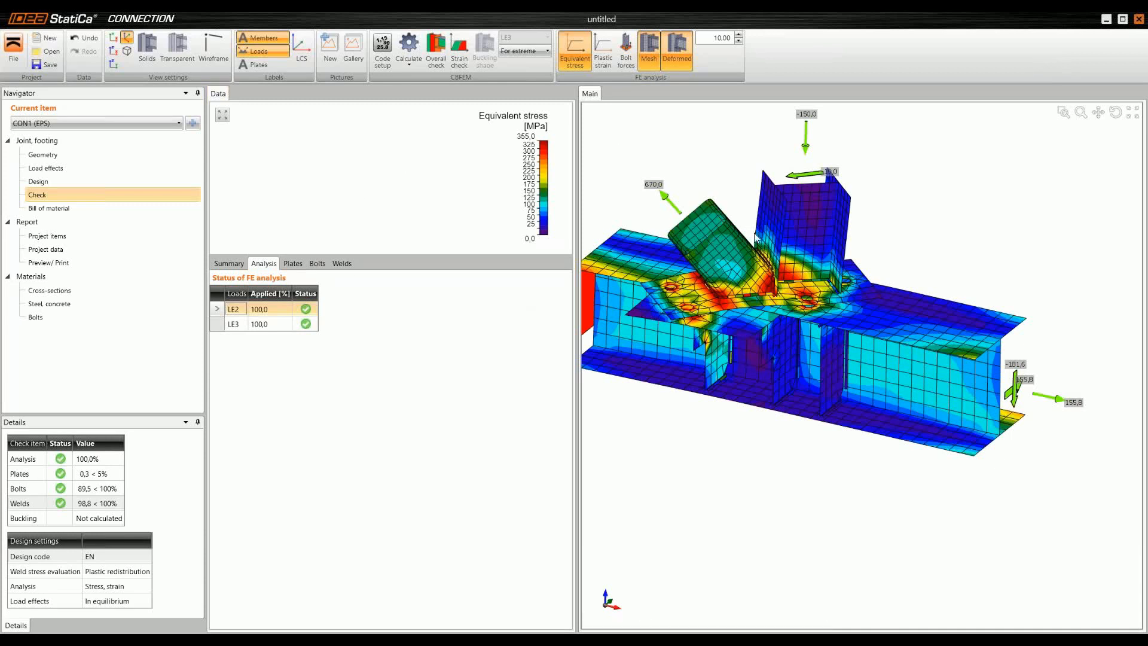
pyautogui.scroll(-2, 772, 339)
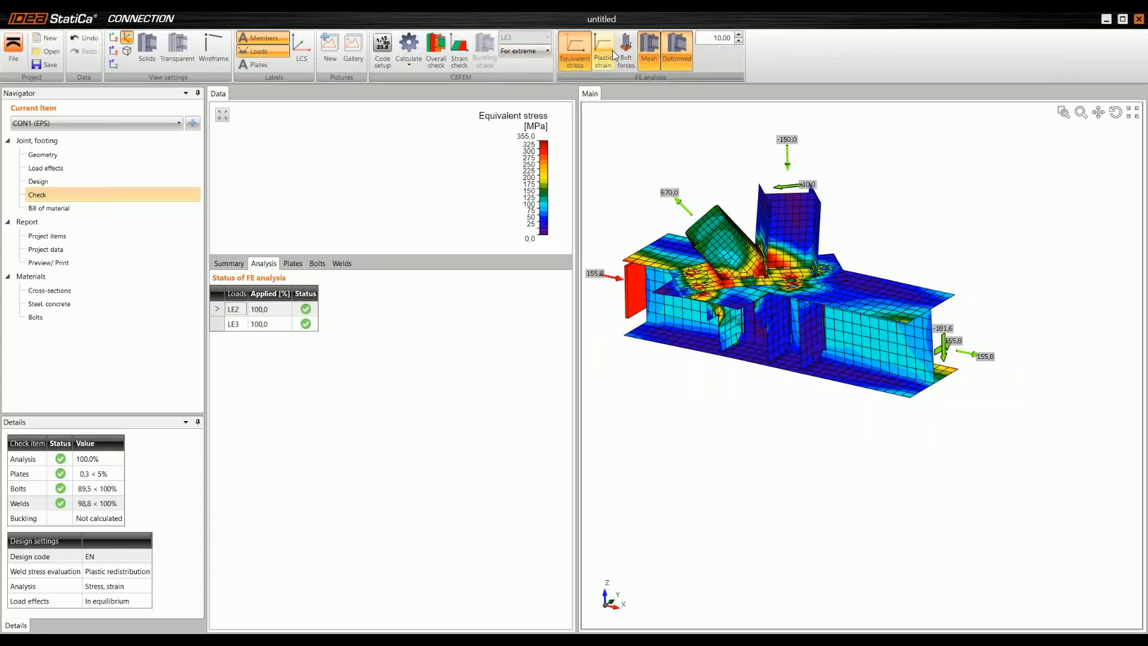
# Step: Show the overall check for the current load effect and compare LE2 with LE3, ending on LE2
pyautogui.click(436, 50)
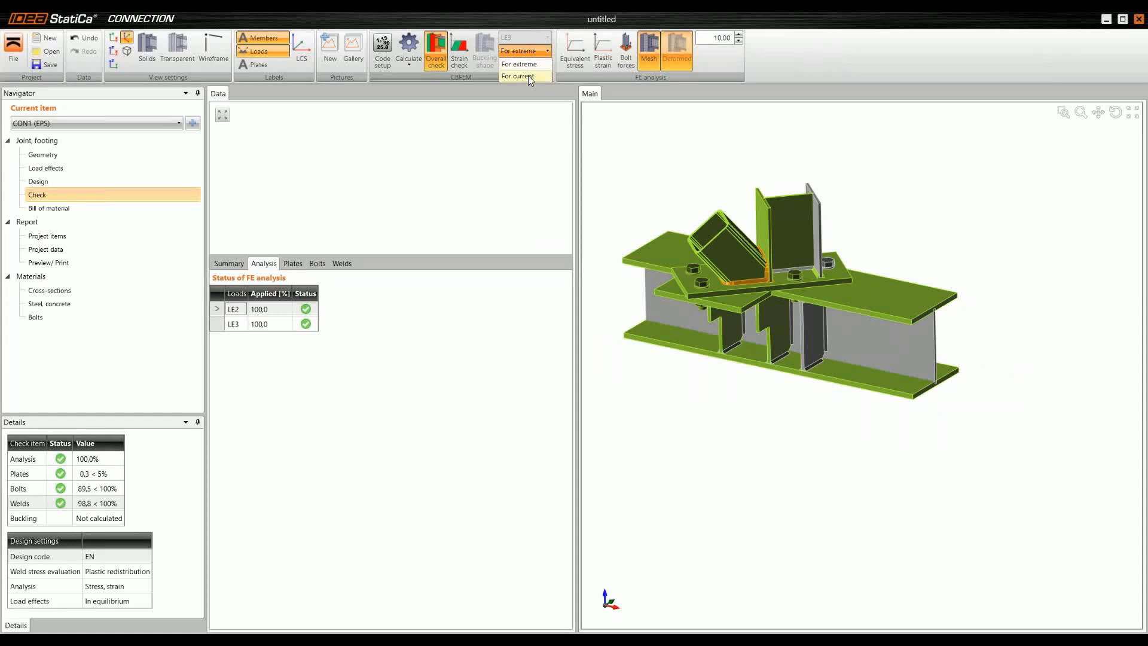
pyautogui.click(518, 76)
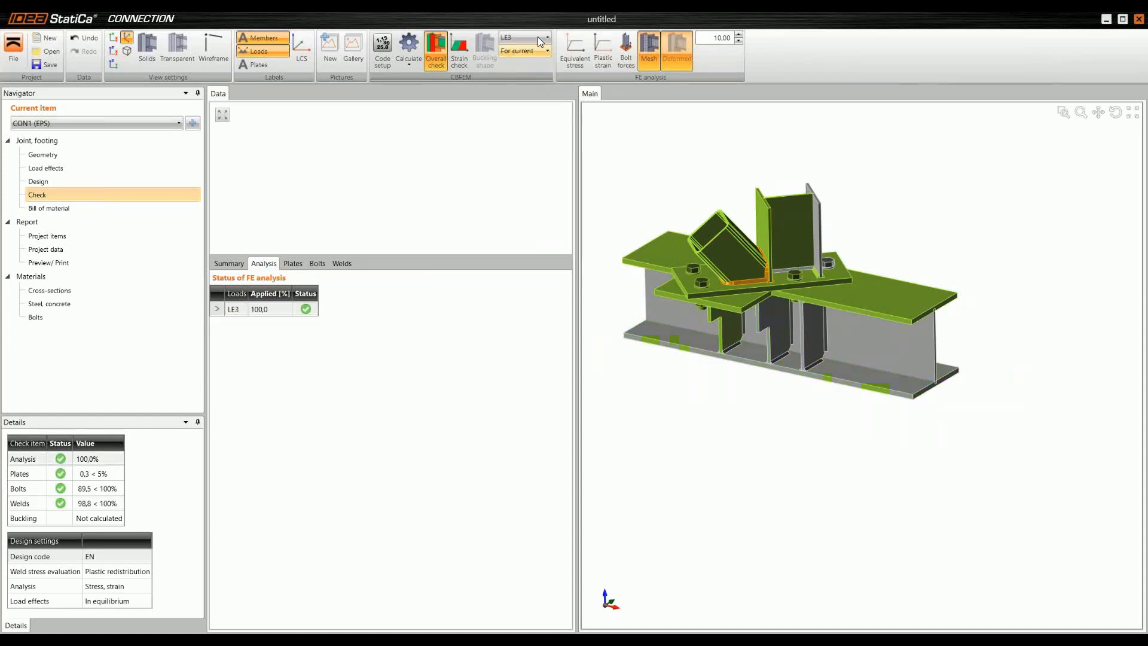
pyautogui.click(536, 37)
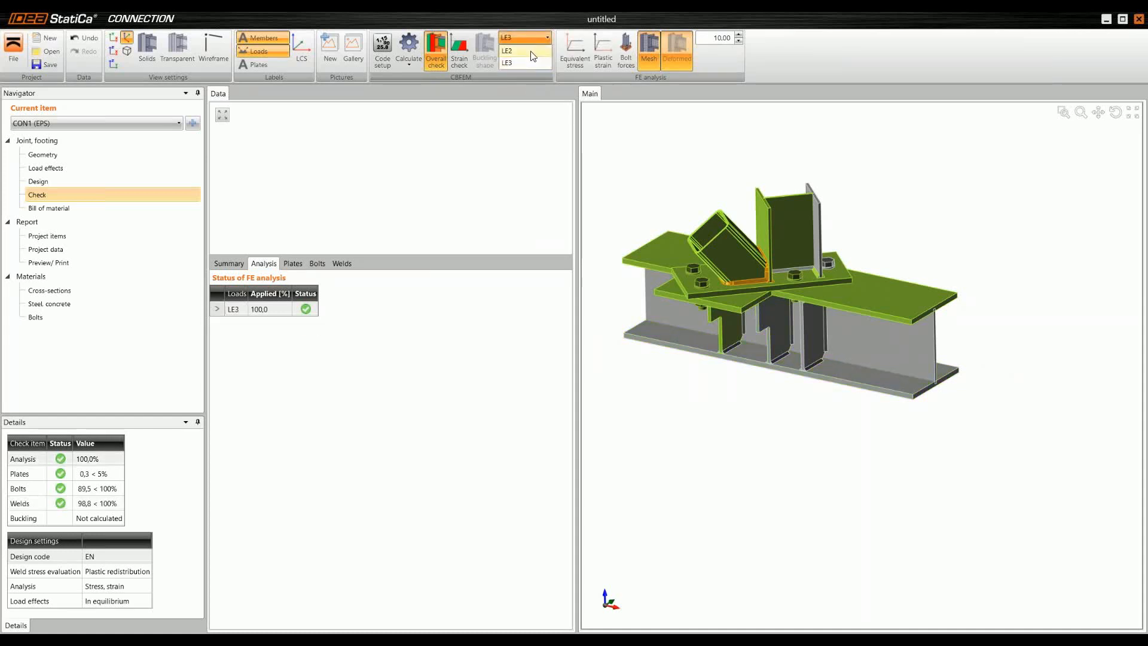
pyautogui.click(529, 51)
pyautogui.click(532, 36)
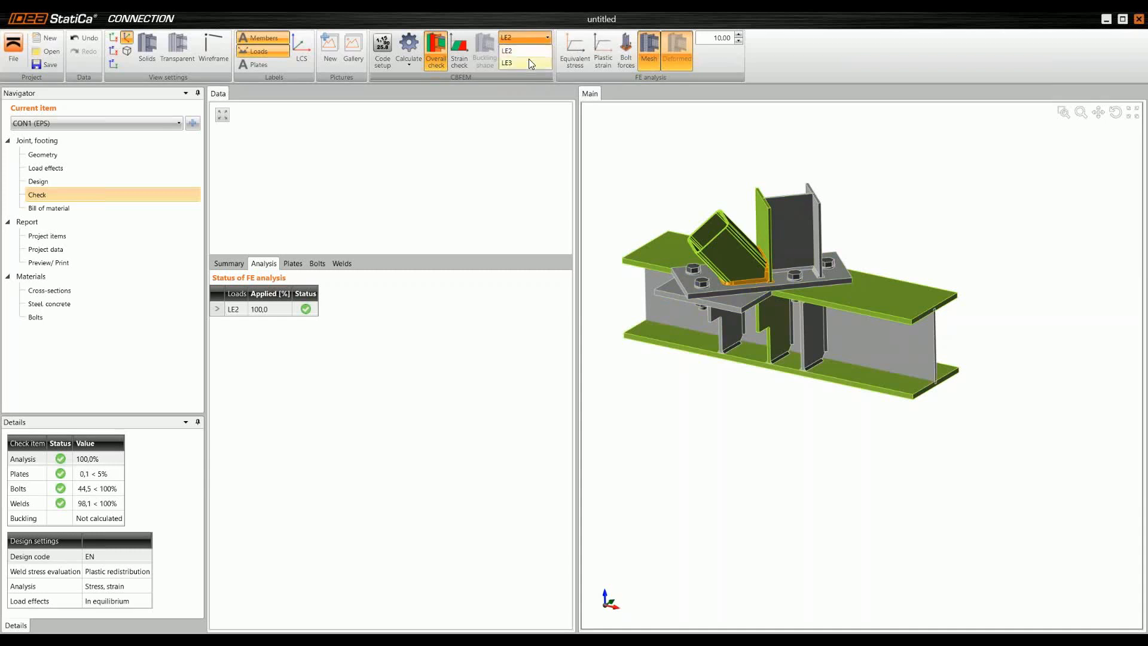
pyautogui.click(528, 63)
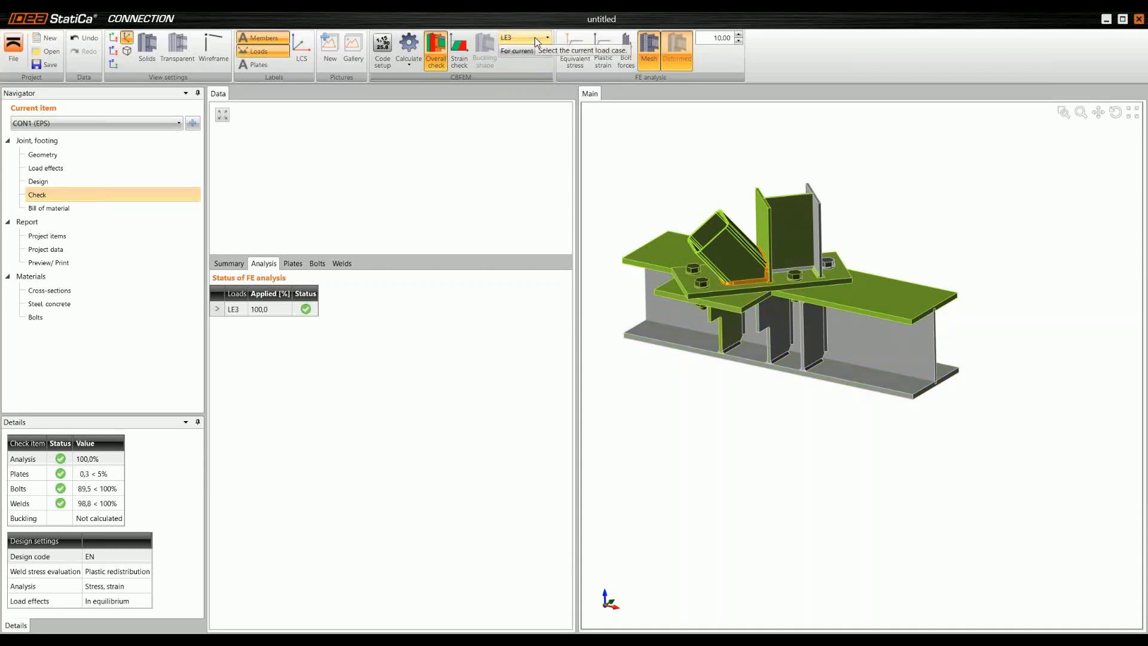
pyautogui.click(535, 37)
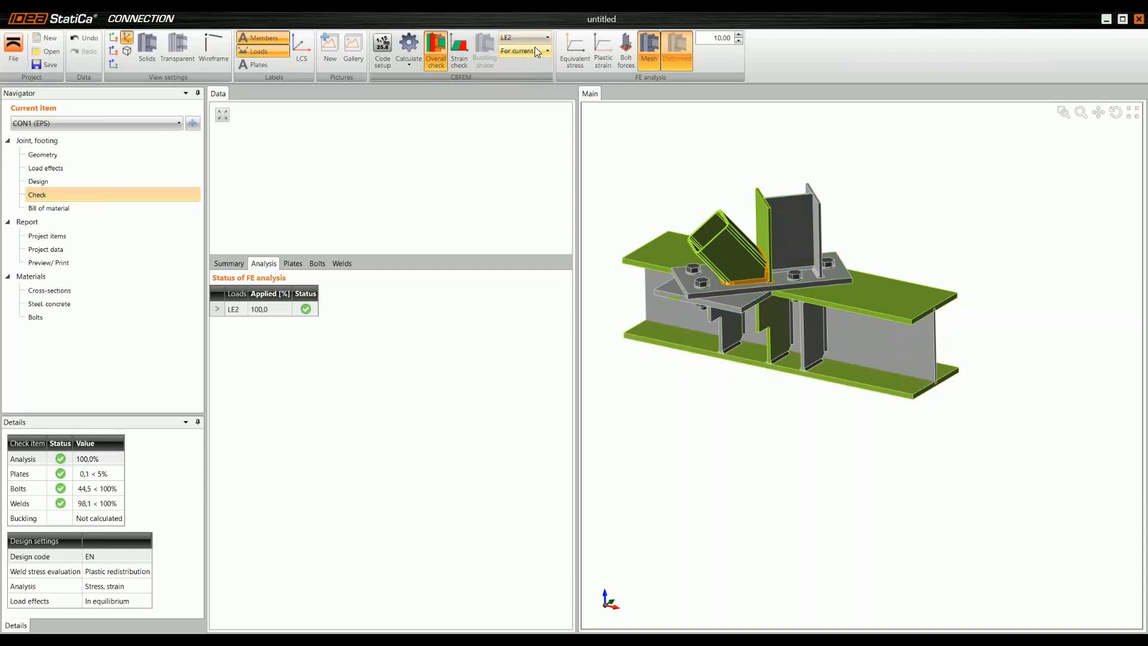
pyautogui.click(536, 51)
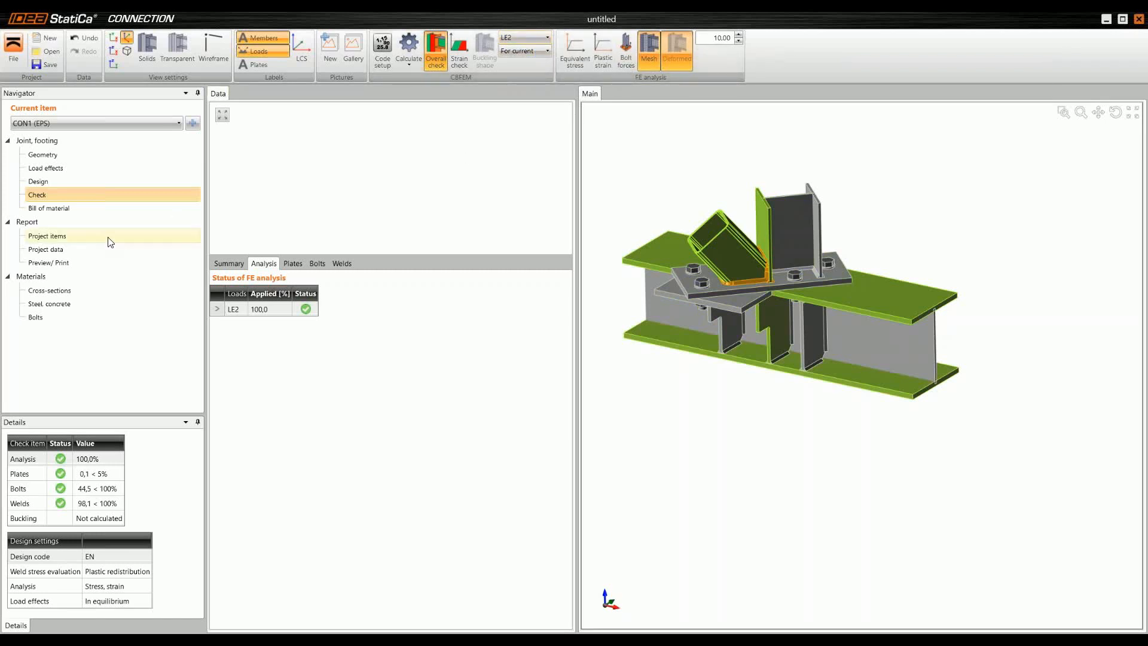
# Step: Generate the detailed report preview for CON1 and read through it from the project data to the code settings
pyautogui.click(66, 263)
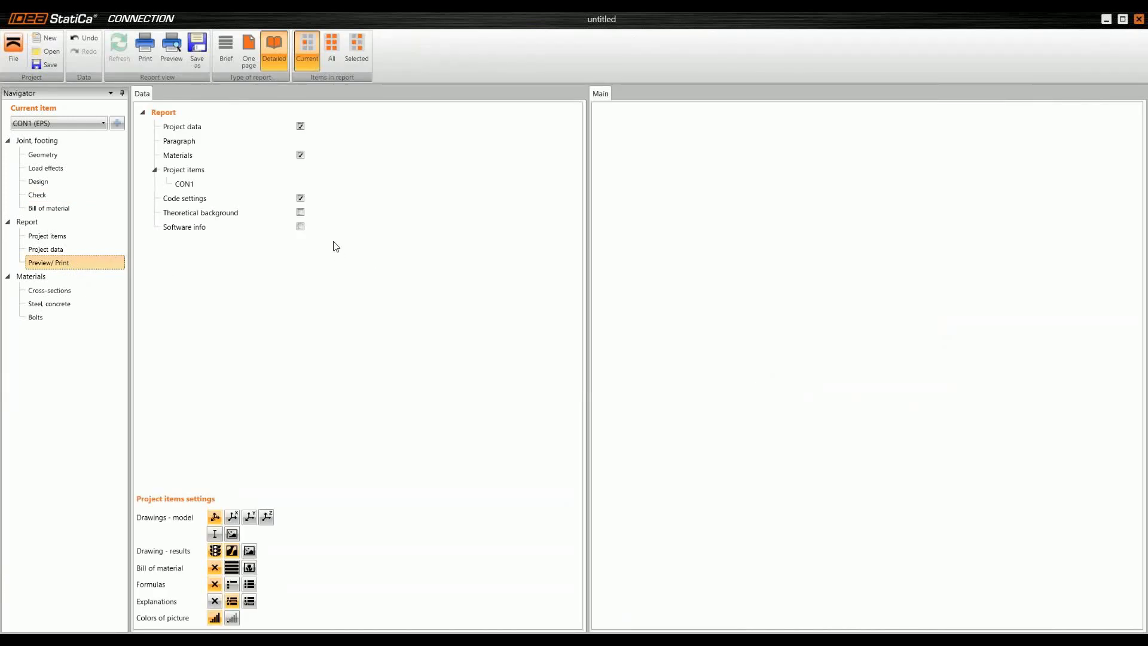
pyautogui.scroll(-5, 684, 327)
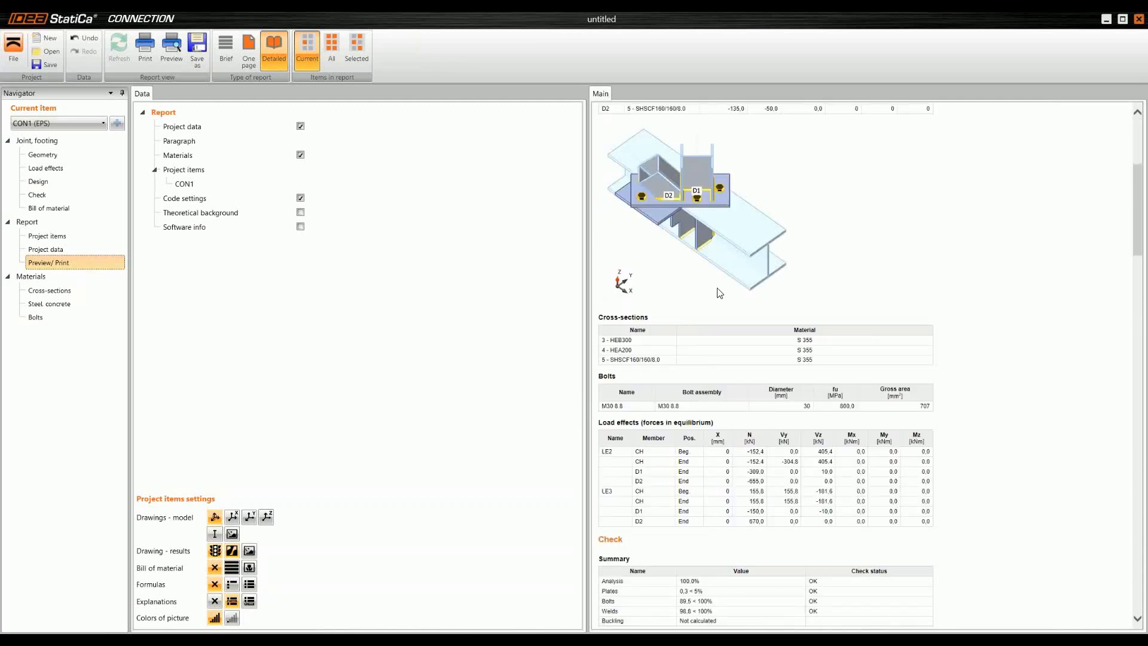
pyautogui.scroll(-20, 729, 288)
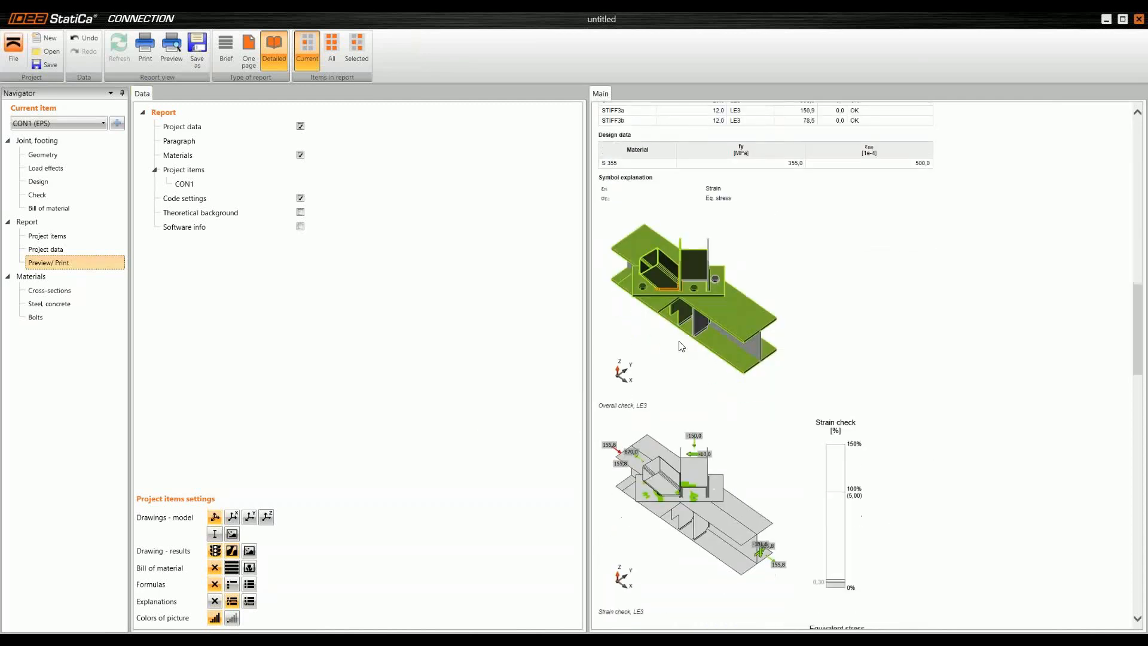
pyautogui.scroll(-20, 719, 299)
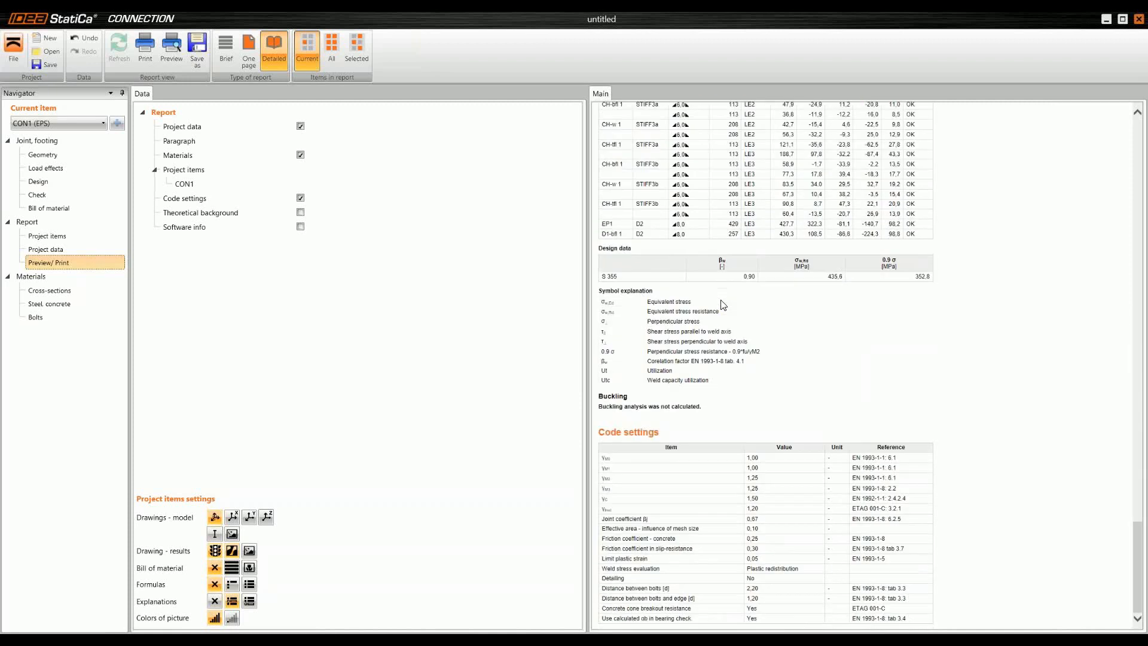
pyautogui.scroll(20, 736, 300)
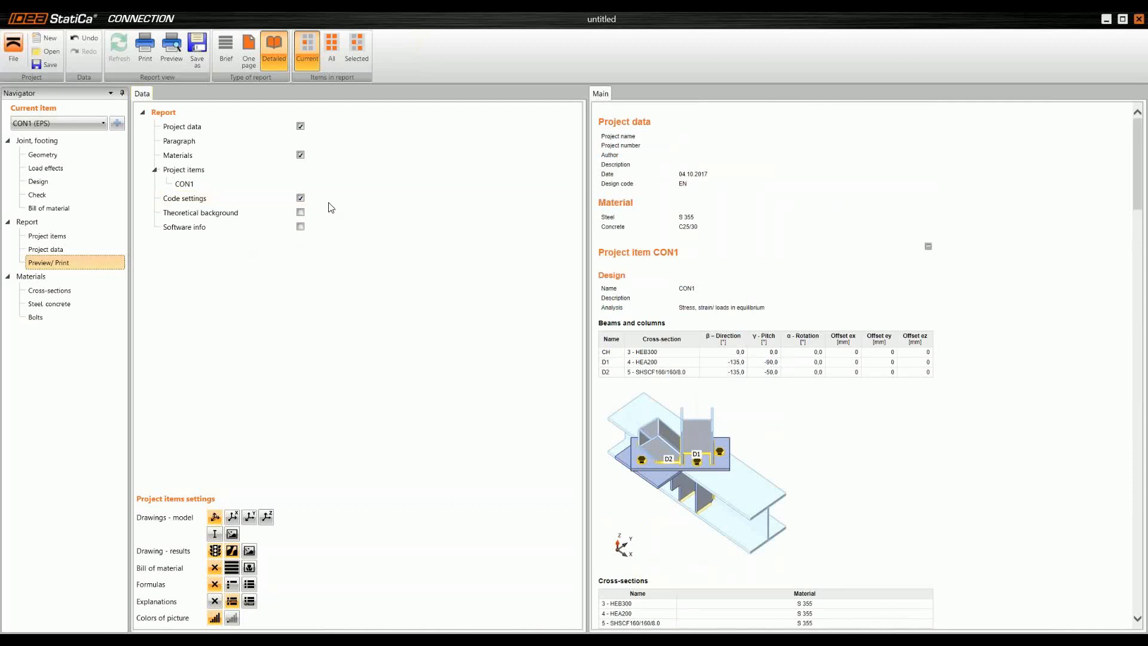
# Step: Return to the joint check and inspect the joint model's overall check from another angle
pyautogui.click(66, 195)
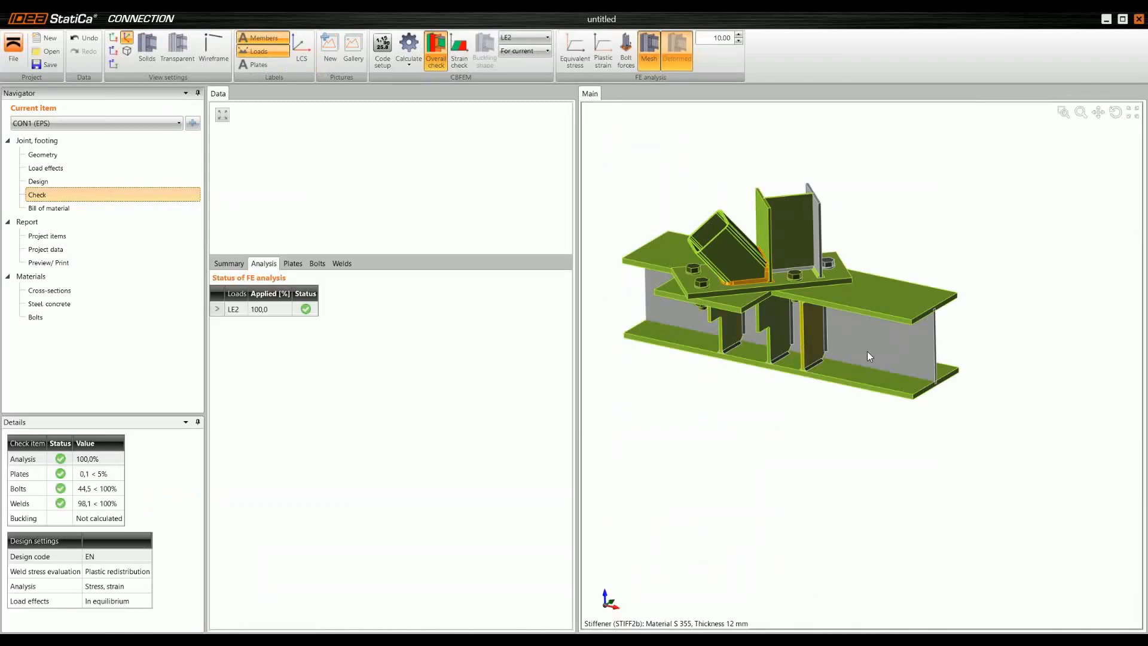
pyautogui.moveTo(800, 342); pyautogui.dragTo(762, 354, button='middle')
pyautogui.scroll(2, 729, 308)
pyautogui.moveTo(711, 305); pyautogui.dragTo(784, 331, button='middle')
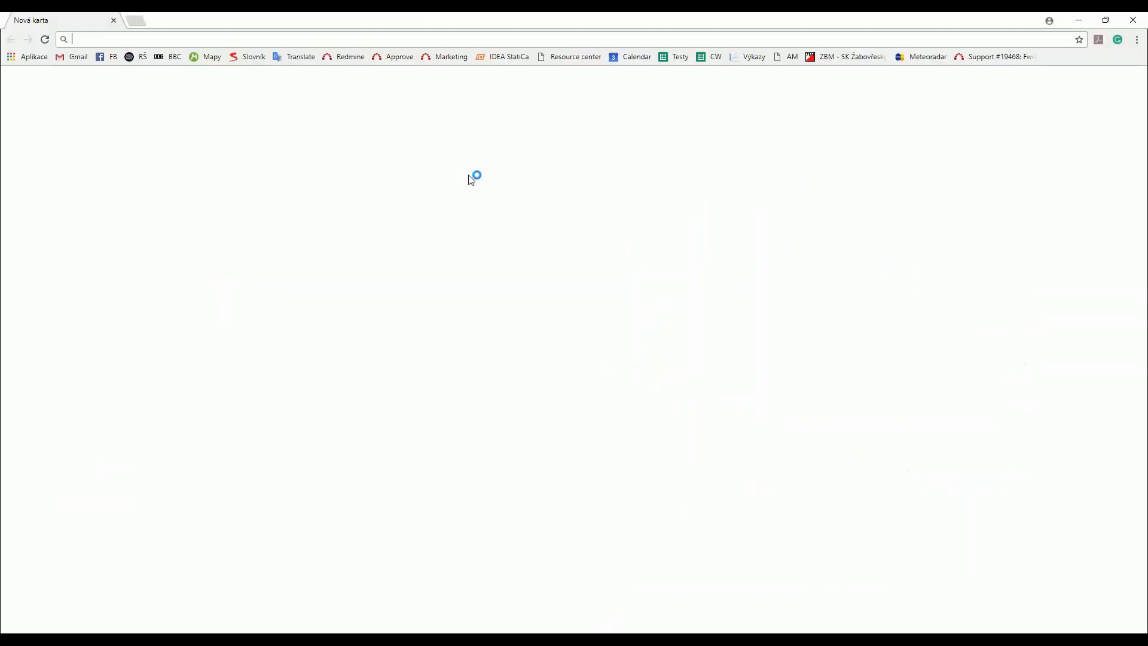
# Step: Switch to the web browser and open the customer projects page in the Steel section of the IDEA StatiCa resource center
pyautogui.click(507, 57)
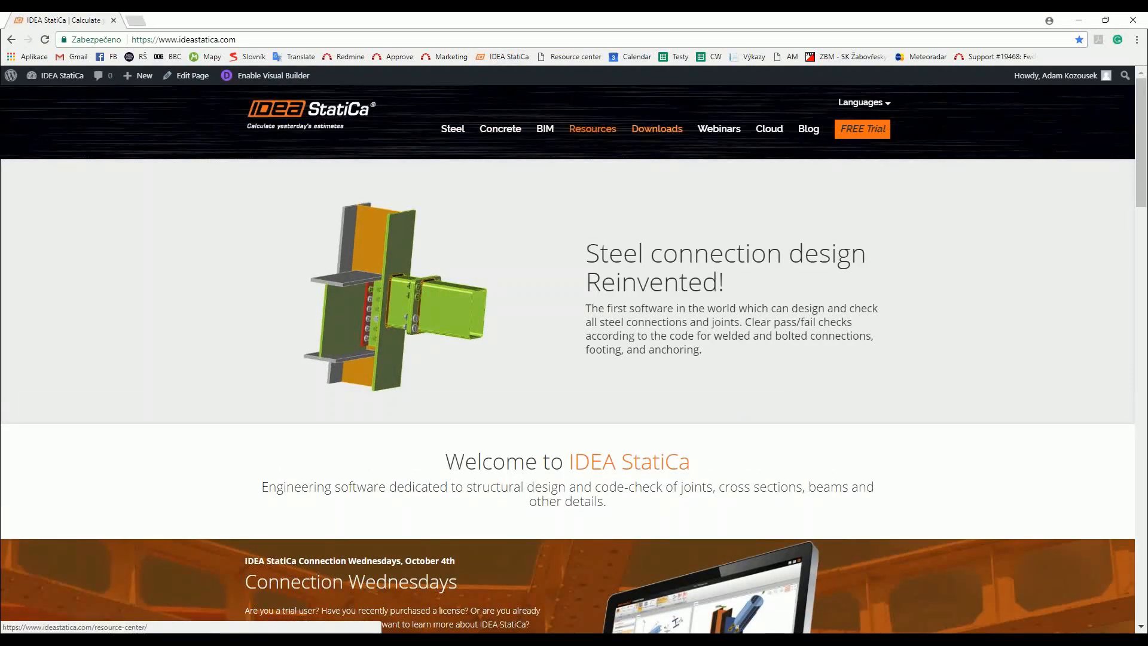
pyautogui.click(606, 132)
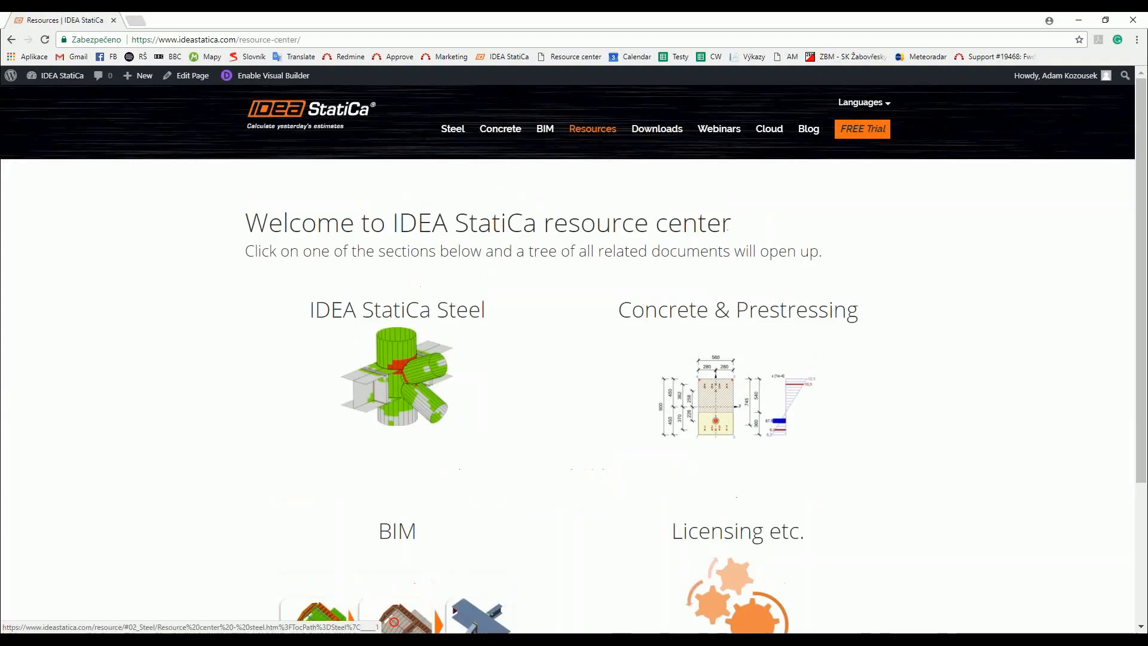
pyautogui.click(373, 336)
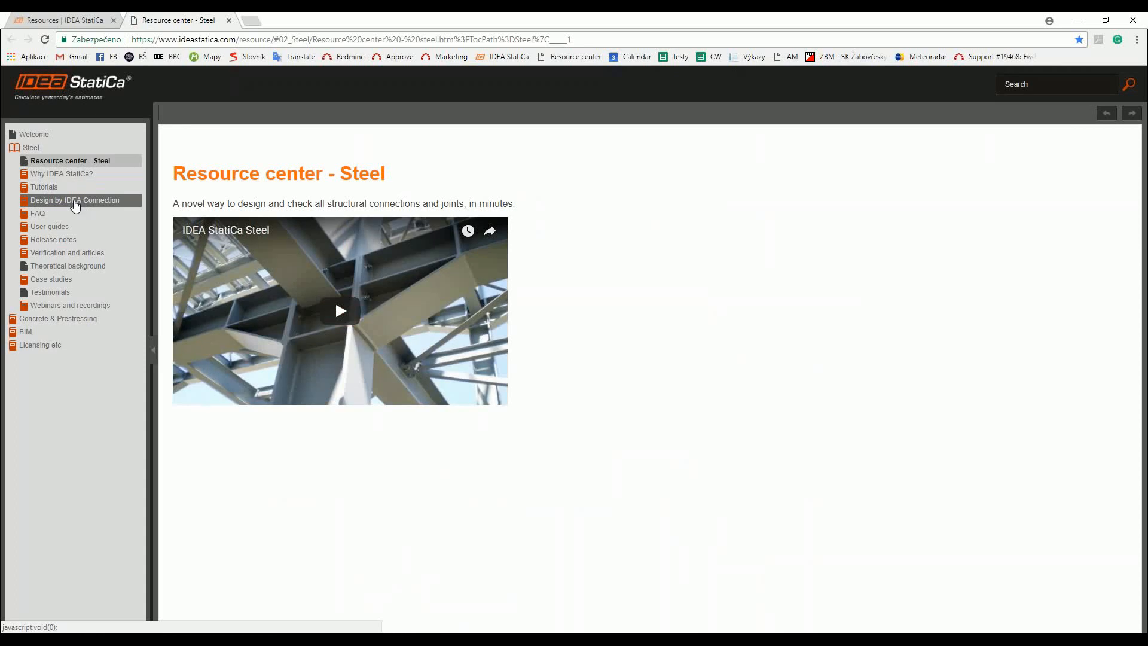
pyautogui.click(74, 206)
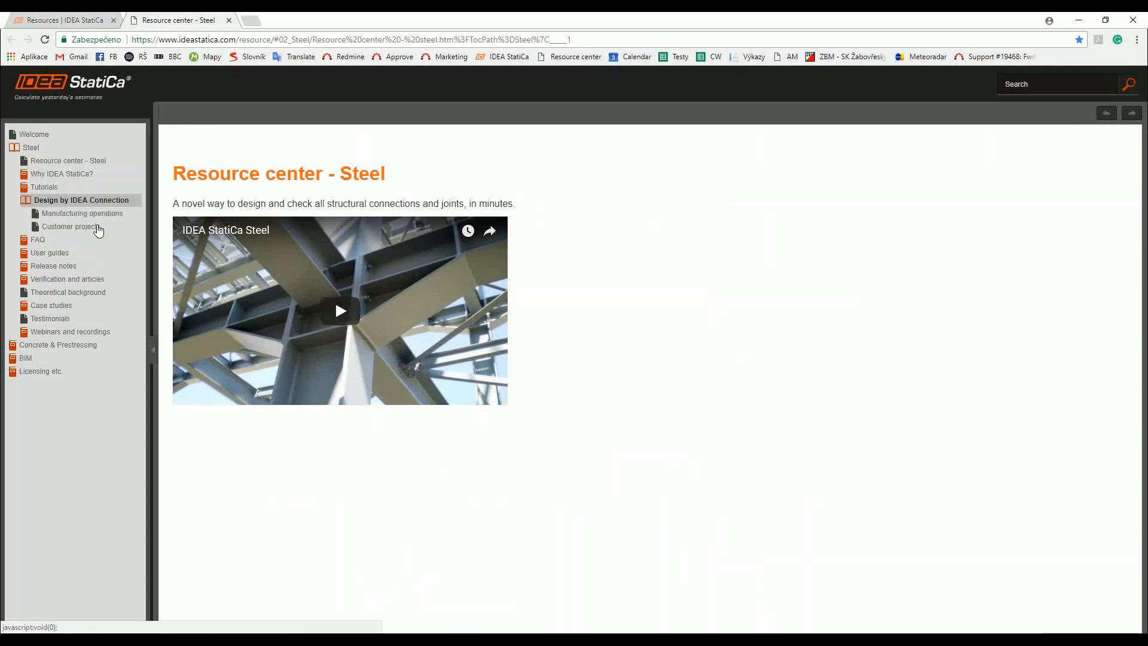
pyautogui.click(88, 232)
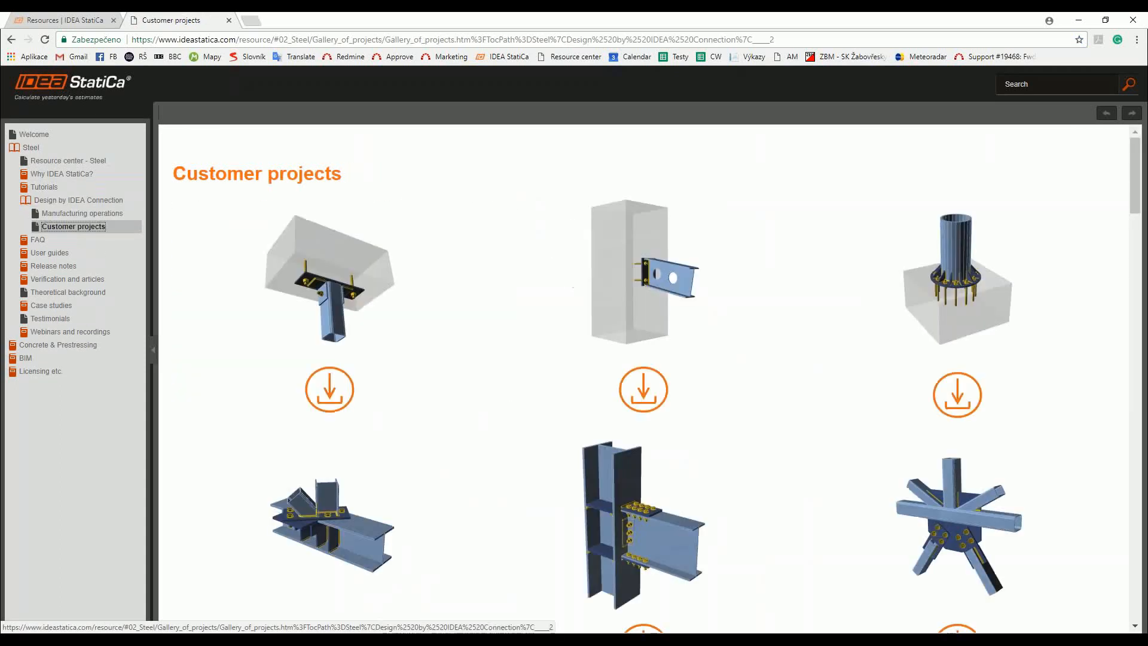
# Step: Browse the customer projects gallery, opening the save dialog for the "Beam to column 03" project and cancelling it
pyautogui.scroll(-2, 335, 420)
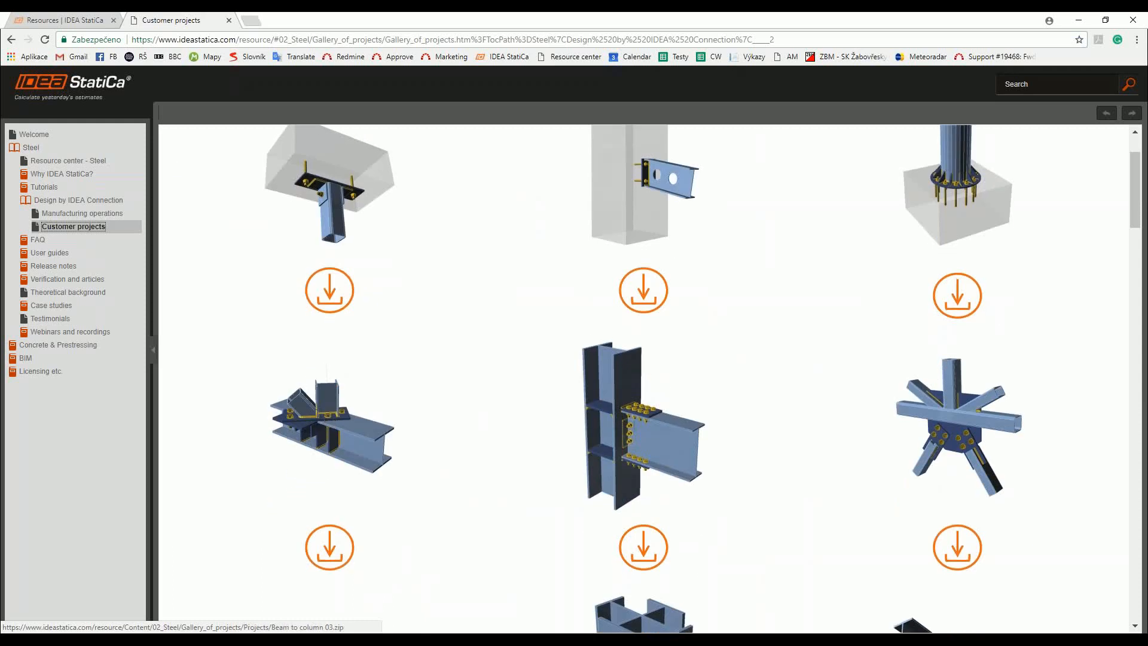
pyautogui.click(331, 541)
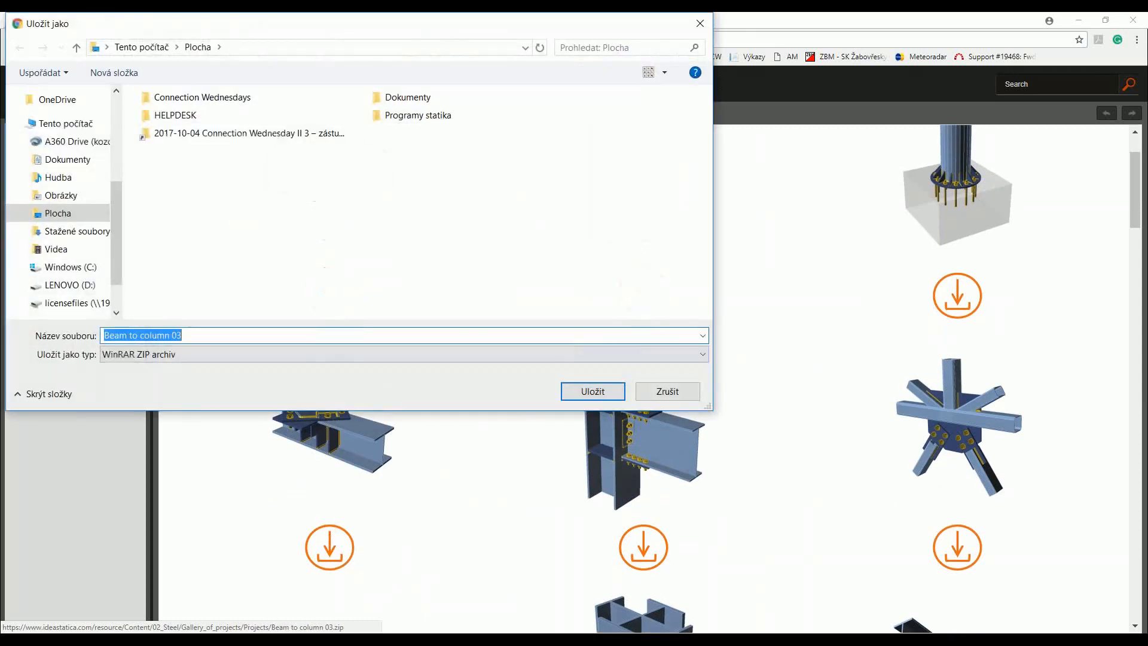
pyautogui.click(667, 391)
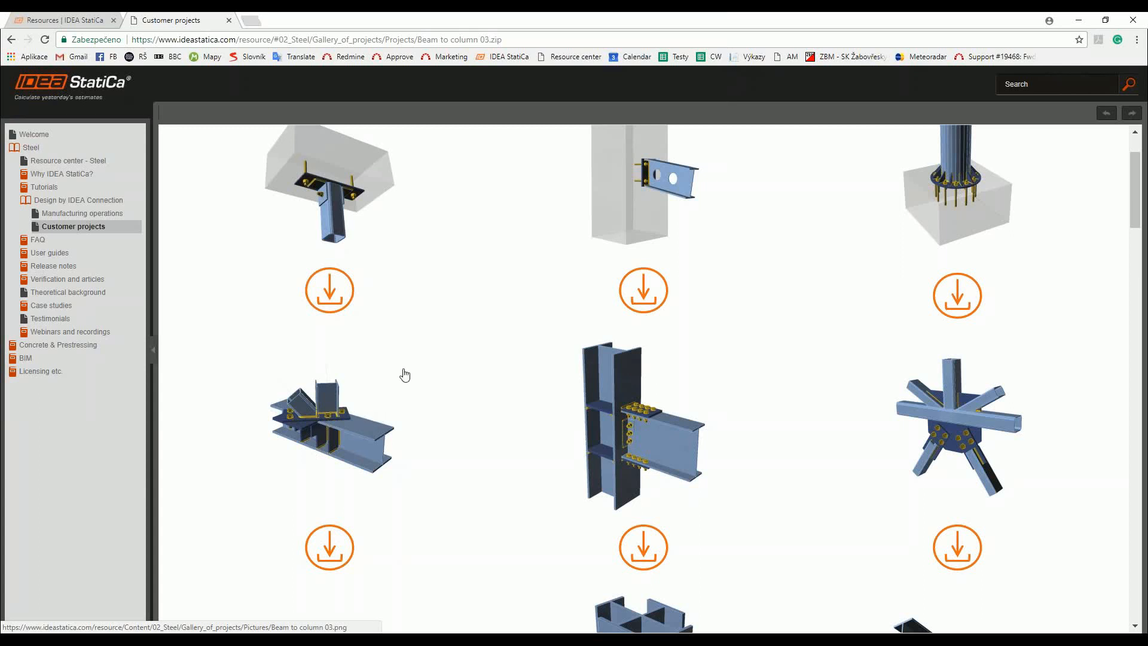
pyautogui.scroll(-3, 406, 371)
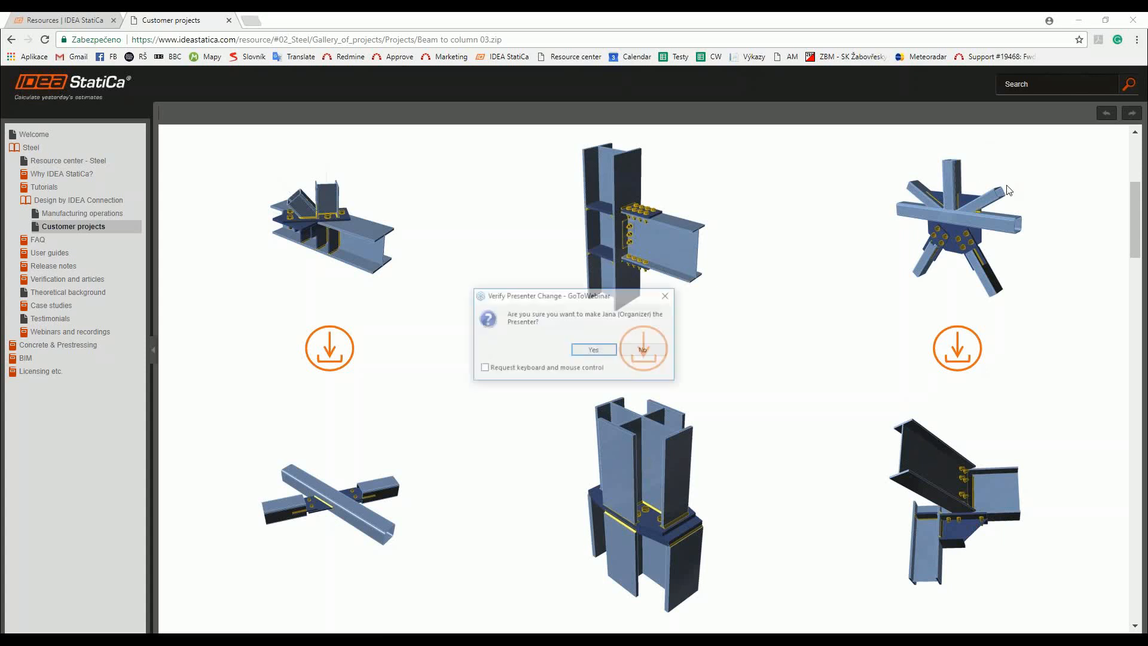
pyautogui.click(611, 350)
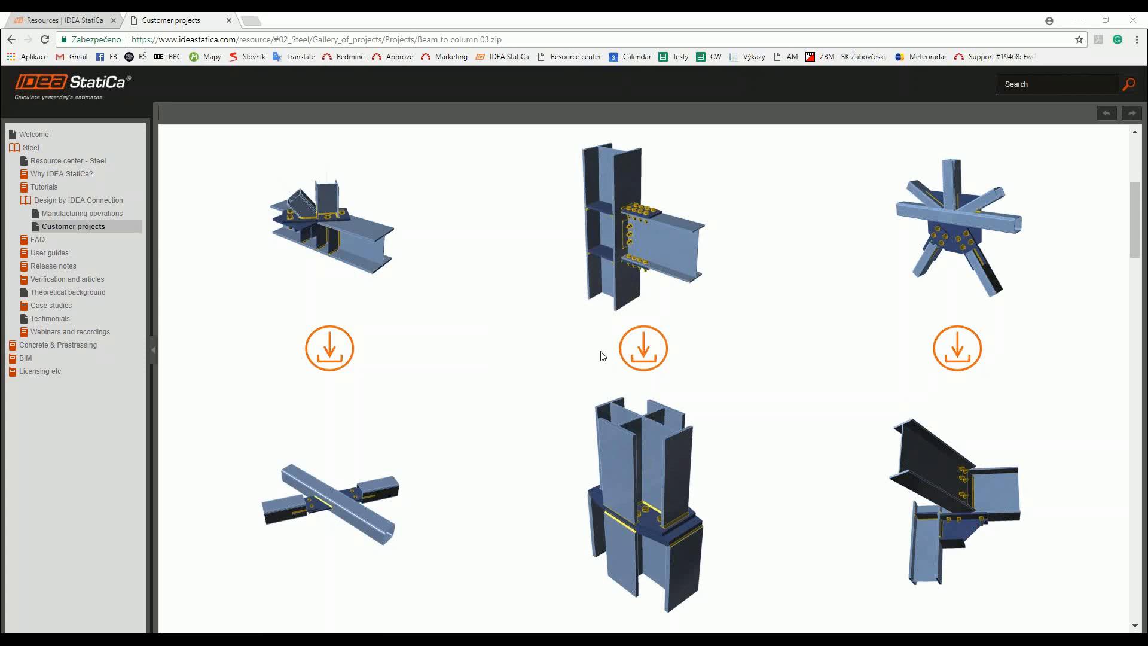
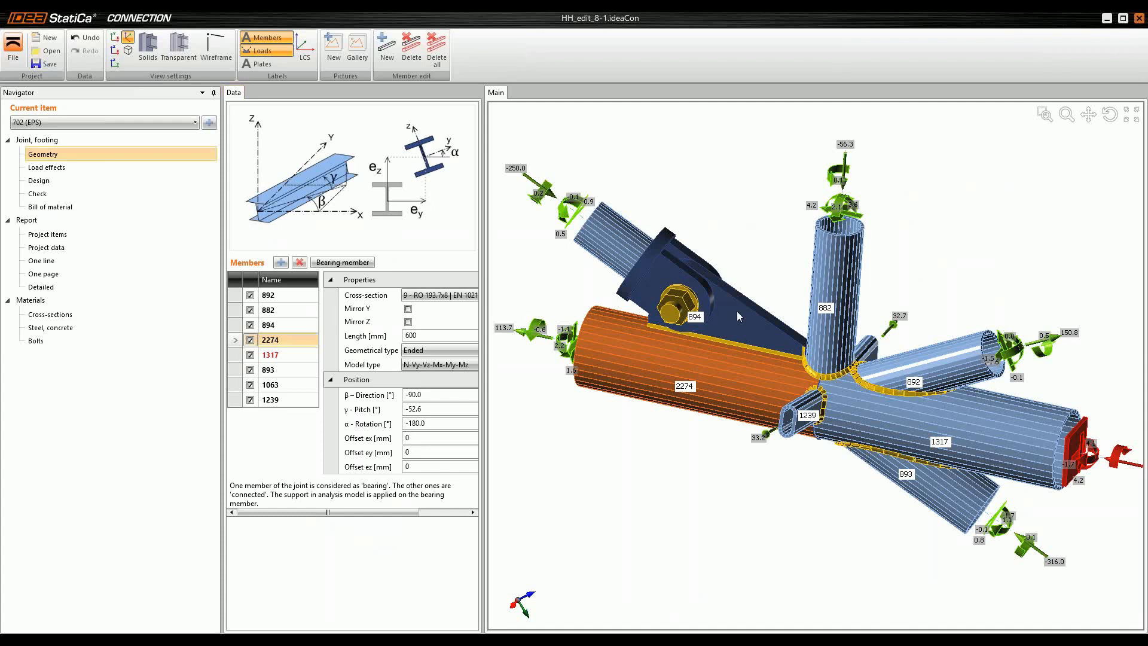
# Step: Examine the geometry of the tubular joint 702 (EPS) from several angles, including the bolted plate connection and the tube intersection
pyautogui.scroll(-2, 697, 362)
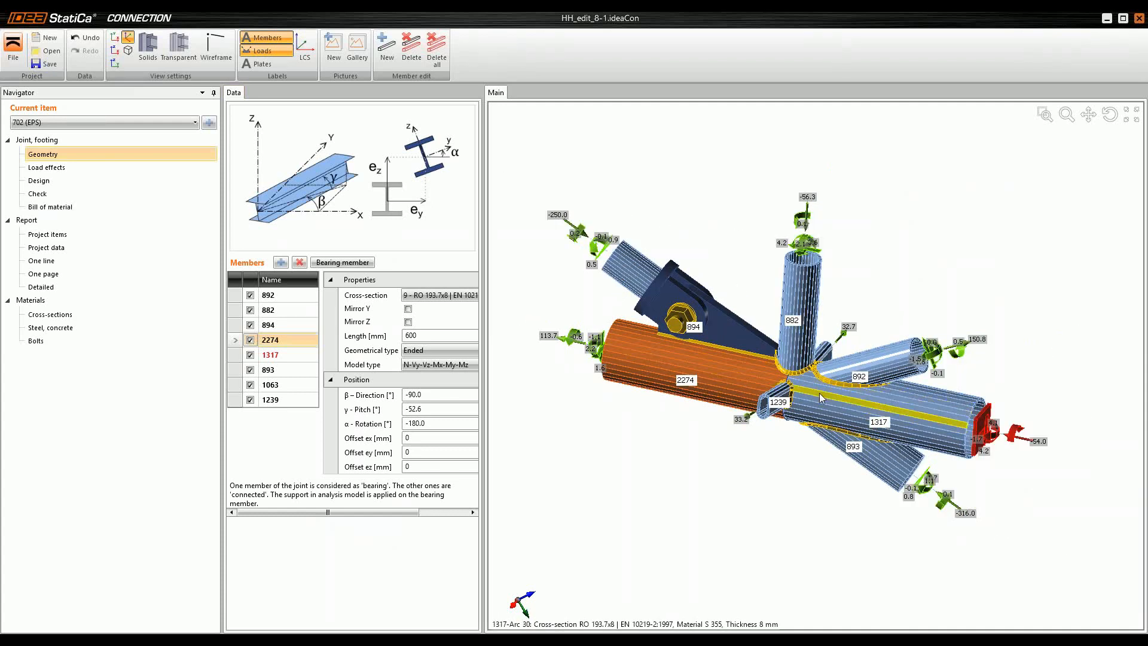
pyautogui.moveTo(819, 393)
pyautogui.keyDown('ctrl'); pyautogui.mouseDown(button='middle')
pyautogui.moveTo(740, 418)
pyautogui.moveTo(739, 382)
pyautogui.moveTo(827, 361)
pyautogui.moveTo(788, 367)
pyautogui.moveTo(828, 397)
pyautogui.moveTo(819, 401)
pyautogui.mouseUp(button='middle'); pyautogui.keyUp('ctrl')
pyautogui.scroll(5, 818, 407)
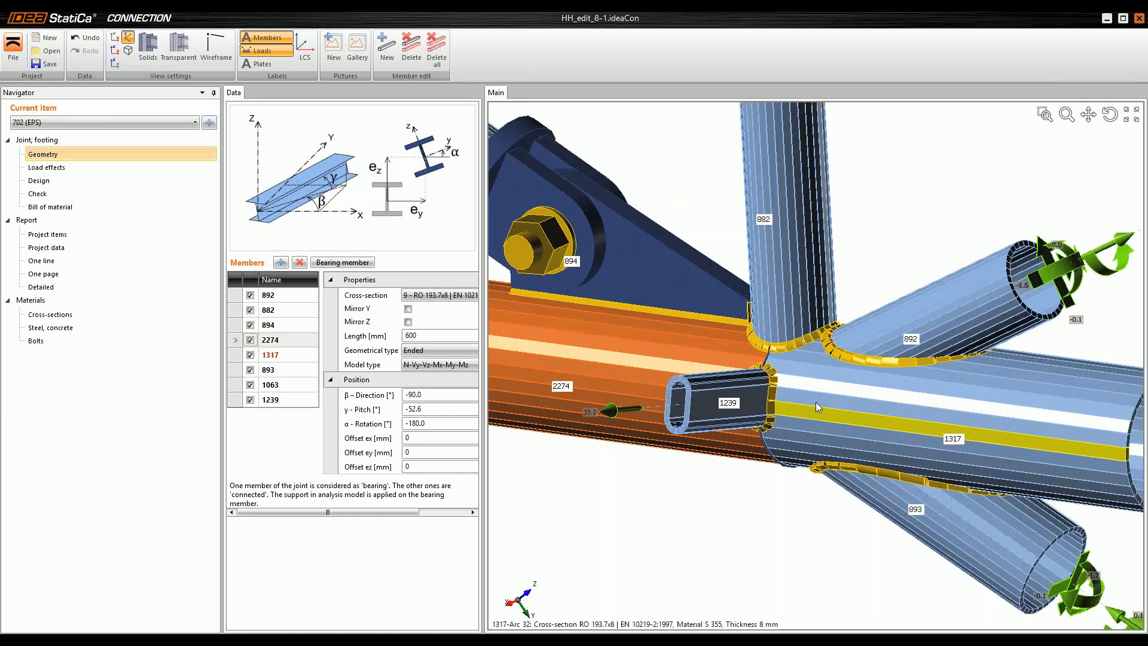
pyautogui.scroll(-4, 817, 404)
pyautogui.keyDown('ctrl'); pyautogui.moveTo(817, 404); pyautogui.dragTo(848, 396, button='middle'); pyautogui.keyUp('ctrl')
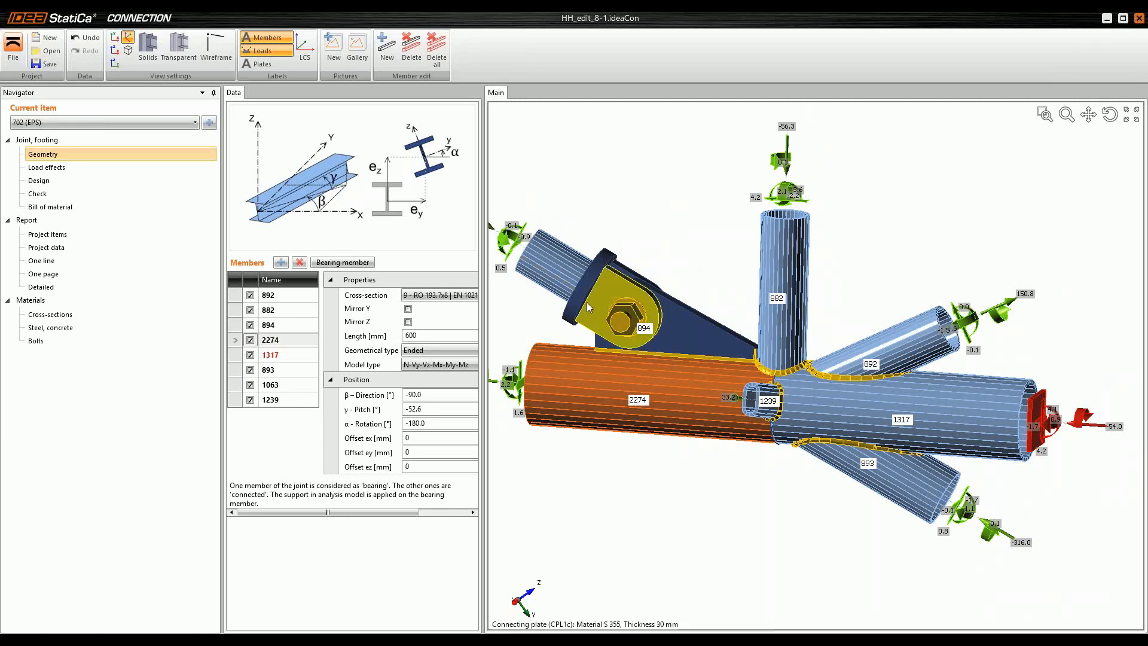
pyautogui.moveTo(776, 431)
pyautogui.keyDown('ctrl'); pyautogui.mouseDown(button='middle')
pyautogui.moveTo(736, 438)
pyautogui.moveTo(728, 391)
pyautogui.moveTo(758, 437)
pyautogui.mouseUp(button='middle'); pyautogui.keyUp('ctrl')
pyautogui.scroll(2, 759, 436)
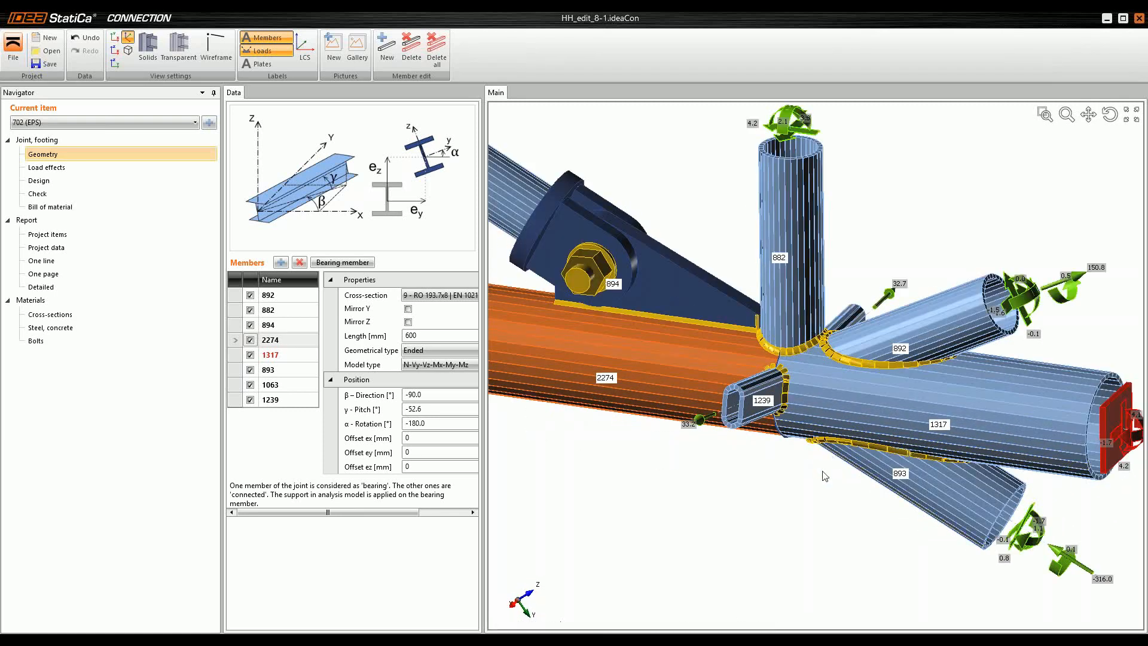
pyautogui.moveTo(601, 321); pyautogui.dragTo(636, 258, button='middle')
pyautogui.keyDown('ctrl'); pyautogui.moveTo(850, 428); pyautogui.dragTo(870, 410, button='middle'); pyautogui.keyUp('ctrl')
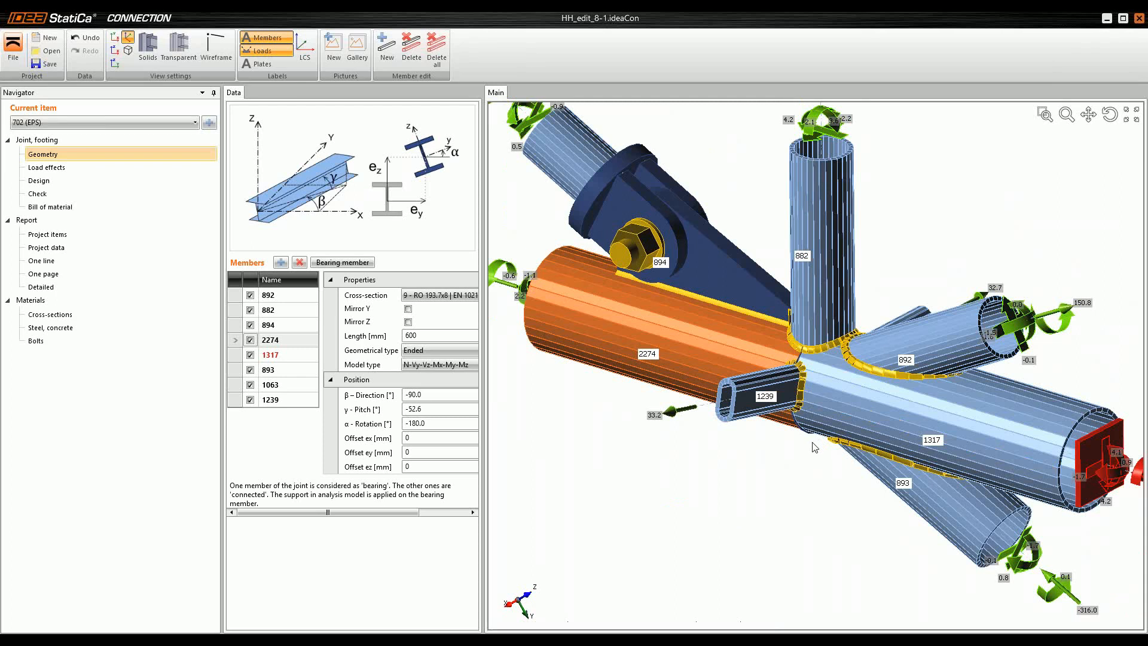
pyautogui.scroll(-3, 668, 329)
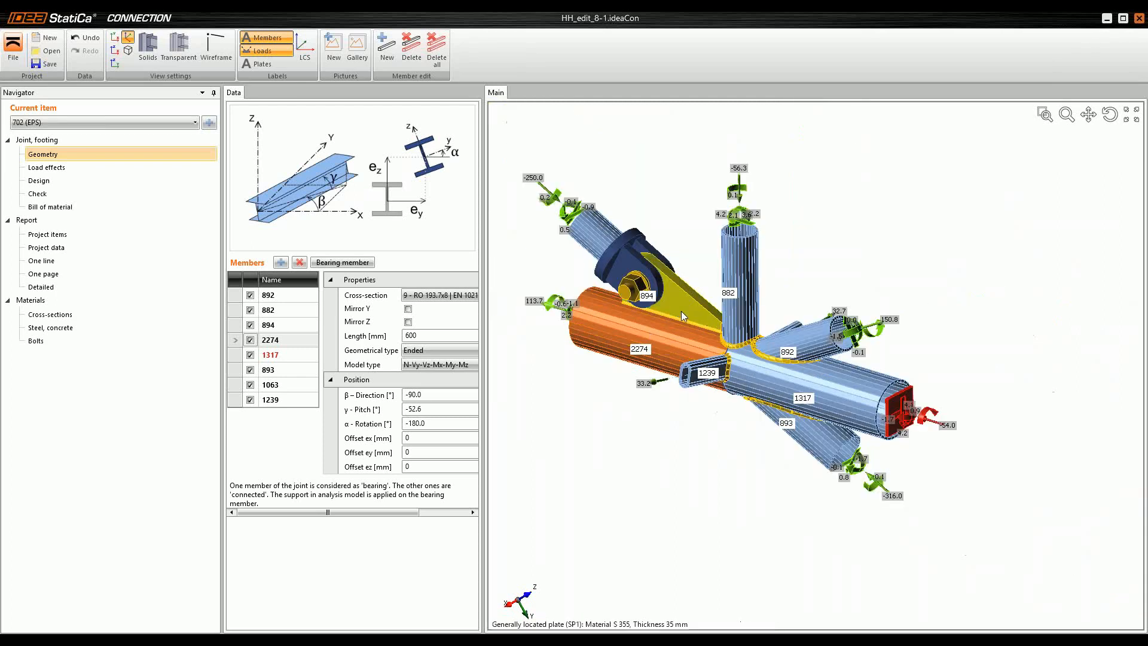
pyautogui.scroll(2, 683, 339)
pyautogui.moveTo(683, 338); pyautogui.dragTo(752, 383, button='right')
pyautogui.moveTo(752, 383); pyautogui.dragTo(836, 440, button='middle')
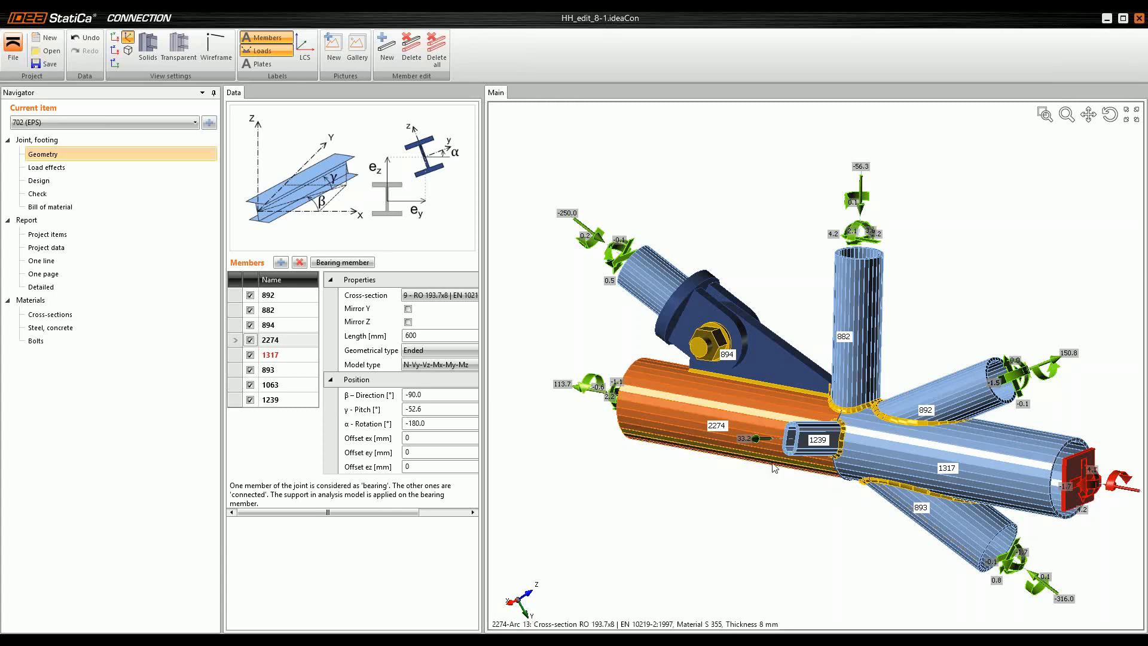
pyautogui.moveTo(859, 481); pyautogui.dragTo(859, 491, button='middle')
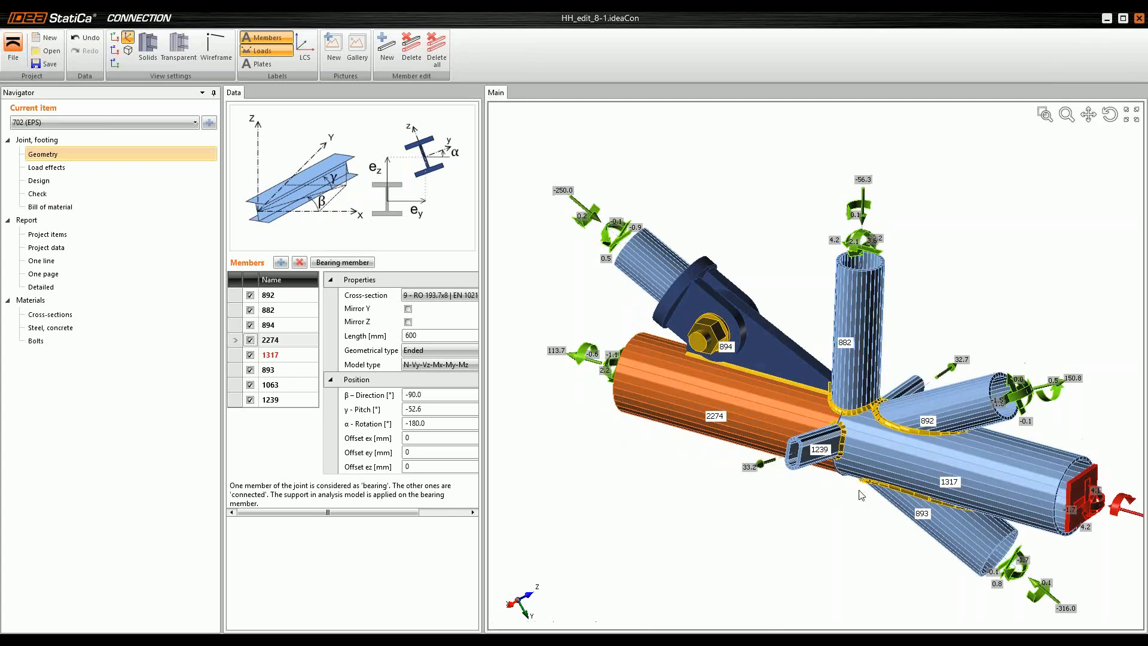
pyautogui.scroll(3, 861, 495)
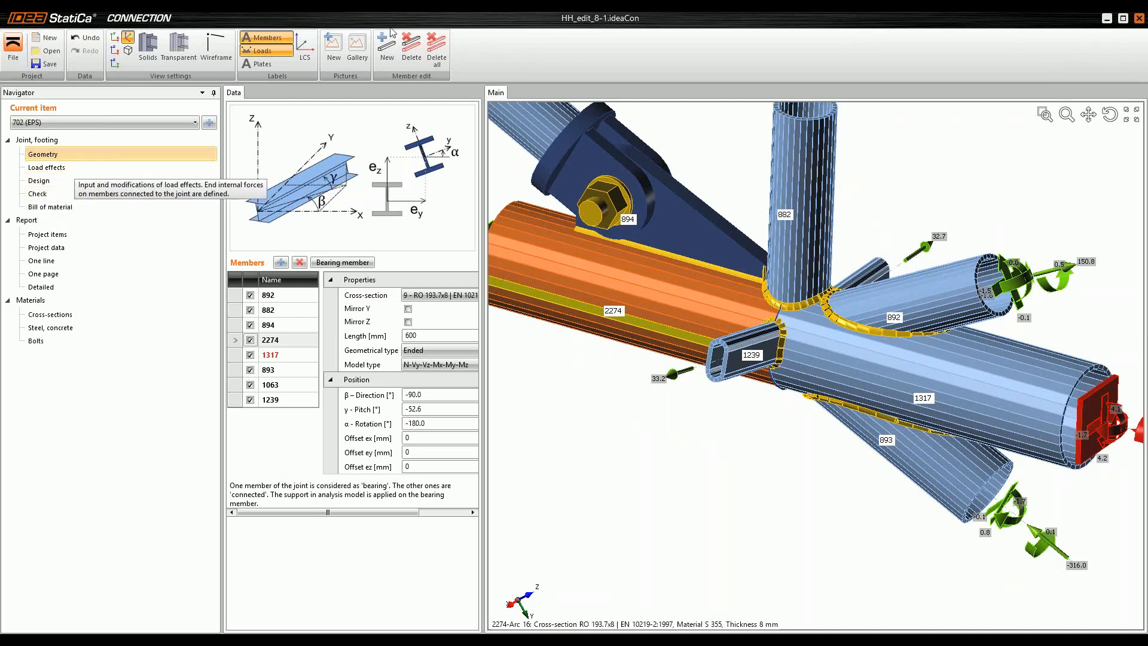
# Step: Go to the joint's design stage, display the model as transparent and inspect the inside of the tube intersection
pyautogui.click(38, 182)
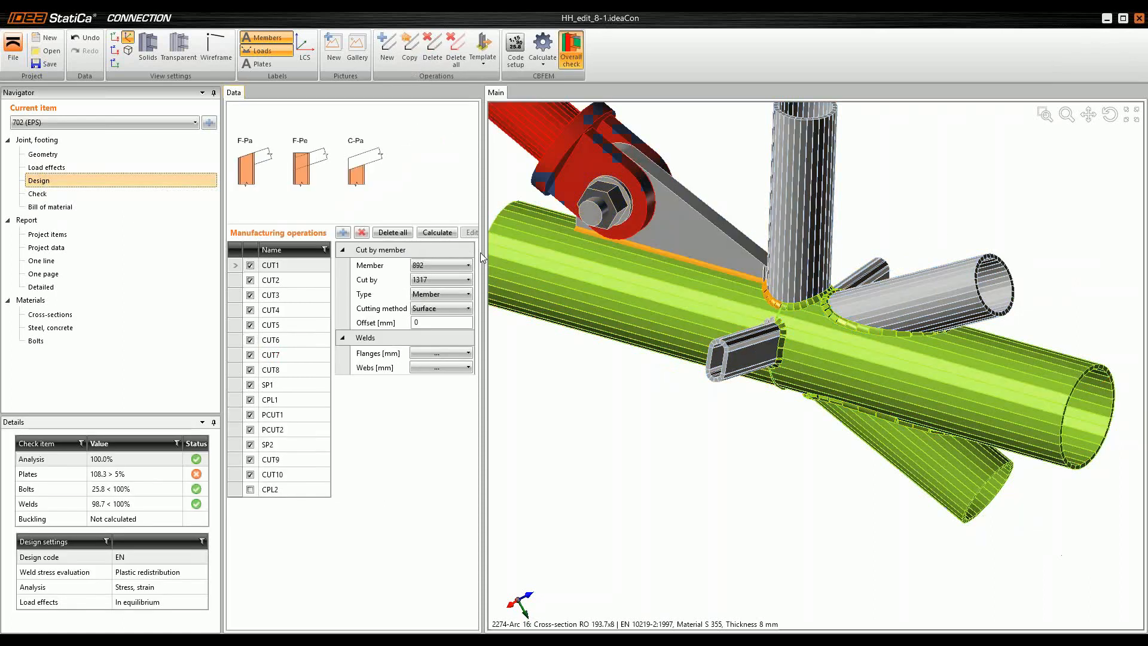
pyautogui.click(171, 53)
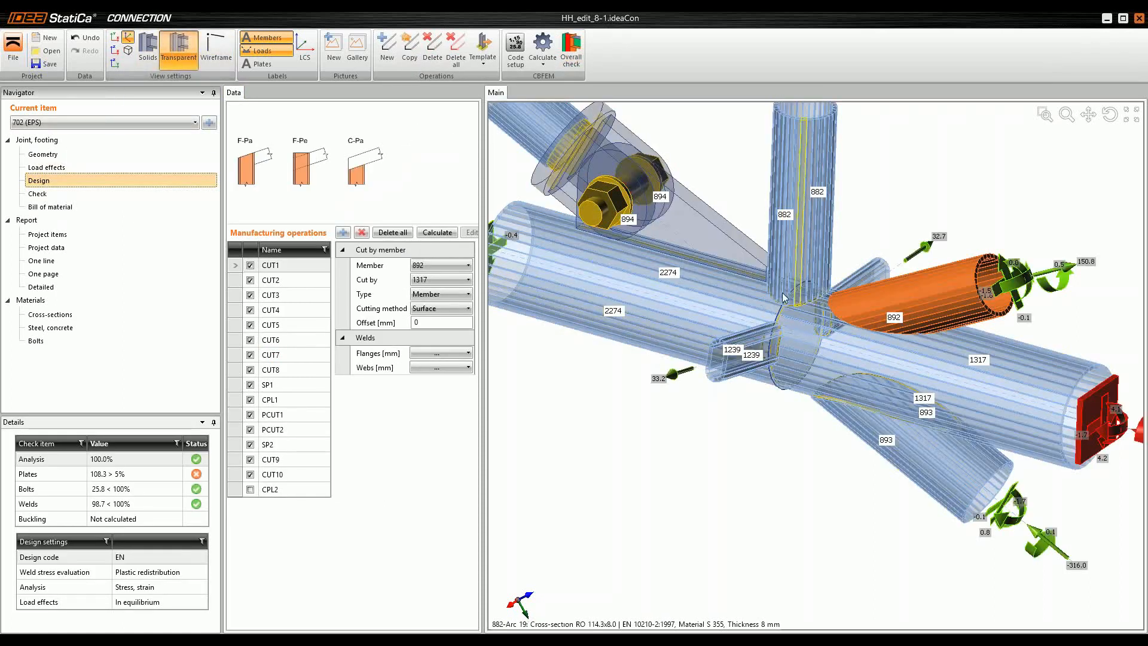
pyautogui.scroll(4, 782, 293)
pyautogui.scroll(-4, 767, 435)
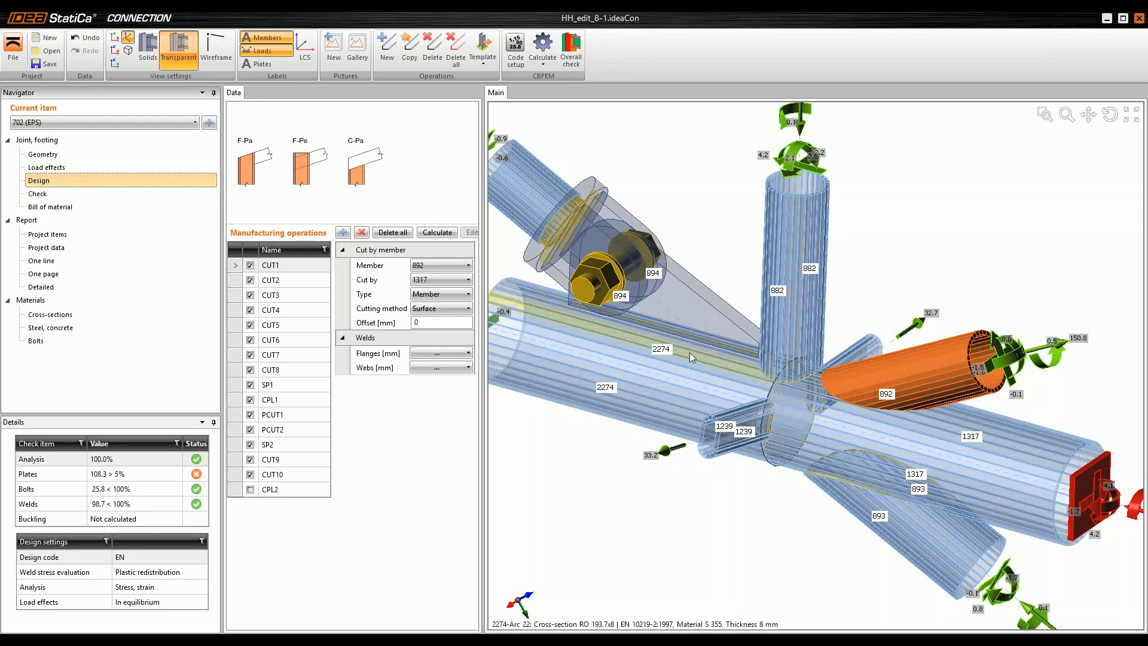
pyautogui.scroll(2, 787, 428)
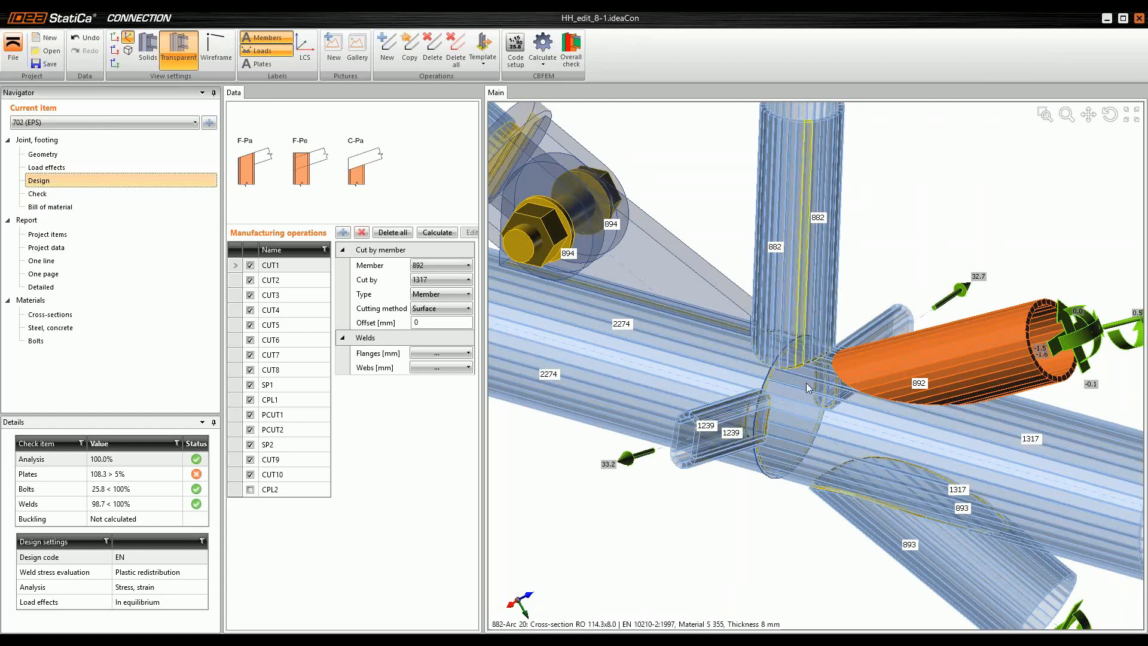
pyautogui.scroll(5, 758, 406)
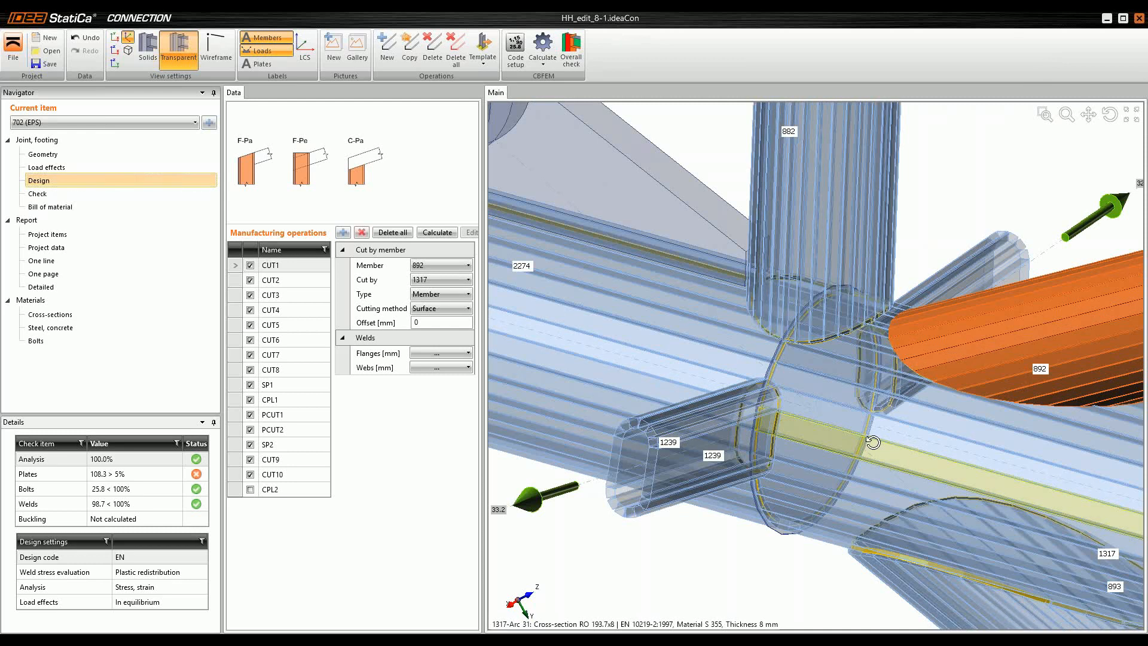
pyautogui.moveTo(866, 433); pyautogui.dragTo(859, 439, button='right')
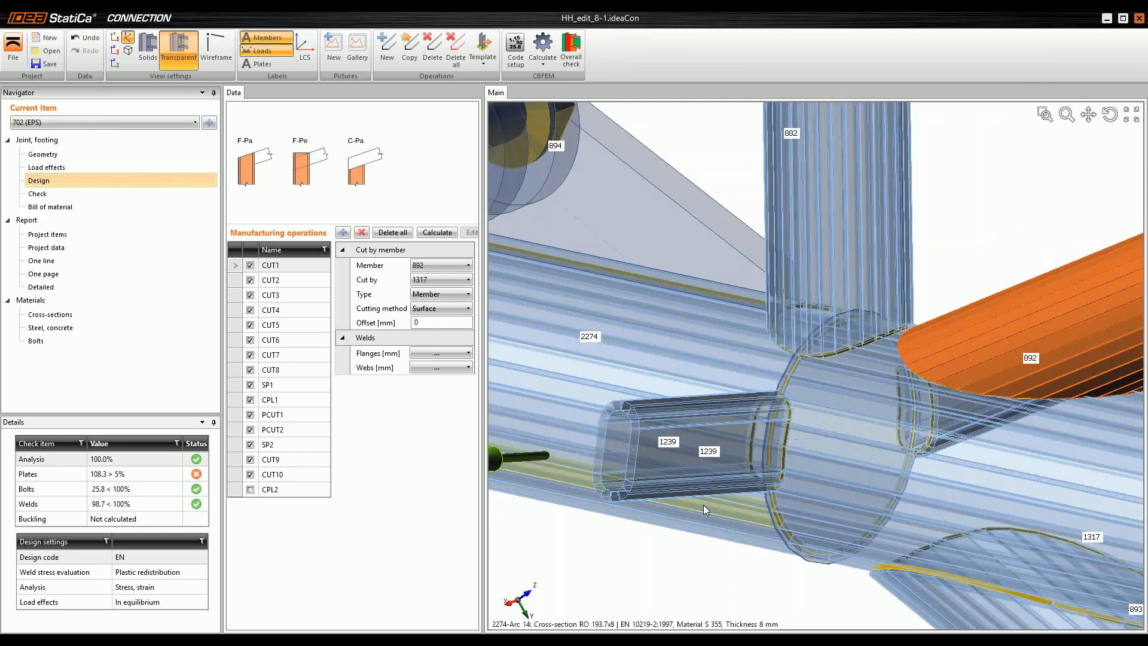
# Step: Select the stiffening plate operation SP2 and examine its thickness setting and its position inside the chord
pyautogui.click(267, 444)
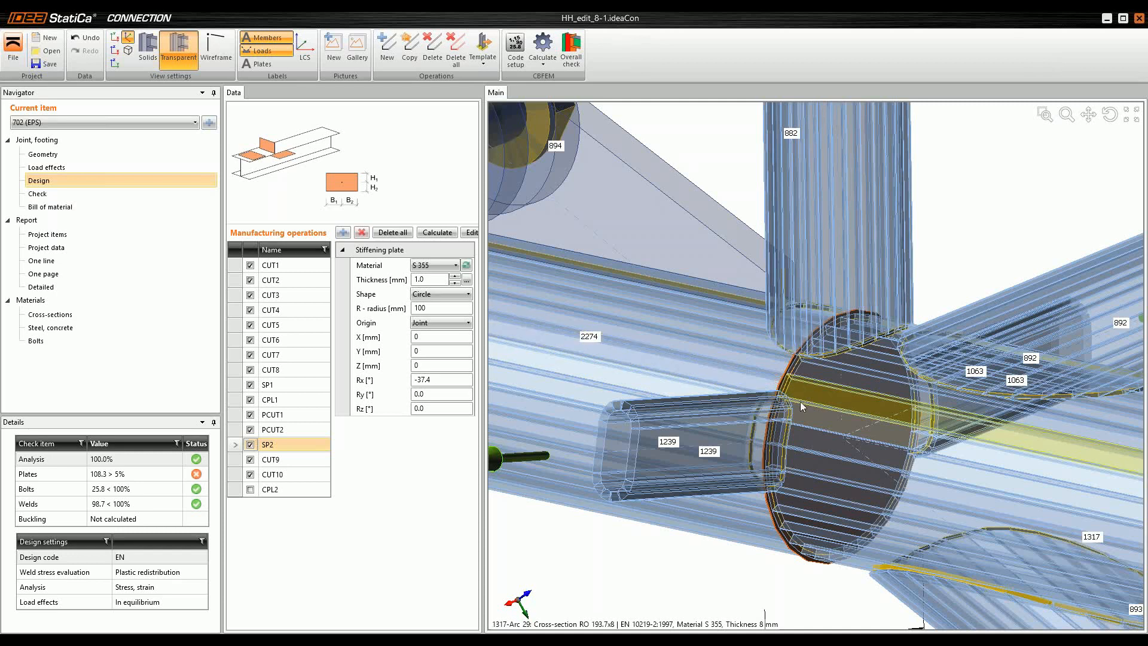
pyautogui.moveTo(800, 401); pyautogui.dragTo(798, 439, button='right')
pyautogui.scroll(6, 794, 425)
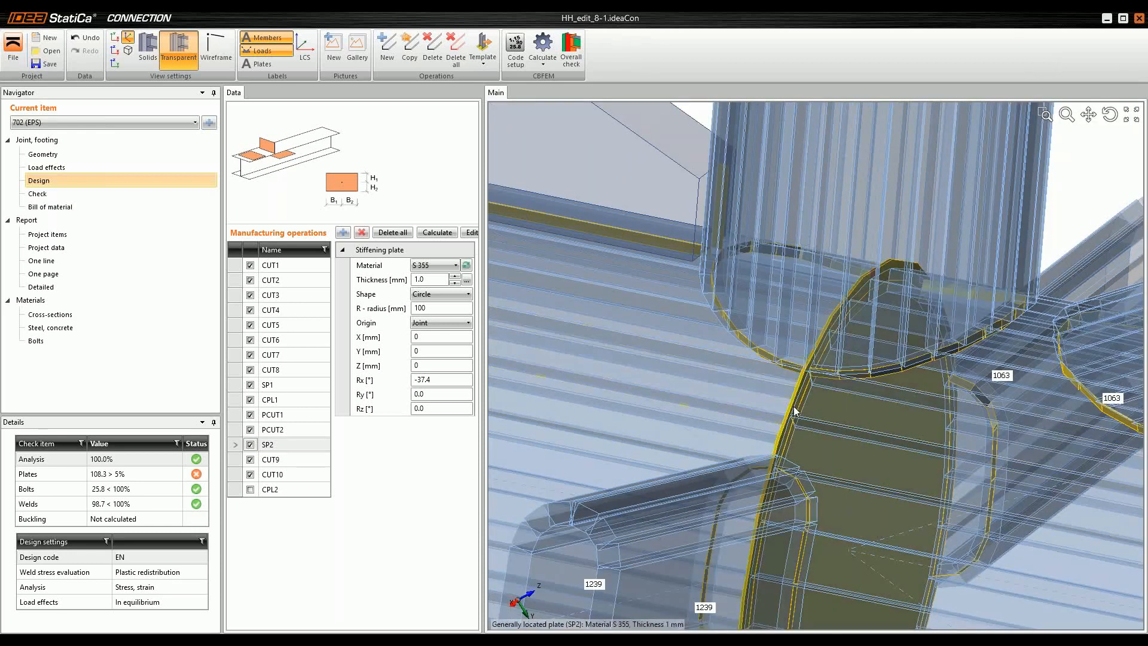
pyautogui.click(417, 279)
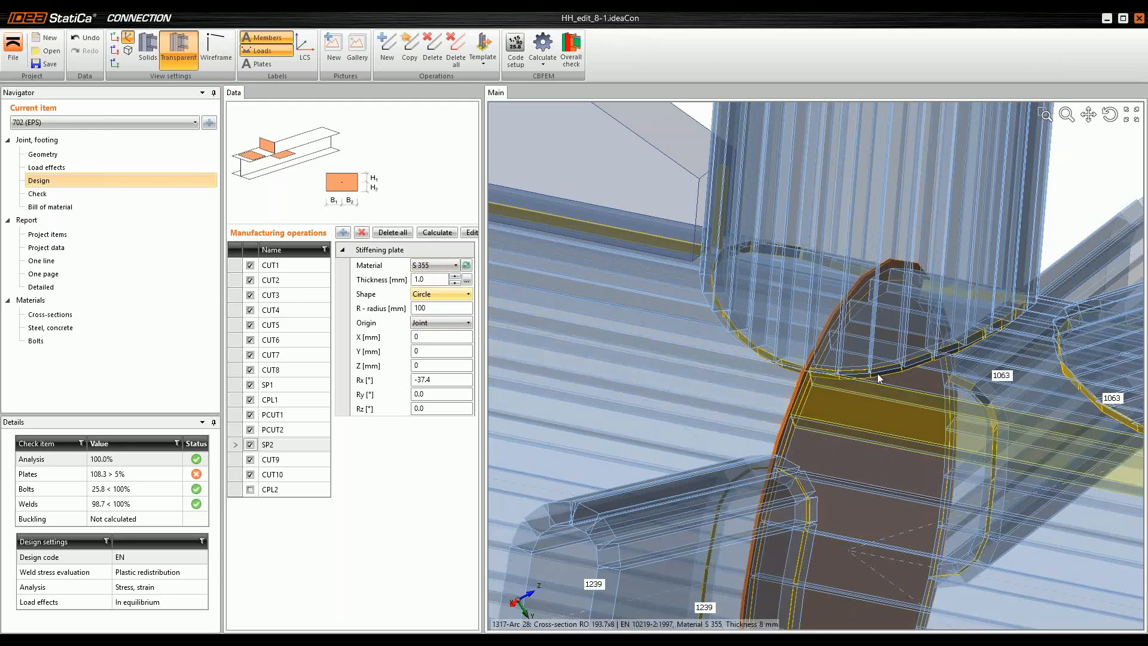
pyautogui.scroll(-2, 851, 373)
pyautogui.scroll(-4, 843, 388)
pyautogui.scroll(2, 848, 391)
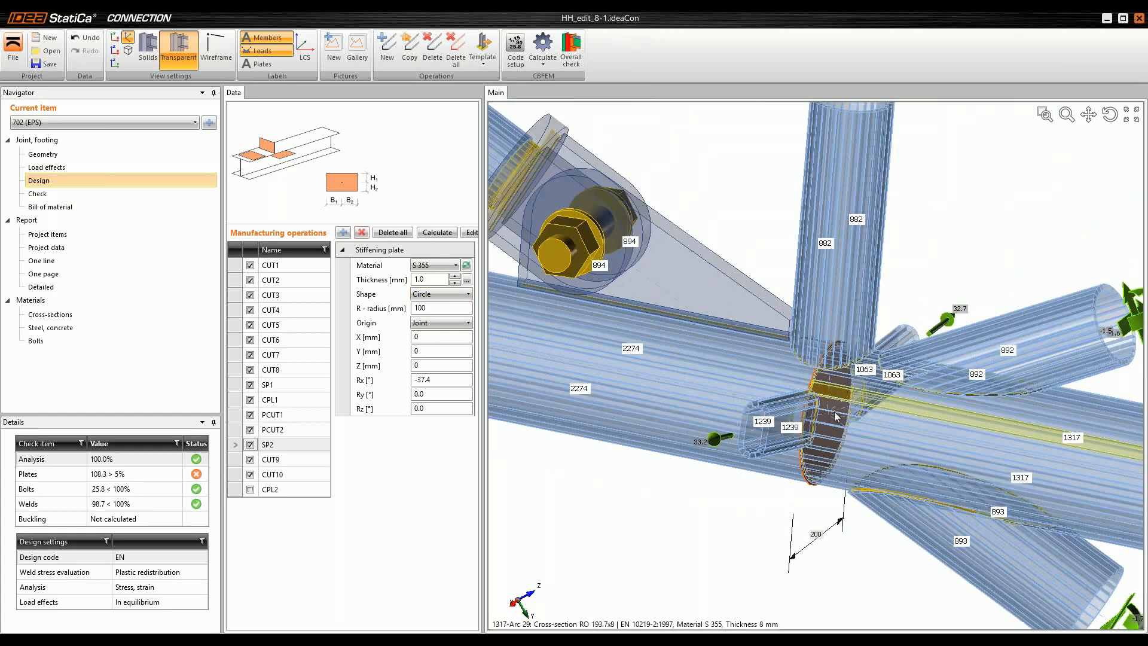
pyautogui.scroll(3, 841, 393)
pyautogui.keyDown('ctrl'); pyautogui.moveTo(842, 425); pyautogui.dragTo(810, 413, button='middle'); pyautogui.keyUp('ctrl')
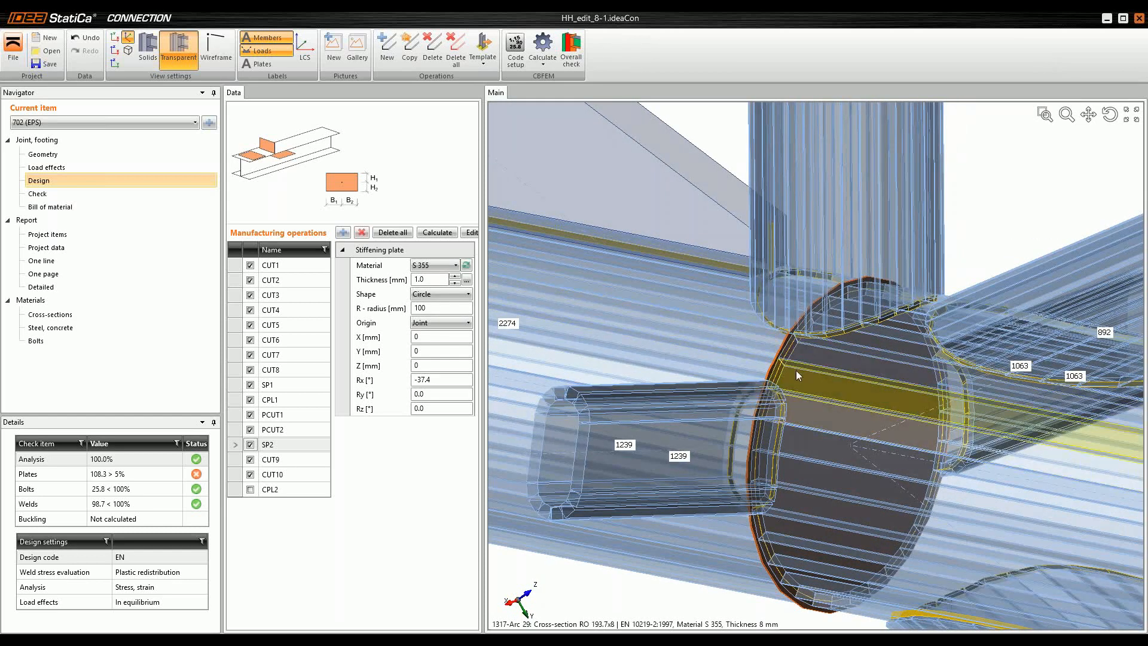
pyautogui.scroll(3, 787, 361)
pyautogui.keyDown('ctrl'); pyautogui.moveTo(789, 381); pyautogui.dragTo(819, 390, button='middle'); pyautogui.keyUp('ctrl')
pyautogui.scroll(-4, 819, 390)
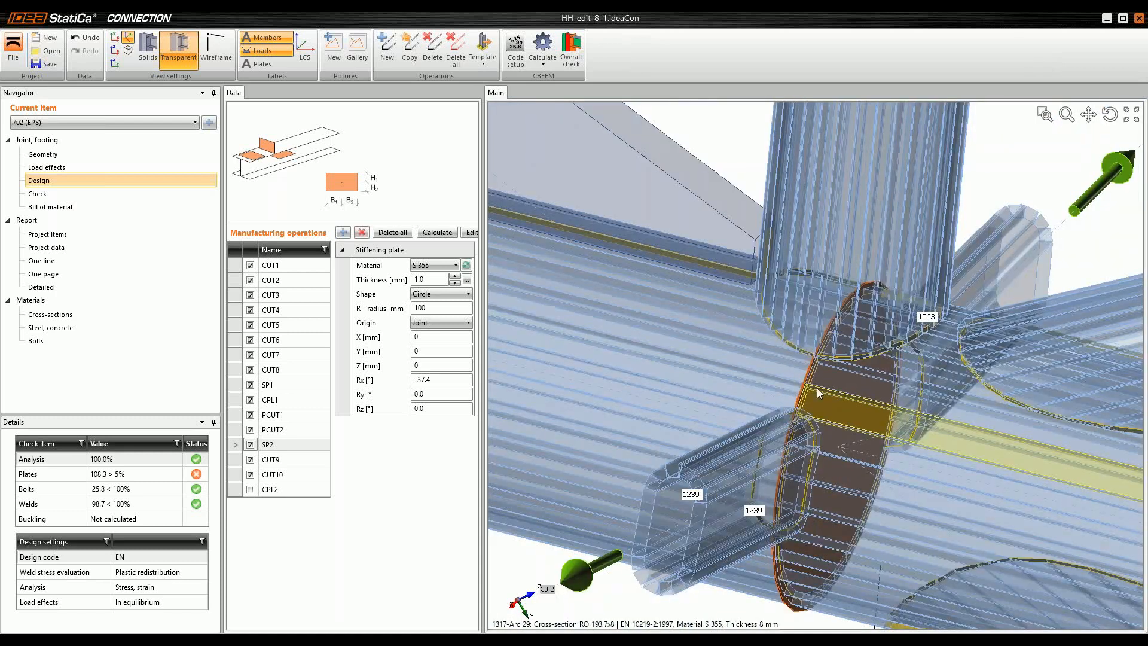
# Step: Switch to the project item 702 connected (EPS), display it as transparent and inspect the inside of the chord at the tube intersection
pyautogui.click(117, 122)
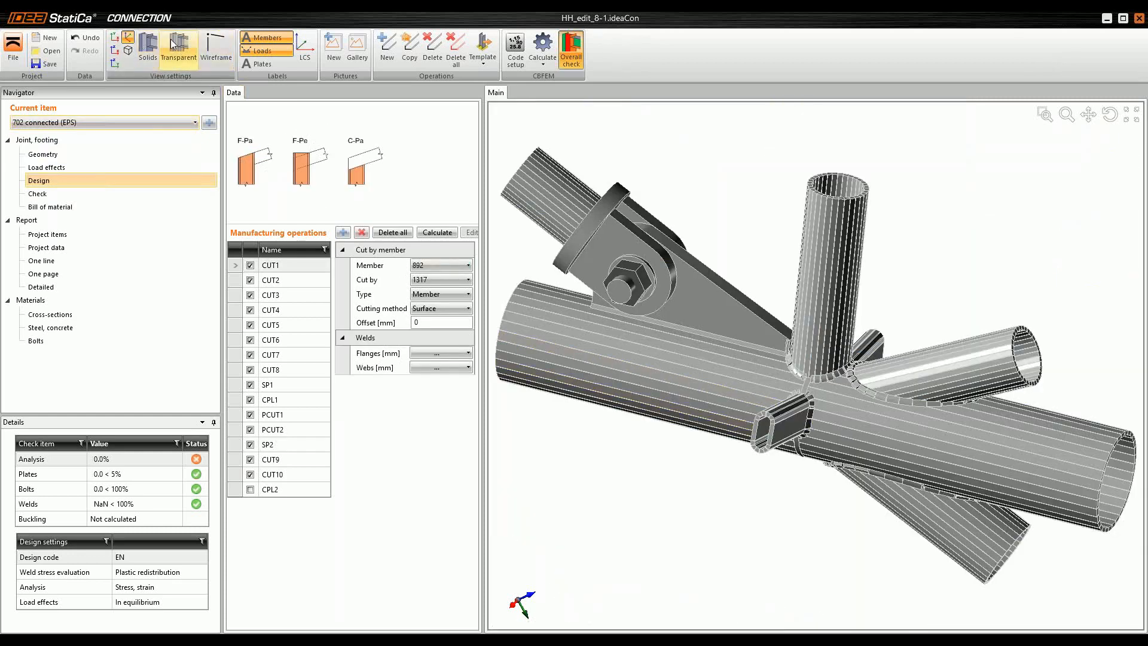
pyautogui.click(178, 47)
pyautogui.scroll(5, 803, 382)
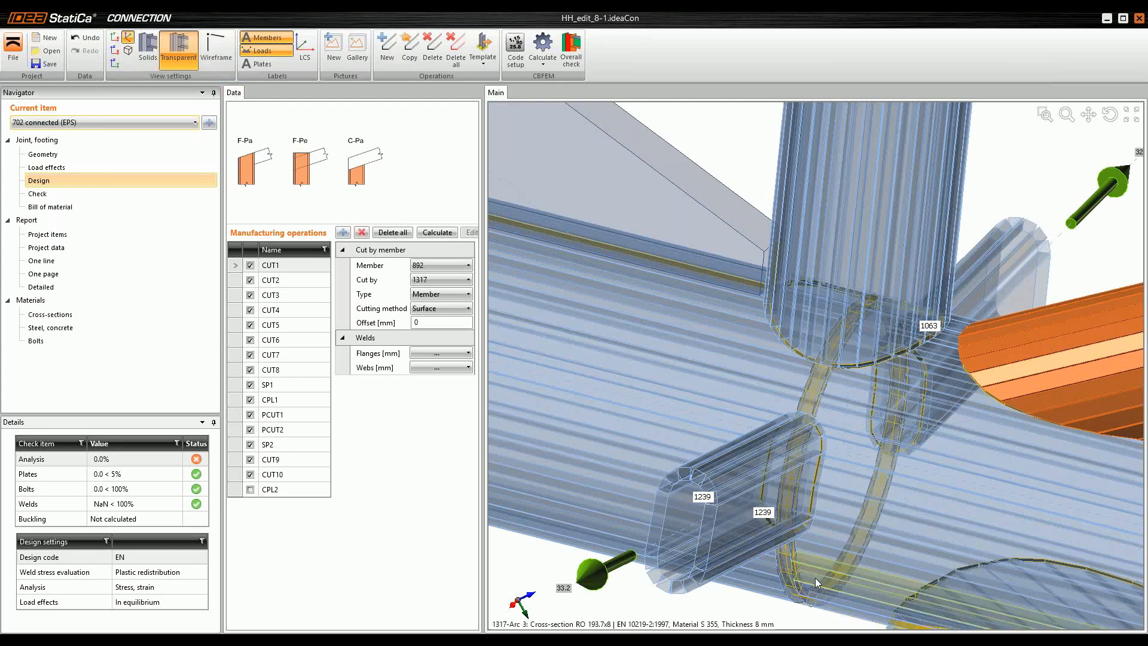
pyautogui.moveTo(814, 576); pyautogui.dragTo(800, 319, button='middle')
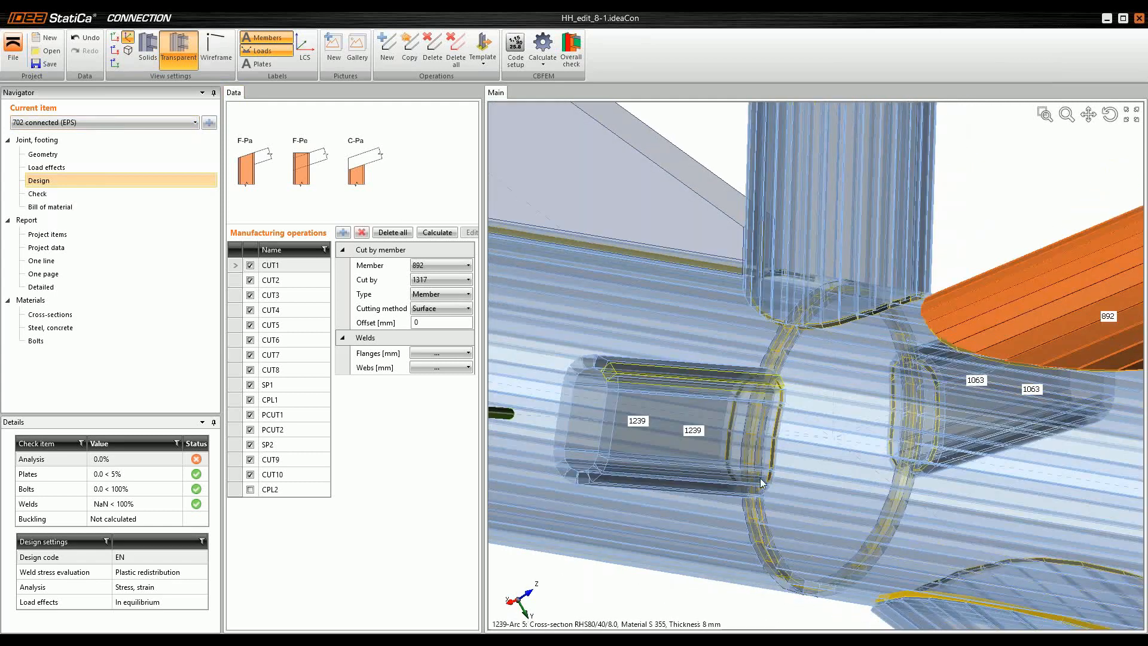
# Step: Select stiffening plate SP2 of the 702 connected joint and inspect its ring shape inside the chord
pyautogui.click(240, 444)
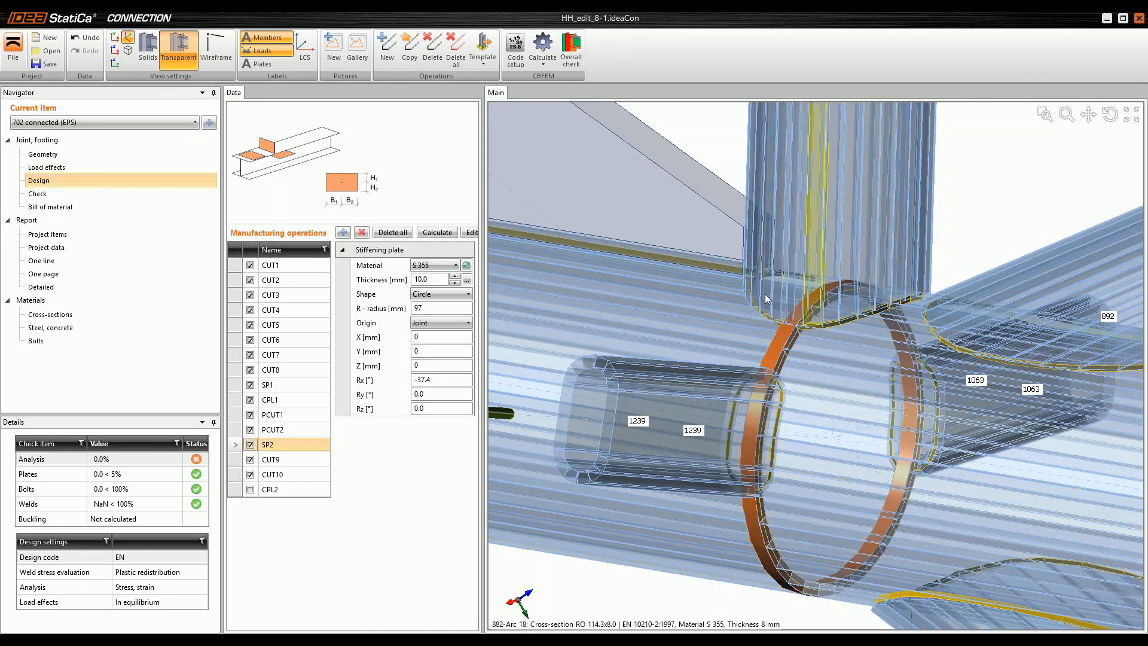
pyautogui.scroll(-3, 830, 332)
pyautogui.scroll(-3, 830, 333)
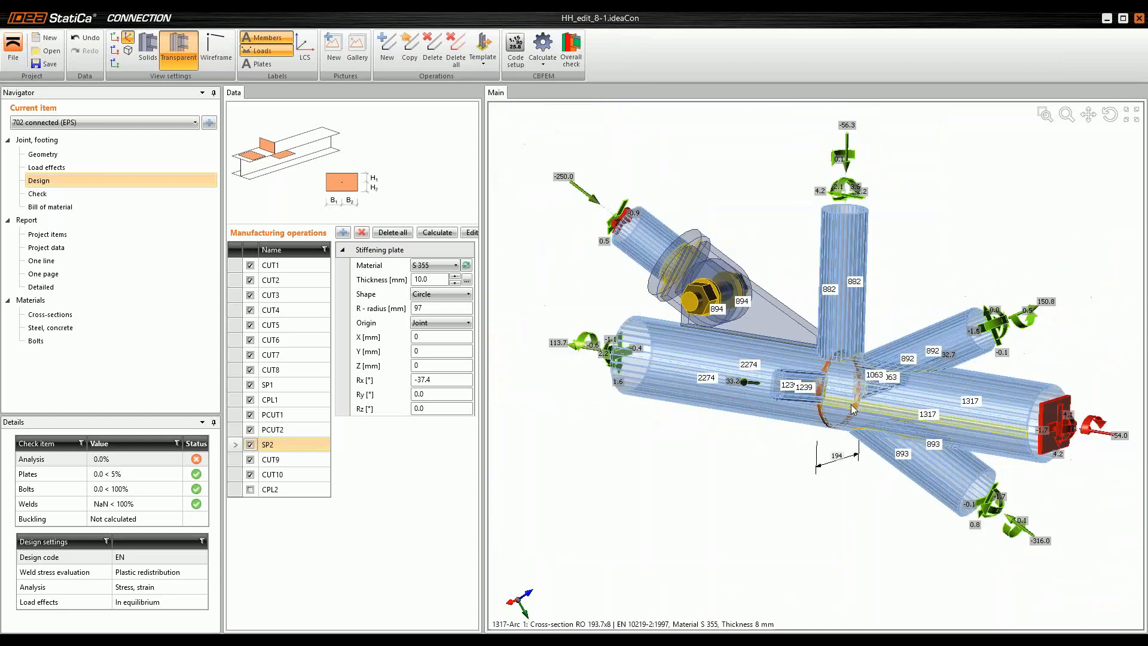
pyautogui.scroll(3, 814, 335)
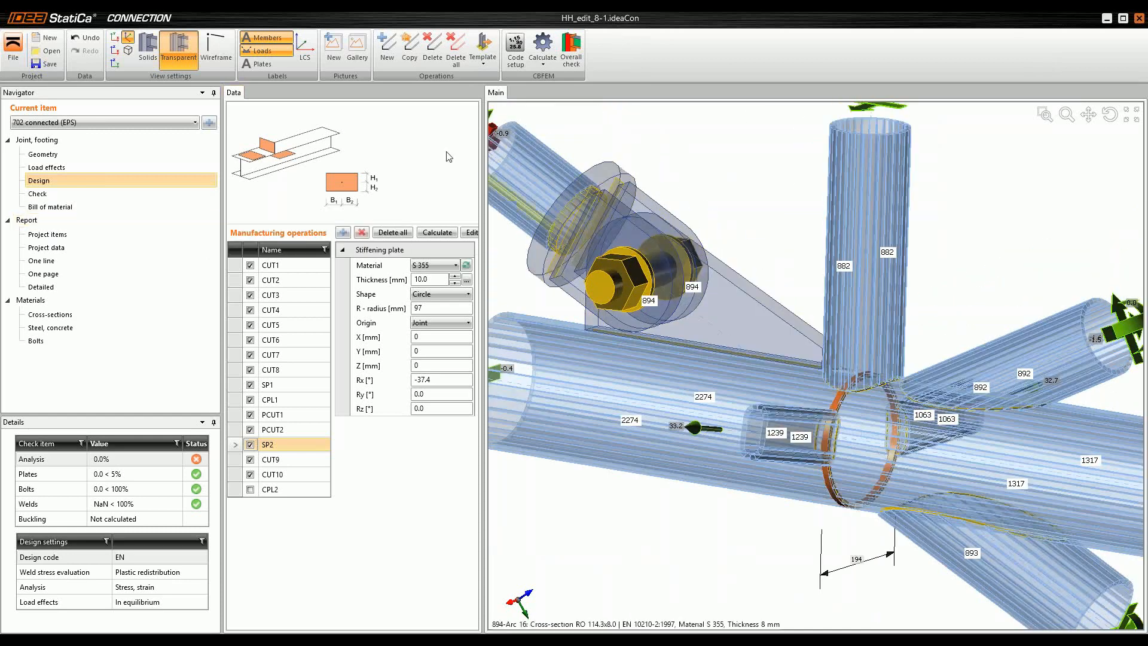
# Step: Open the check stage of the 702 connected joint and inspect the transparent model around the tube intersection
pyautogui.click(40, 193)
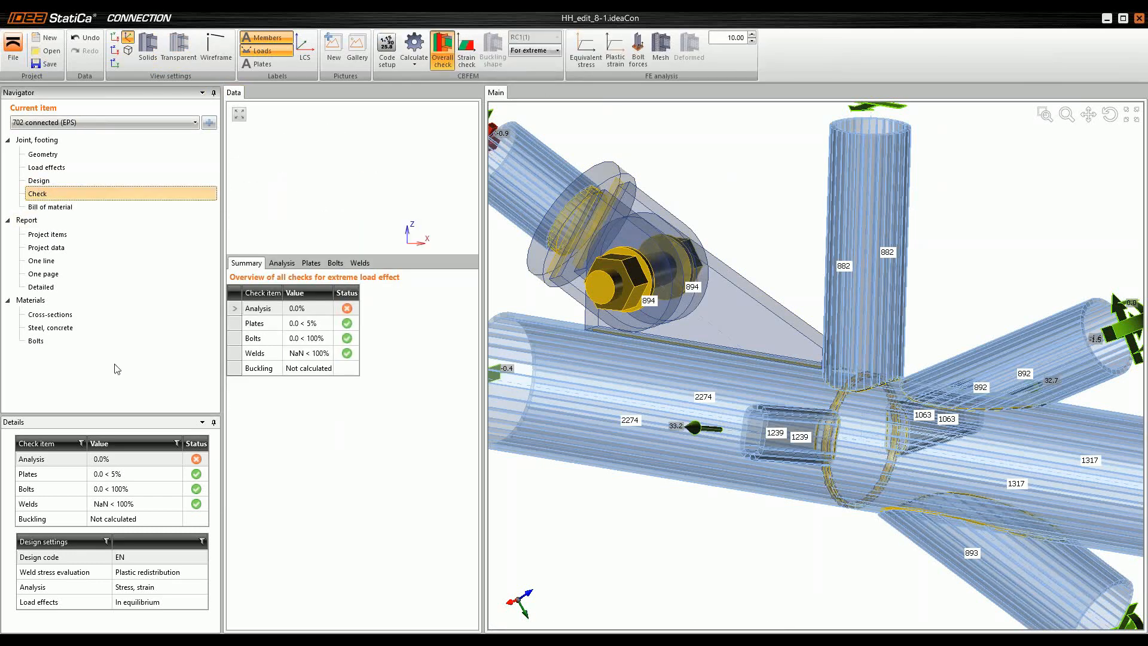
pyautogui.scroll(-3, 852, 492)
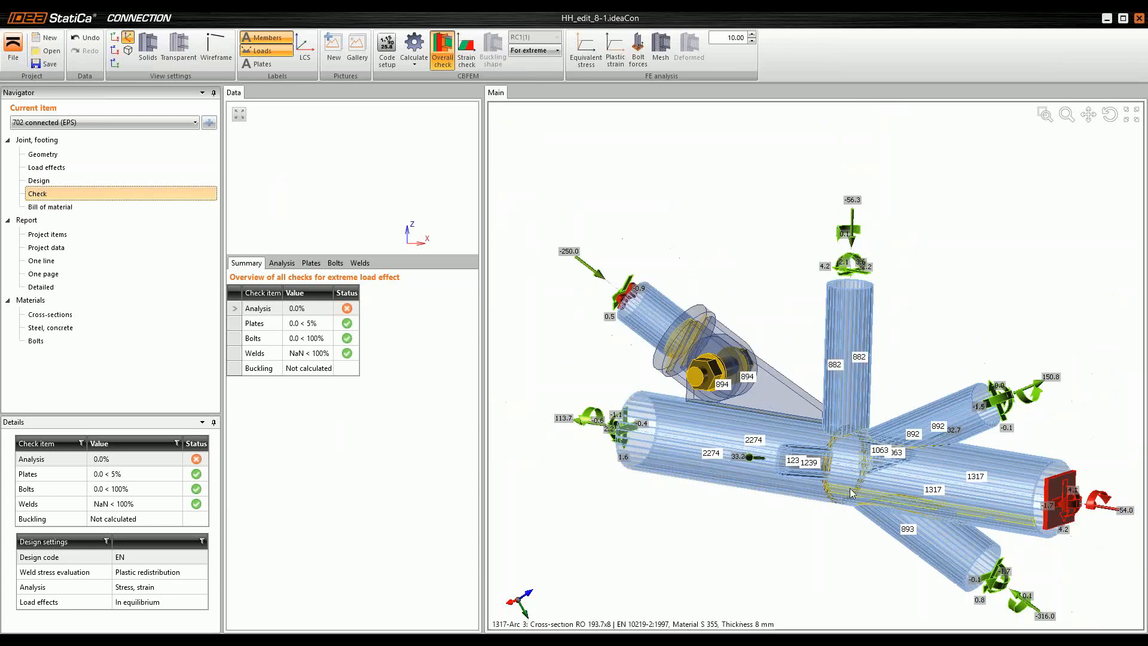
pyautogui.scroll(4, 850, 491)
pyautogui.moveTo(848, 482)
pyautogui.mouseDown(button='right')
pyautogui.moveTo(869, 493)
pyautogui.moveTo(856, 483)
pyautogui.mouseUp(button='right')
pyautogui.moveTo(862, 485); pyautogui.dragTo(785, 432, button='middle')
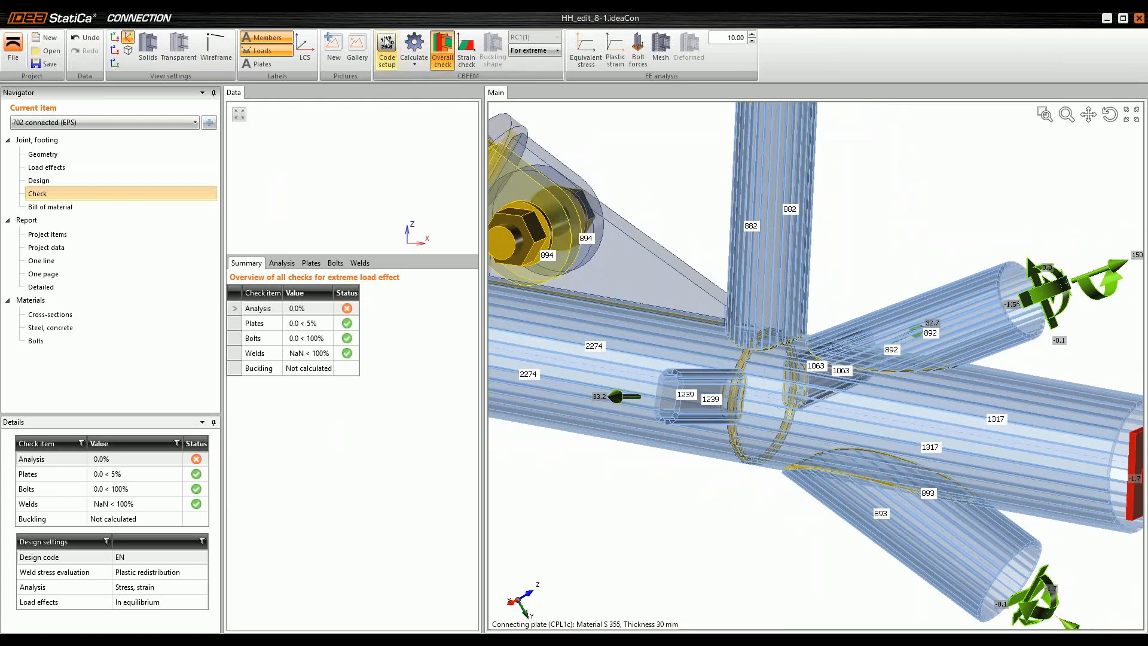
# Step: Open the code and calculation settings, widen and reposition the dialog beside the joint, and examine the Division of surface of CHS setting
pyautogui.click(387, 46)
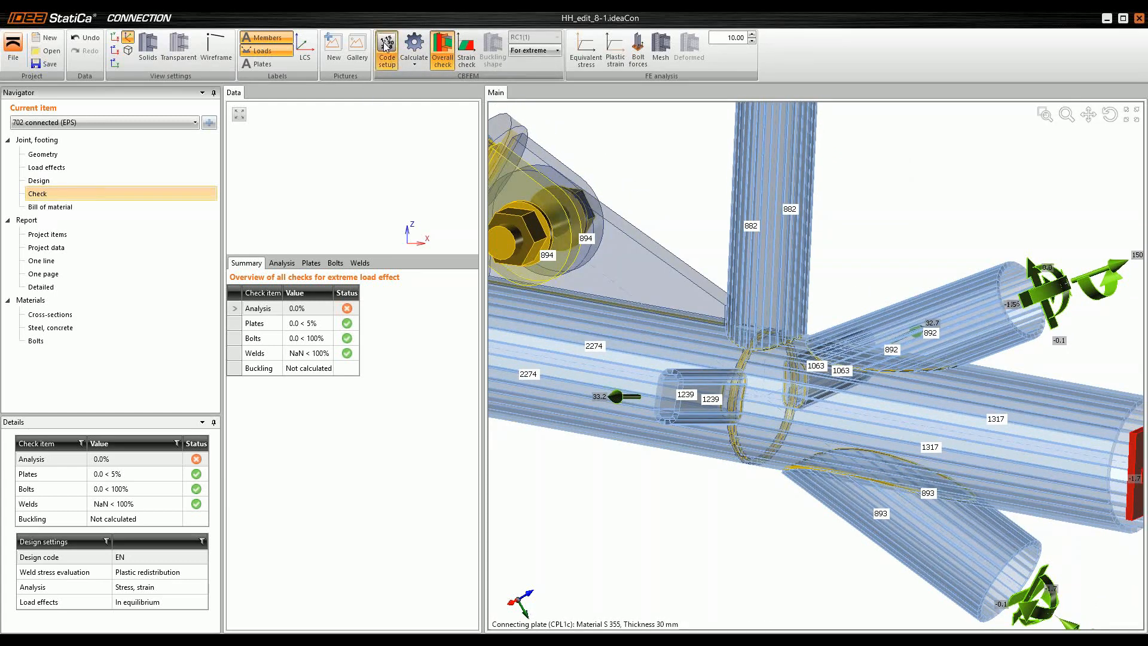
pyautogui.moveTo(187, 34); pyautogui.dragTo(637, 76)
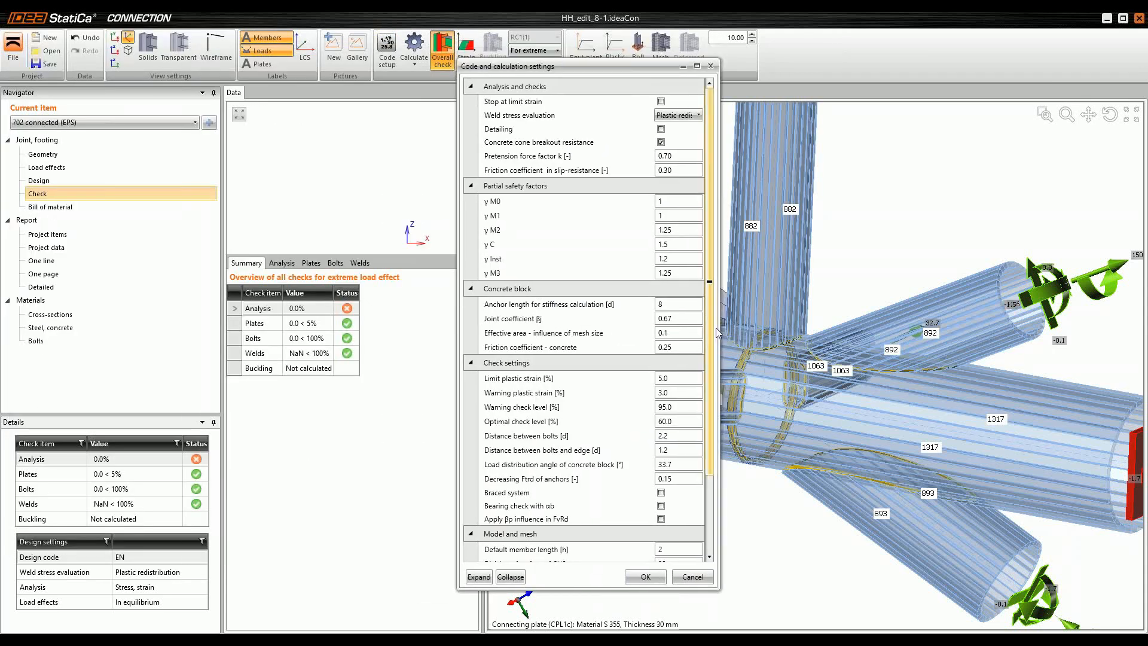
pyautogui.moveTo(725, 328); pyautogui.dragTo(789, 346)
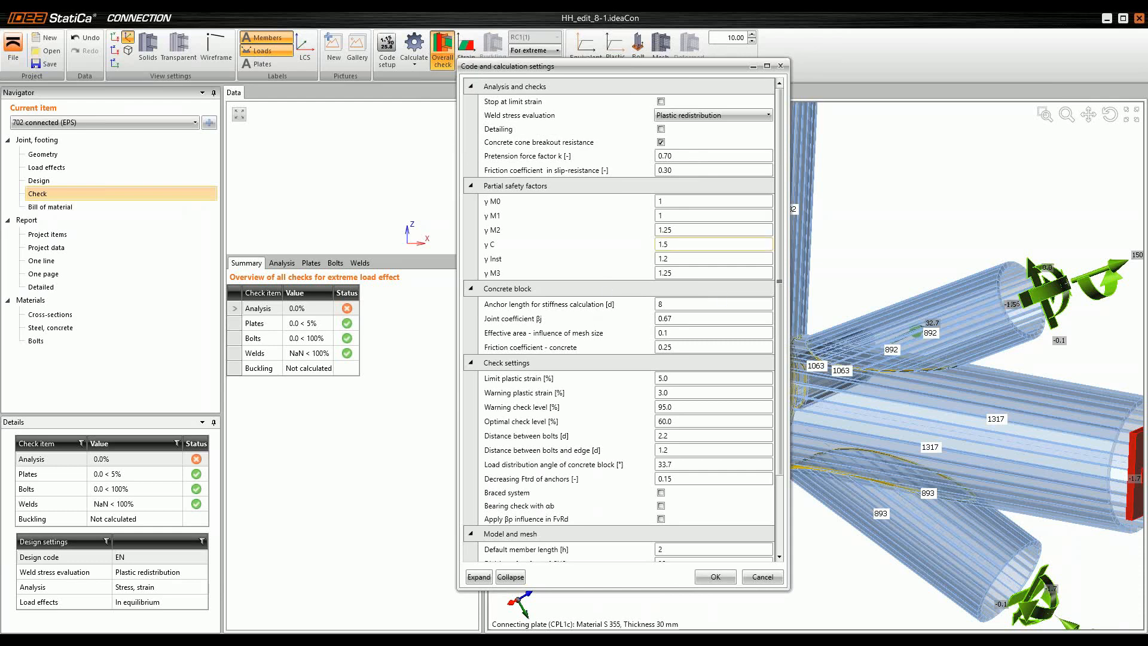
pyautogui.scroll(-2, 650, 284)
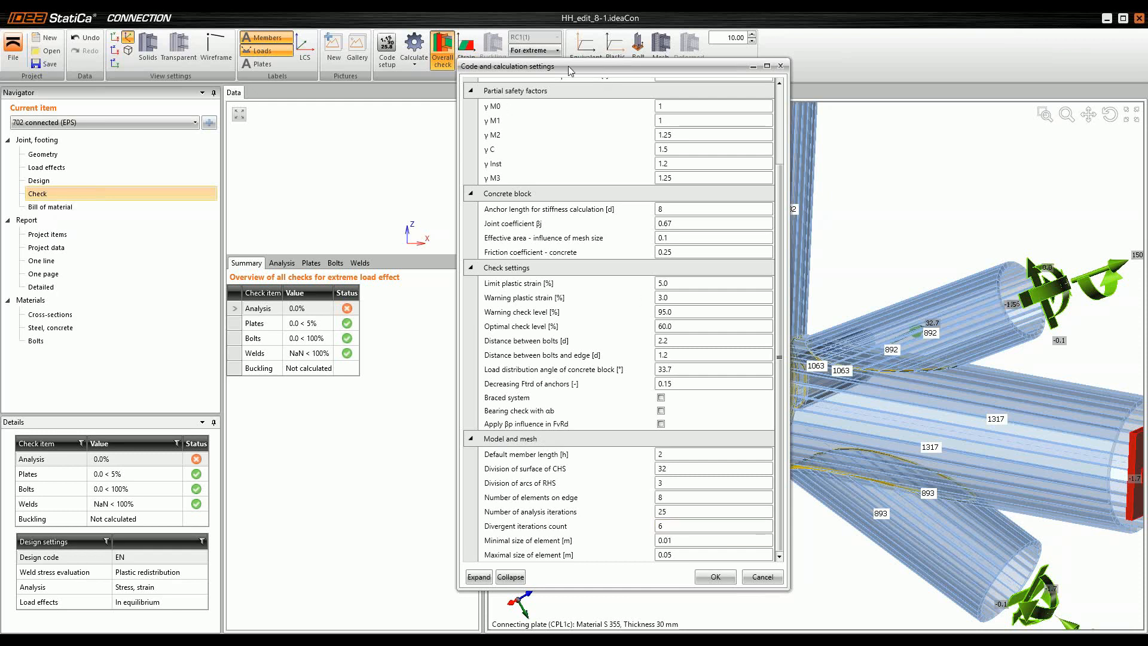
pyautogui.moveTo(587, 71); pyautogui.dragTo(321, 54)
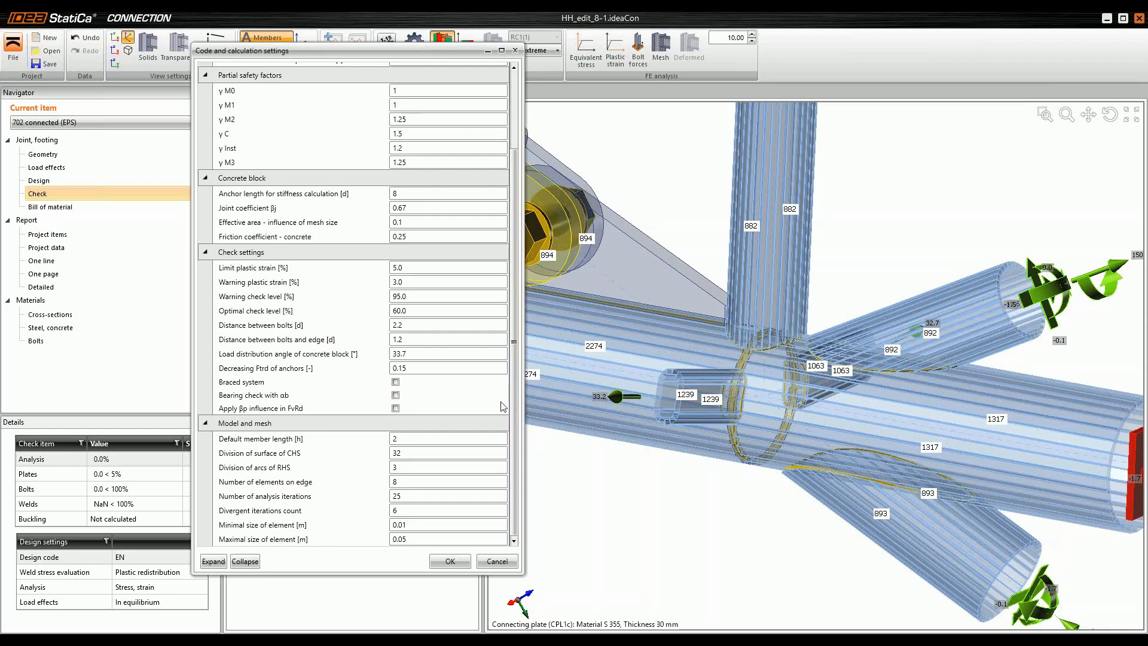
pyautogui.moveTo(218, 473)
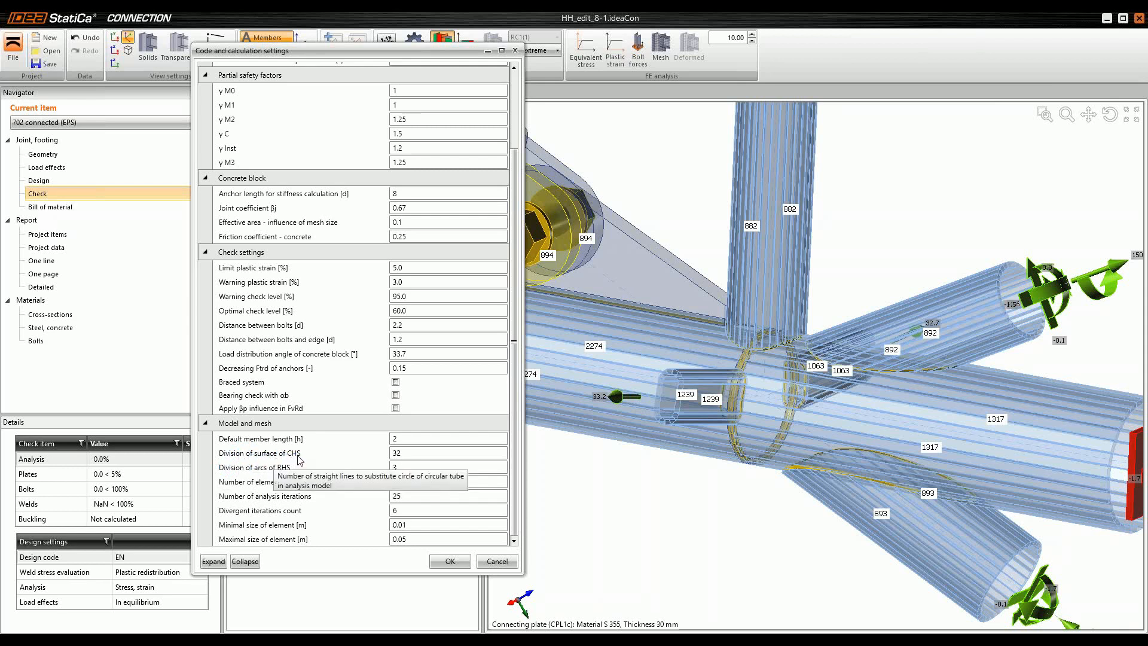
# Step: Set the Division of surface of CHS to 24 and apply the code and calculation settings
pyautogui.click(379, 458)
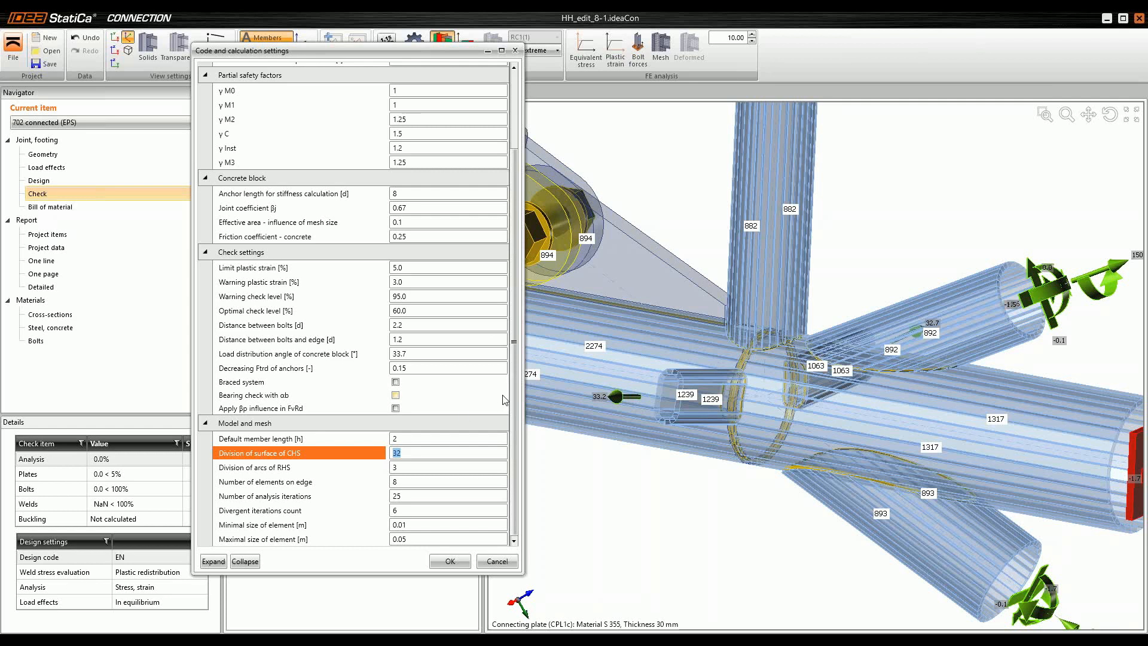
pyautogui.write('24')
pyautogui.click(400, 467)
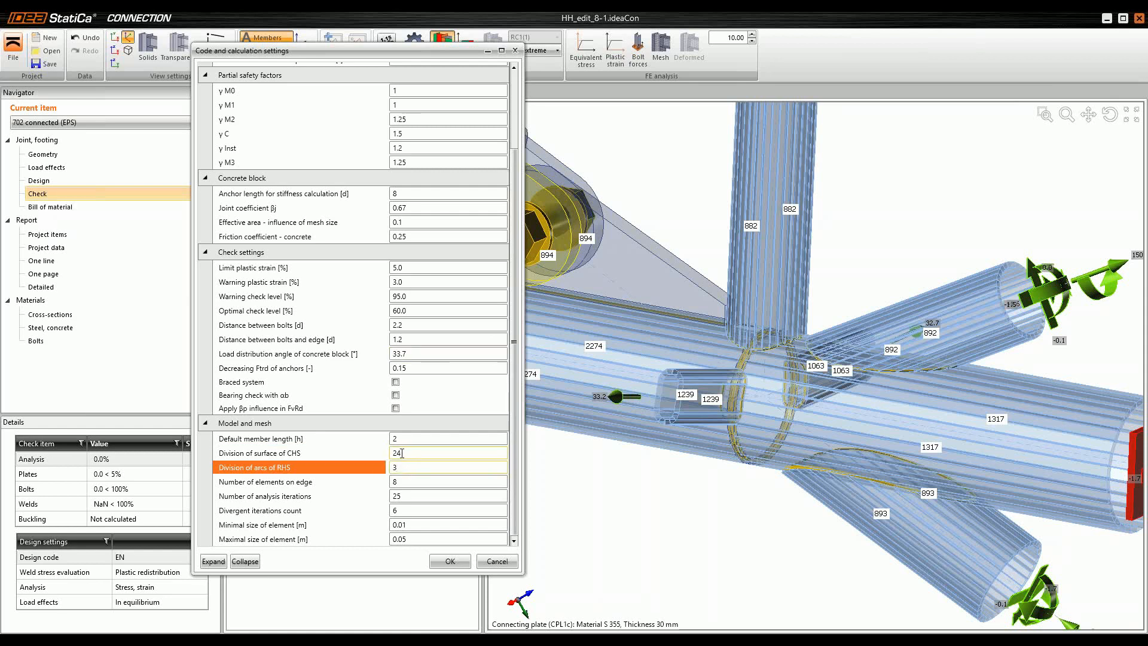
pyautogui.click(408, 453)
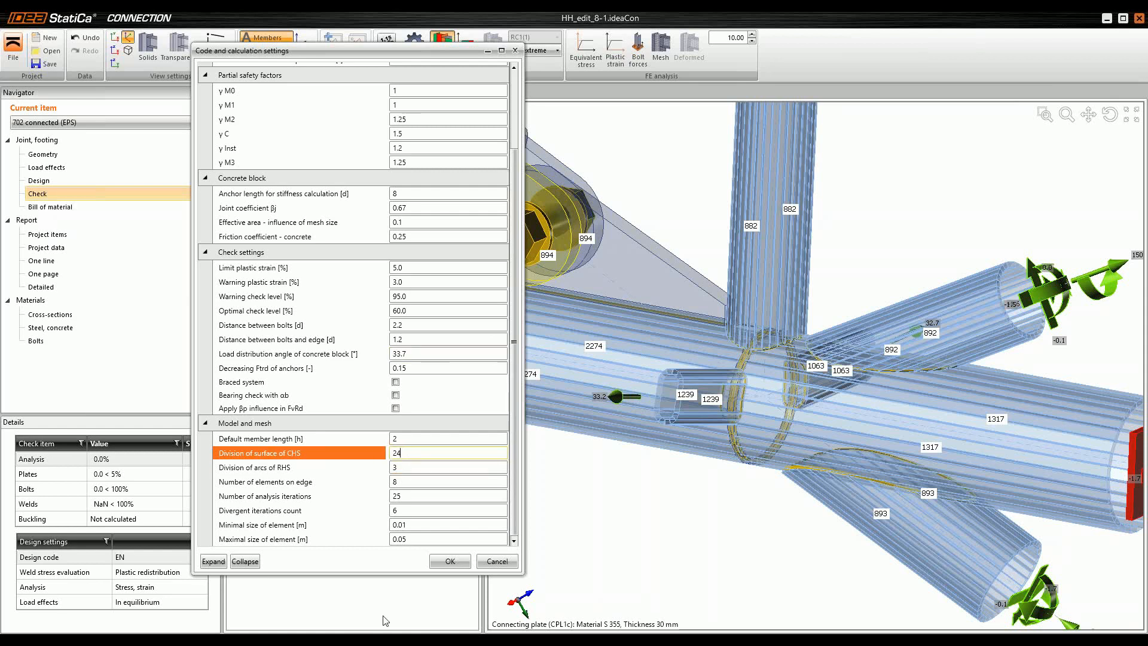
pyautogui.click(454, 563)
pyautogui.click(454, 563)
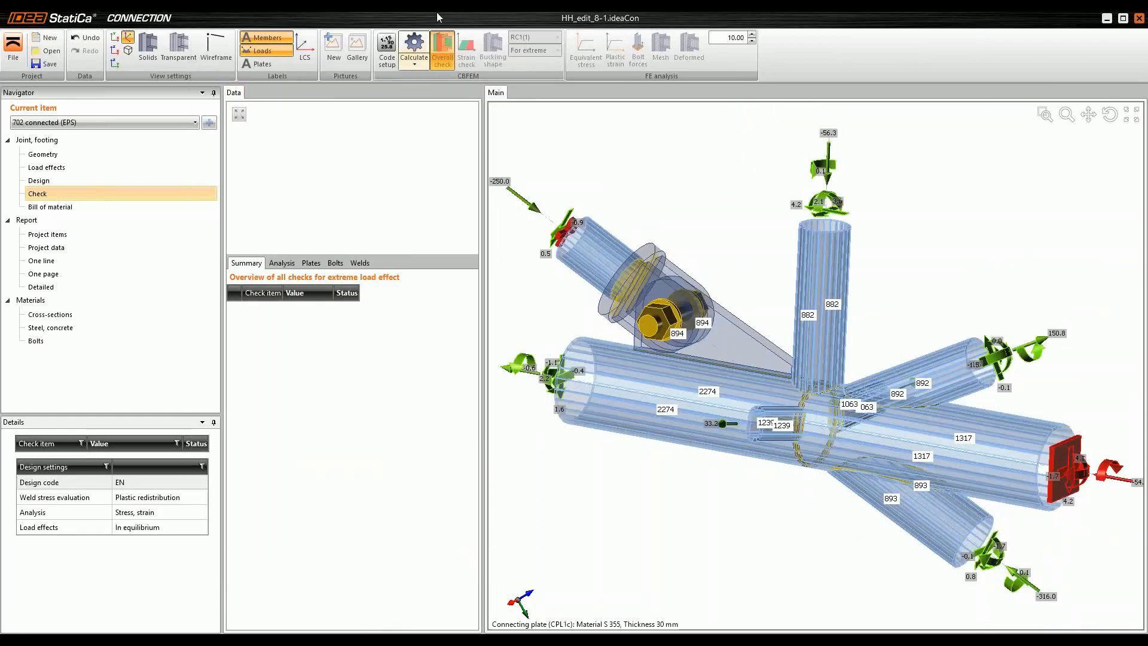
# Step: Calculate the 702 connected joint and inspect the overall check model around the tube intersection
pyautogui.click(414, 45)
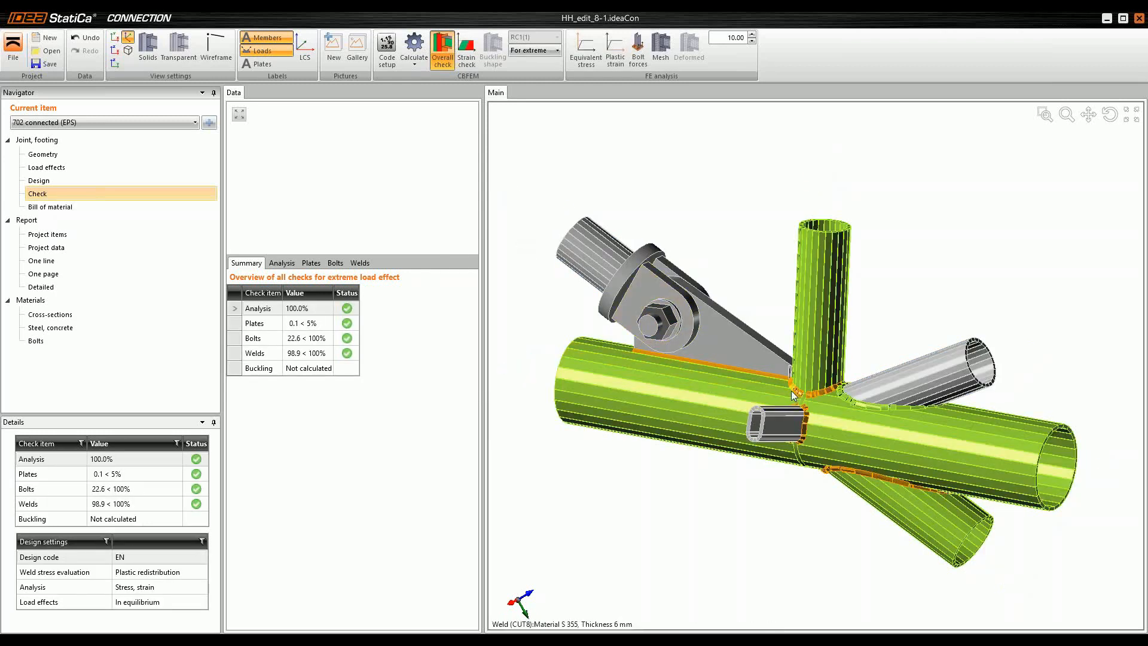
pyautogui.scroll(3, 791, 395)
pyautogui.keyDown('ctrl'); pyautogui.moveTo(900, 455); pyautogui.dragTo(816, 391, button='middle'); pyautogui.keyUp('ctrl')
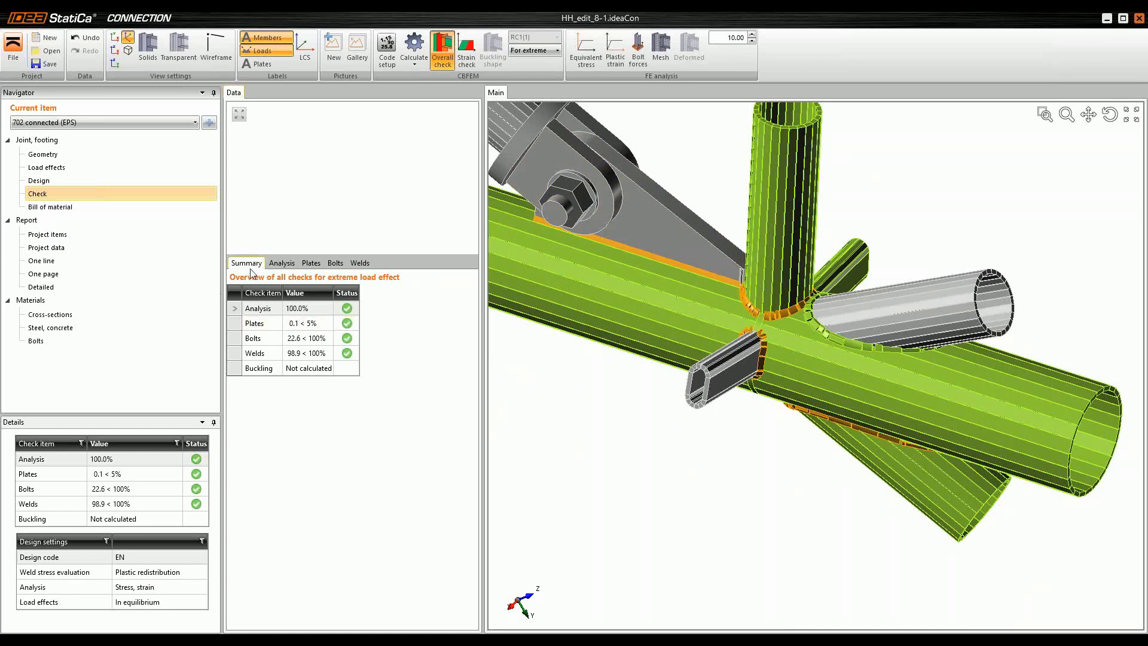
# Step: Review the analysis and plate check results, going through the shapes of members 894, 2274, 1317 and 893
pyautogui.click(281, 264)
pyautogui.click(312, 263)
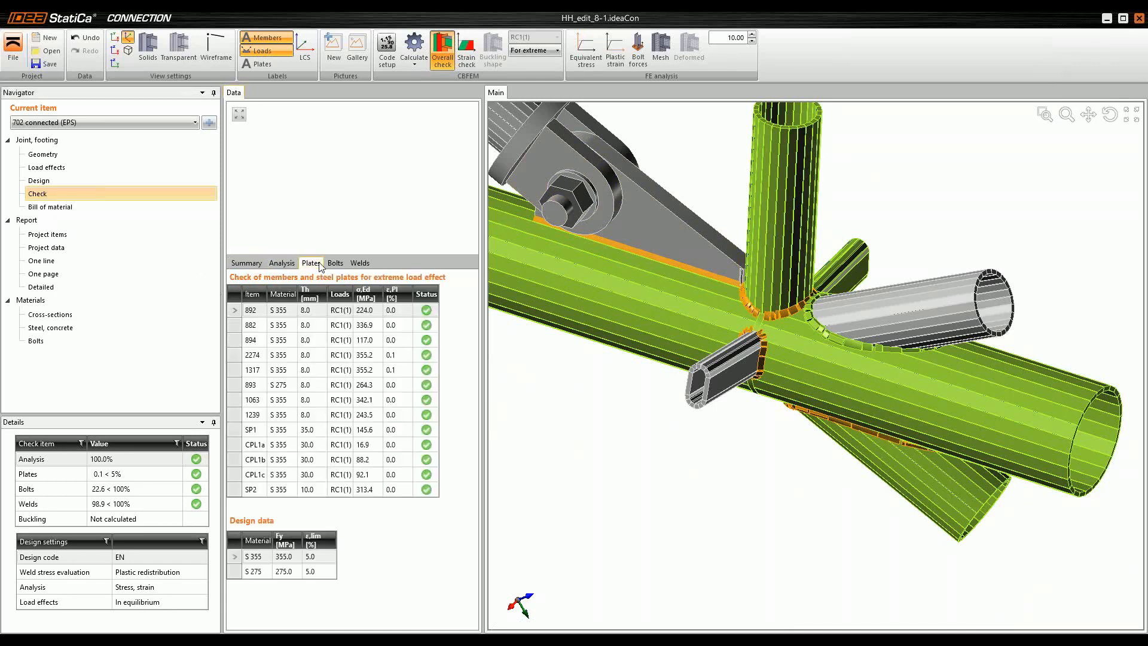
pyautogui.click(263, 342)
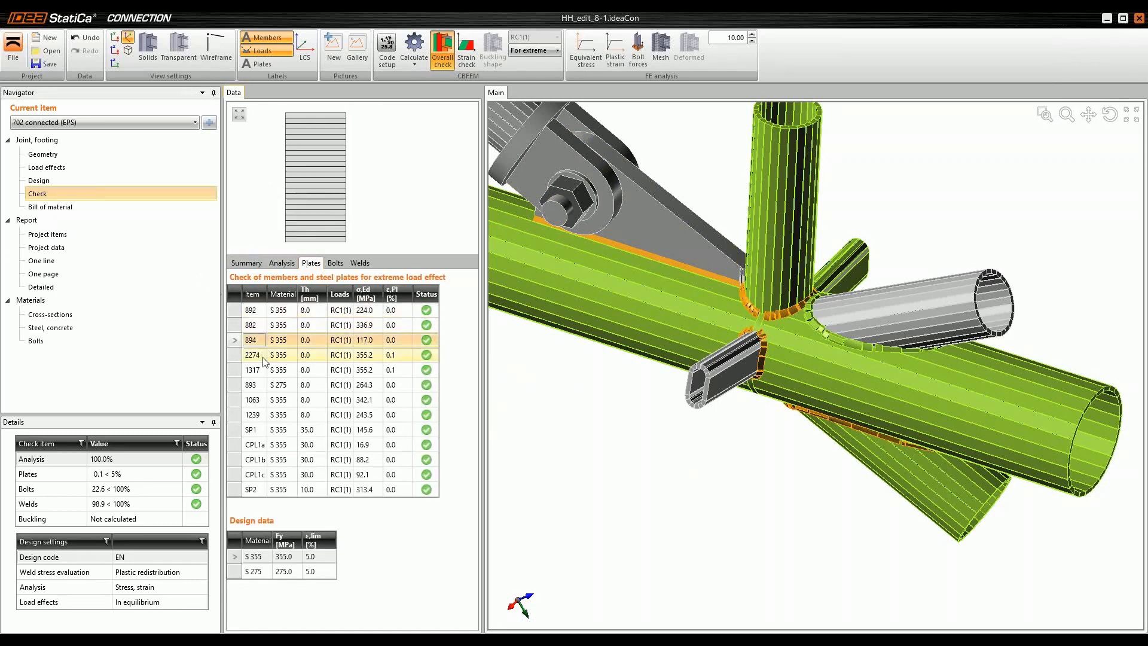
pyautogui.click(262, 357)
pyautogui.click(260, 373)
pyautogui.click(261, 389)
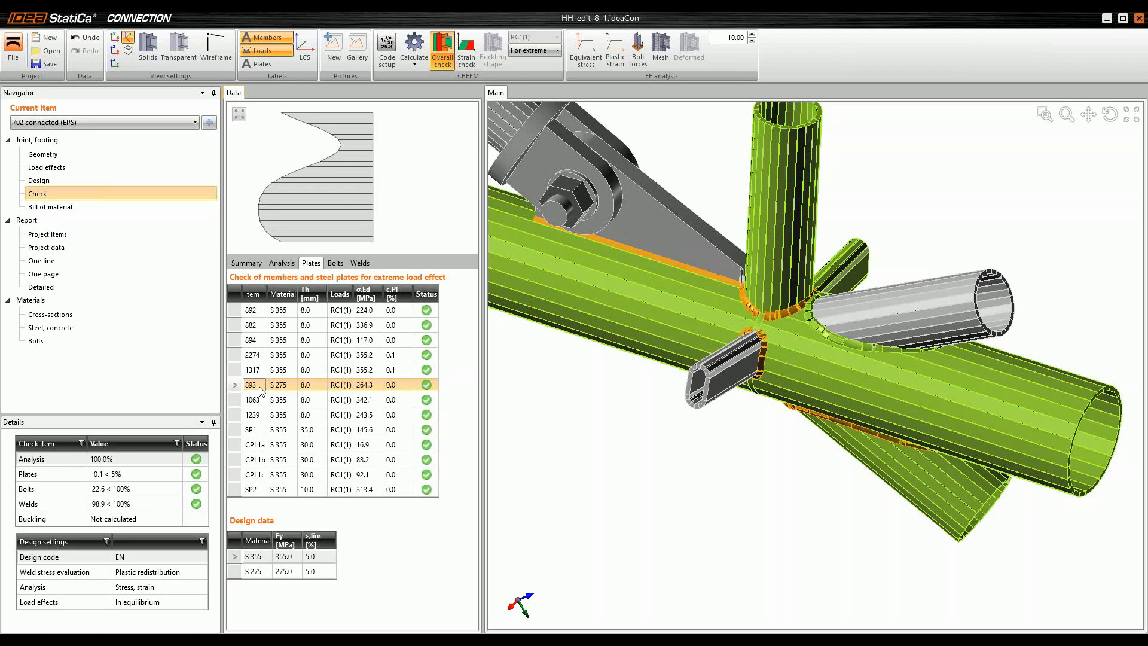
# Step: Reopen the code and calculation settings, examine the Divergent iterations count under Model and mesh, and close the dialog to view the whole joint
pyautogui.click(386, 50)
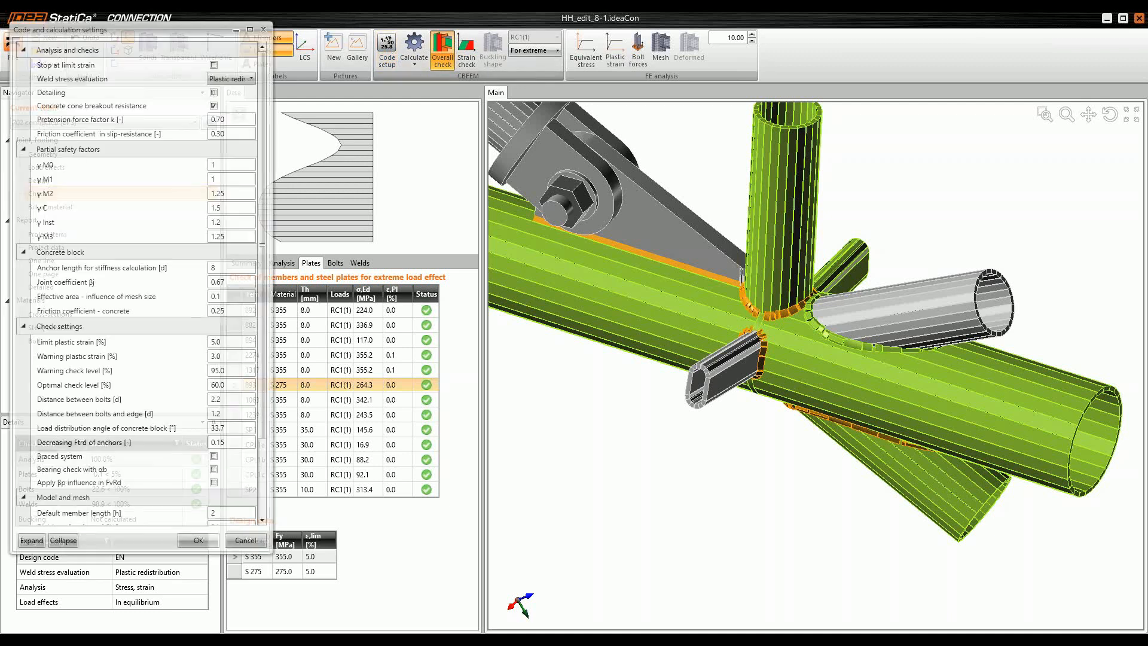
pyautogui.scroll(-2, 267, 457)
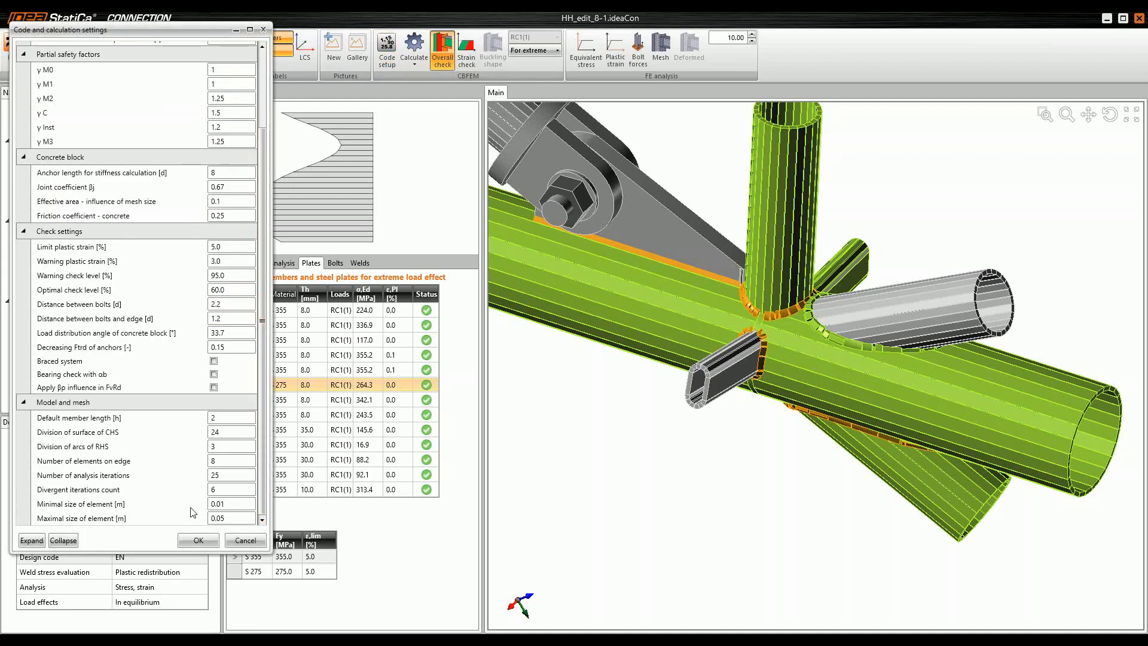
pyautogui.click(98, 495)
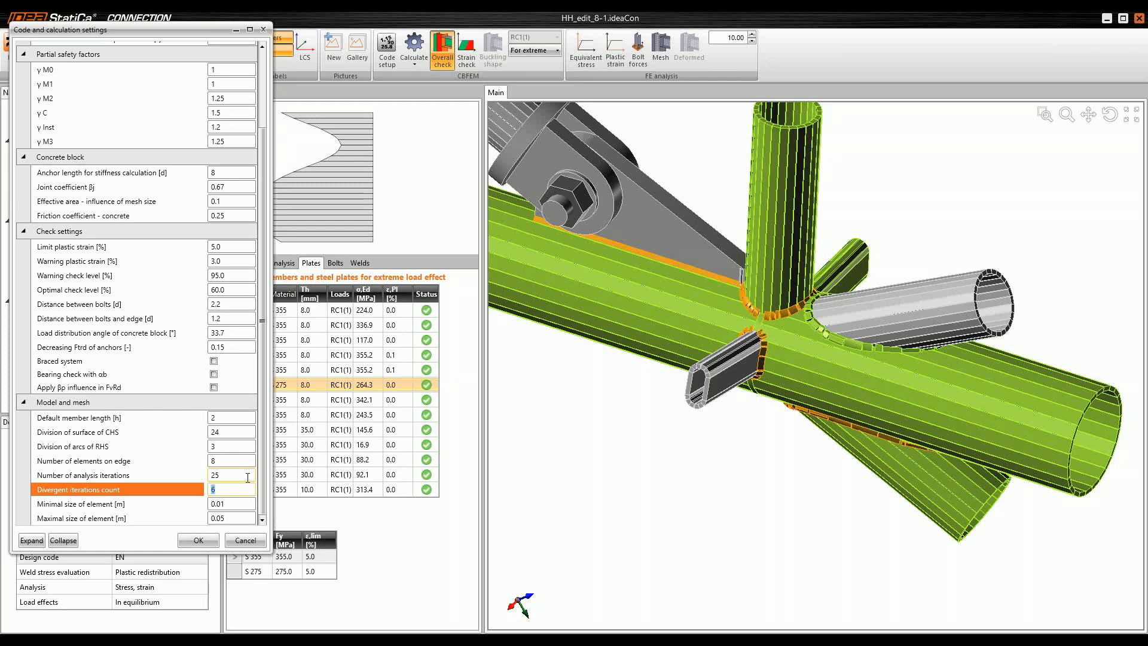
pyautogui.click(210, 544)
pyautogui.scroll(-2, 813, 401)
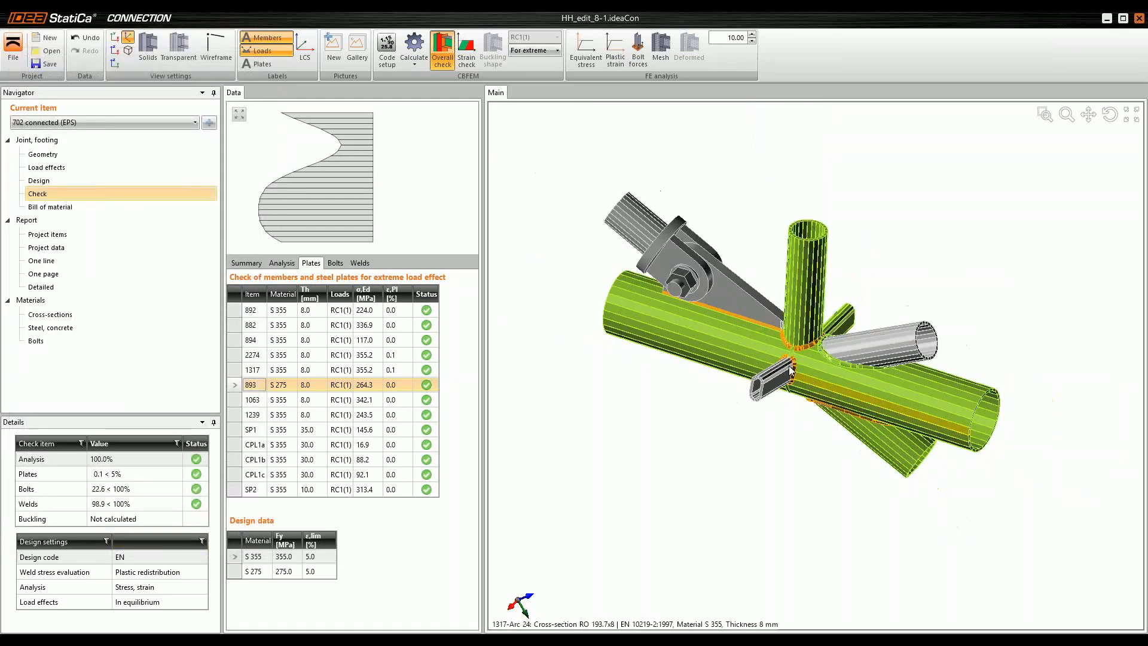
pyautogui.scroll(1, 776, 368)
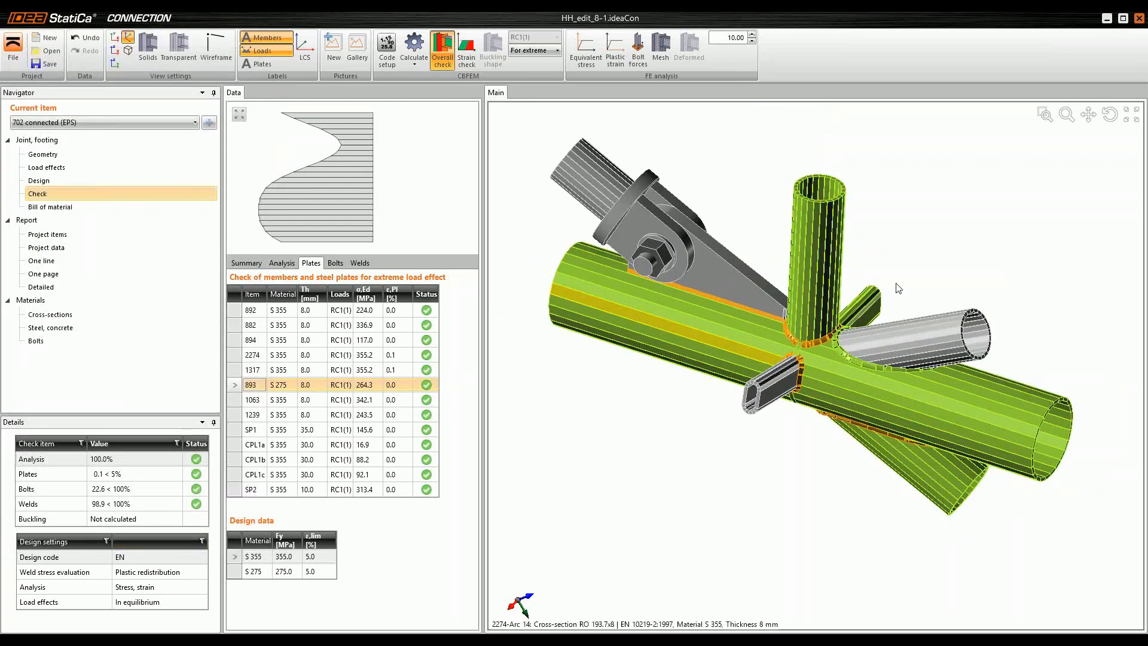